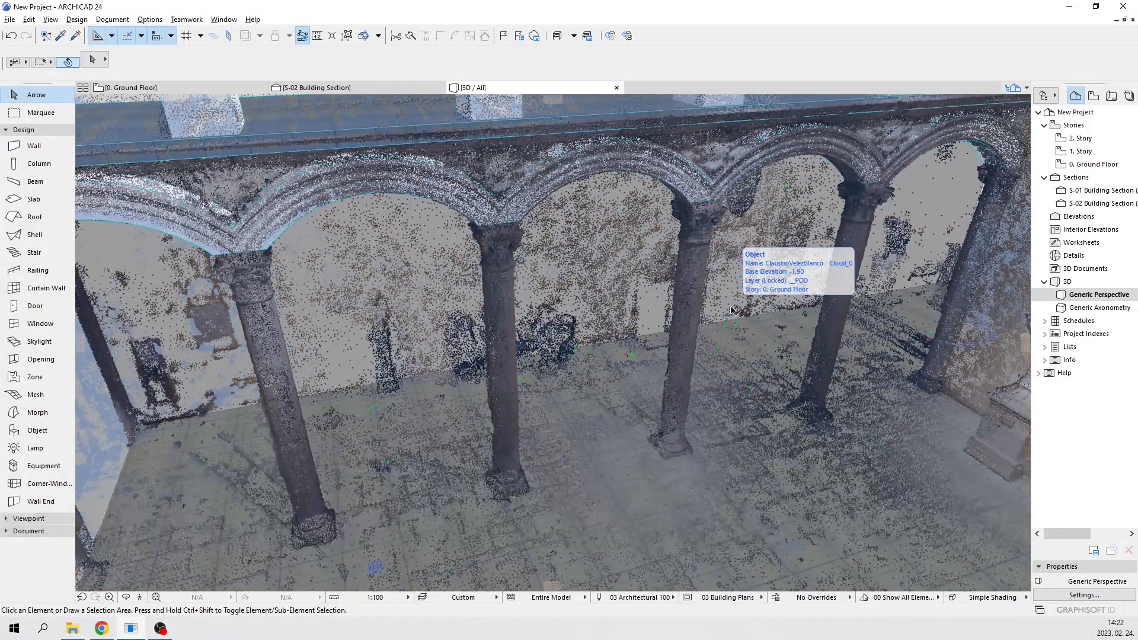
# Check the ground floor plan and open the S-02 building section to examine the ground-floor arcade columns
pyautogui.press('F2')
pyautogui.scroll(4, 668, 323)
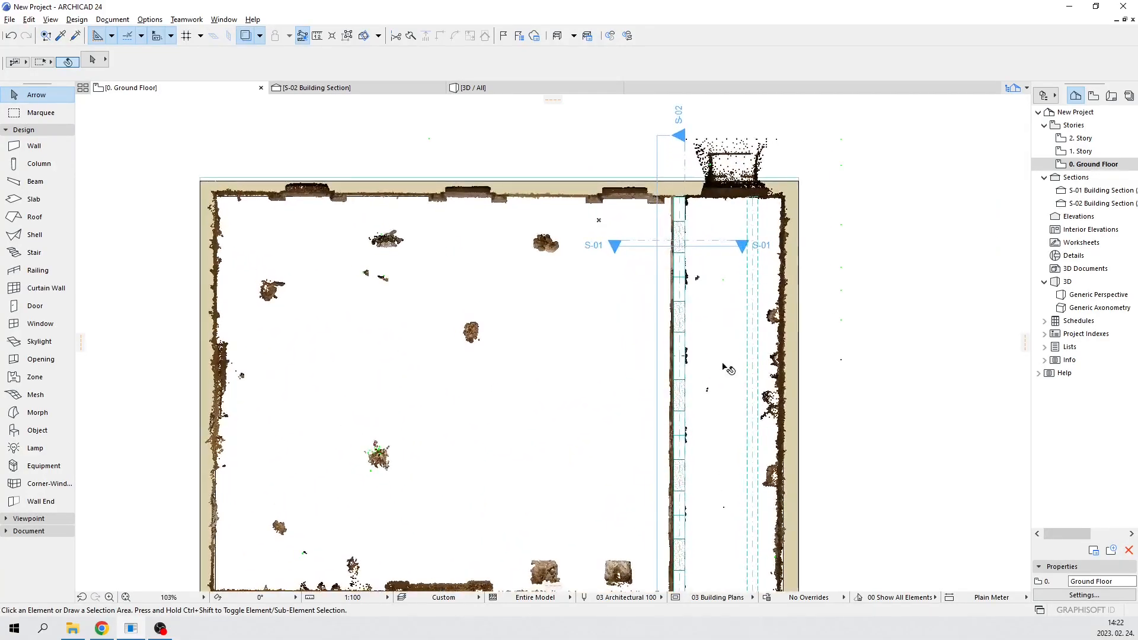
pyautogui.scroll(-4, 646, 296)
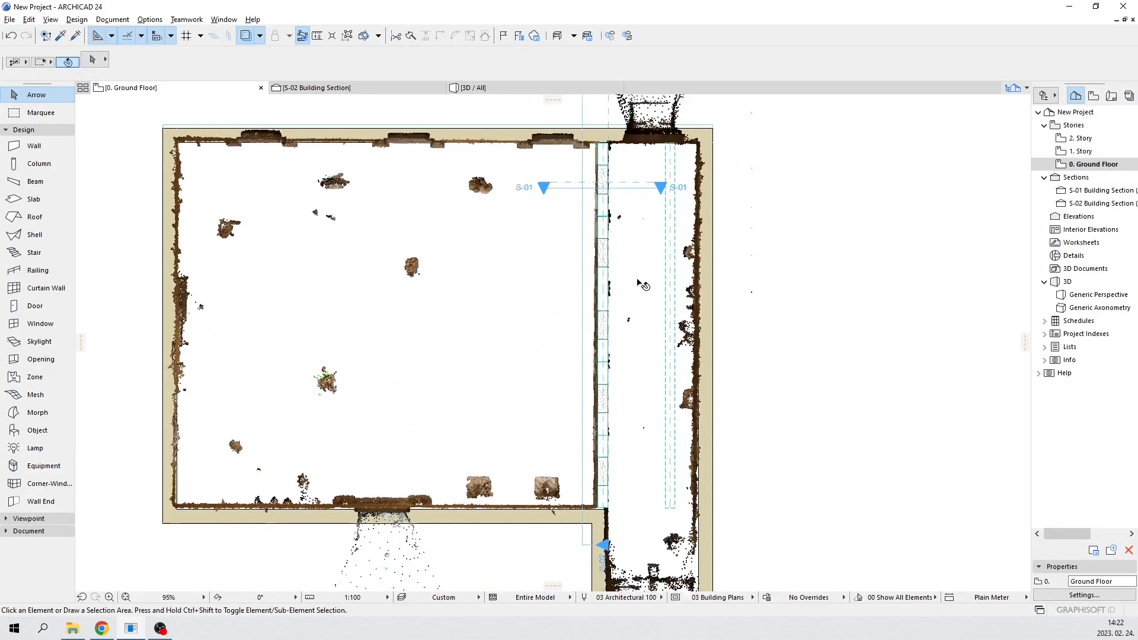
pyautogui.scroll(6, 620, 140)
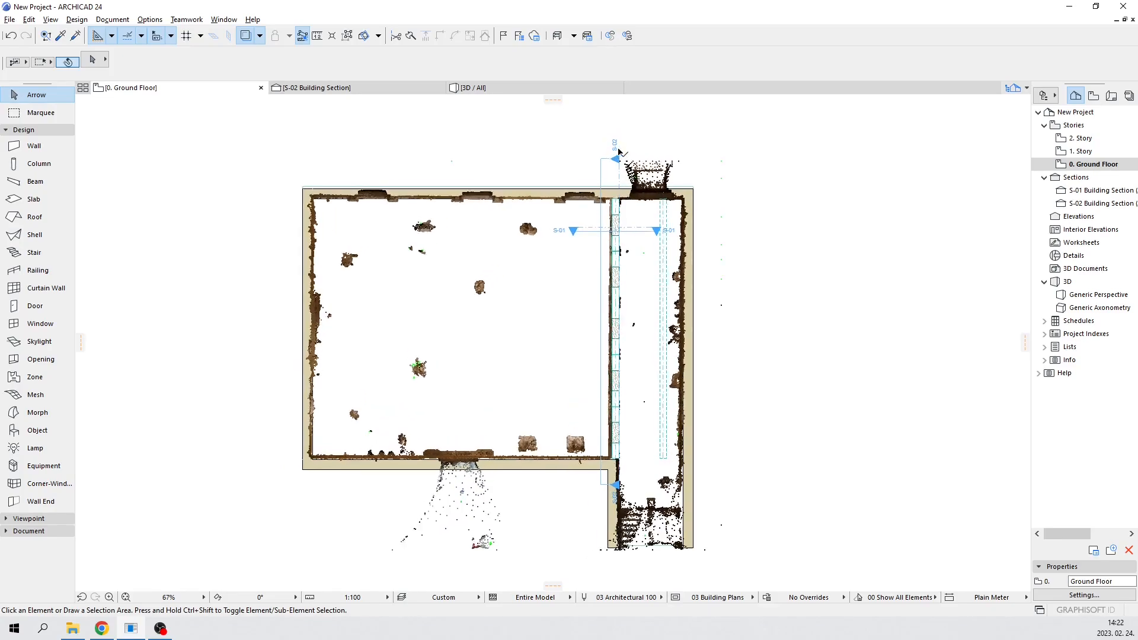
pyautogui.doubleClick(1087, 203)
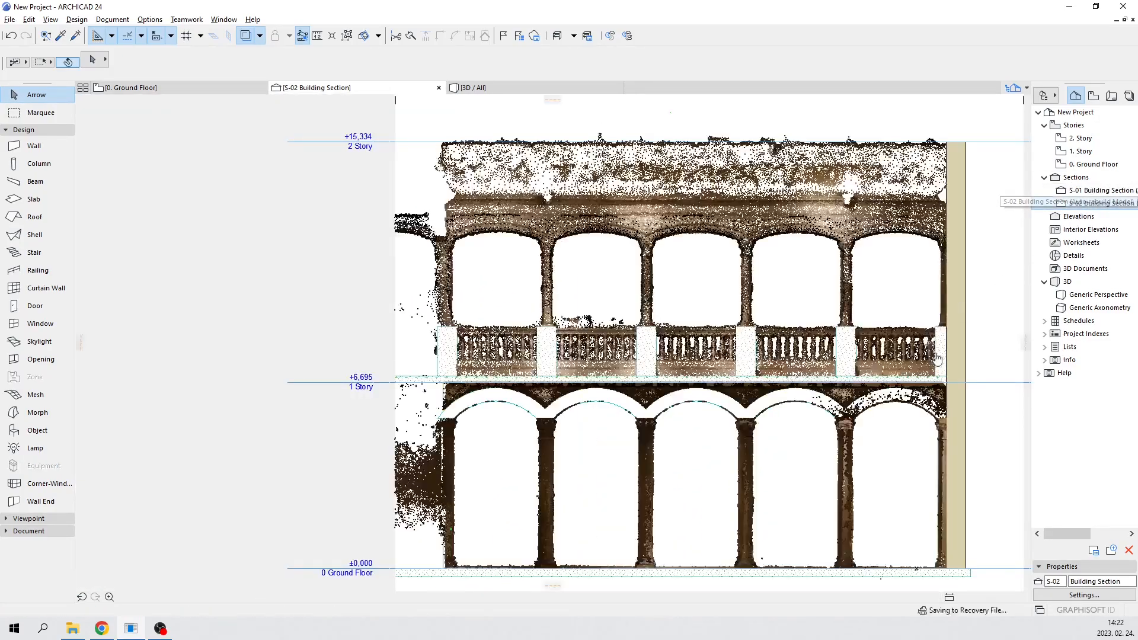
pyautogui.moveTo(905, 473); pyautogui.dragTo(847, 378, button='middle')
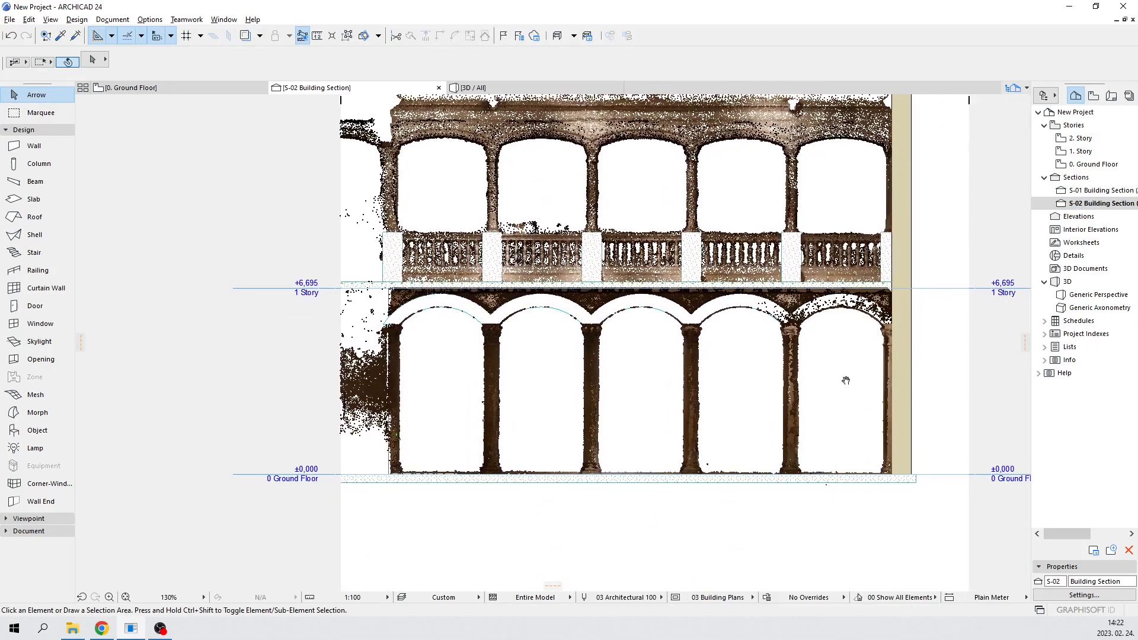
pyautogui.scroll(3, 523, 386)
pyautogui.scroll(5, 522, 390)
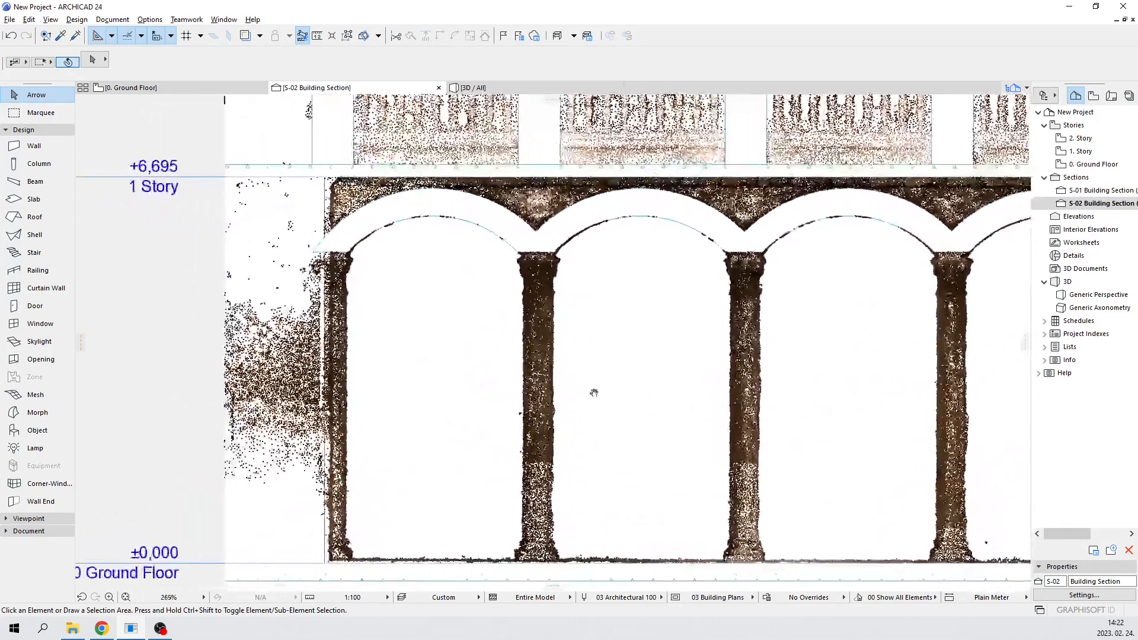
pyautogui.moveTo(243, 329); pyautogui.dragTo(256, 301, button='middle')
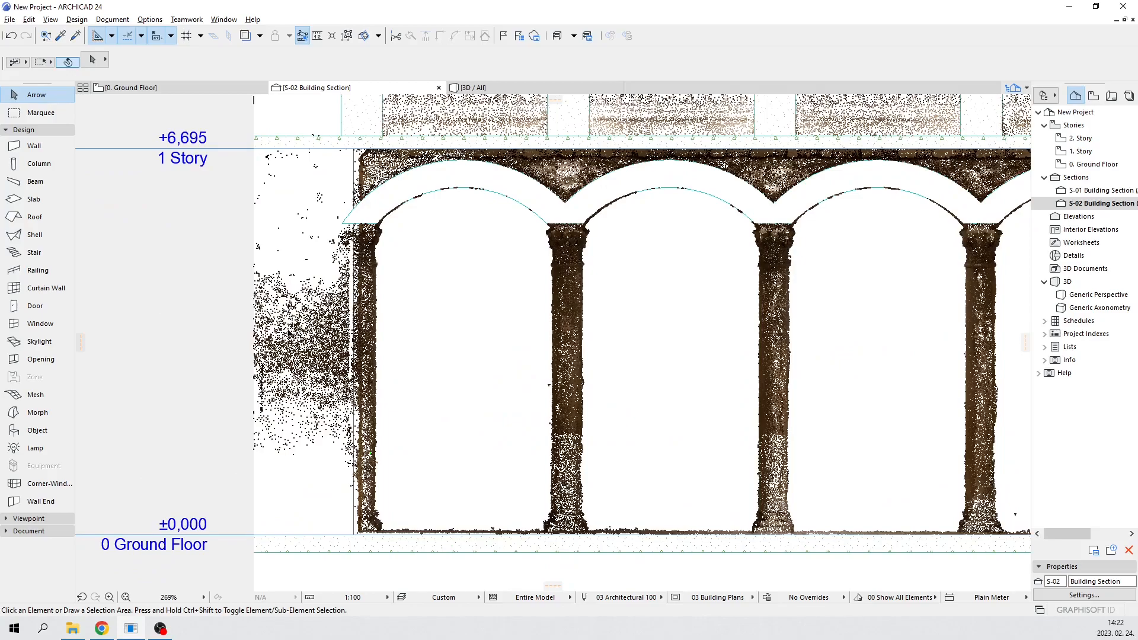
# Measure vertically from the ground floor level line beside the arcade in the S-02 section
pyautogui.press('m')
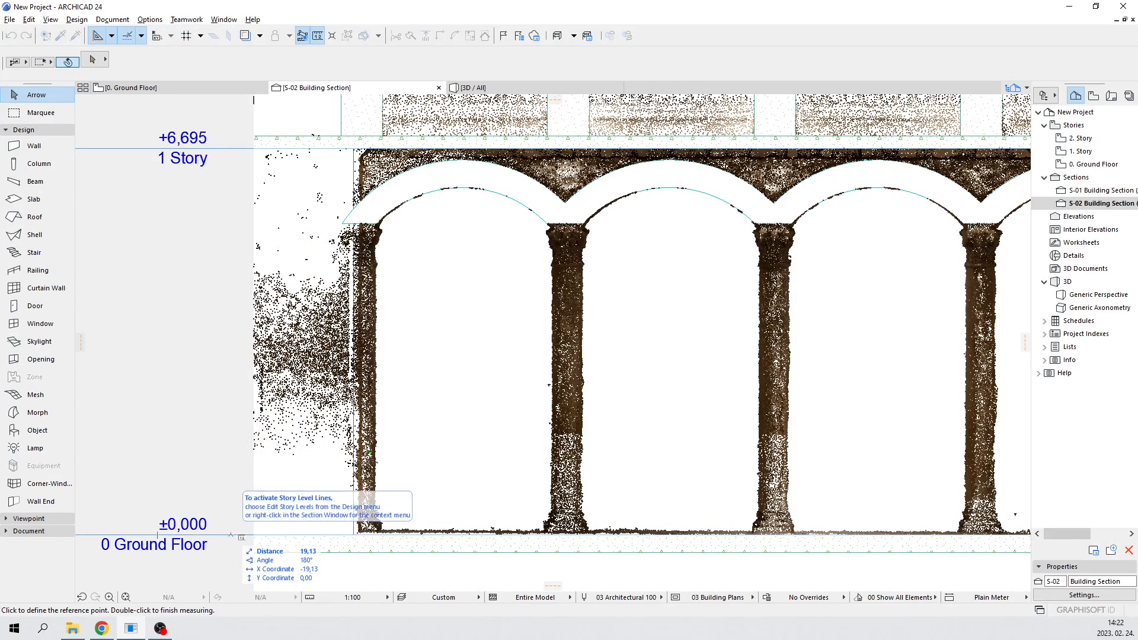
pyautogui.click(231, 535)
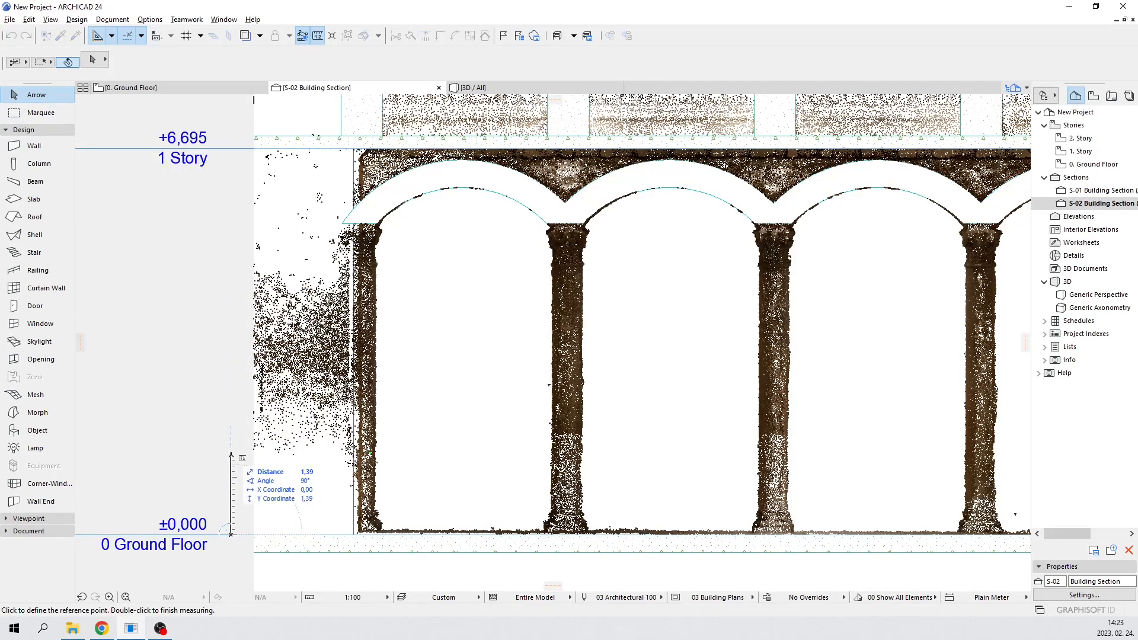
pyautogui.rightClick(185, 366)
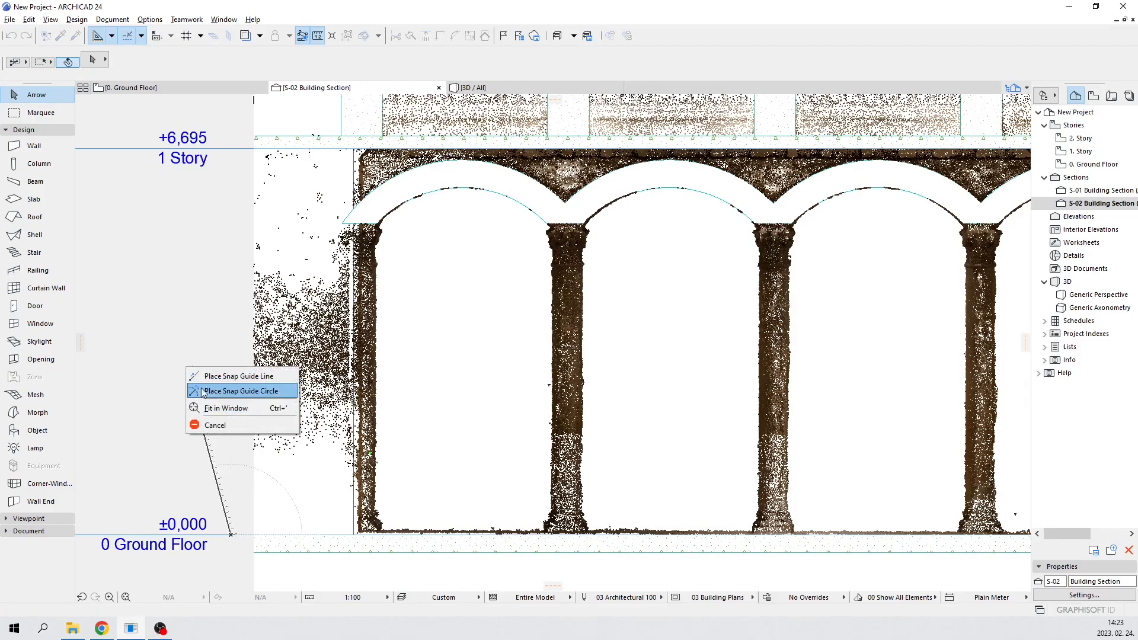
pyautogui.click(215, 426)
# Set the ground floor plan's cut plane height to 5.00 and the current story show-down offset to 2
pyautogui.press('F2')
pyautogui.moveTo(656, 447); pyautogui.dragTo(632, 320, button='middle')
pyautogui.scroll(-1, 660, 370)
pyautogui.scroll(-2, 665, 375)
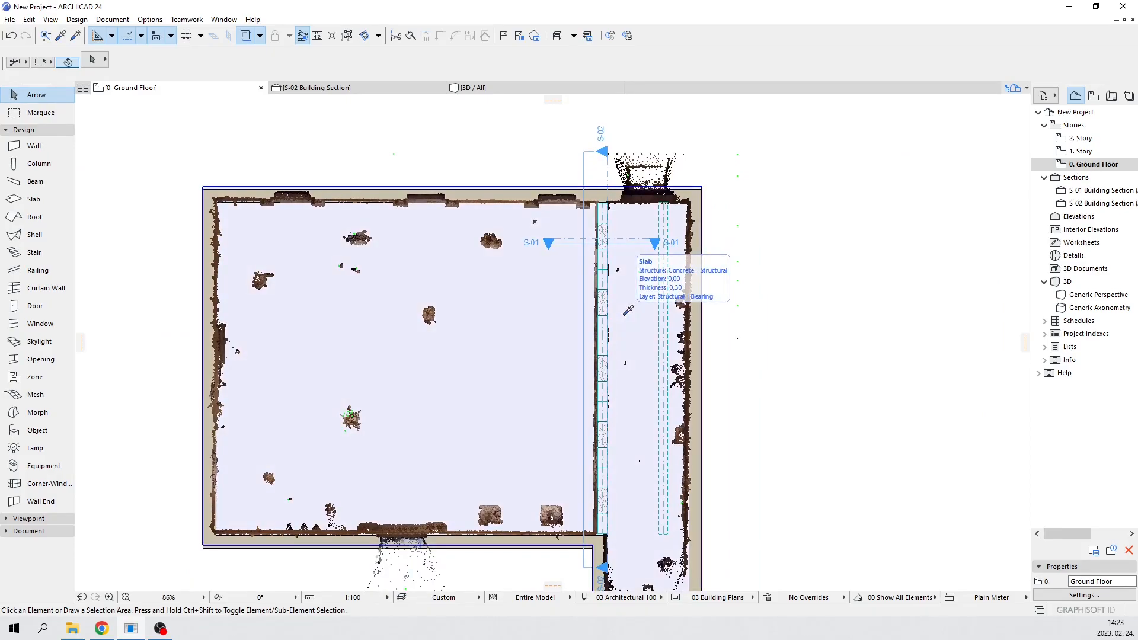
pyautogui.hotkey('ctrl', 'shift', 'f')
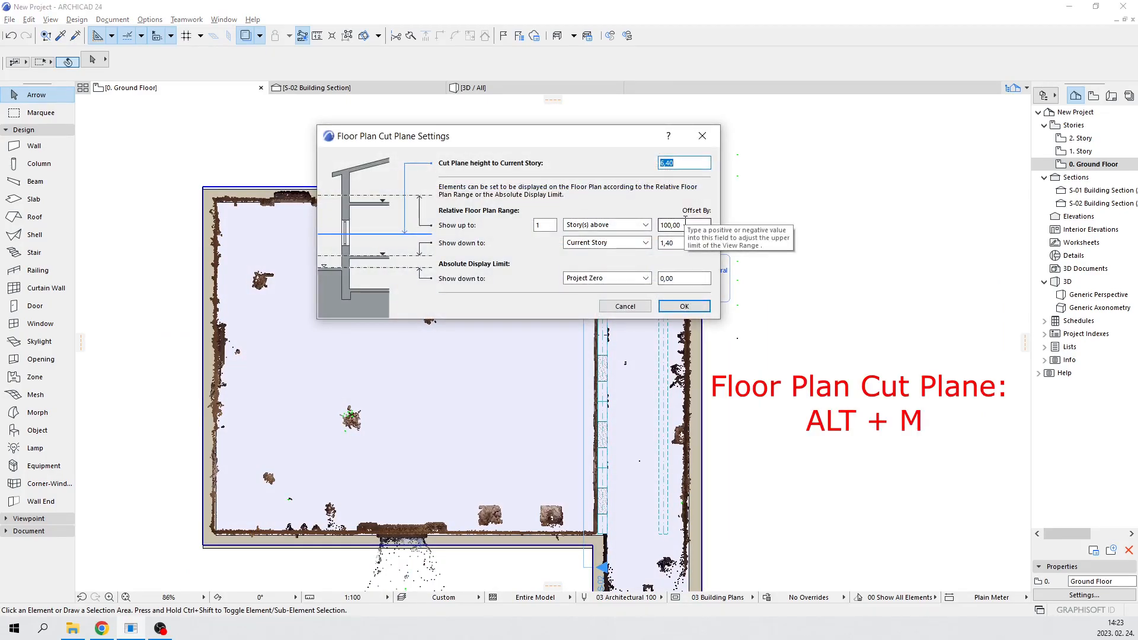
pyautogui.write('5')
pyautogui.moveTo(679, 242); pyautogui.dragTo(667, 243)
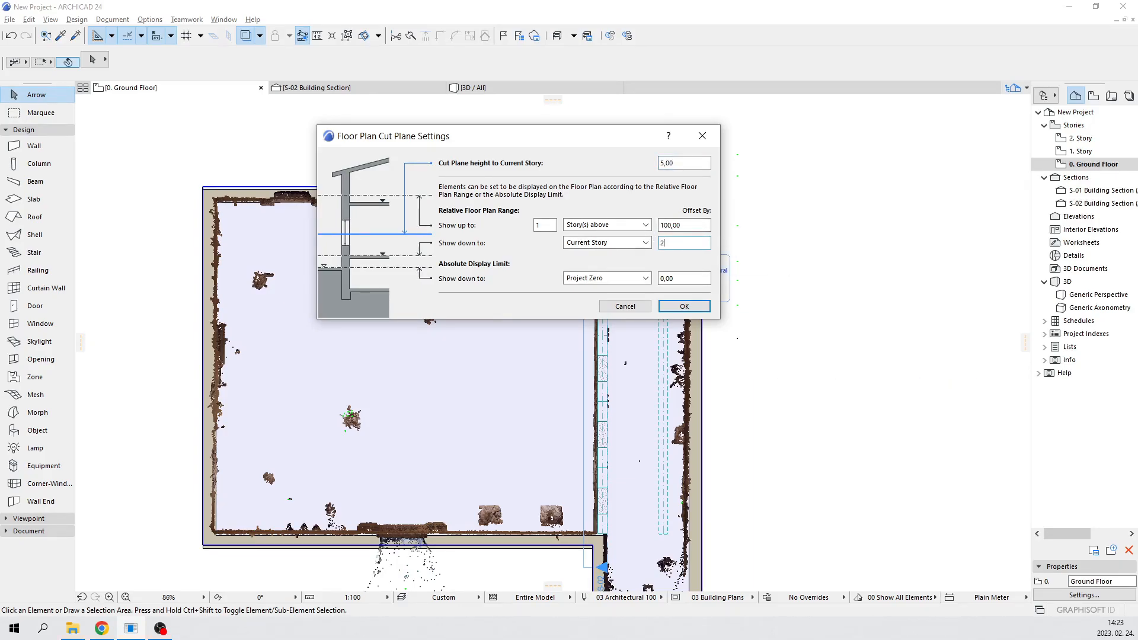
pyautogui.click(684, 306)
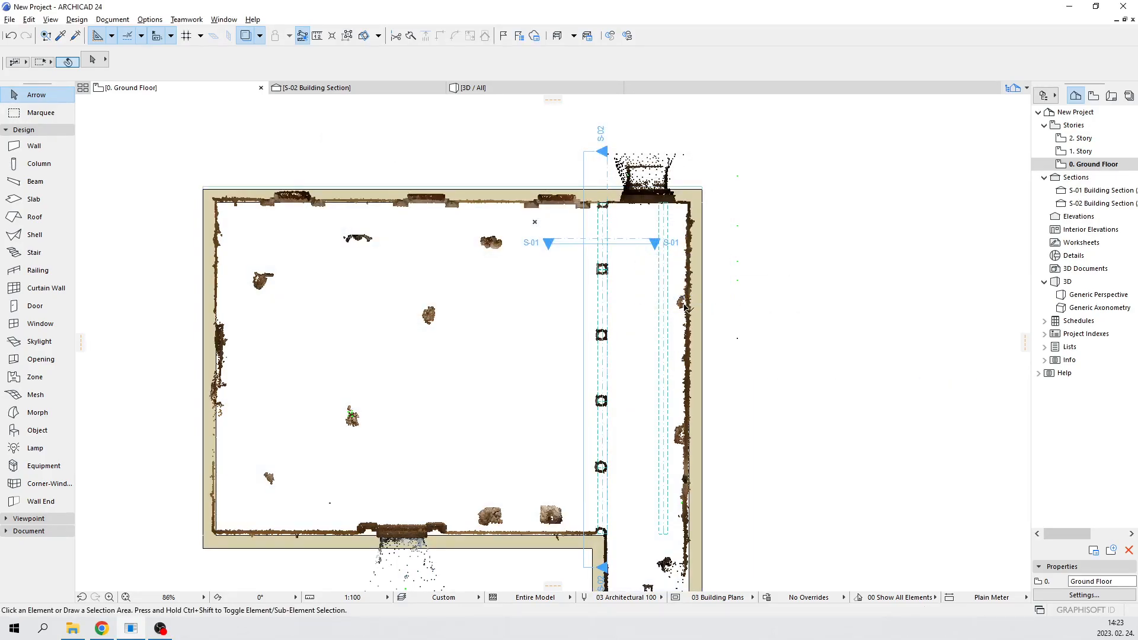
# Place a default column inside the first freestanding scanned column ring below section line S-01 on the ground floor plan
pyautogui.scroll(10, 609, 283)
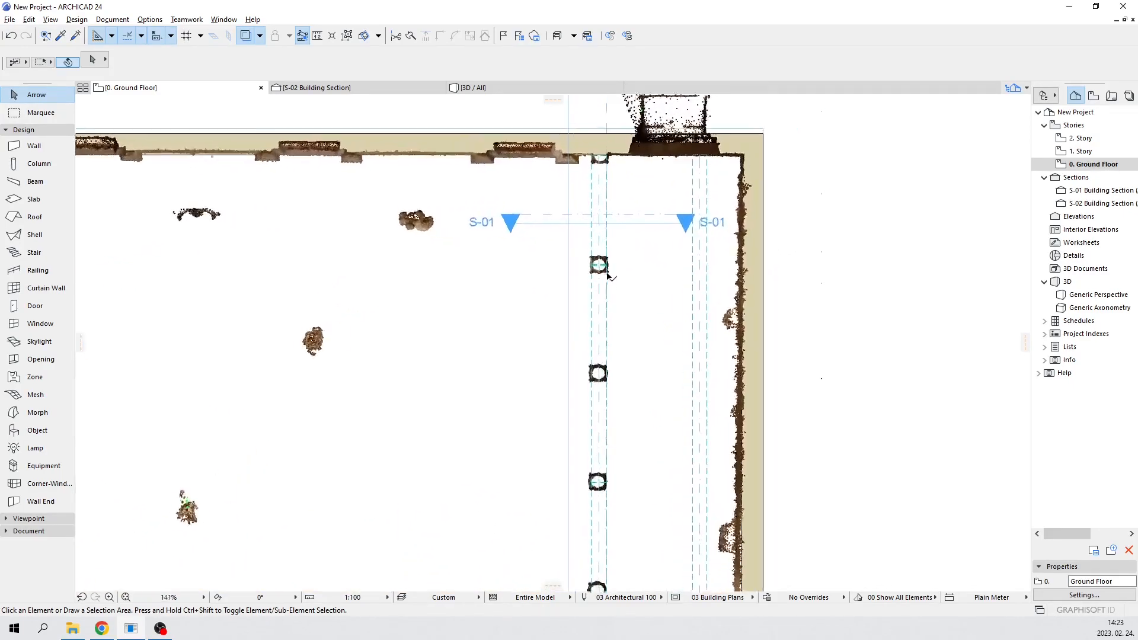
pyautogui.scroll(1, 595, 258)
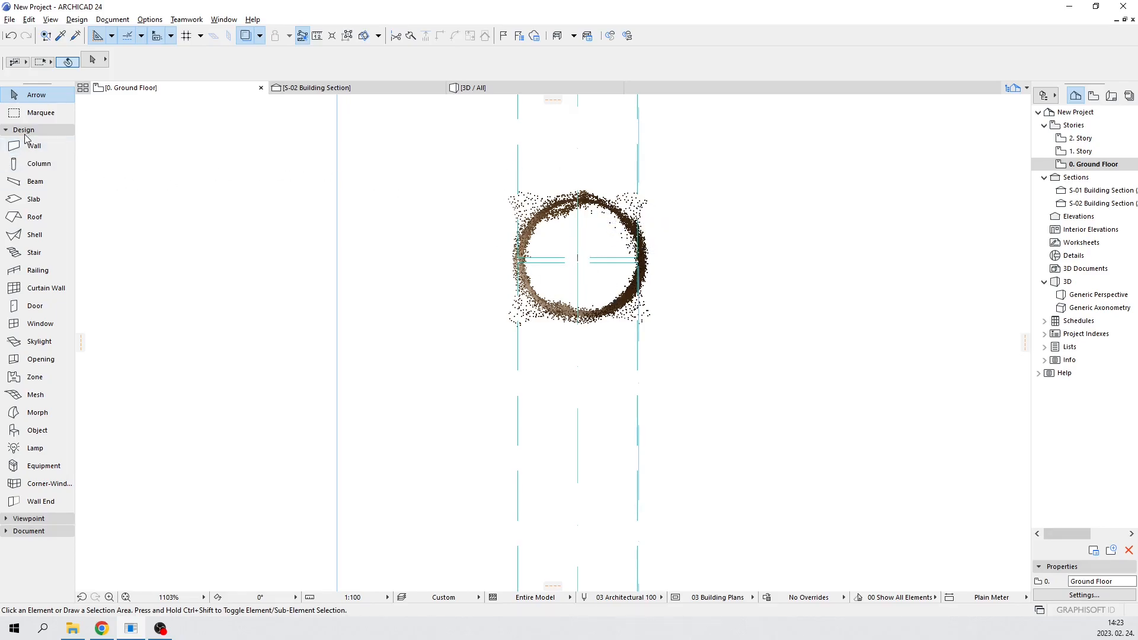
pyautogui.click(30, 169)
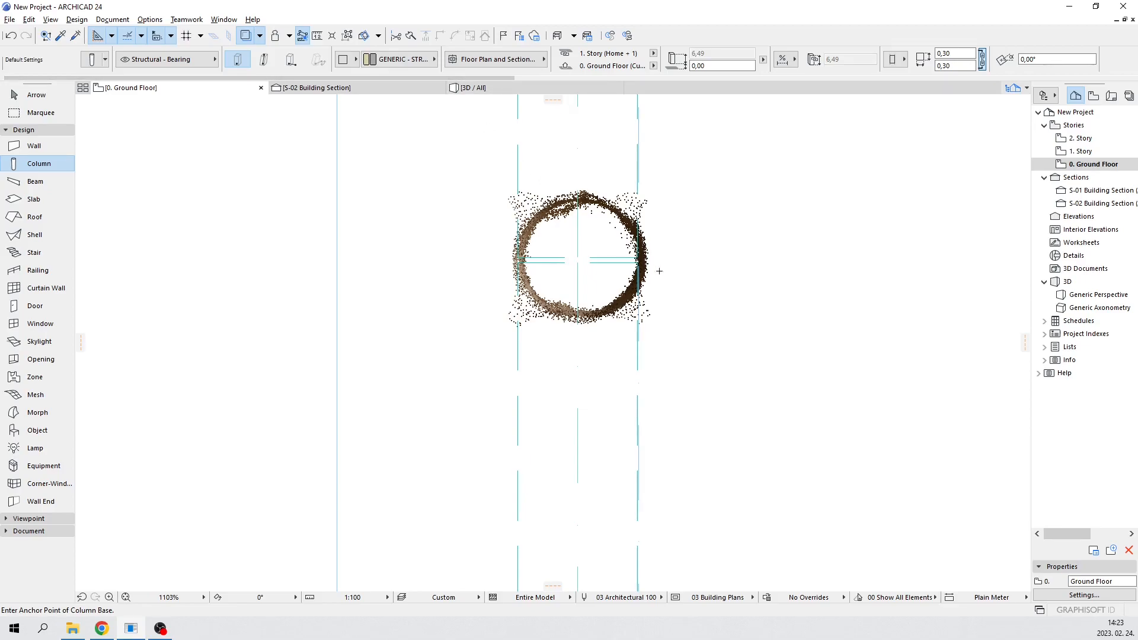
pyautogui.click(578, 252)
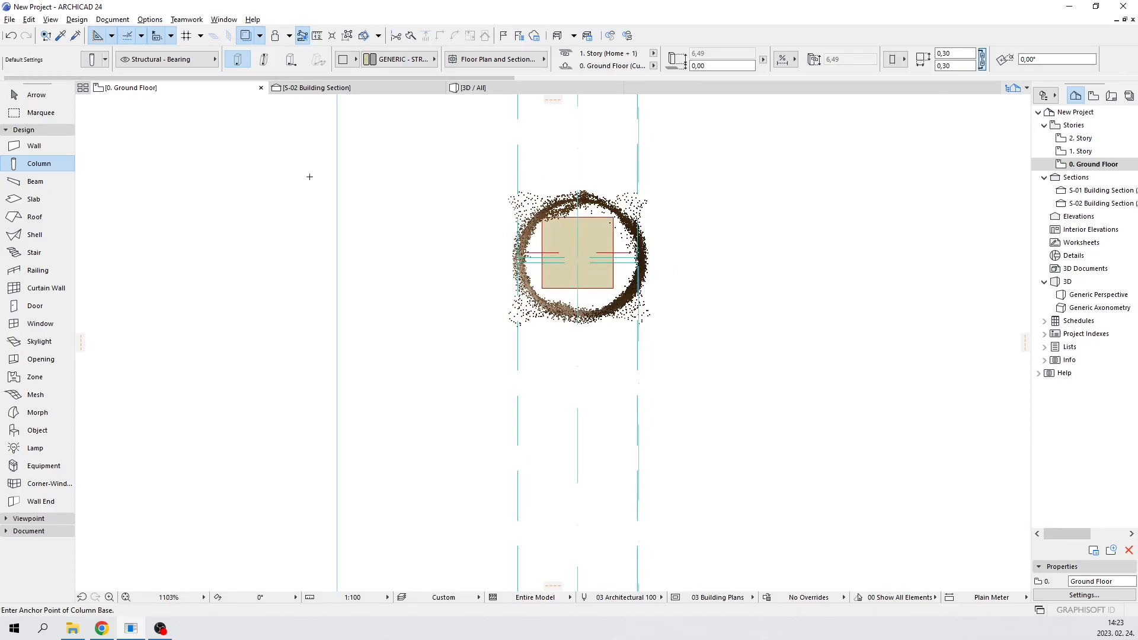
pyautogui.click(36, 94)
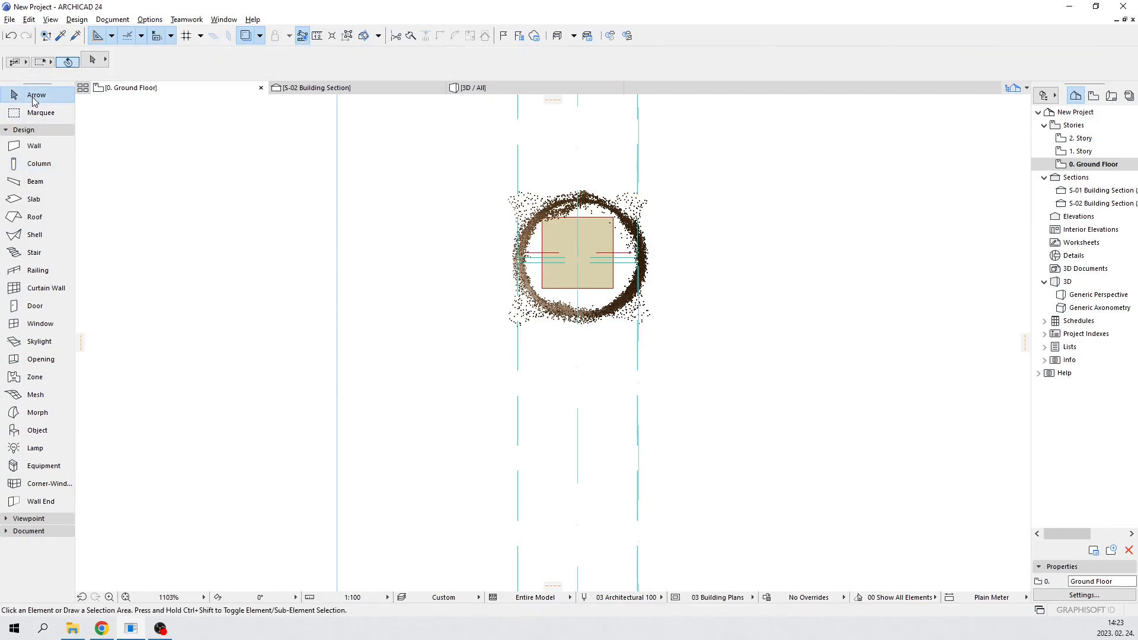
# Change the placed column's structure from rectangular to circular
pyautogui.click(590, 243)
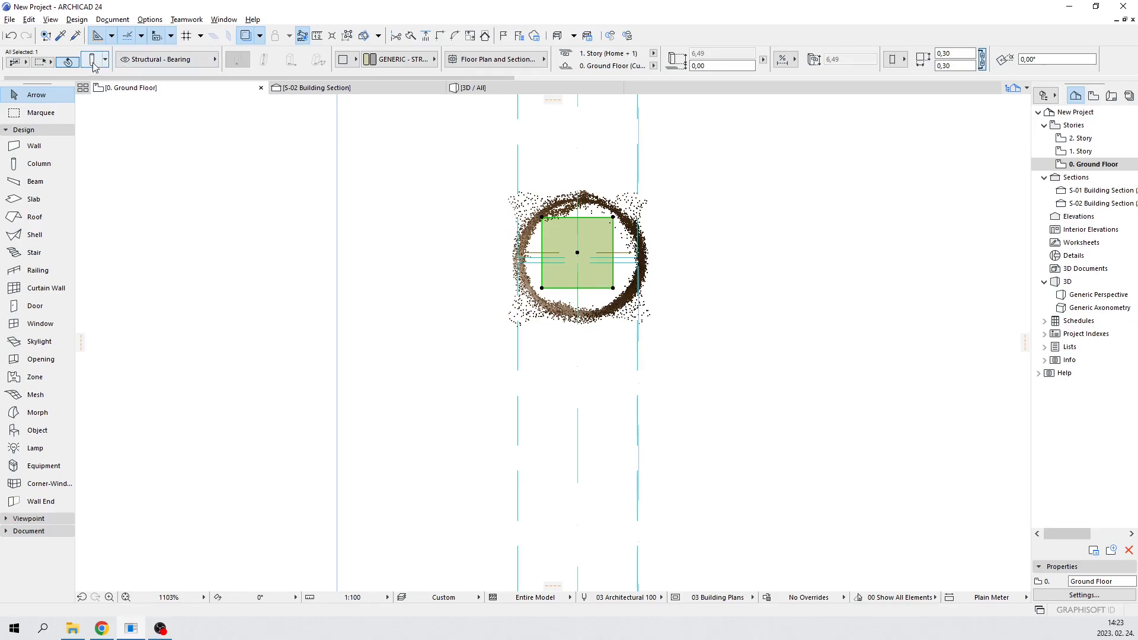
pyautogui.click(357, 61)
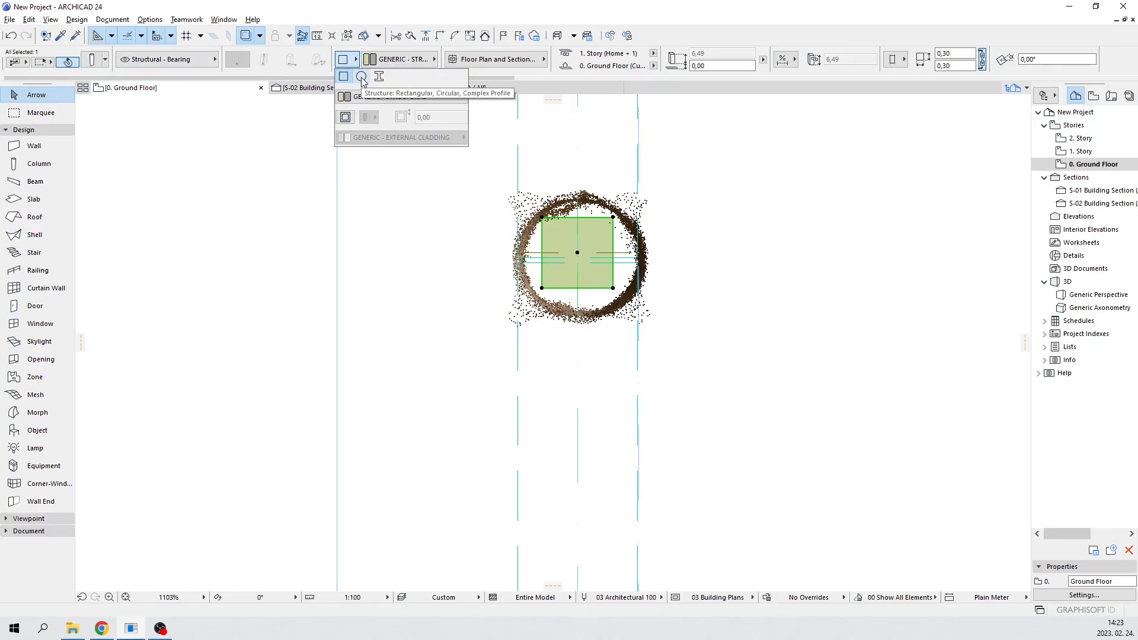
pyautogui.click(361, 77)
# Centre the circular column within the scanned ring and enlarge it to match the ring, about 0.52 m in diameter
pyautogui.scroll(4, 605, 241)
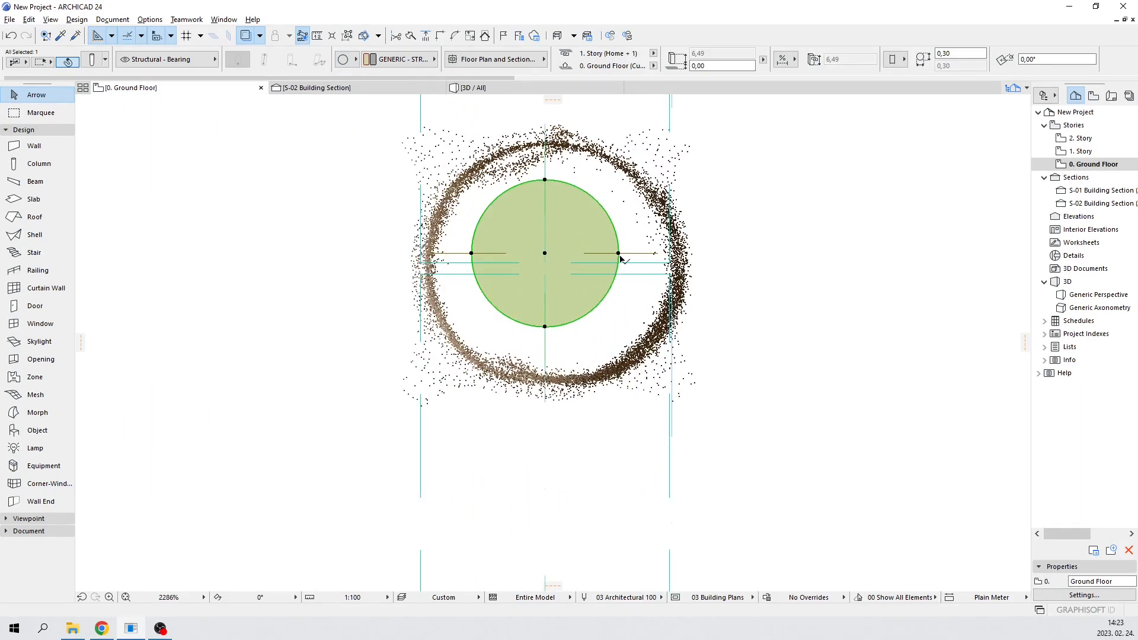
pyautogui.click(546, 256)
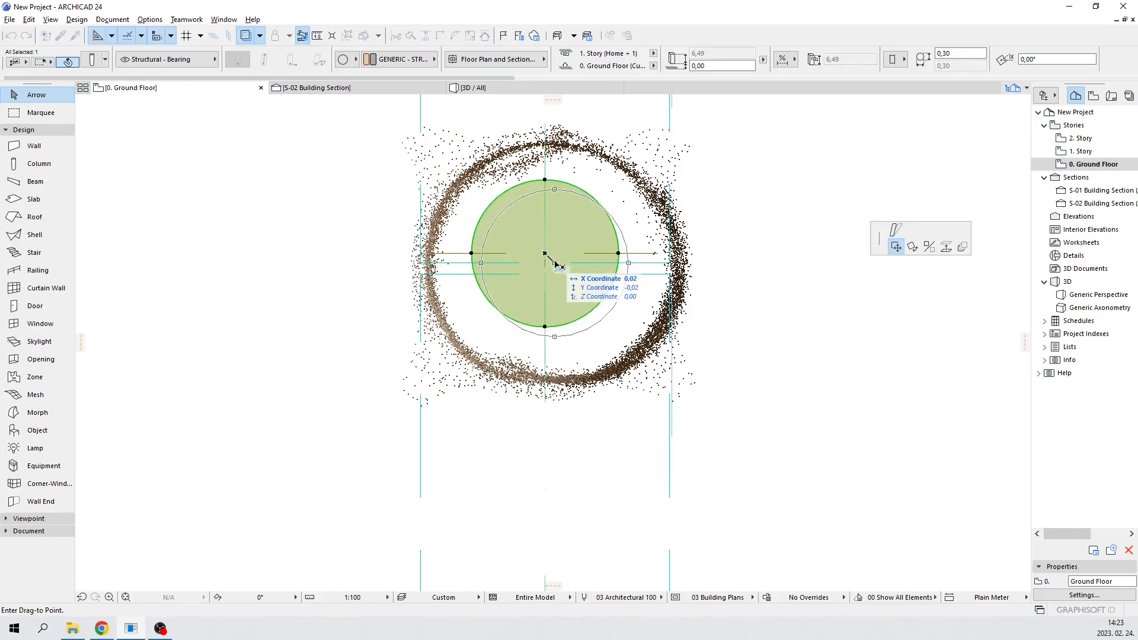
pyautogui.click(555, 263)
pyautogui.click(629, 264)
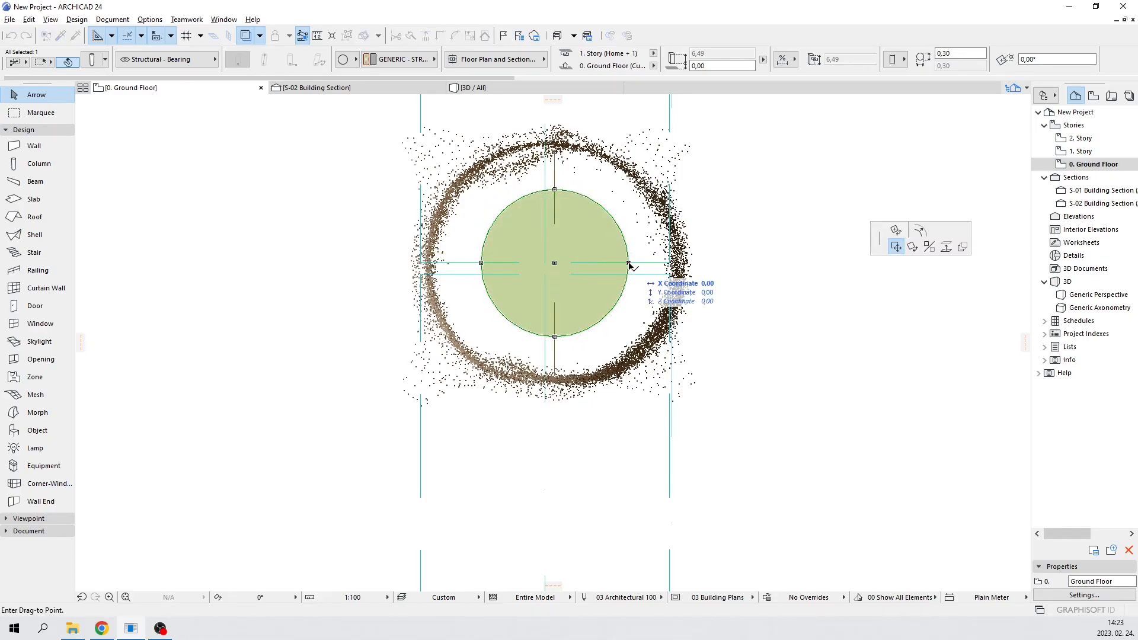
pyautogui.click(920, 231)
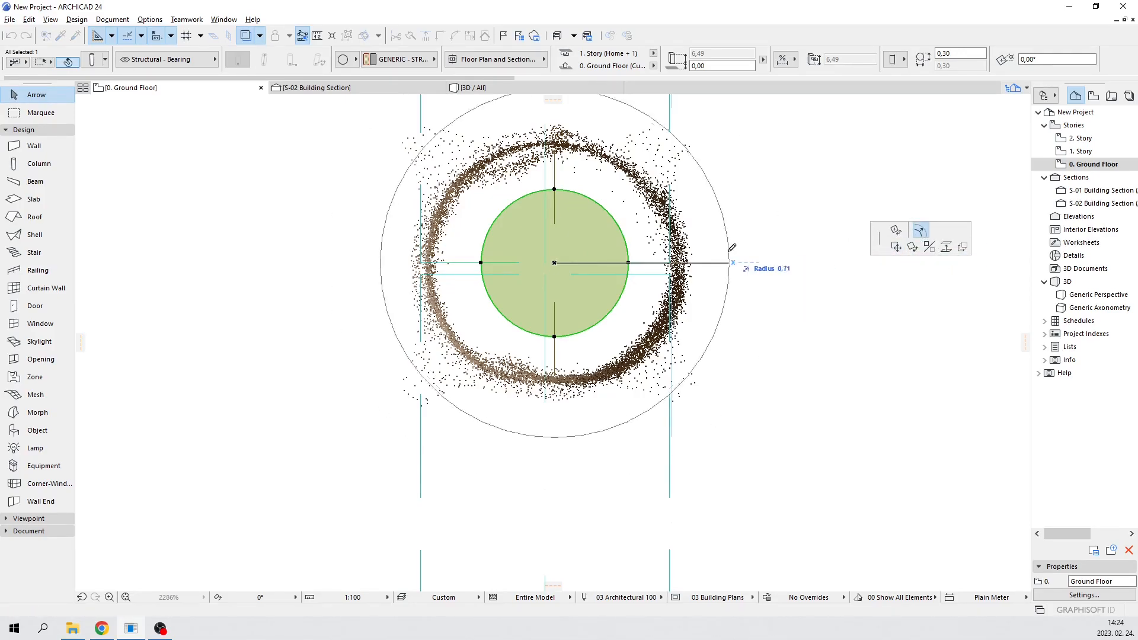
pyautogui.click(683, 262)
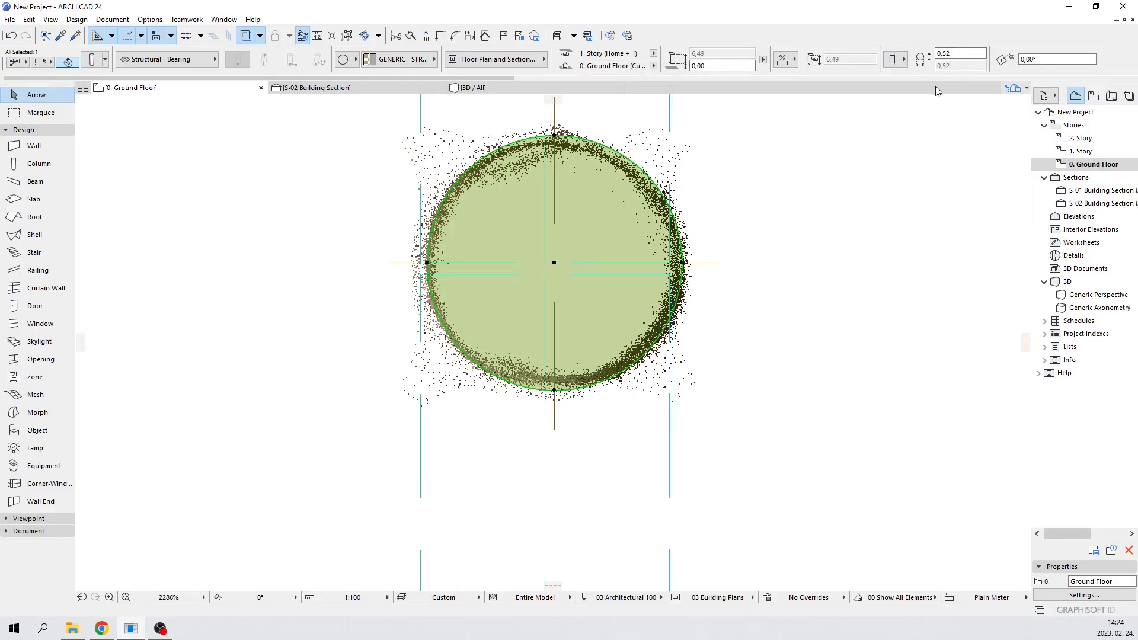
# Set the column's floor plan symbol type to Plain in its selection settings
pyautogui.click(93, 60)
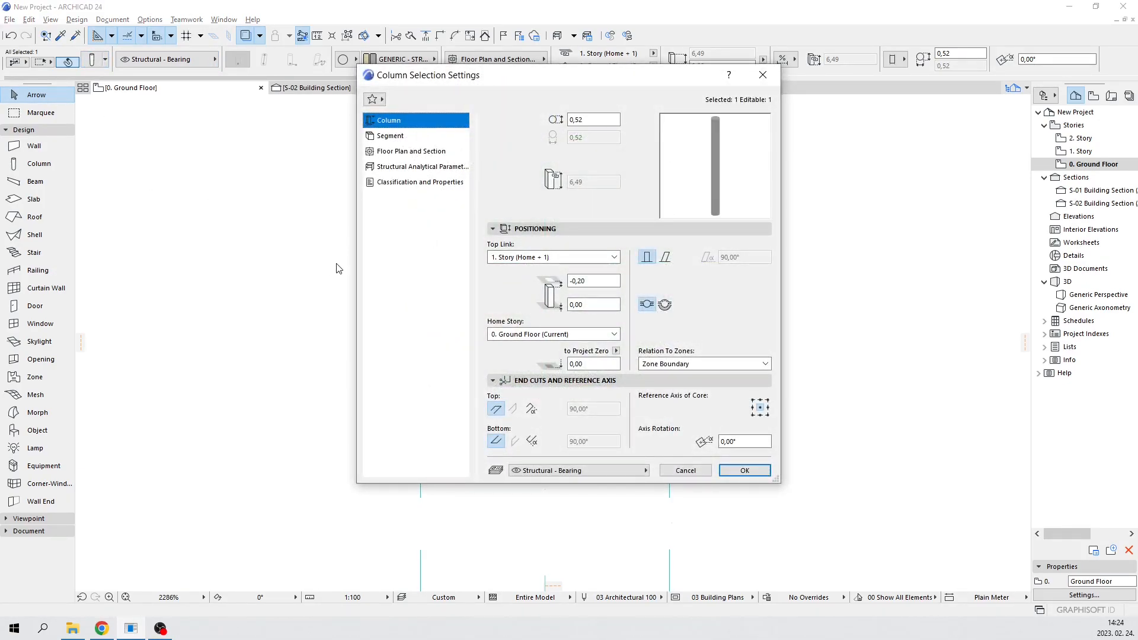
pyautogui.click(403, 153)
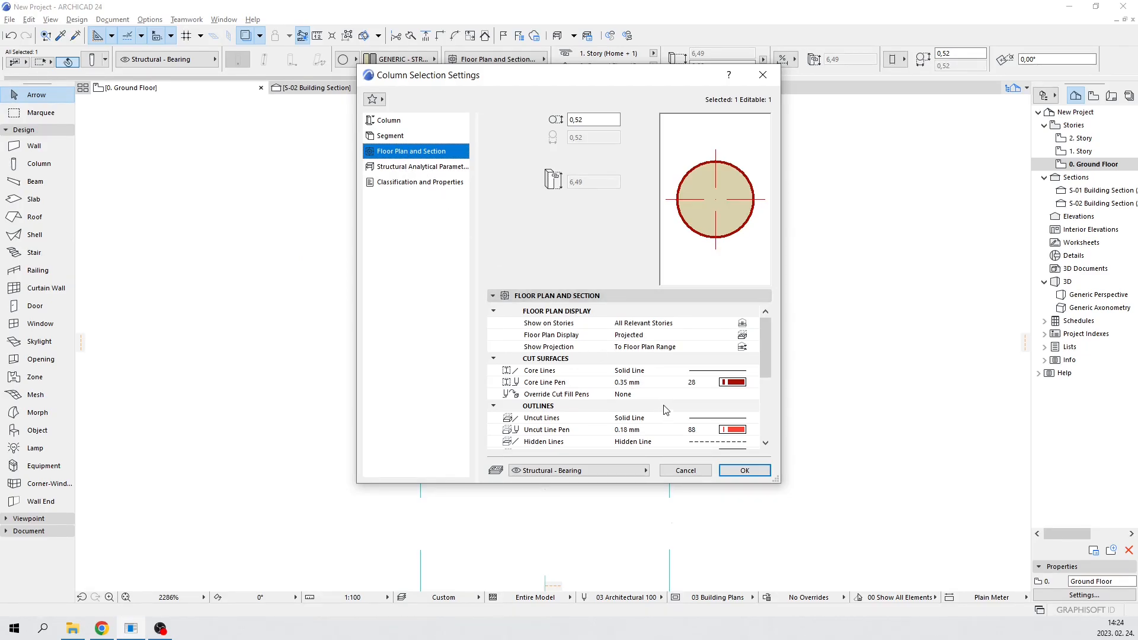
pyautogui.moveTo(763, 339)
pyautogui.mouseDown()
pyautogui.moveTo(756, 393)
pyautogui.moveTo(765, 339)
pyautogui.mouseUp()
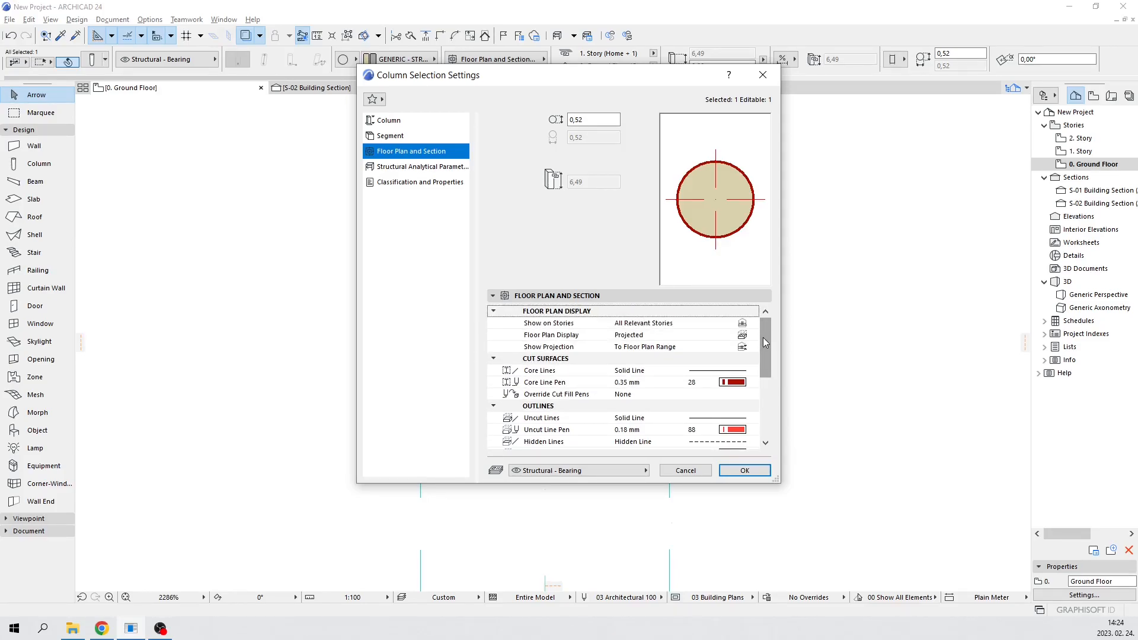
pyautogui.moveTo(766, 344); pyautogui.dragTo(764, 376)
pyautogui.click(741, 409)
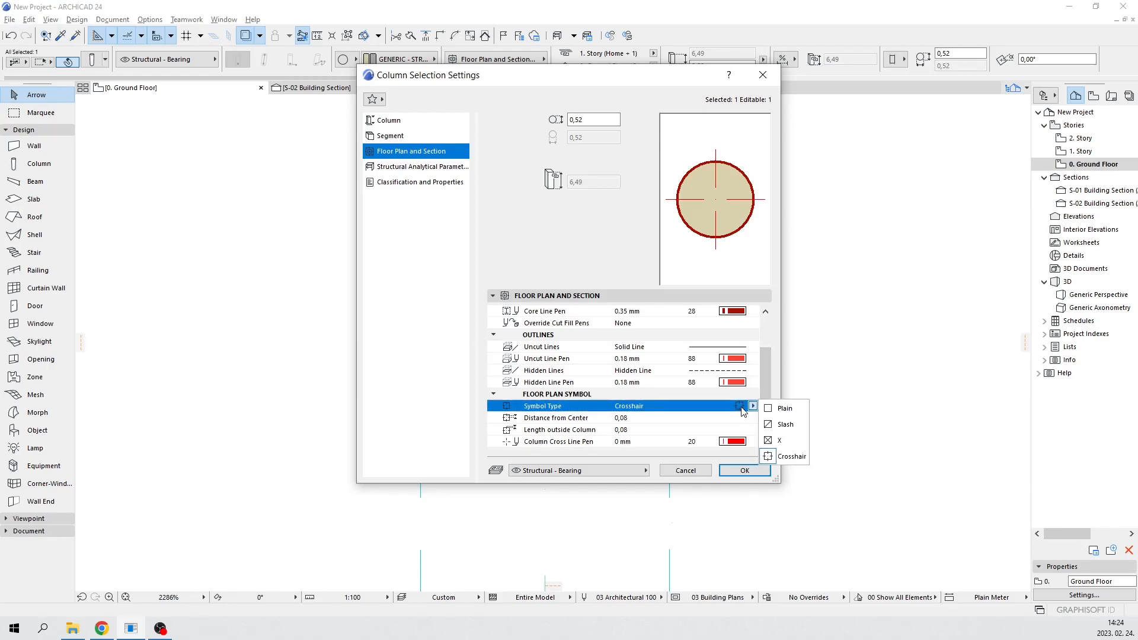
pyautogui.click(777, 409)
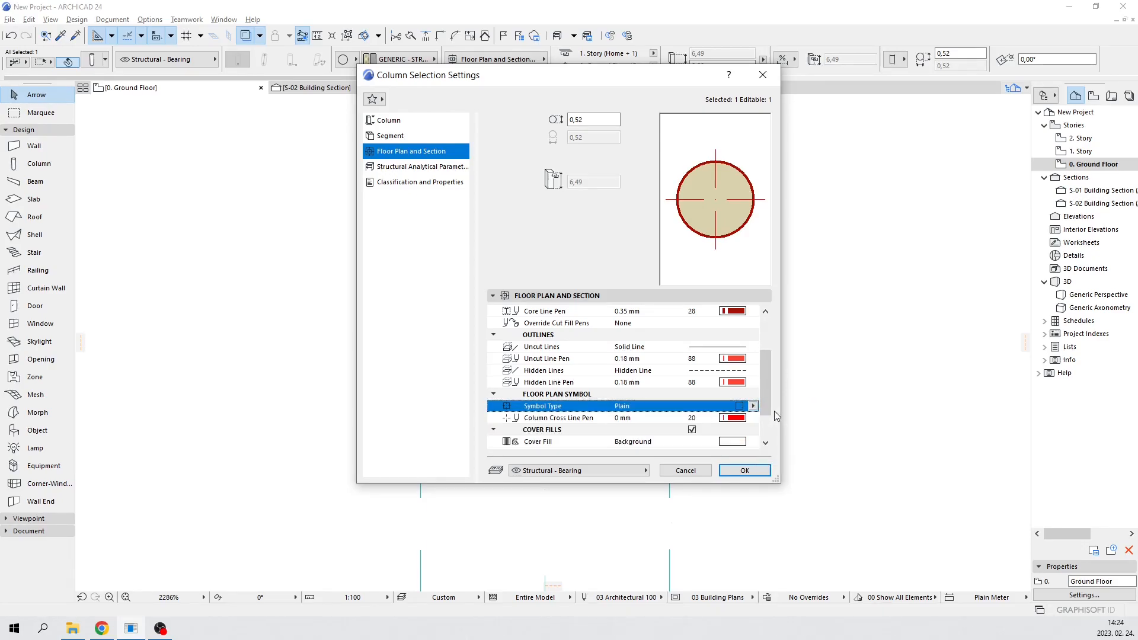
pyautogui.click(746, 471)
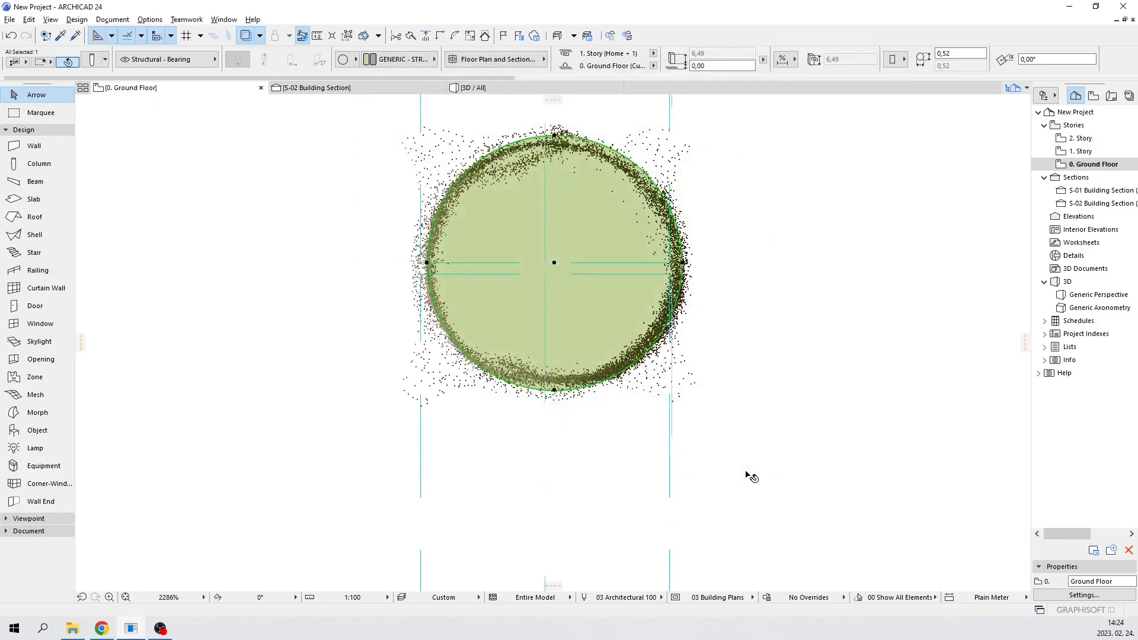
# Clear the selection on the floor plan and return to the S-02 building section
pyautogui.click(779, 364)
pyautogui.scroll(-10, 778, 363)
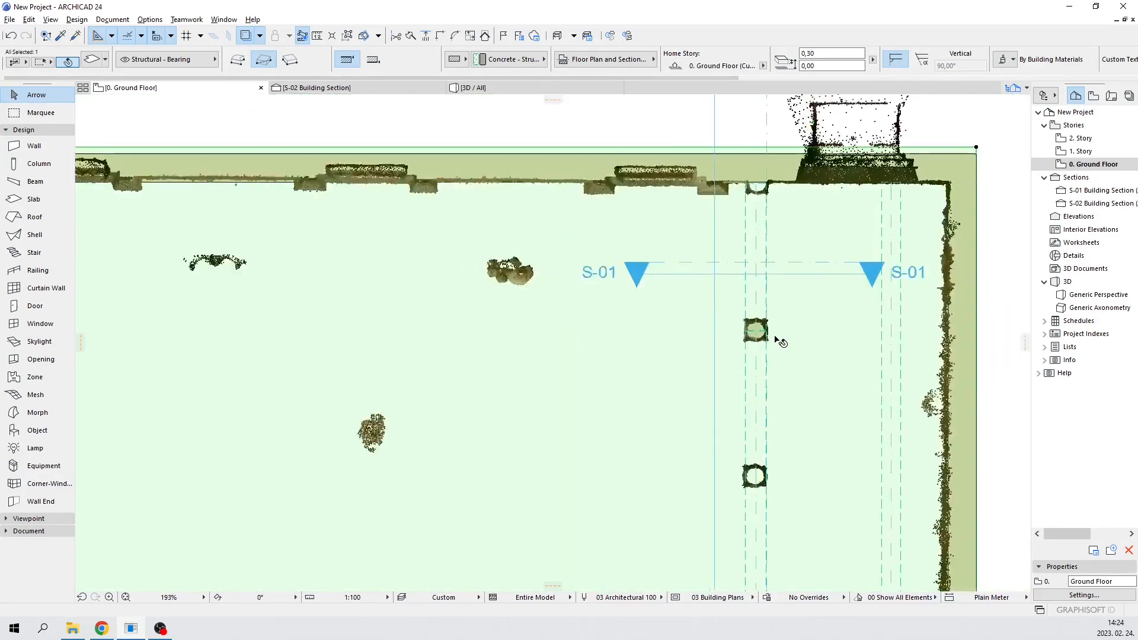
pyautogui.scroll(-2, 778, 342)
pyautogui.press('Escape')
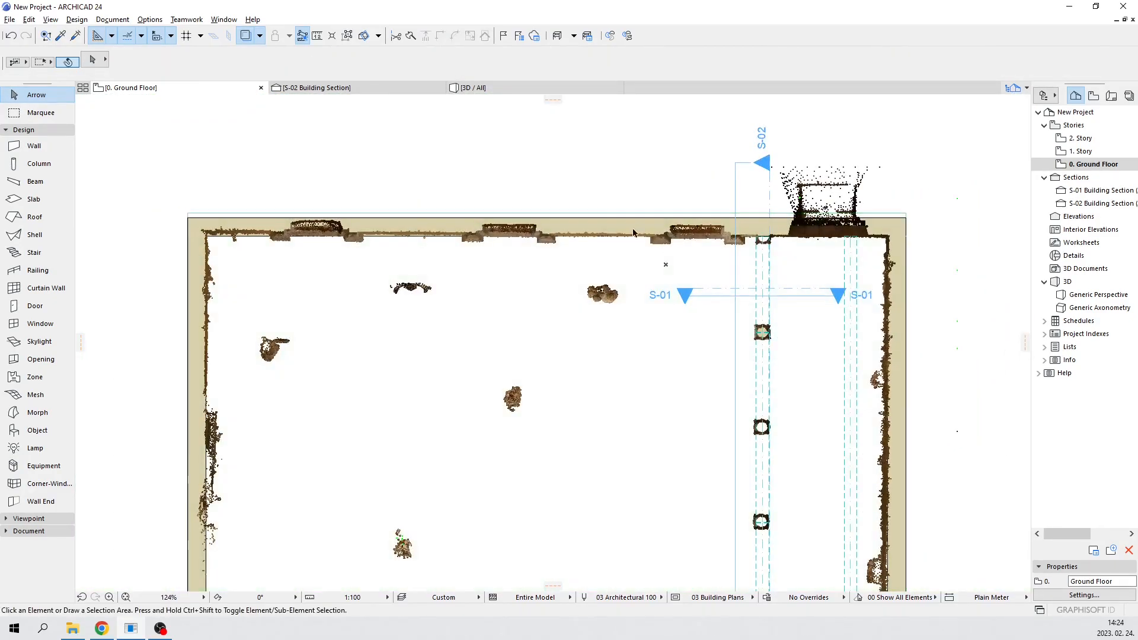
pyautogui.click(308, 89)
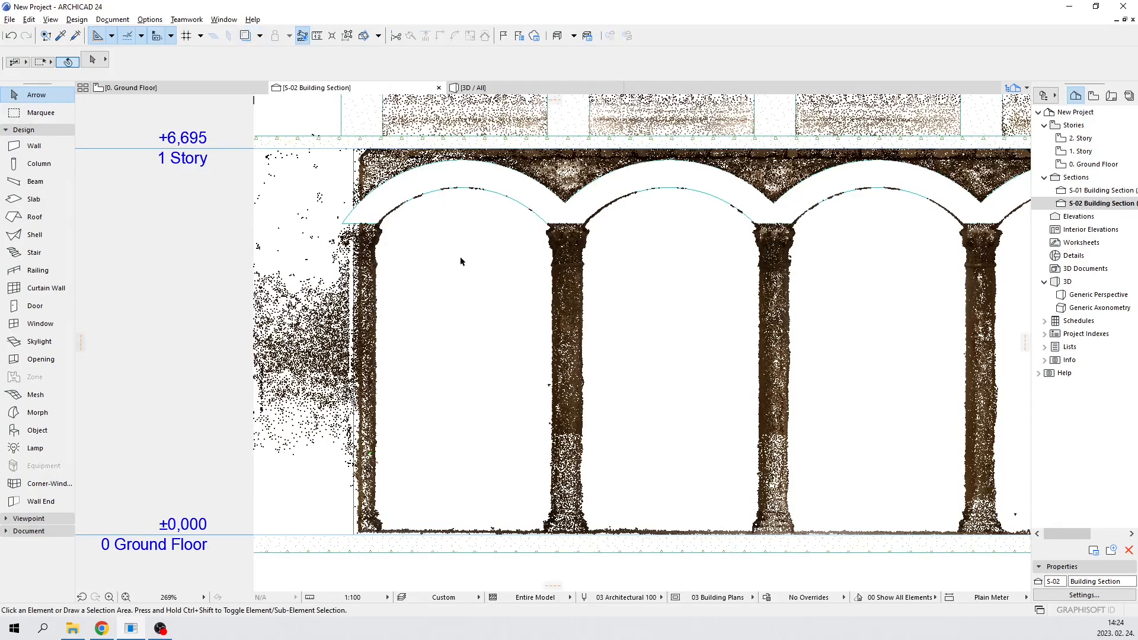
# Select the modelled circular column and lower its top to the arches' springing line, giving it a height of 5,39 m
pyautogui.scroll(-3, 460, 261)
pyautogui.scroll(5, 692, 321)
pyautogui.scroll(5, 711, 332)
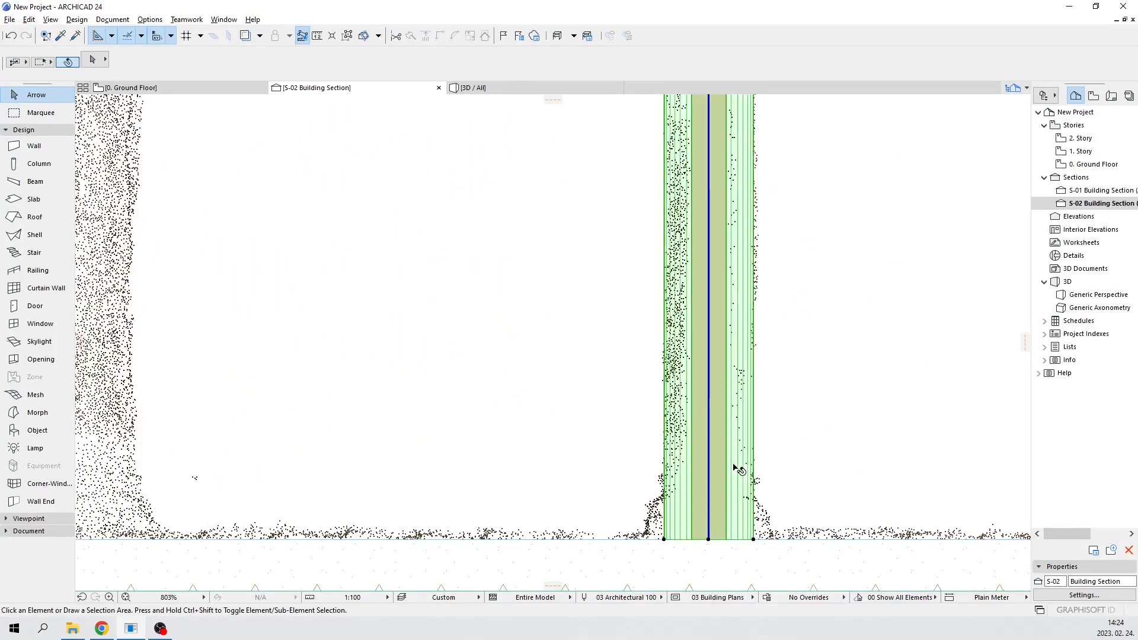
pyautogui.click(737, 468)
pyautogui.scroll(-5, 741, 382)
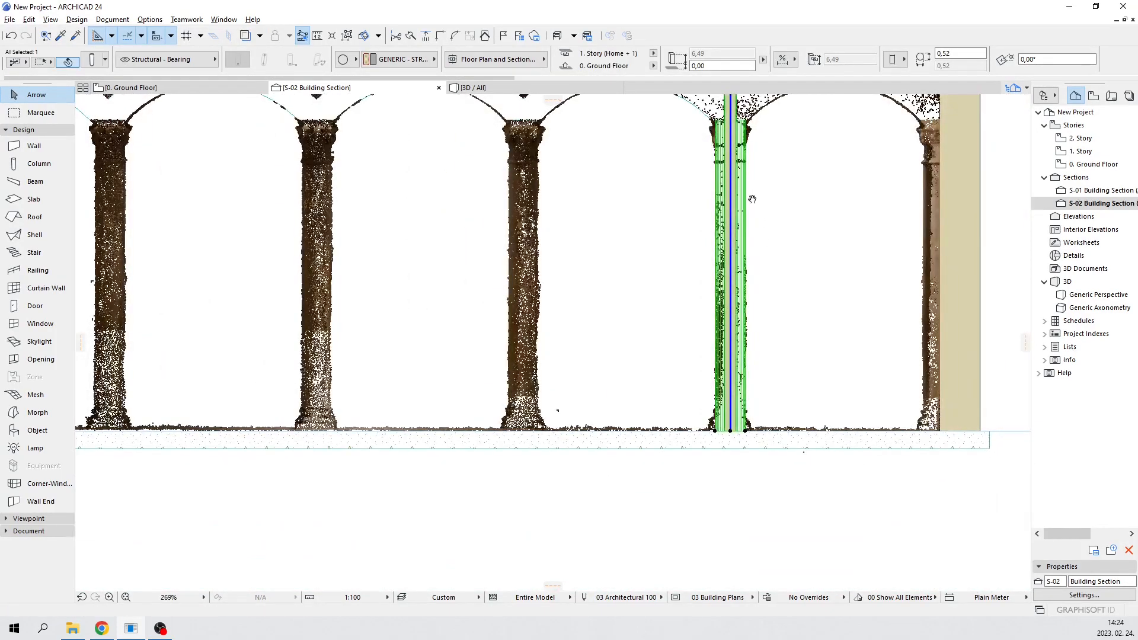
pyautogui.scroll(-2, 749, 197)
pyautogui.scroll(4, 764, 181)
pyautogui.scroll(-2, 784, 169)
pyautogui.scroll(1, 717, 255)
pyautogui.scroll(8, 707, 224)
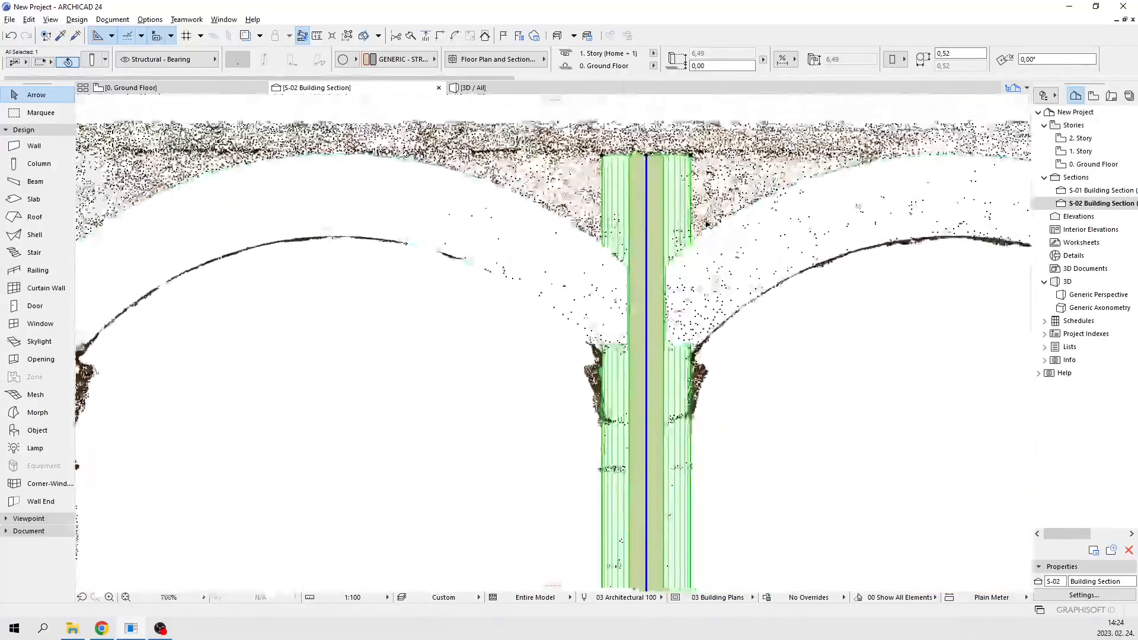
pyautogui.click(648, 158)
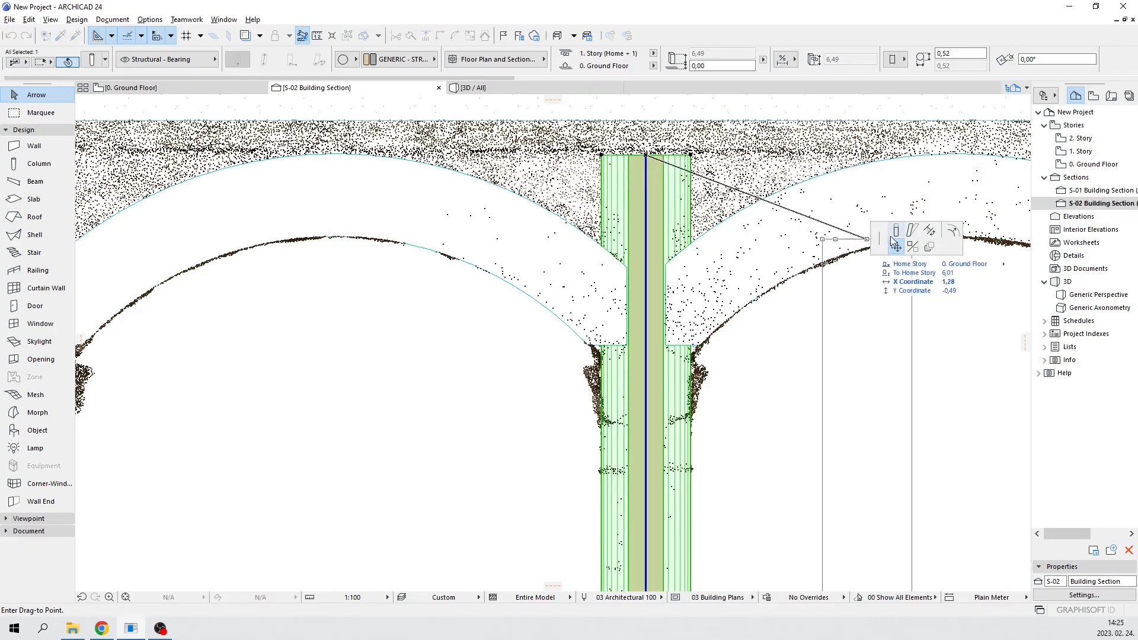
pyautogui.click(665, 406)
pyautogui.scroll(8, 665, 406)
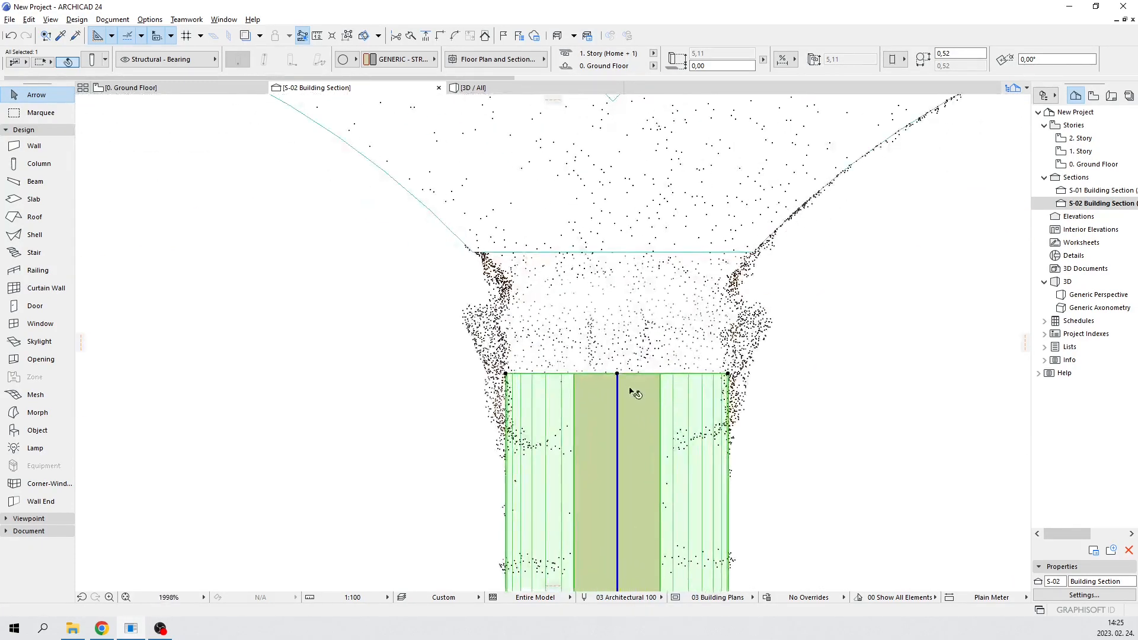
pyautogui.click(618, 374)
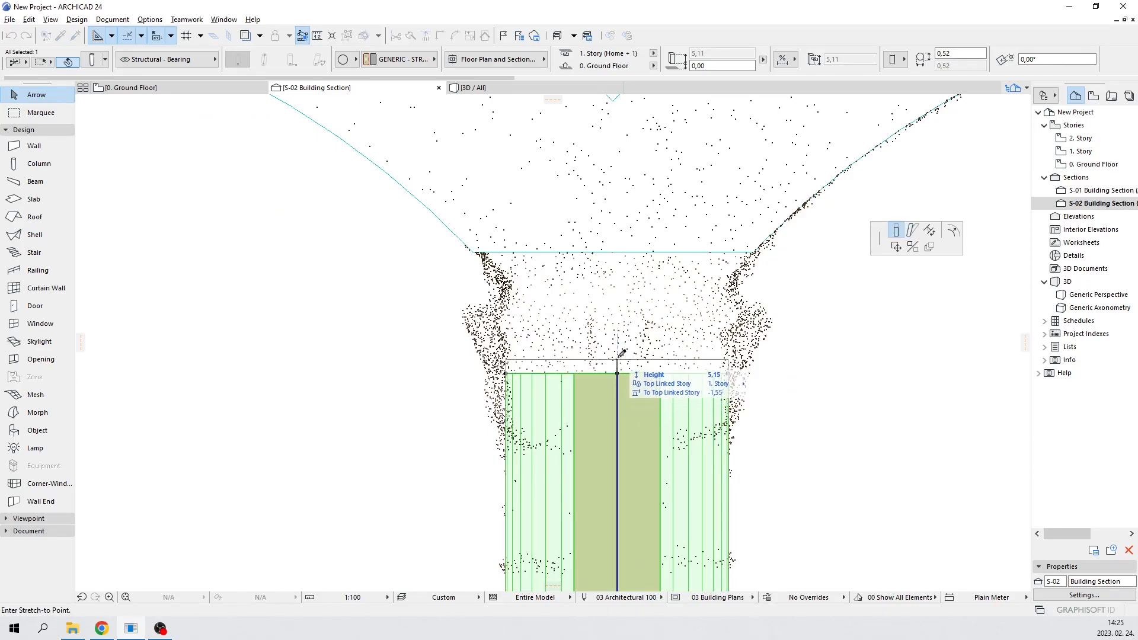
pyautogui.click(620, 251)
pyautogui.scroll(-6, 676, 373)
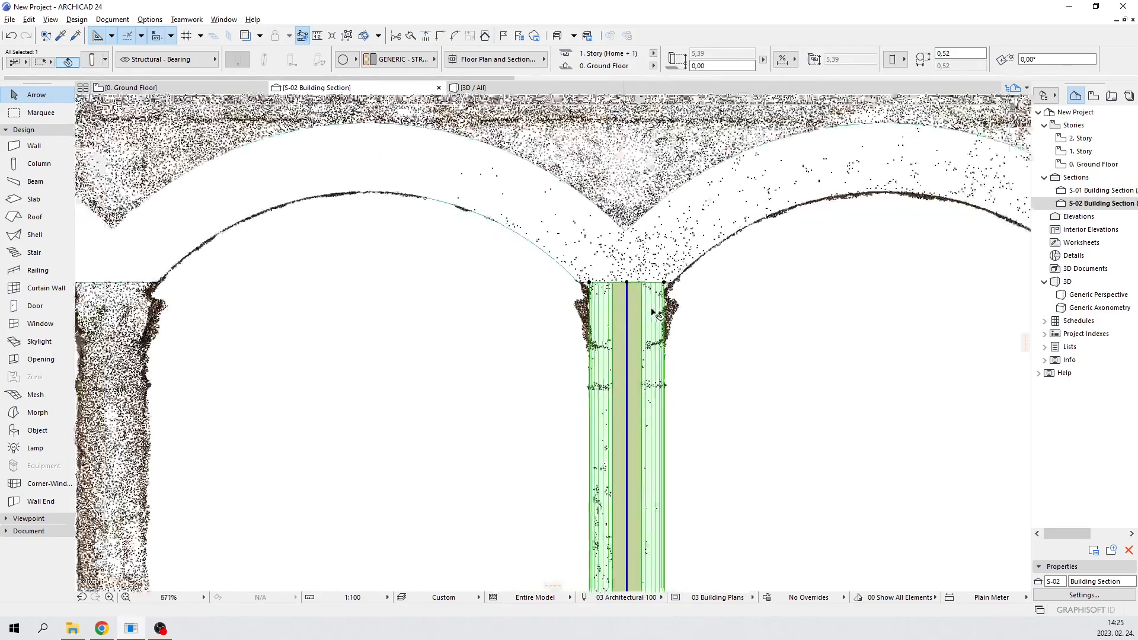
# Raise the column's lower end to the top of the scanned base, 0,26 m above the ground floor, and deselect it
pyautogui.scroll(3, 645, 482)
pyautogui.scroll(7, 675, 483)
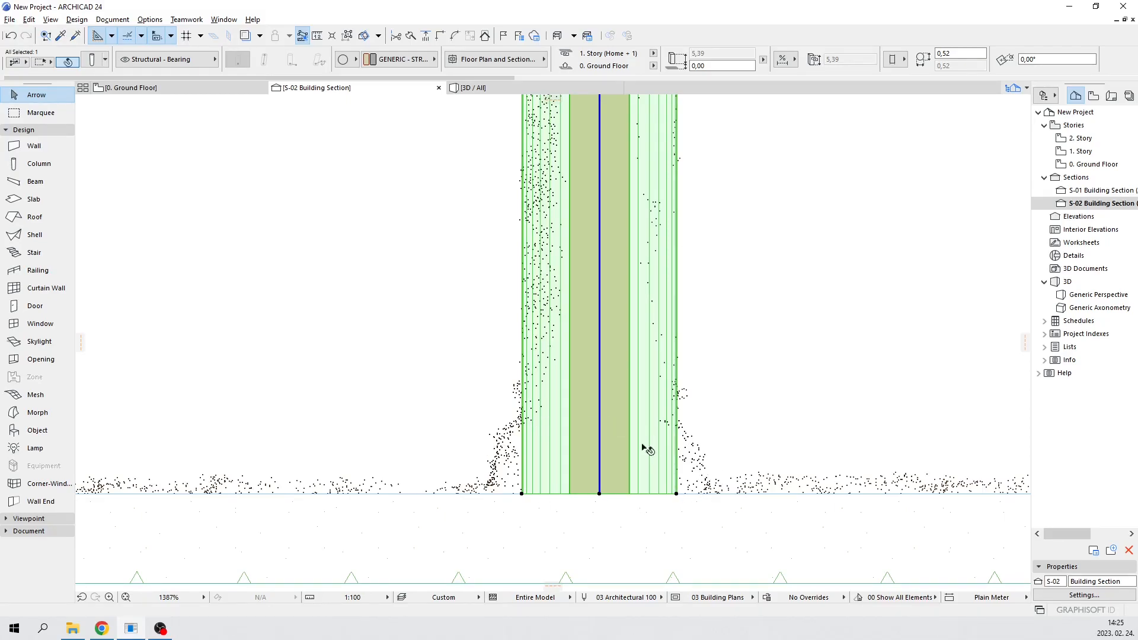
pyautogui.click(599, 494)
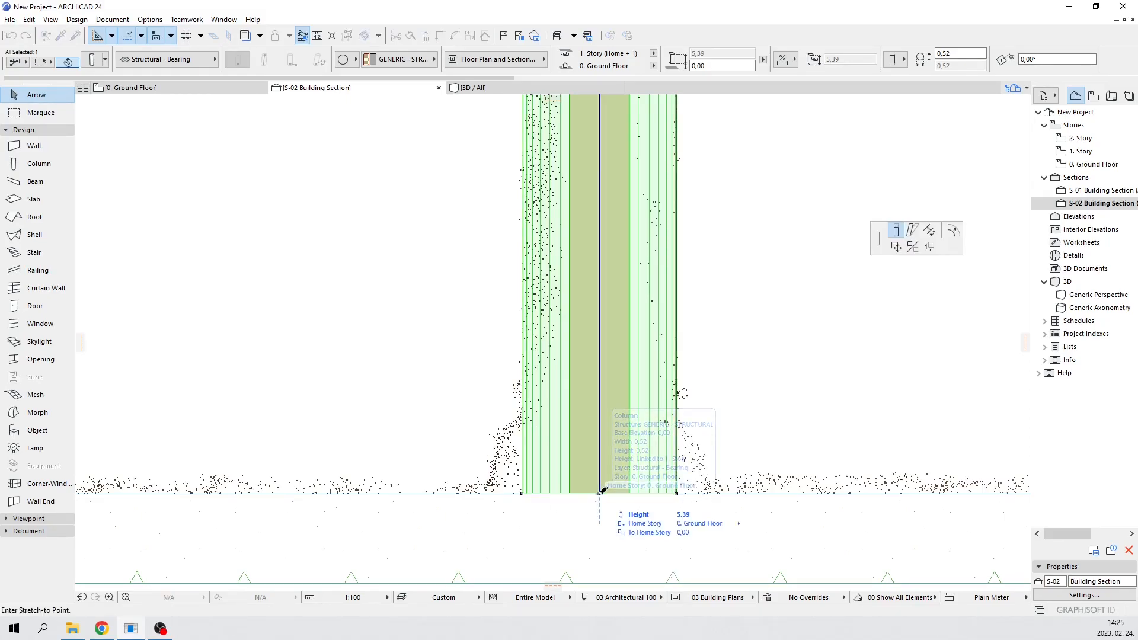
pyautogui.click(598, 418)
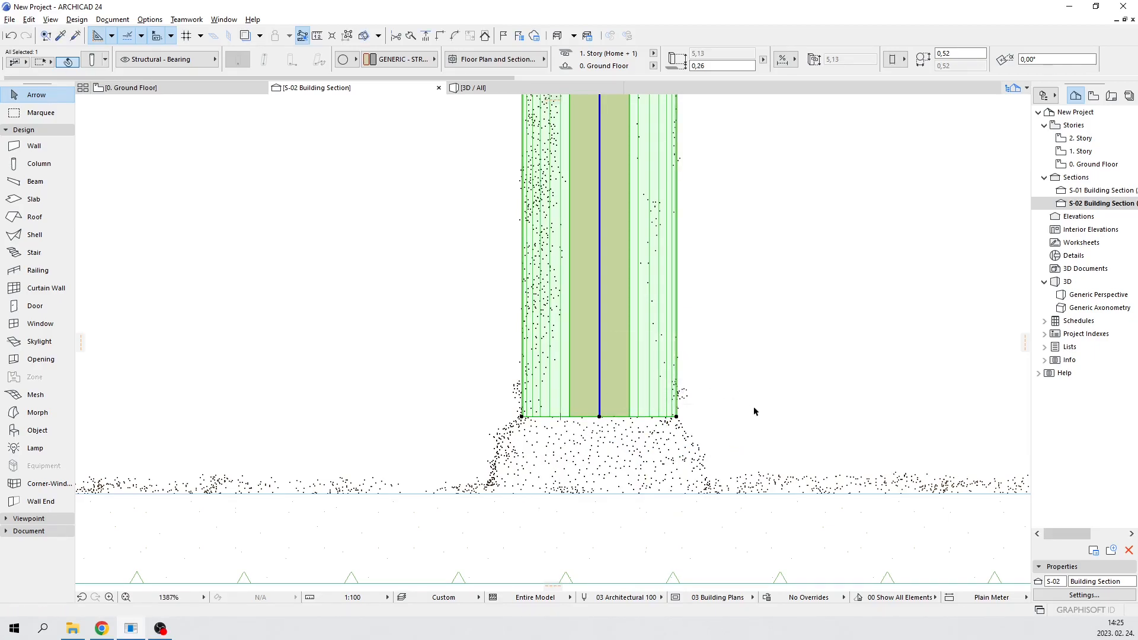
pyautogui.click(764, 391)
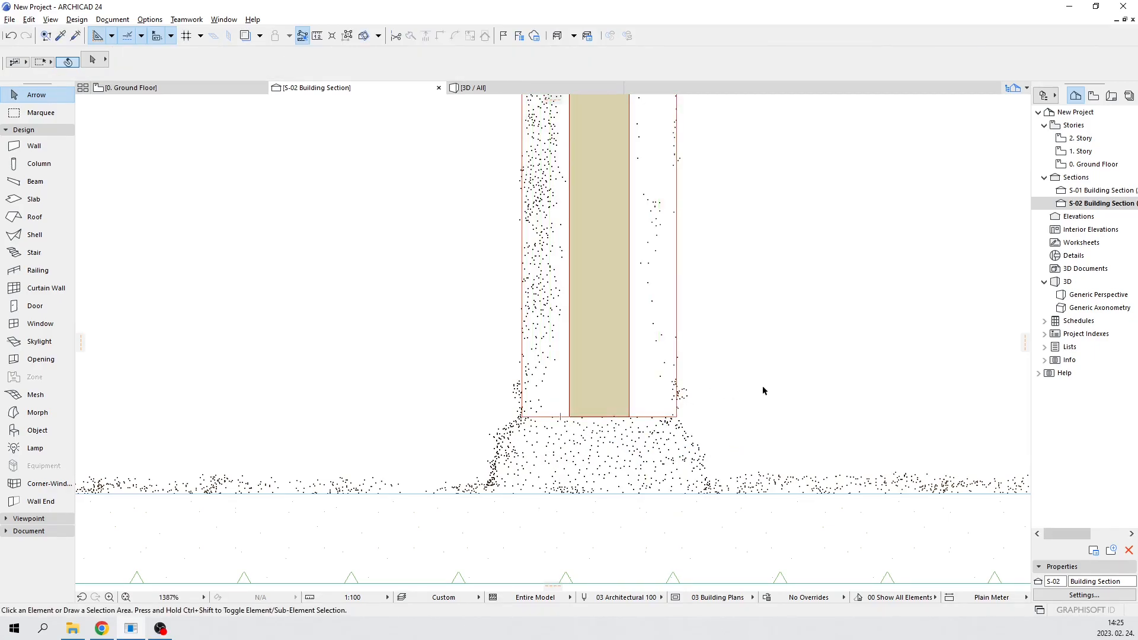
# Compare the column with the scanned ring on the ground floor plan, and return to the S-02 building section
pyautogui.press('F2')
pyautogui.scroll(4, 773, 362)
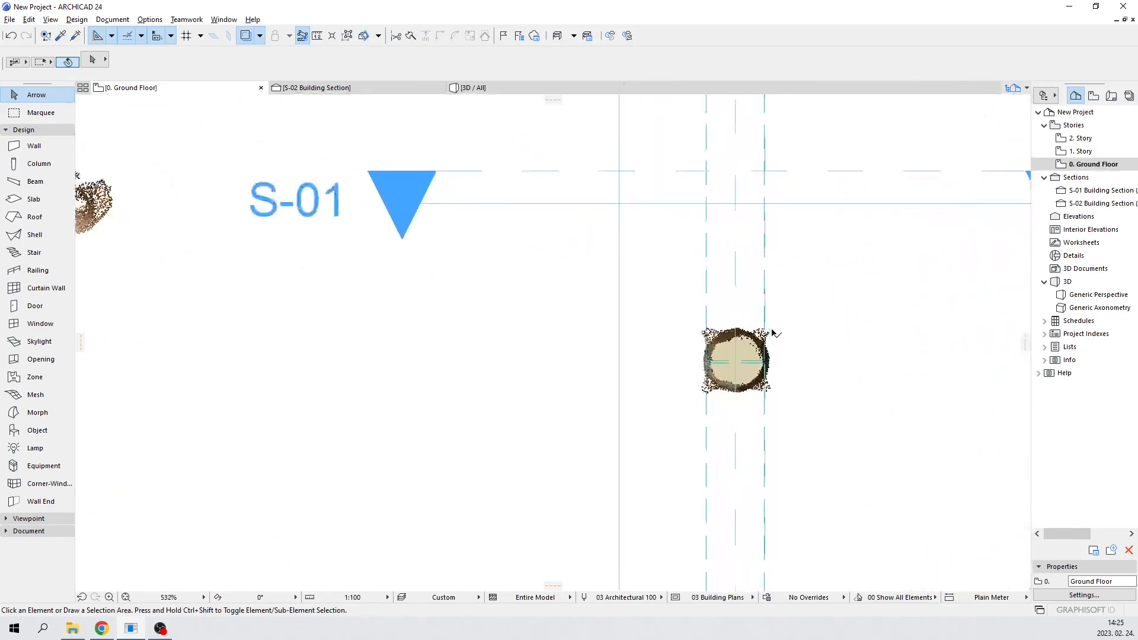
pyautogui.scroll(3, 773, 332)
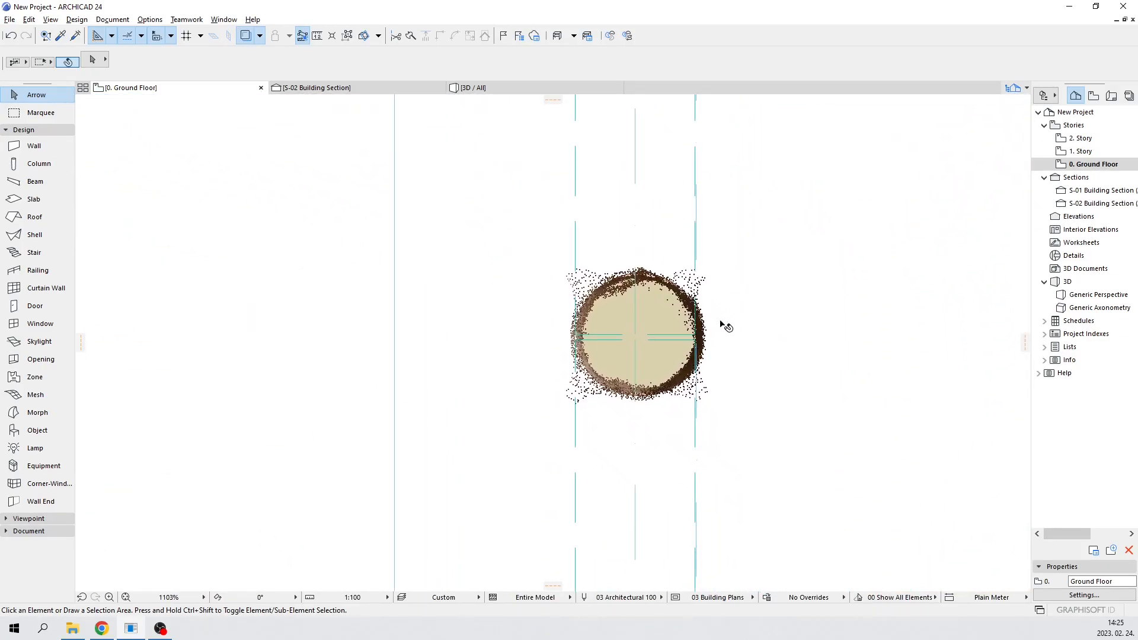
pyautogui.scroll(1, 726, 332)
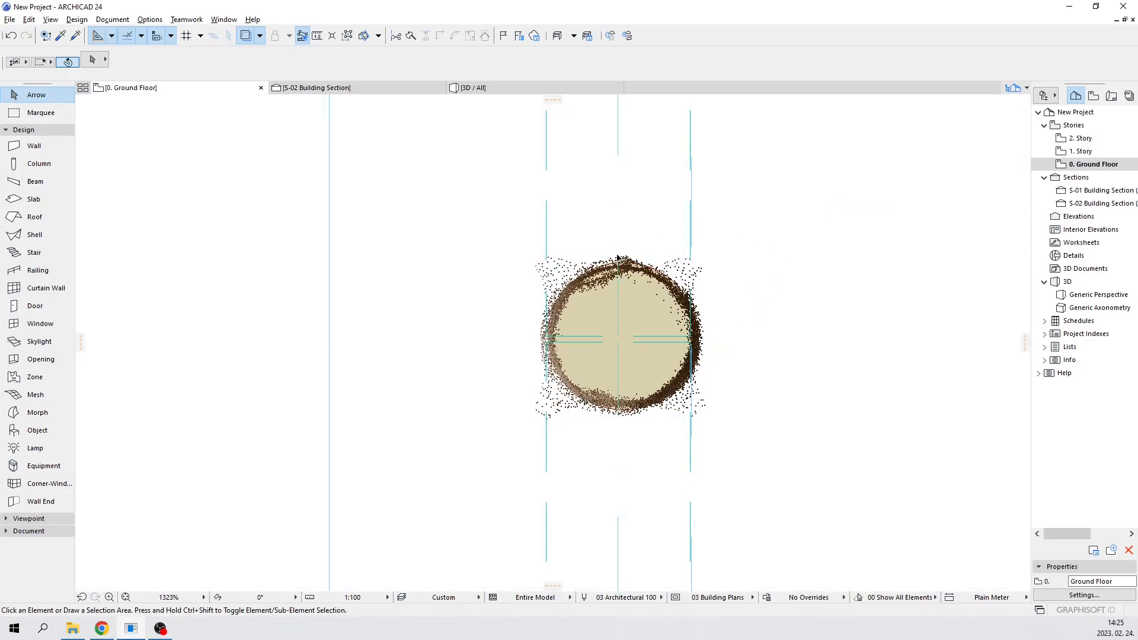
pyautogui.click(639, 313)
pyautogui.click(355, 88)
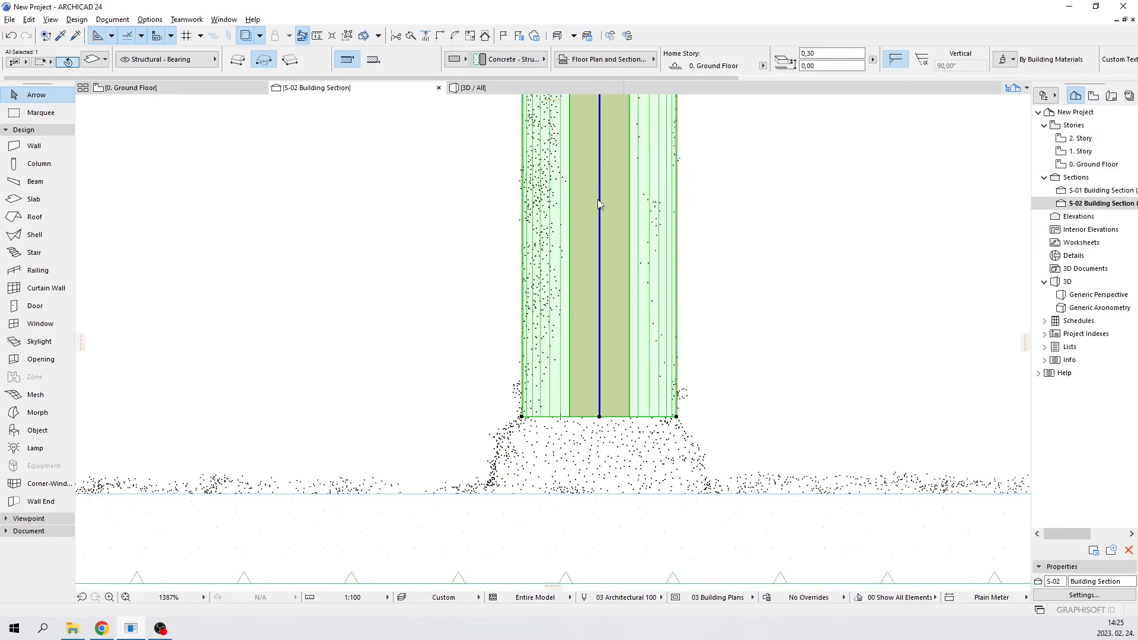
# Copy the column just beside the original and shorten the copy to a height of 0,26 m
pyautogui.scroll(-6, 711, 190)
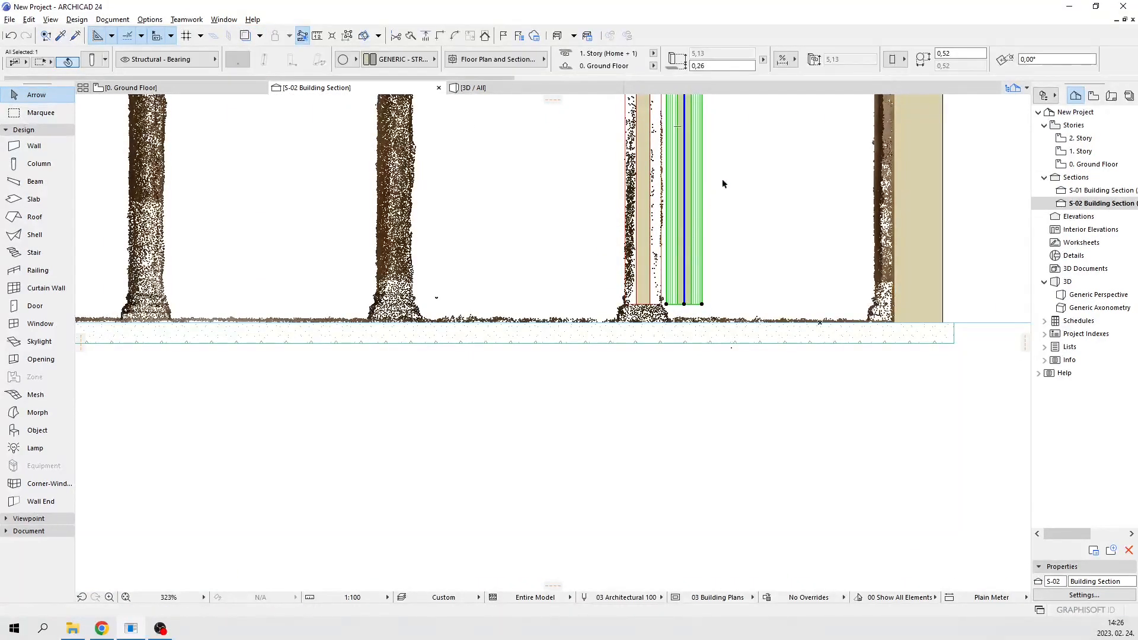
pyautogui.moveTo(753, 149); pyautogui.dragTo(741, 319, button='middle')
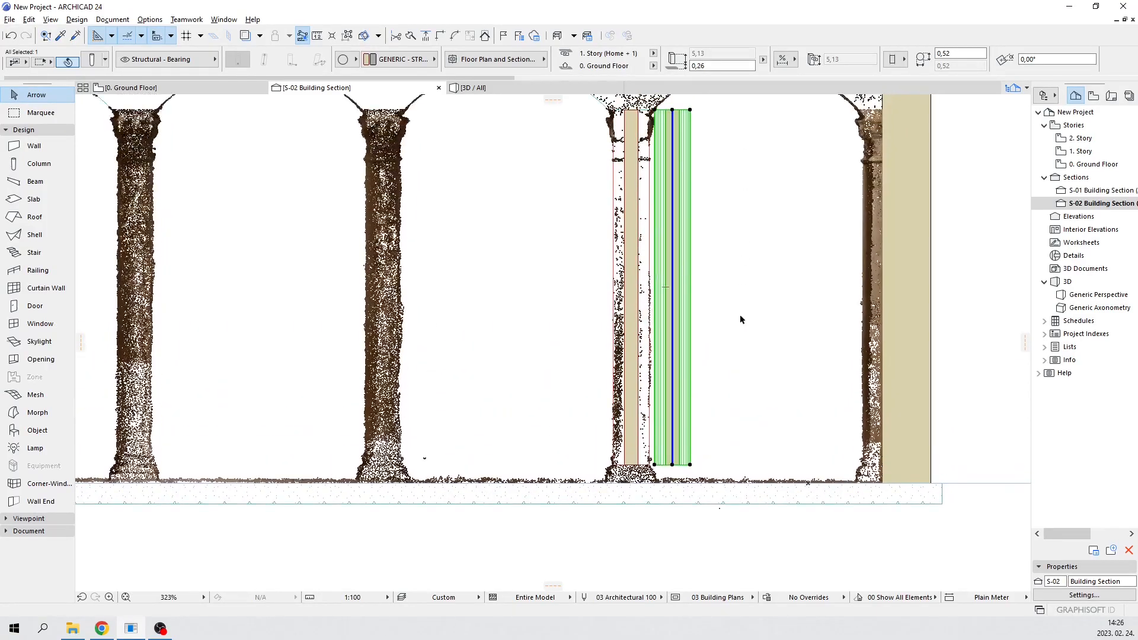
pyautogui.click(673, 110)
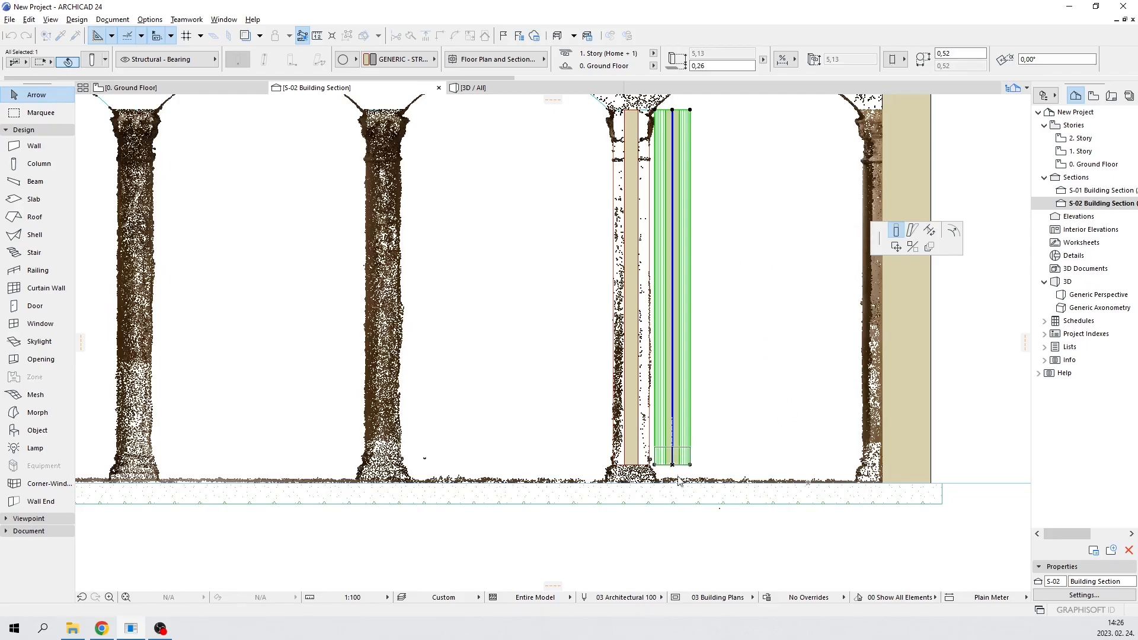
pyautogui.click(679, 445)
pyautogui.scroll(5, 683, 451)
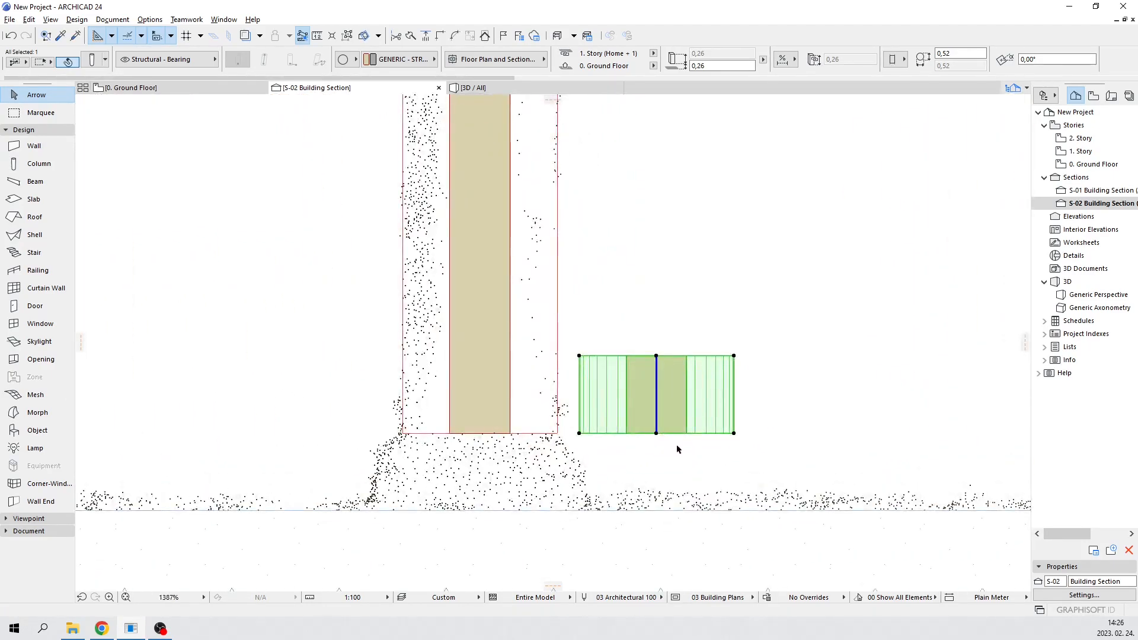
# Move the short column copy directly beneath the column shaft, into the scanned base area
pyautogui.click(656, 409)
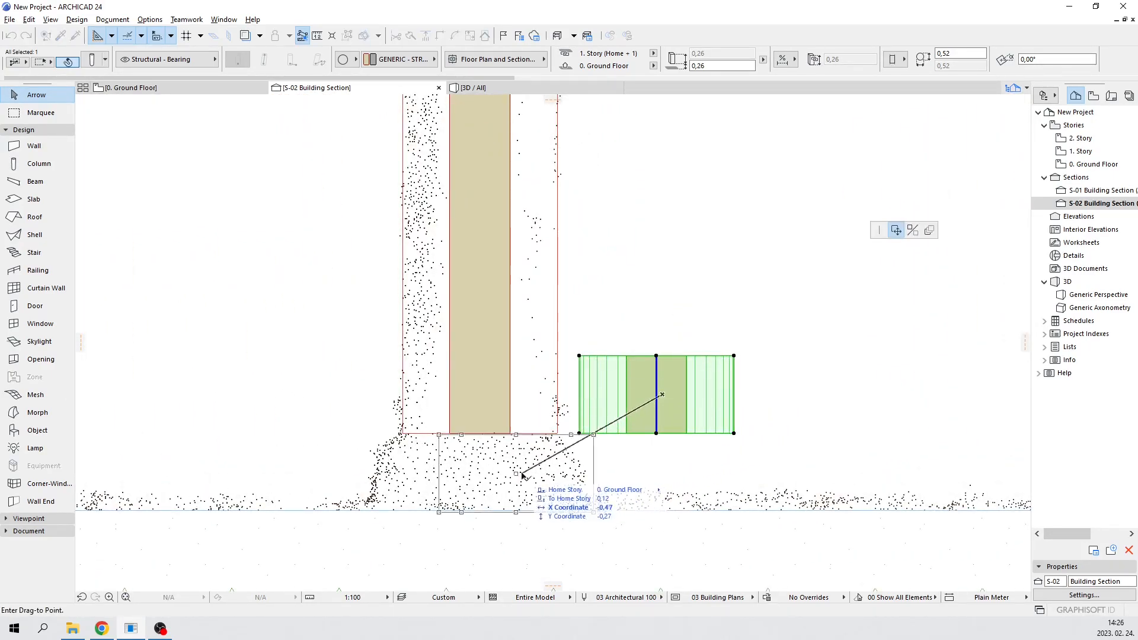
pyautogui.scroll(3, 485, 481)
pyautogui.scroll(2, 485, 481)
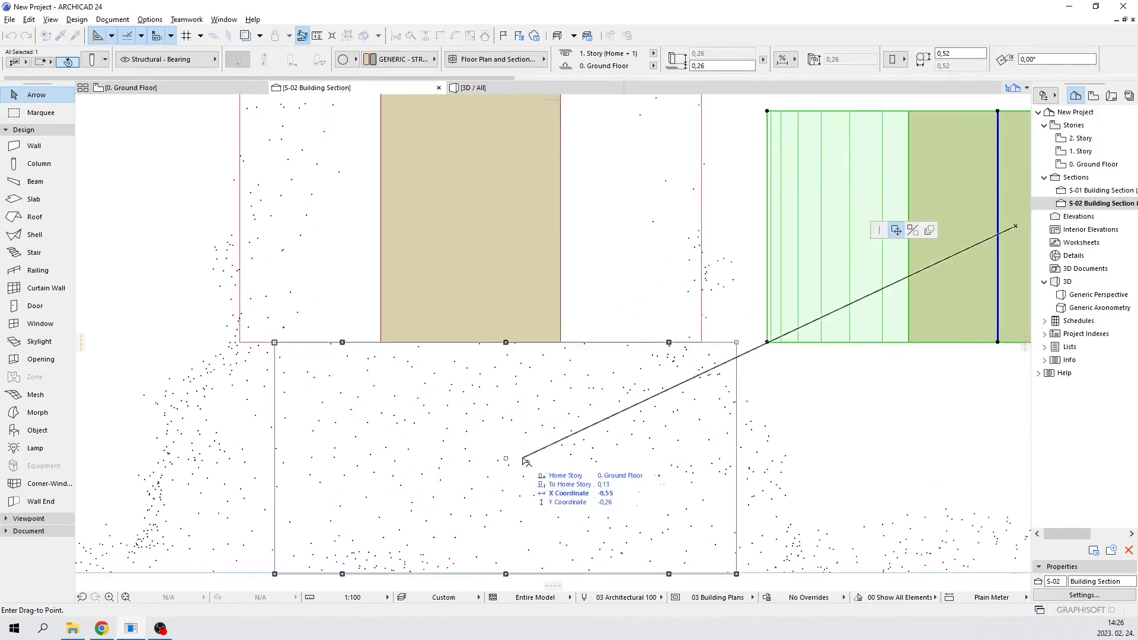
pyautogui.click(489, 459)
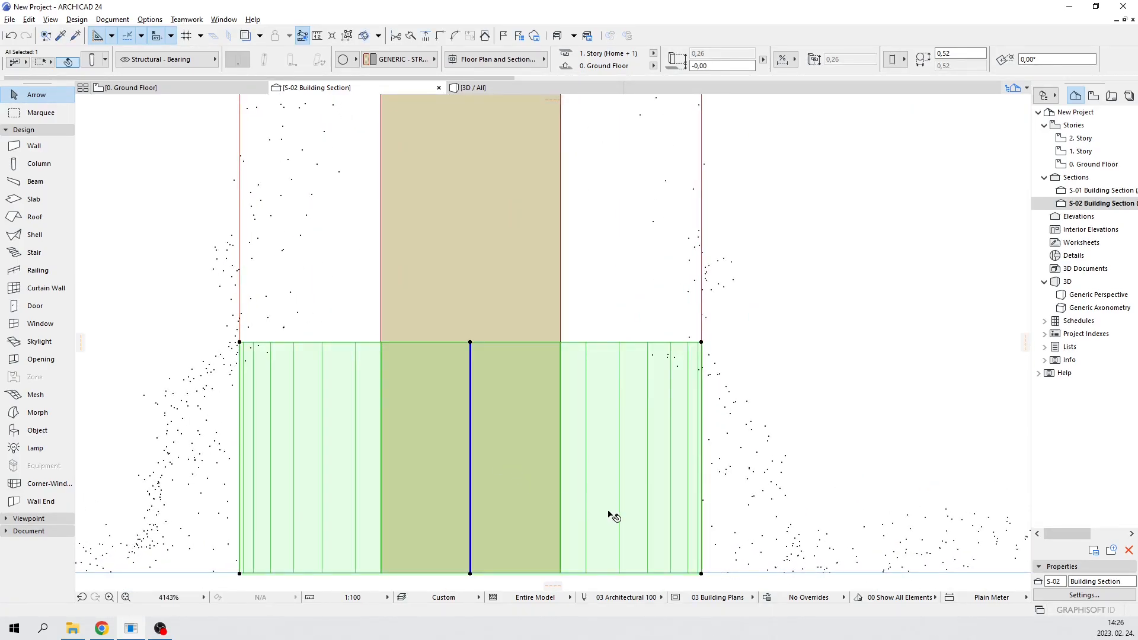
# Stretch the short column's lower end exactly onto the ground floor level at 0,00
pyautogui.scroll(2, 681, 432)
pyautogui.scroll(4, 597, 460)
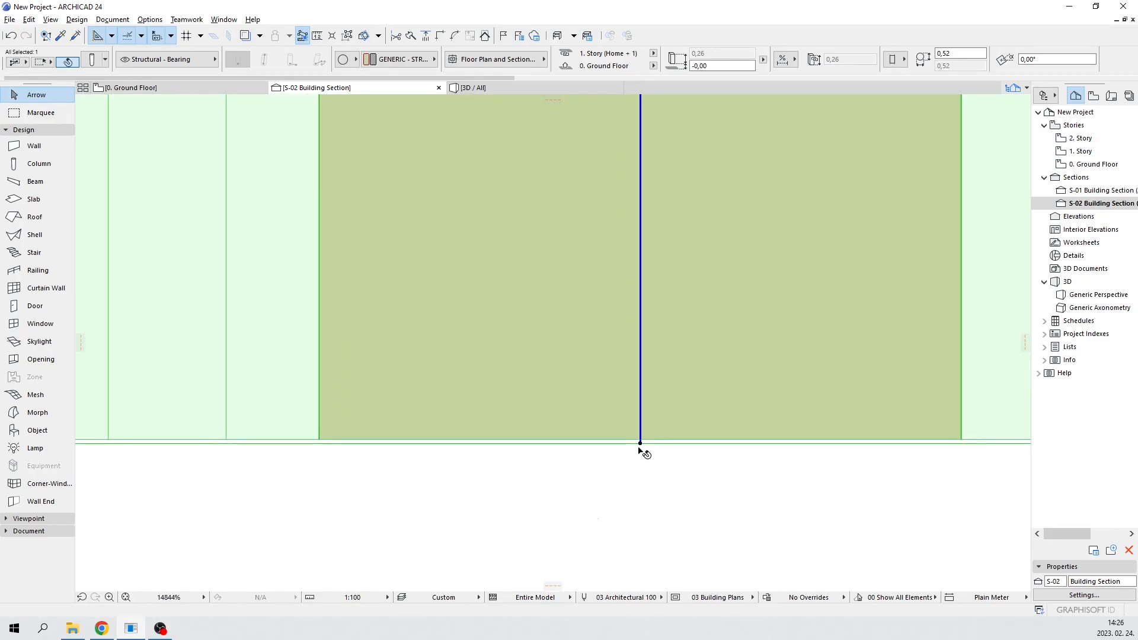
pyautogui.click(640, 443)
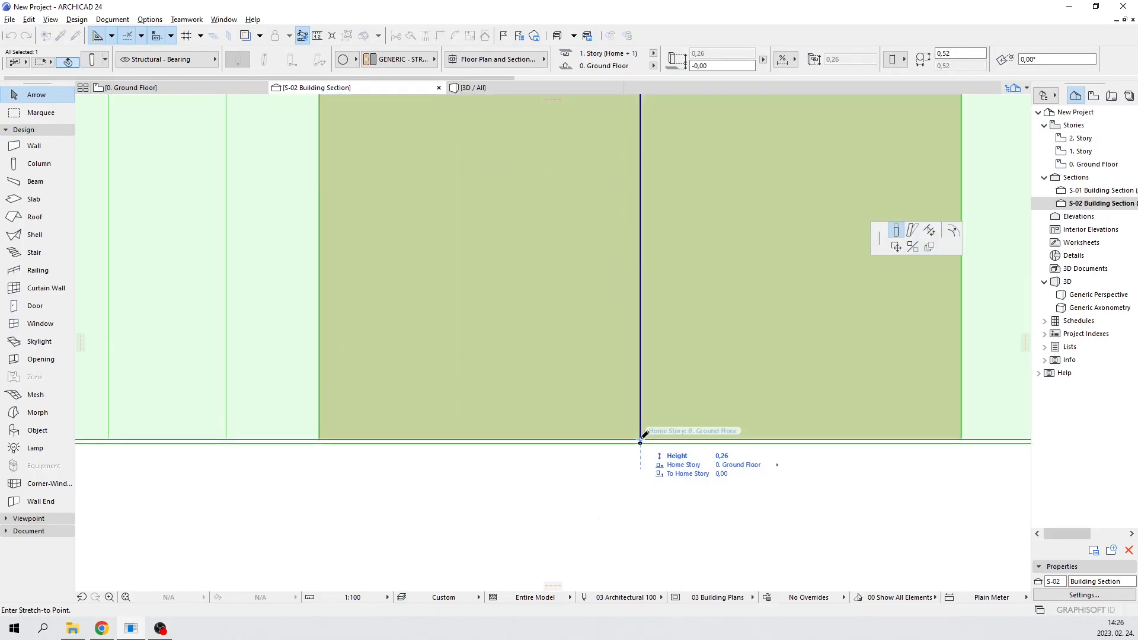
pyautogui.click(642, 440)
pyautogui.scroll(-5, 655, 435)
pyautogui.scroll(-1, 827, 287)
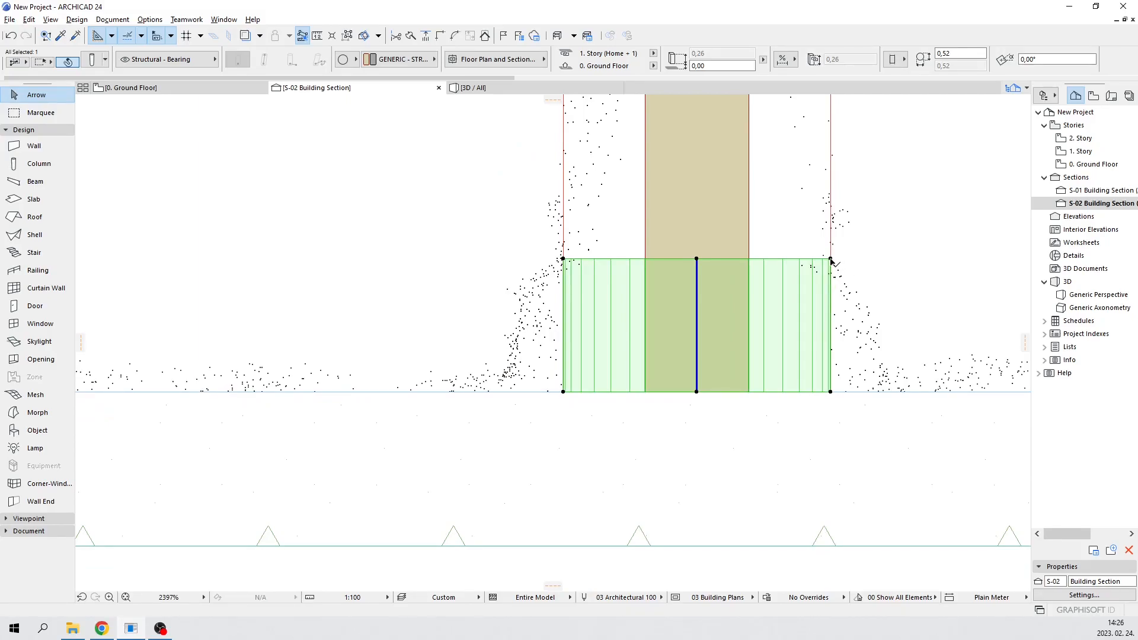
# Widen the short base column to a diameter of about 0,70 m to match the scanned base, and deselect it
pyautogui.click(831, 260)
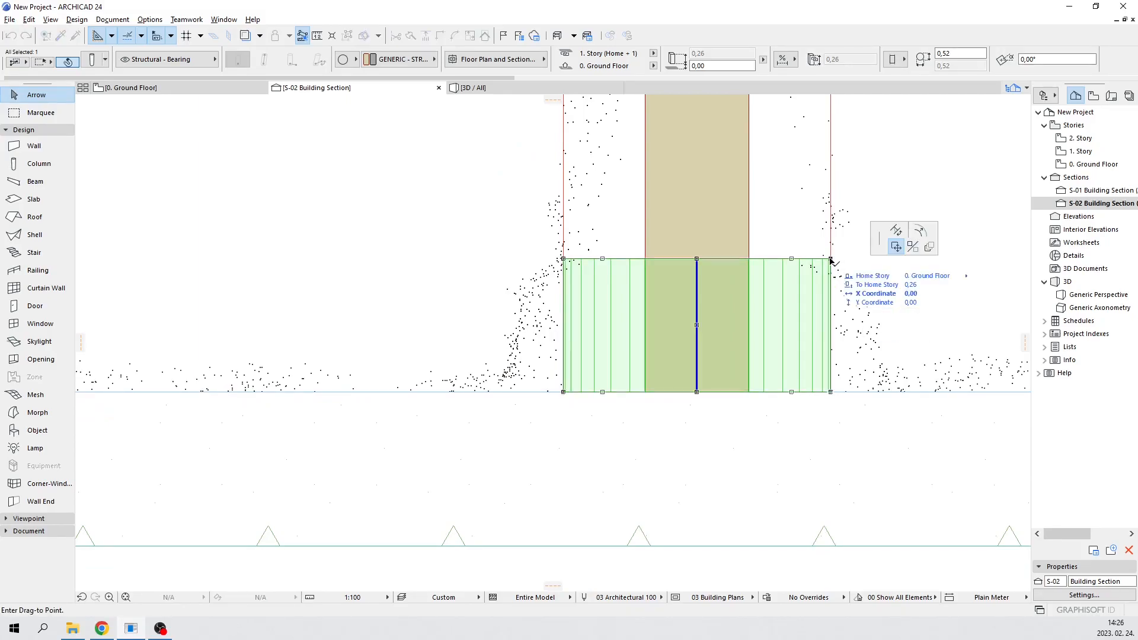
pyautogui.click(926, 236)
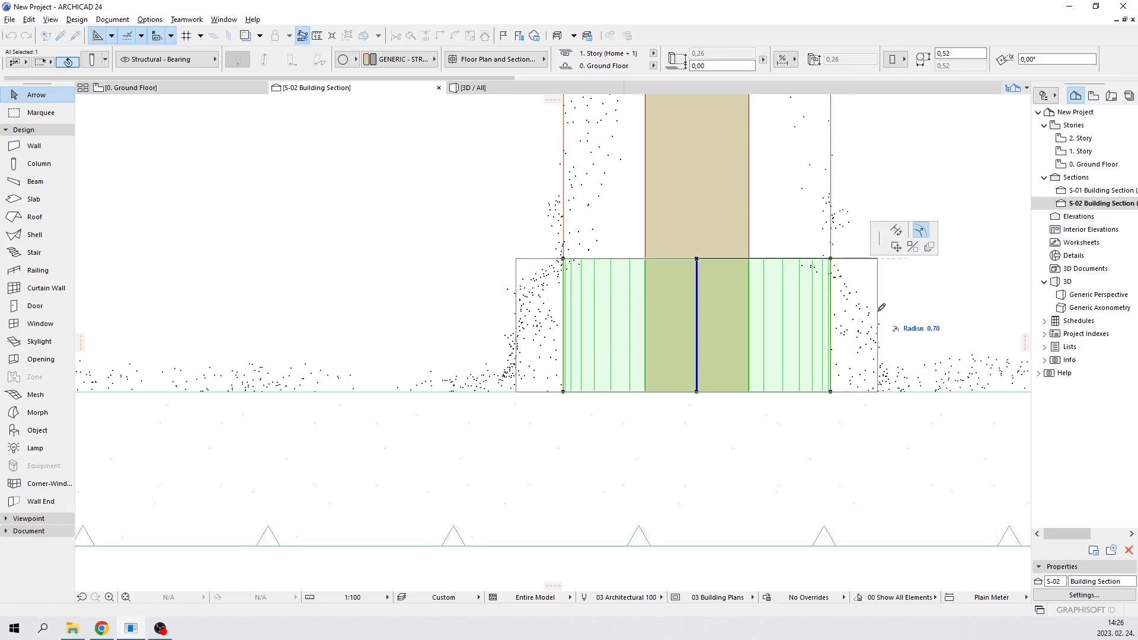
pyautogui.press('Escape')
pyautogui.press('Escape')
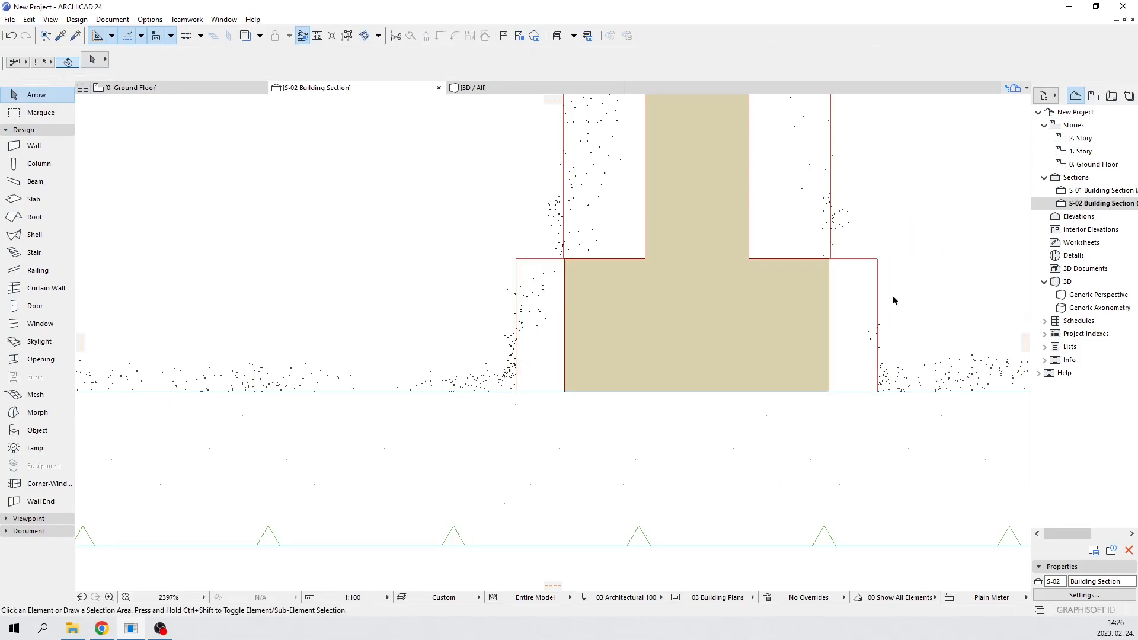
# Compare the widened base column's outline with the scanned ring on the ground floor plan
pyautogui.press('F2')
pyautogui.scroll(3, 630, 332)
pyautogui.scroll(2, 633, 320)
pyautogui.click(515, 255)
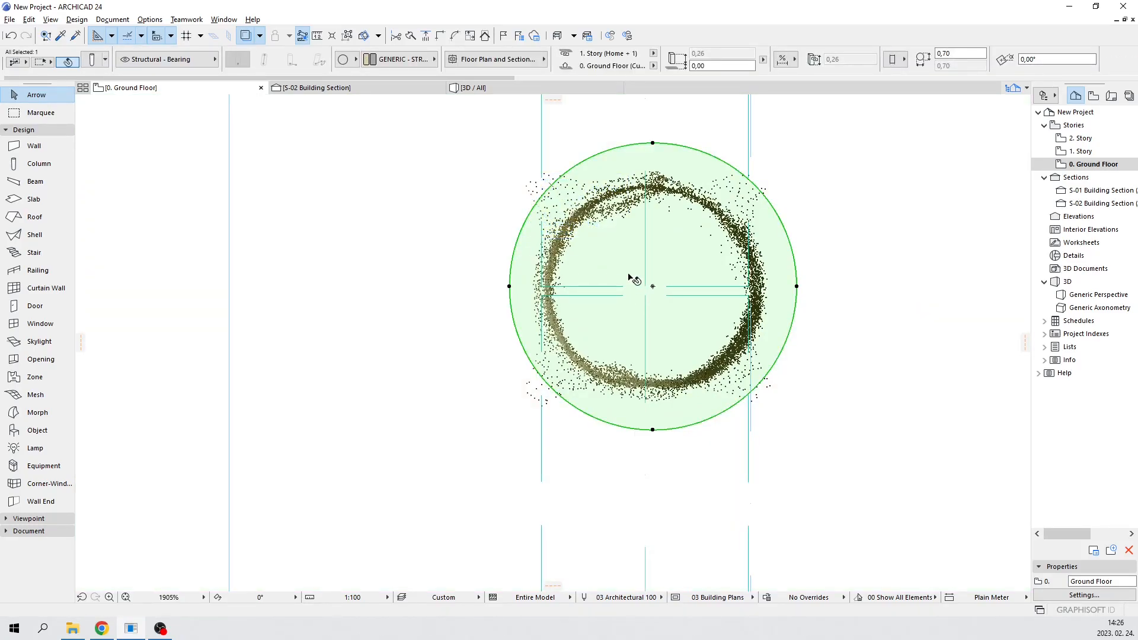
pyautogui.press('Escape')
pyautogui.scroll(-8, 630, 278)
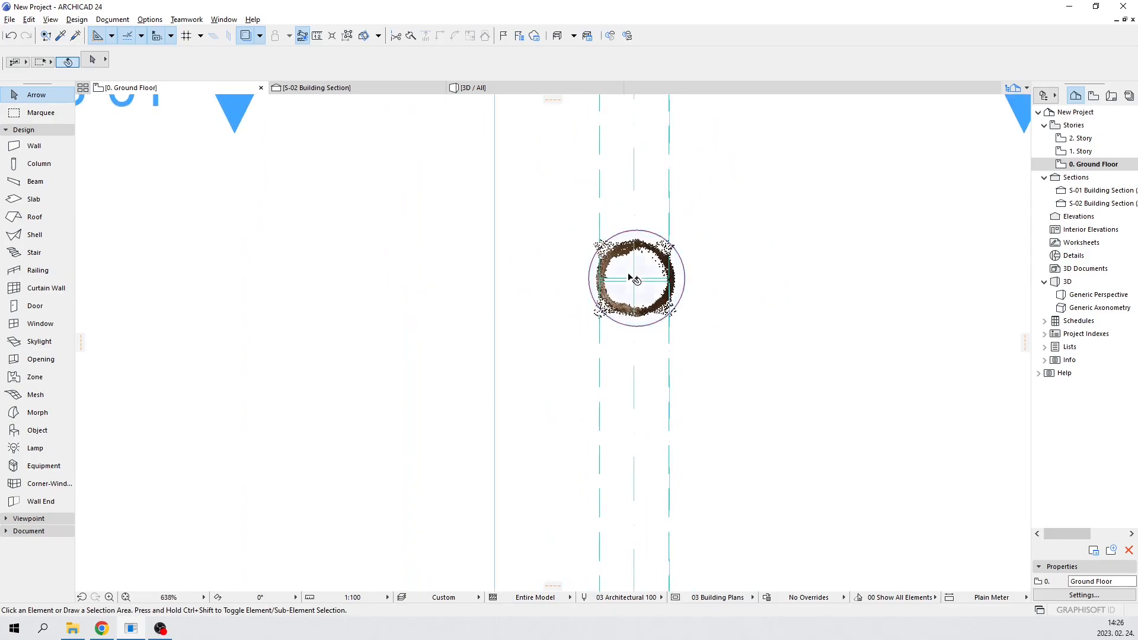
pyautogui.scroll(-6, 668, 273)
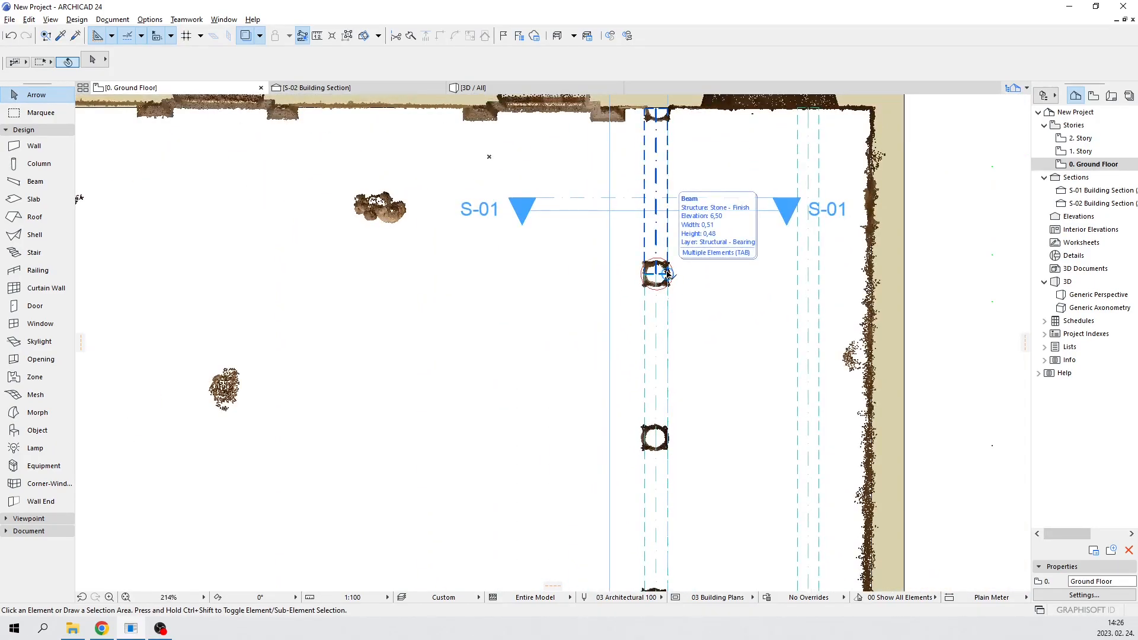
# In the floor plan cut plane settings, set the show-down offset from the current story to 0,2 m
pyautogui.hotkey('ctrl', 'shift', 'f')
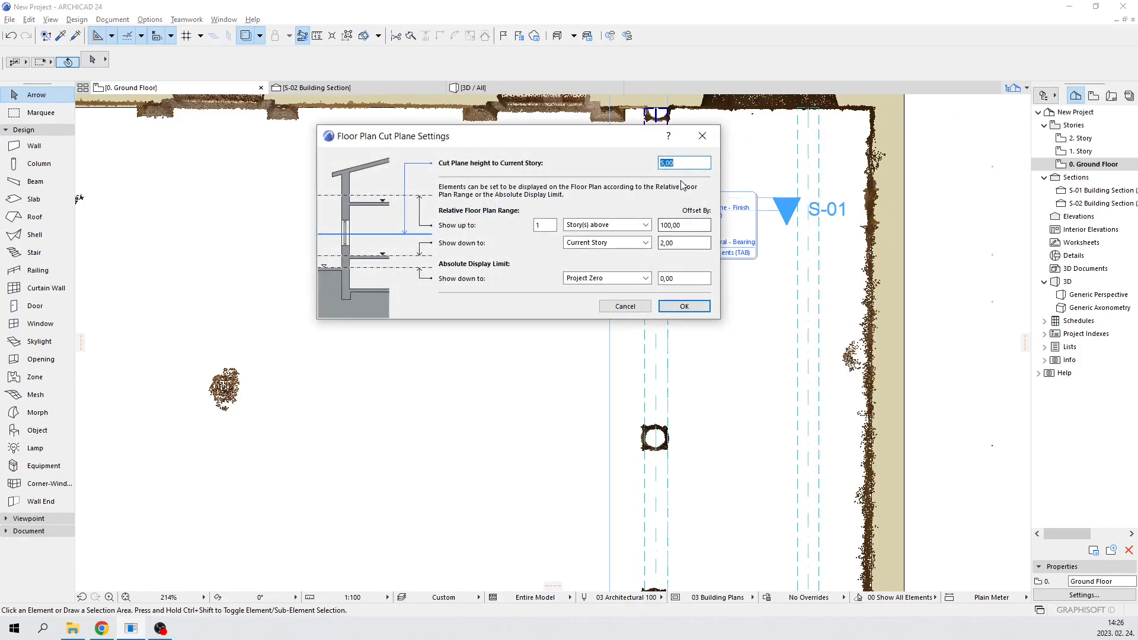
pyautogui.click(672, 244)
pyautogui.write('0,2')
pyautogui.press('Return')
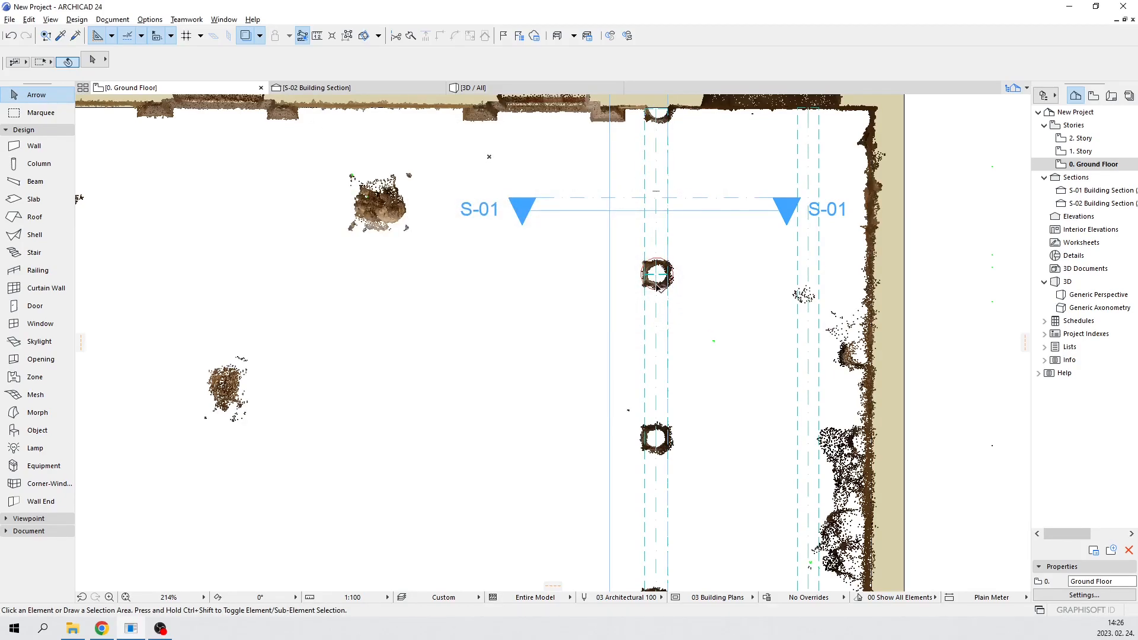
# Check the base column's outline against the scan points on the plan, and switch to the 3D view
pyautogui.scroll(8, 668, 268)
pyautogui.scroll(2, 668, 268)
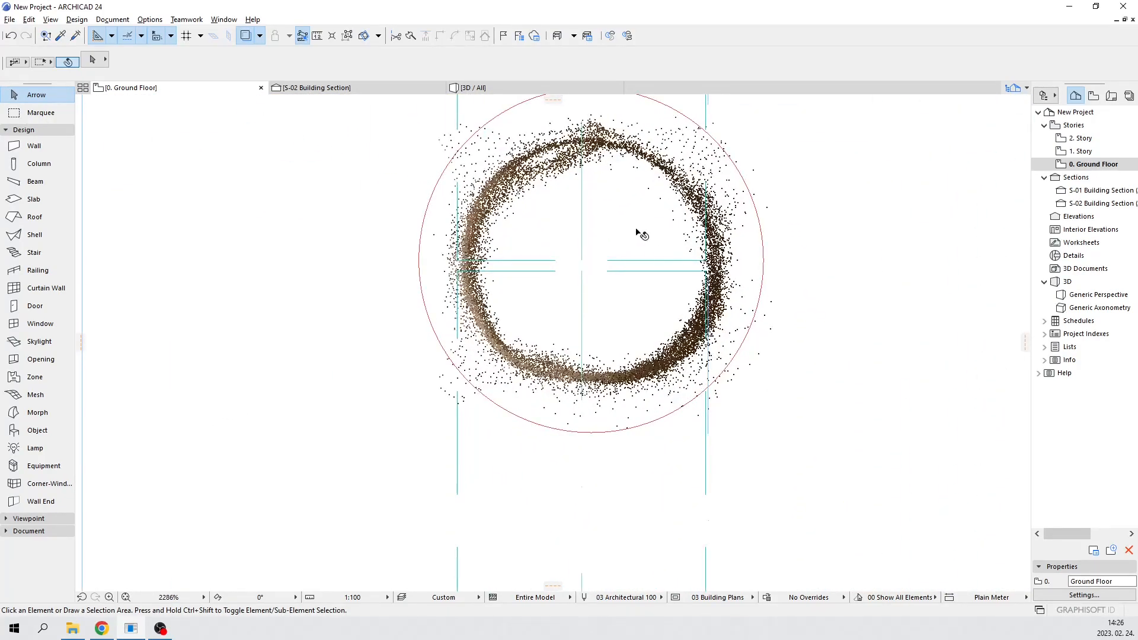
pyautogui.click(642, 234)
pyautogui.press('Escape')
pyautogui.click(473, 87)
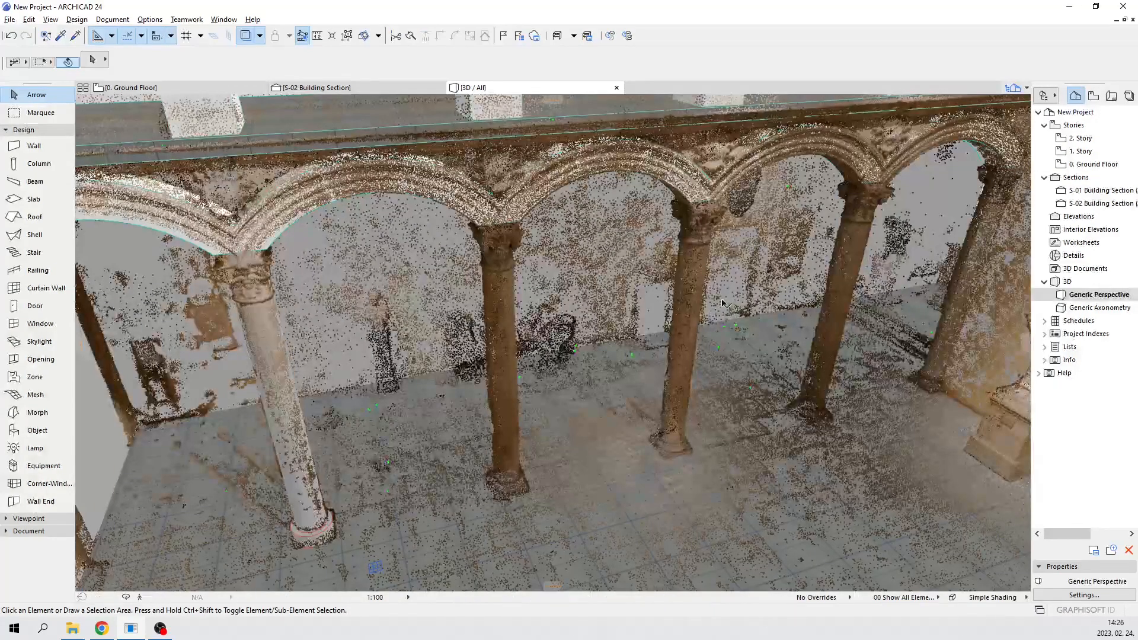
# Examine the modelled column against the point cloud in 3D, from its base up to the capital beneath the arches
pyautogui.moveTo(441, 420); pyautogui.dragTo(593, 319, button='middle')
pyautogui.scroll(3, 503, 408)
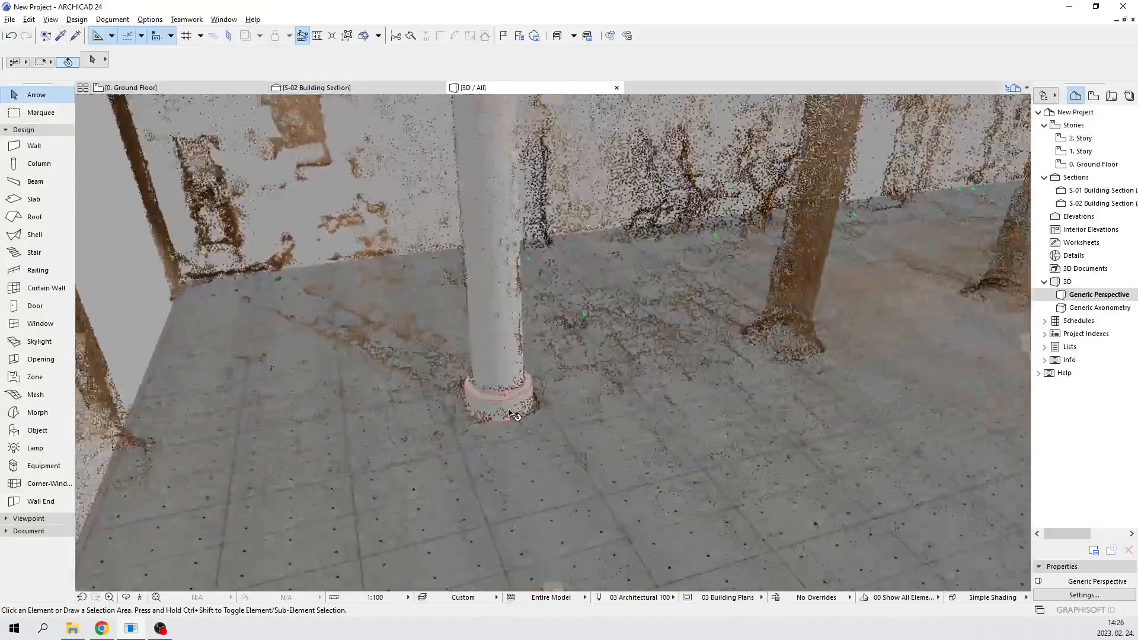
pyautogui.scroll(2, 510, 412)
pyautogui.keyDown('shift'); pyautogui.moveTo(573, 358); pyautogui.dragTo(439, 325, button='middle'); pyautogui.keyUp('shift')
pyautogui.scroll(-3, 533, 178)
pyautogui.moveTo(528, 184); pyautogui.dragTo(561, 415, button='middle')
pyautogui.moveTo(560, 279)
pyautogui.keyDown('shift'); pyautogui.mouseDown(button='middle')
pyautogui.moveTo(557, 302)
pyautogui.moveTo(575, 291)
pyautogui.mouseUp(button='middle'); pyautogui.keyUp('shift')
pyautogui.moveTo(671, 162); pyautogui.dragTo(576, 315, button='middle')
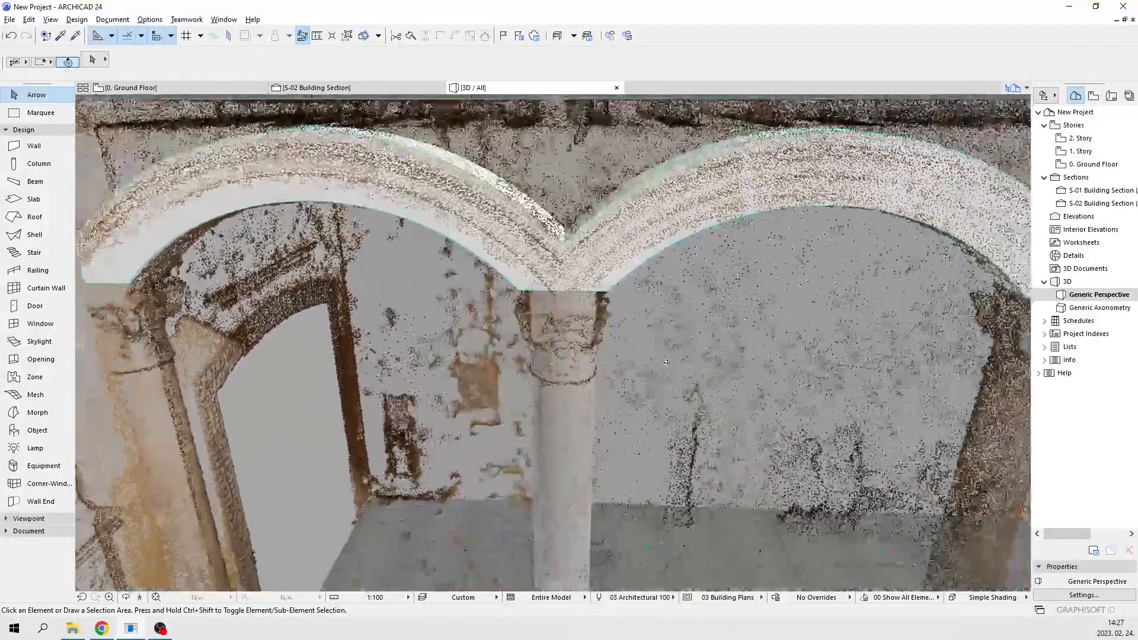
pyautogui.scroll(2, 576, 315)
pyautogui.scroll(2, 576, 315)
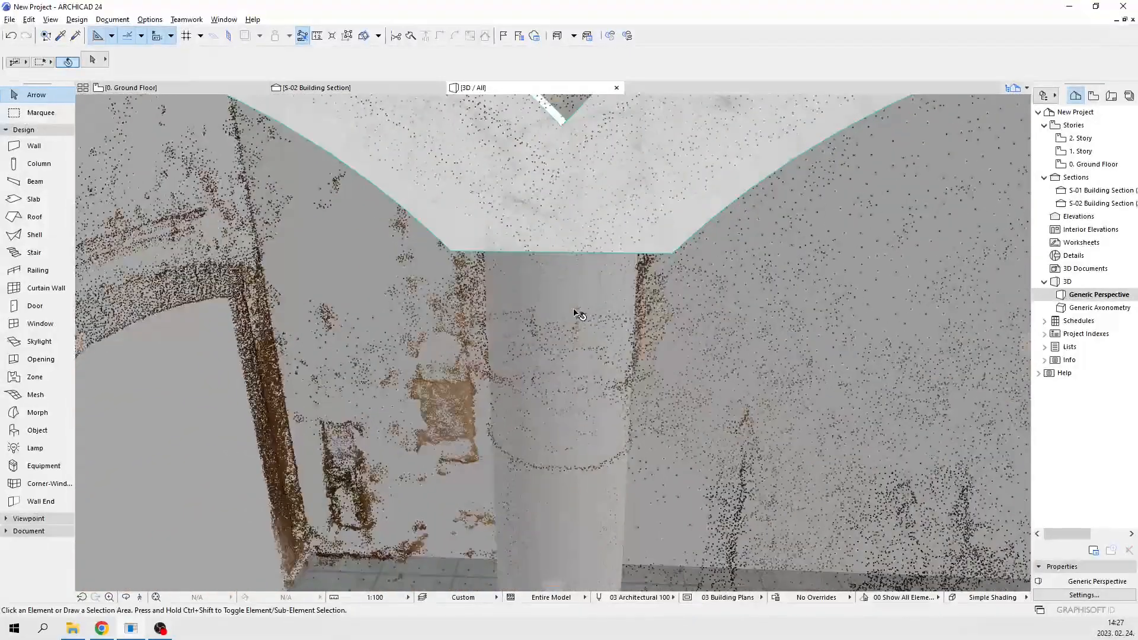
pyautogui.keyDown('shift'); pyautogui.moveTo(578, 314); pyautogui.dragTo(671, 326, button='middle'); pyautogui.keyUp('shift')
# Measure the height from the floor up to the scanned capital beside the modelled column in the S-02 section
pyautogui.press('F2')
pyautogui.scroll(-5, 687, 311)
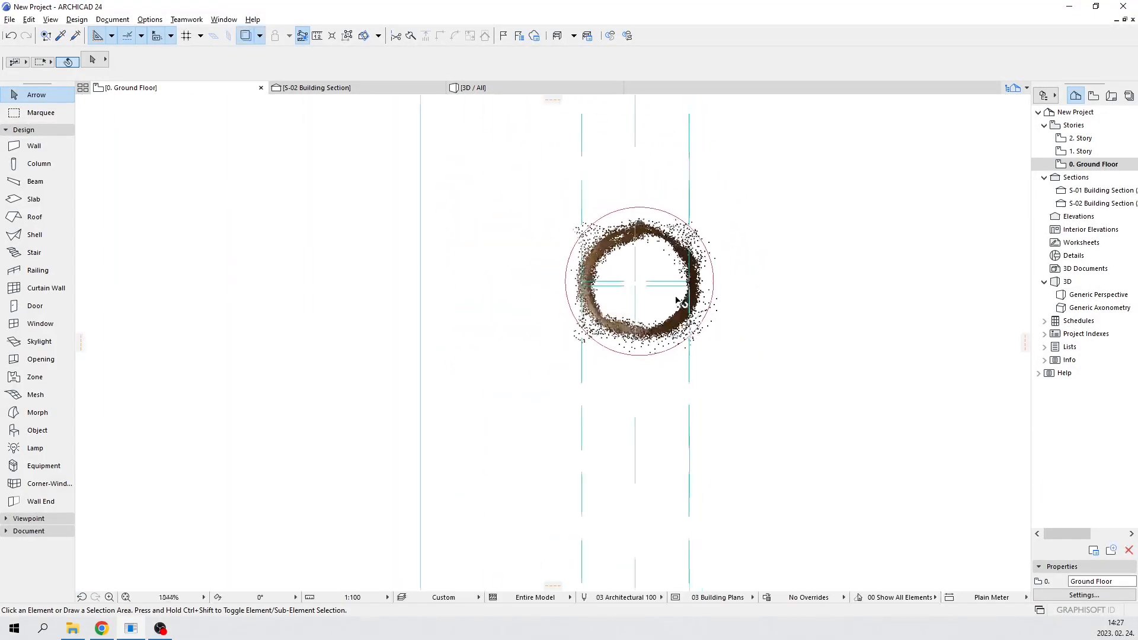
pyautogui.scroll(4, 693, 313)
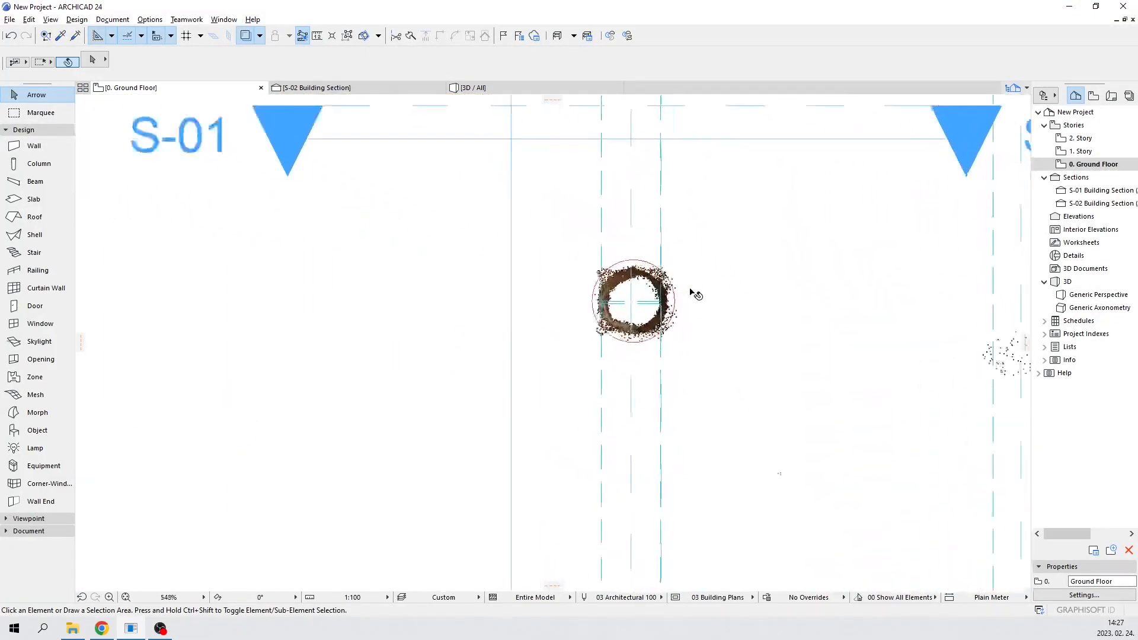
pyautogui.scroll(-4, 692, 296)
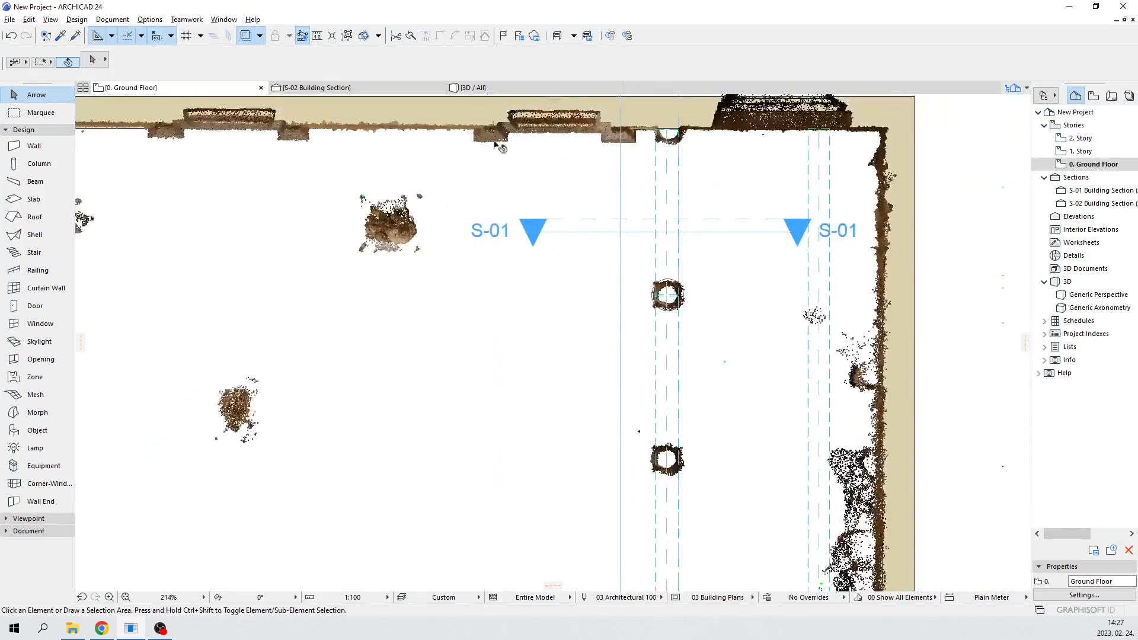
pyautogui.click(315, 87)
pyautogui.scroll(-5, 684, 190)
pyautogui.scroll(-6, 694, 183)
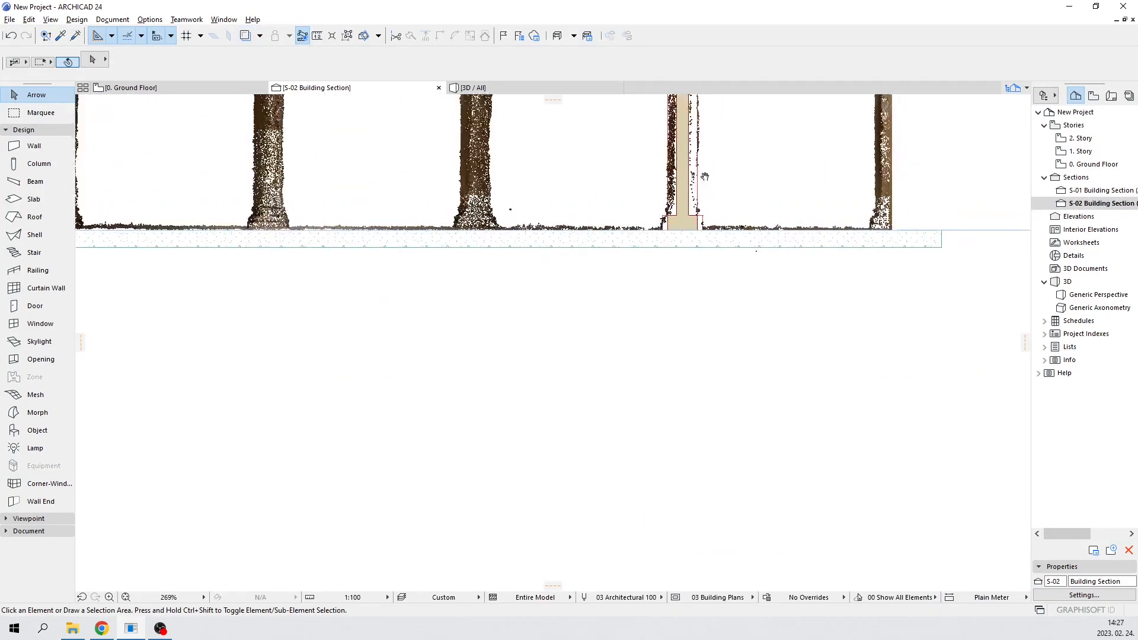
pyautogui.press('m')
pyautogui.click(678, 460)
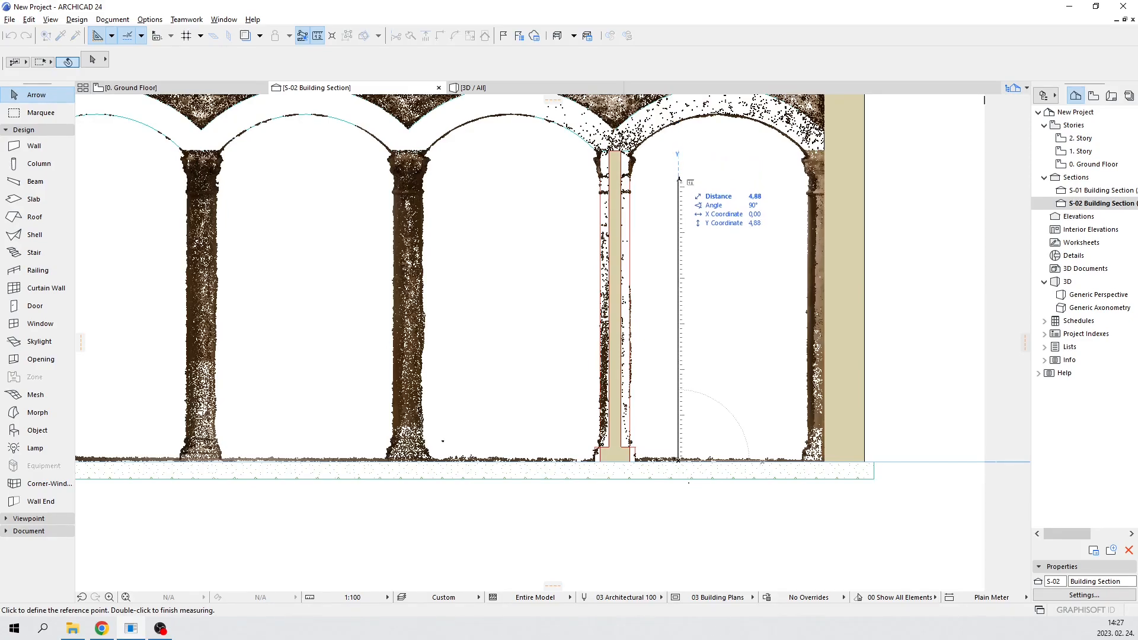
pyautogui.rightClick(679, 178)
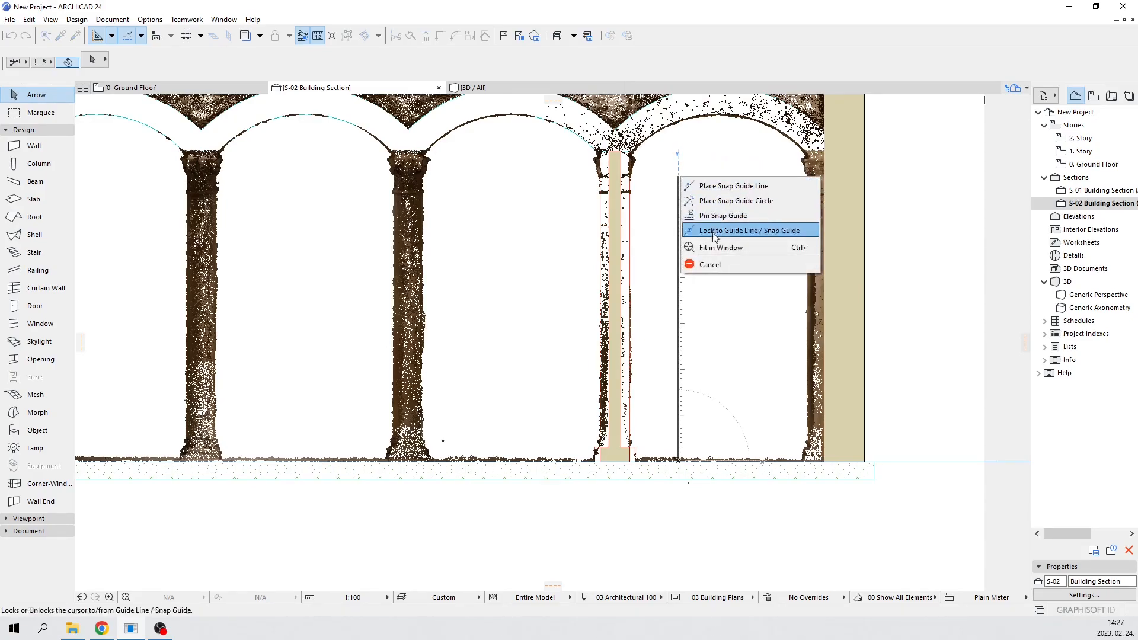
pyautogui.click(712, 260)
# In the ground floor's cut plane settings, set the cut plane height to 5,40 and the show-down offset from the current story to 5
pyautogui.press('F2')
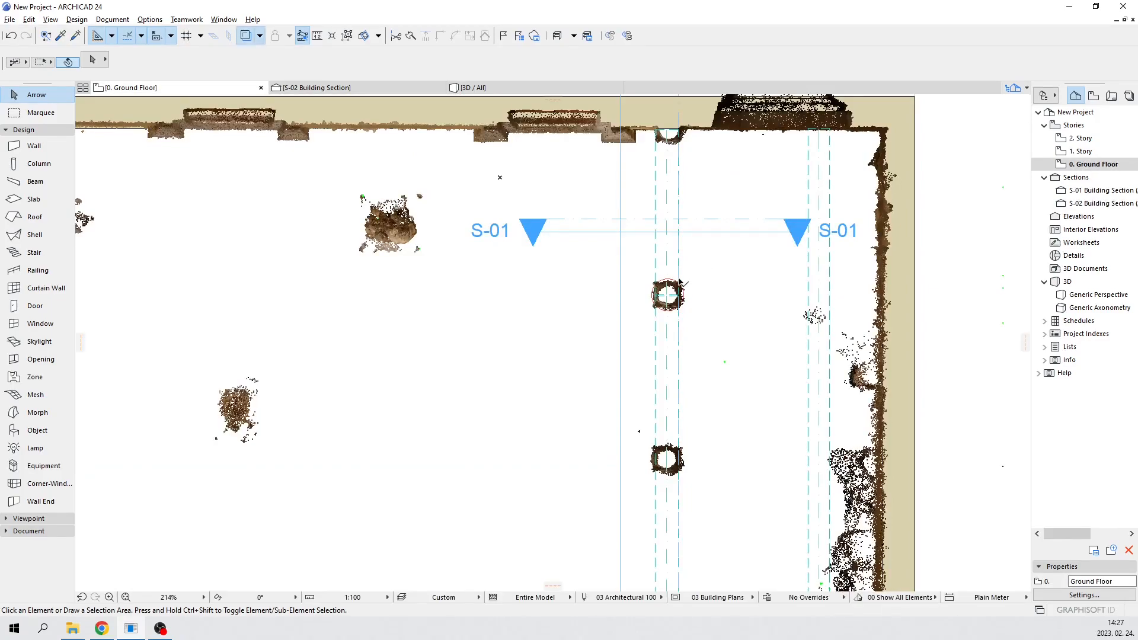
pyautogui.hotkey('ctrl', 'shift', 'f')
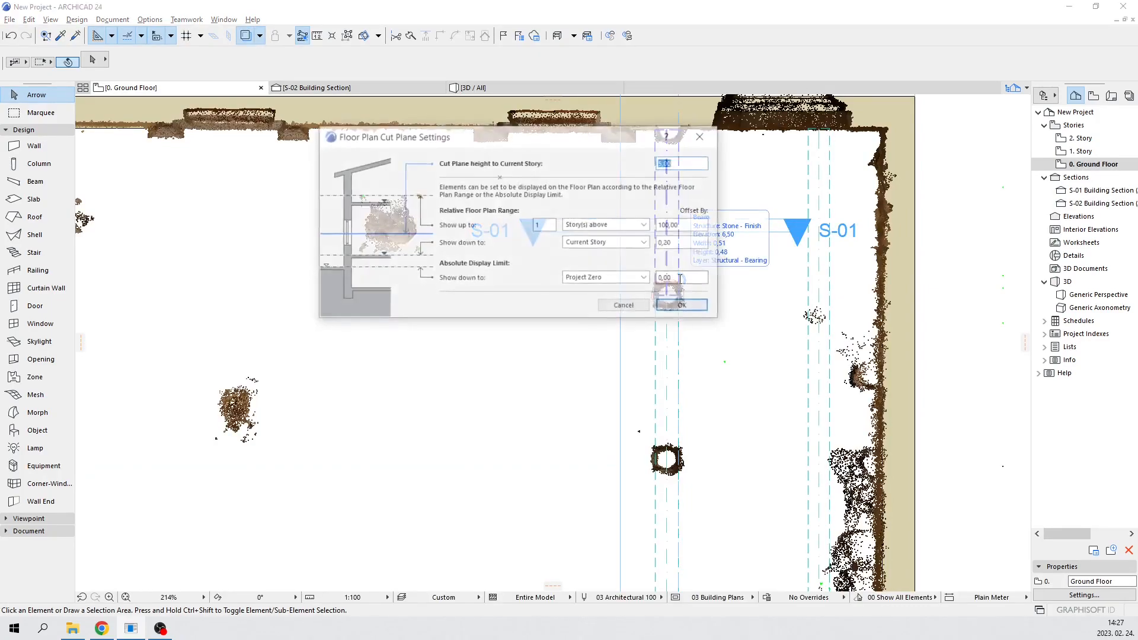
pyautogui.click(693, 163)
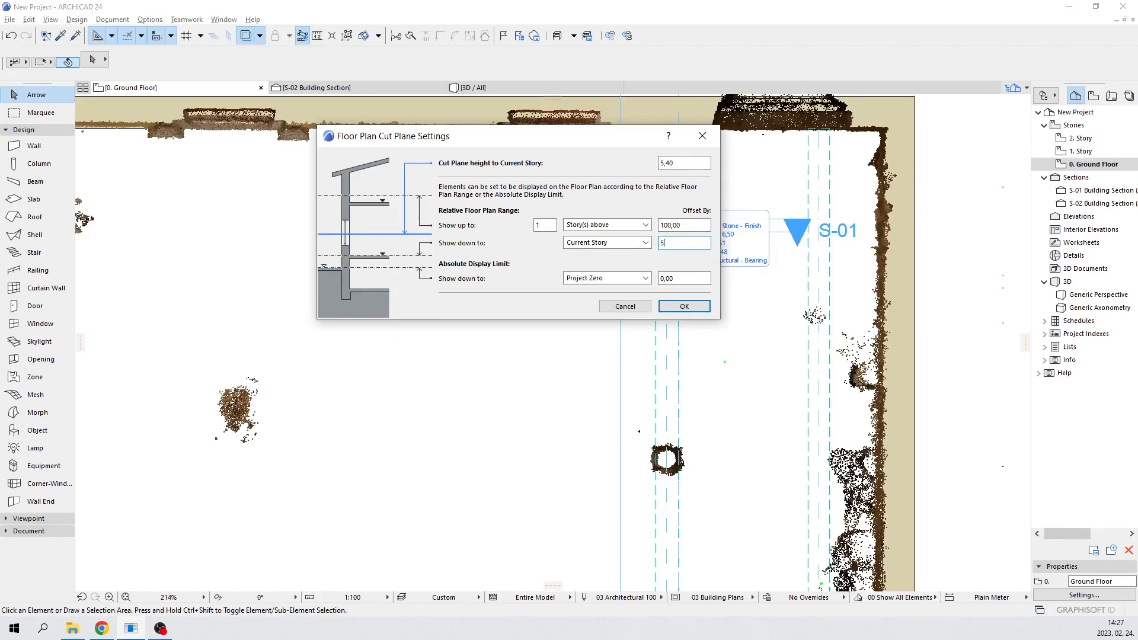
pyautogui.write('5')
pyautogui.press('Return')
pyautogui.scroll(7, 666, 290)
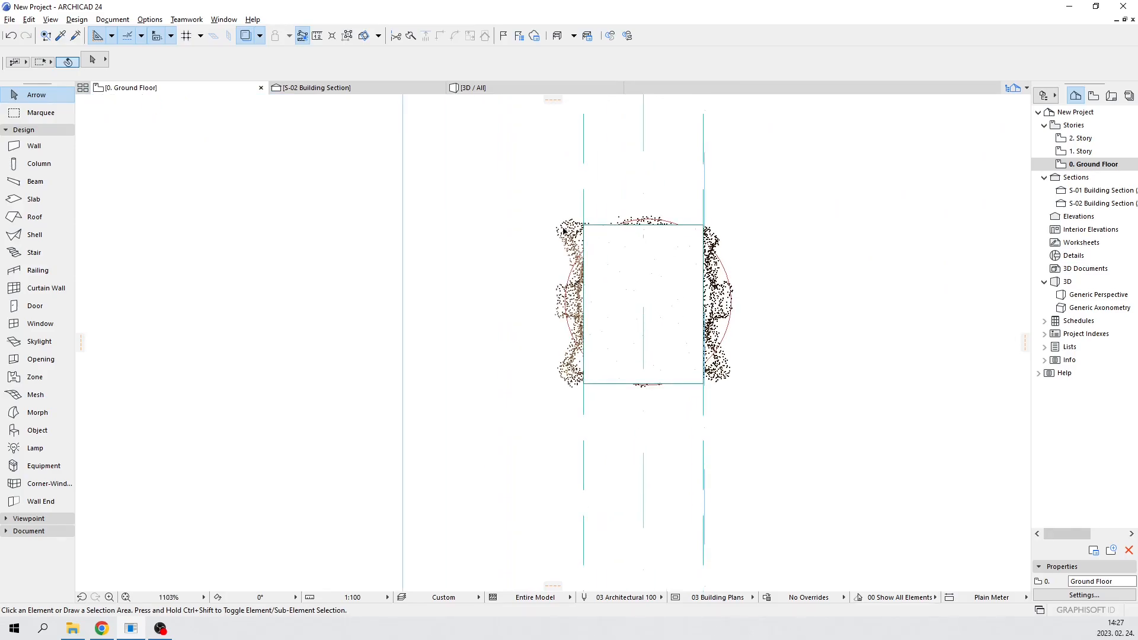
# Draw a rectangular slab over the scanned capital's outline on the ground floor plan, and set its elevation to 5,00
pyautogui.click(19, 204)
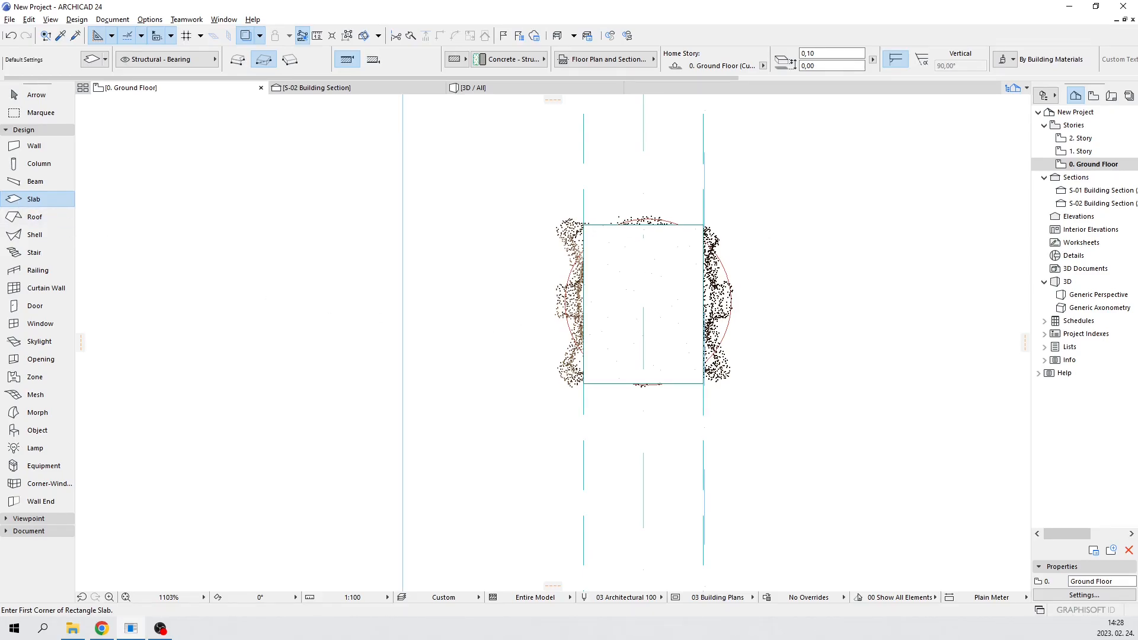
pyautogui.click(561, 226)
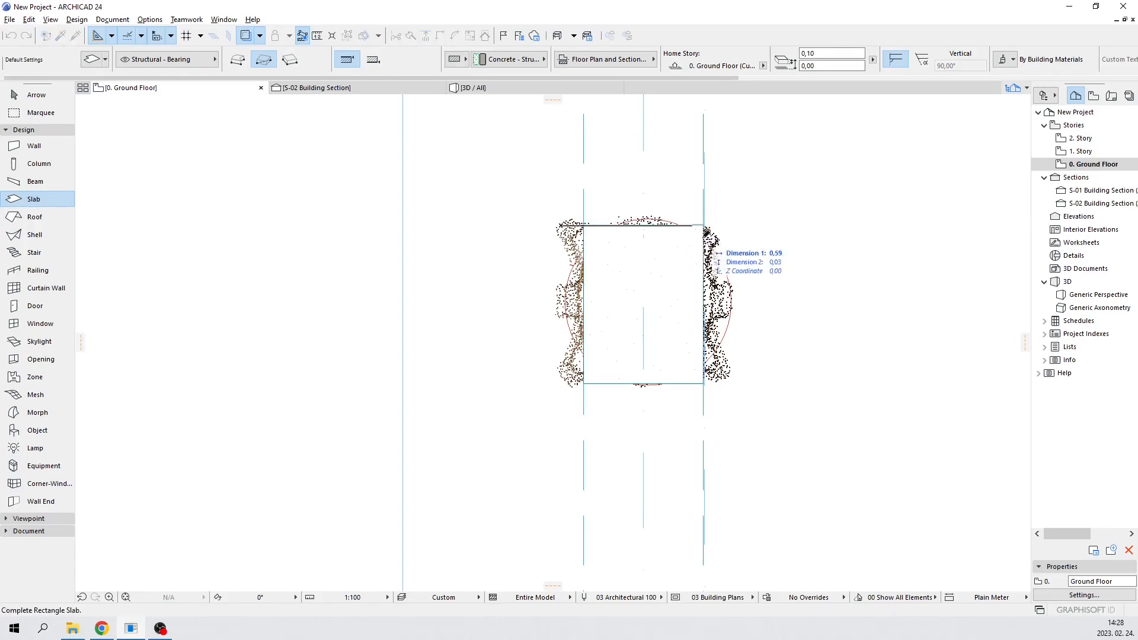
pyautogui.click(733, 376)
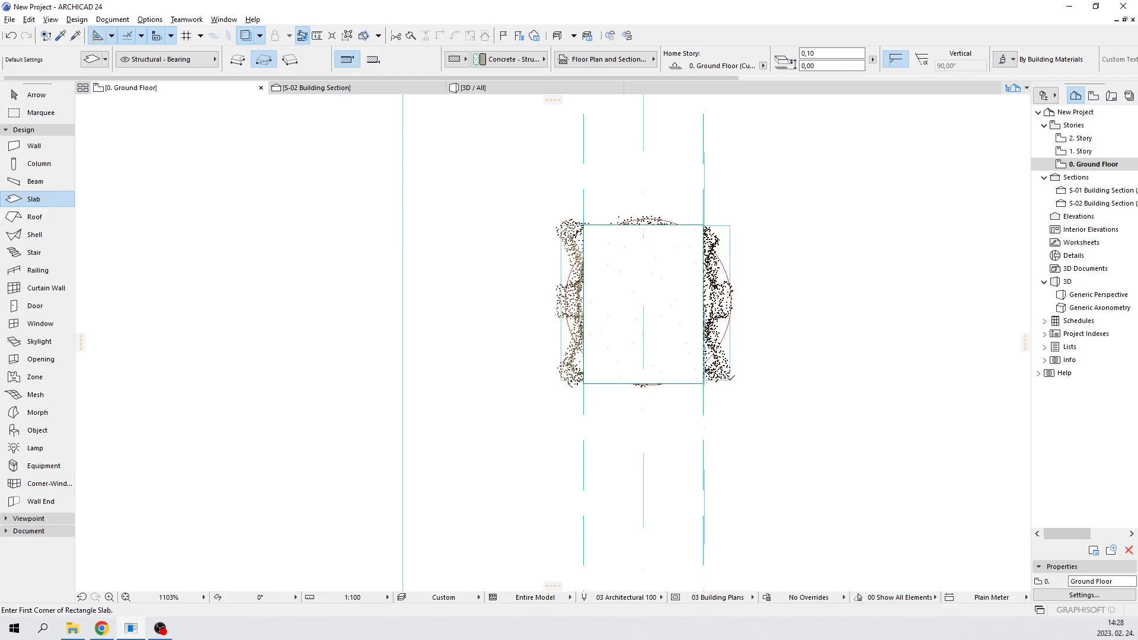
pyautogui.click(24, 93)
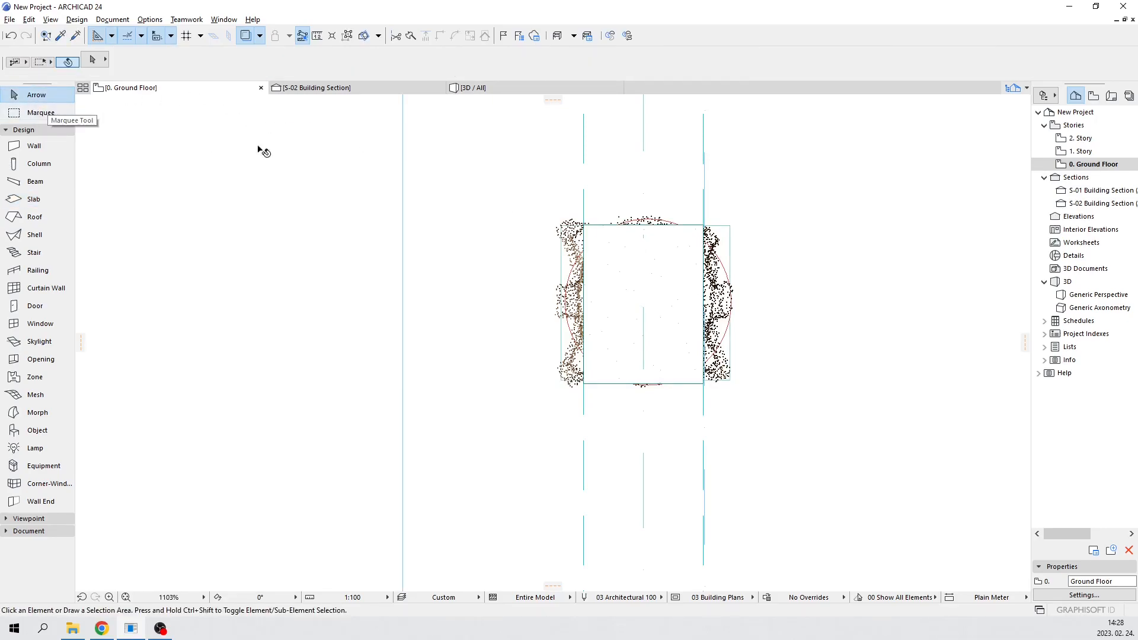
pyautogui.click(731, 236)
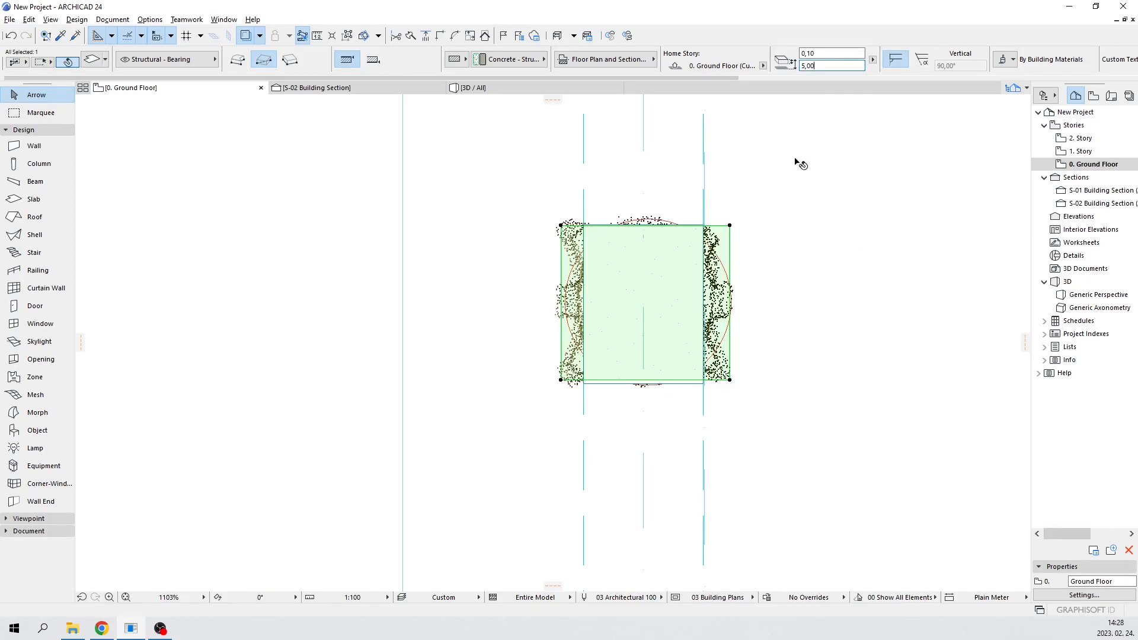
pyautogui.click(738, 205)
# In the S-02 section, stretch the column shaft's top down within the scanned capital, to a height of about 4,85 m
pyautogui.click(315, 90)
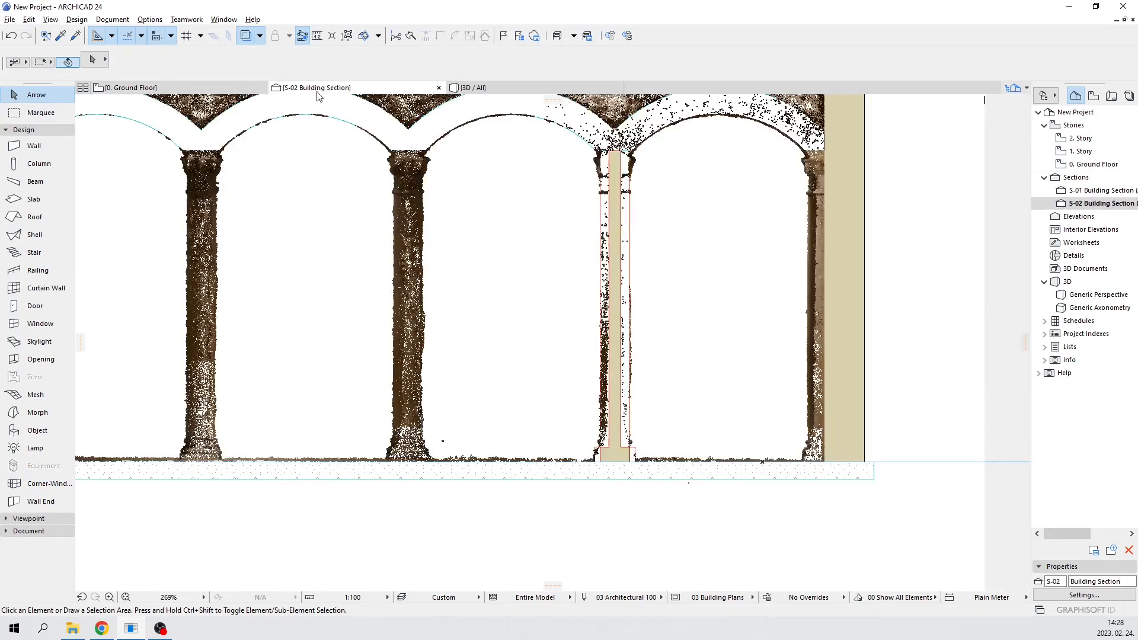
pyautogui.scroll(5, 624, 159)
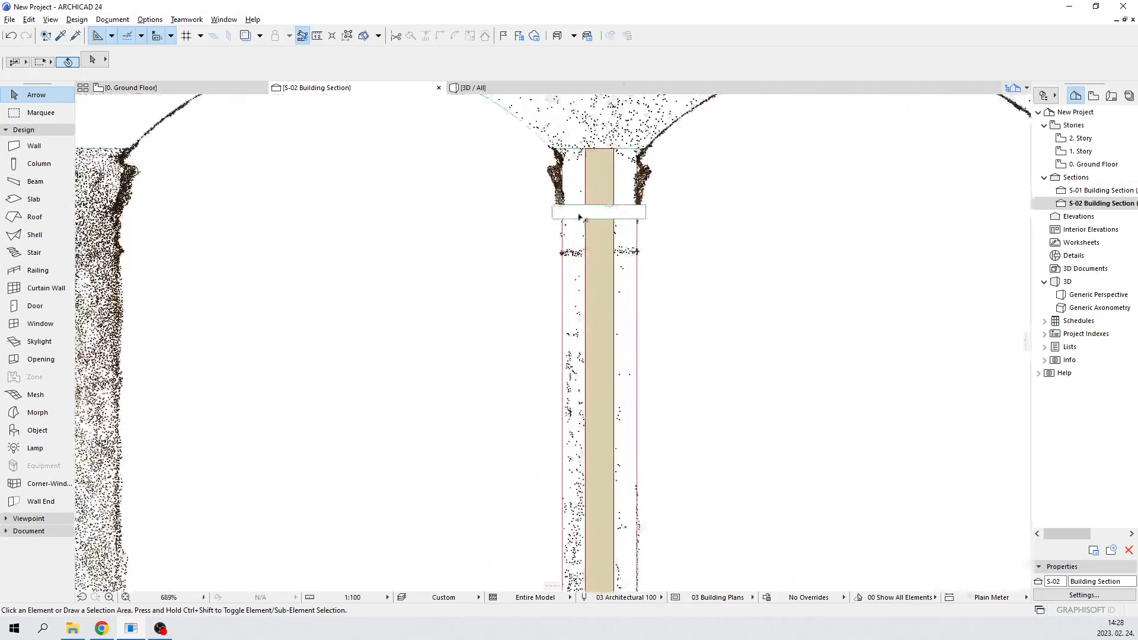
pyautogui.scroll(-4, 668, 283)
pyautogui.scroll(5, 668, 284)
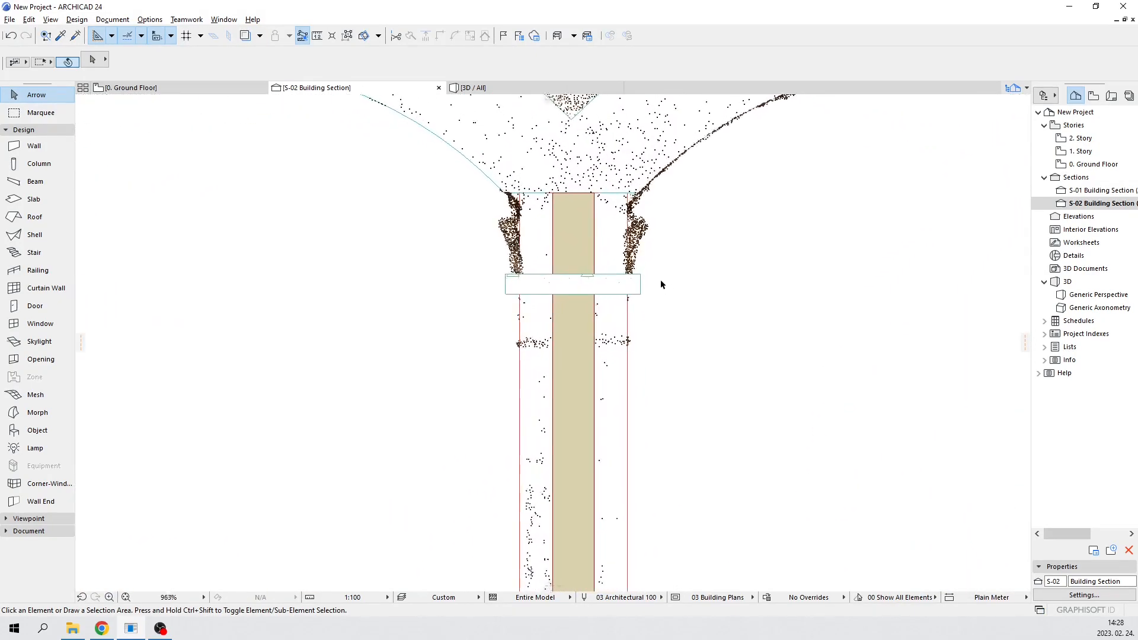
pyautogui.click(590, 236)
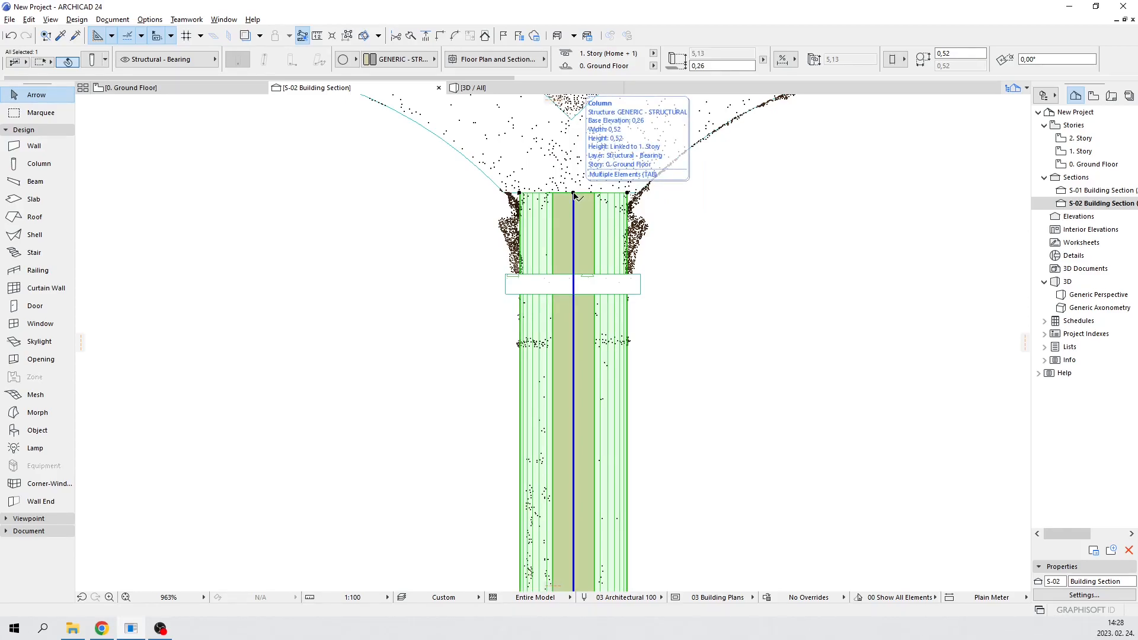
pyautogui.click(574, 194)
pyautogui.click(899, 233)
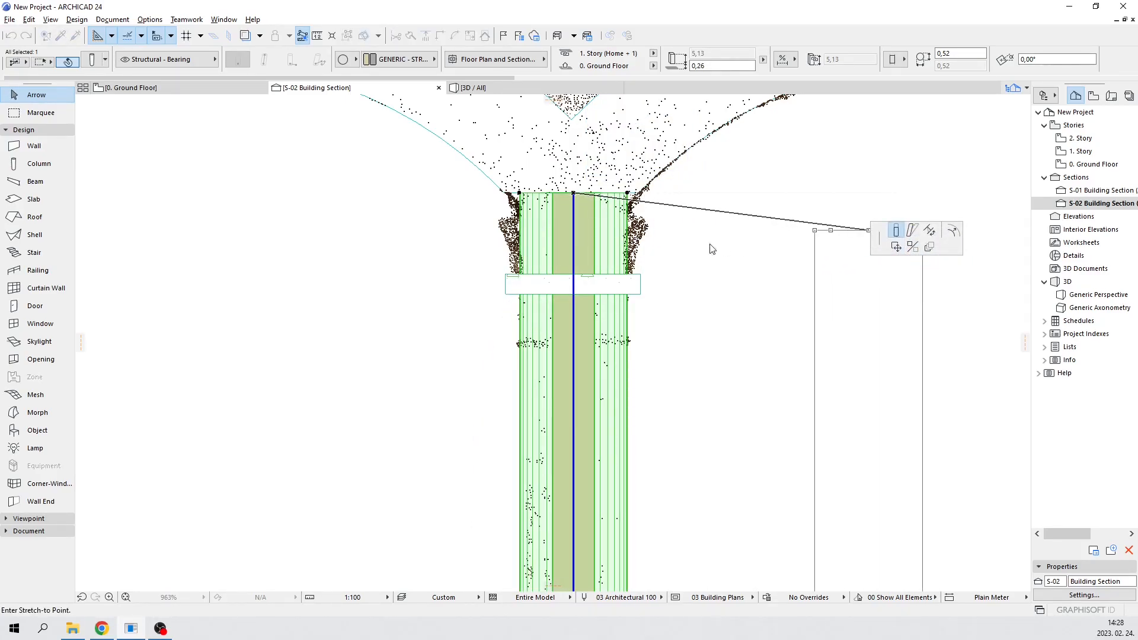
pyautogui.click(588, 251)
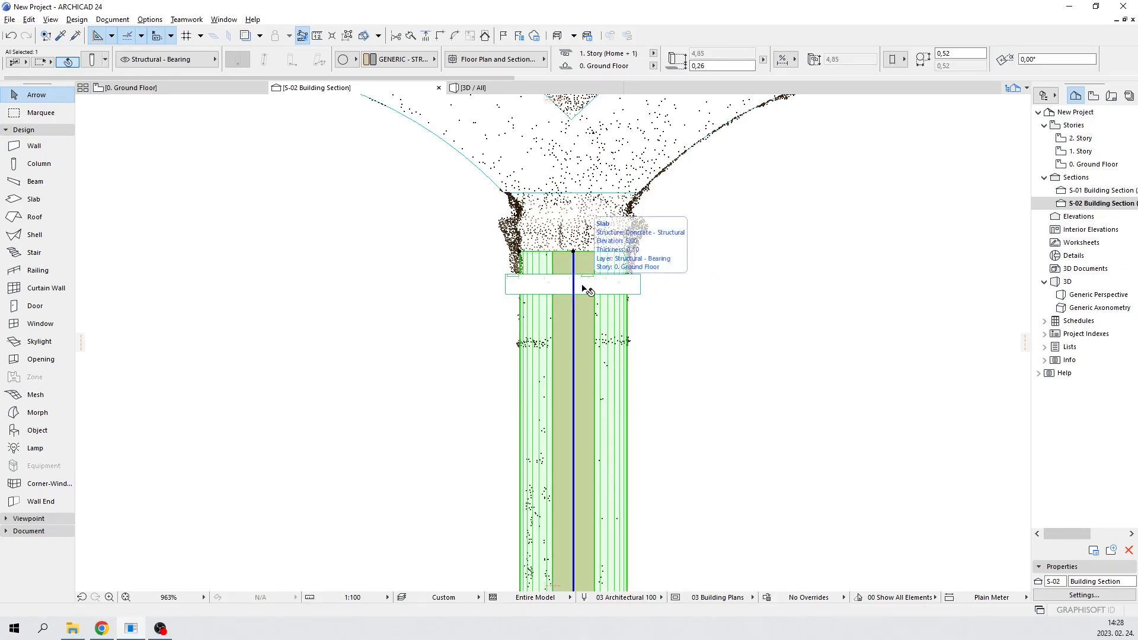
# Move the capital slab vertically up to the underside of the arches, at an elevation of about 5,39
pyautogui.click(614, 287)
pyautogui.scroll(3, 620, 287)
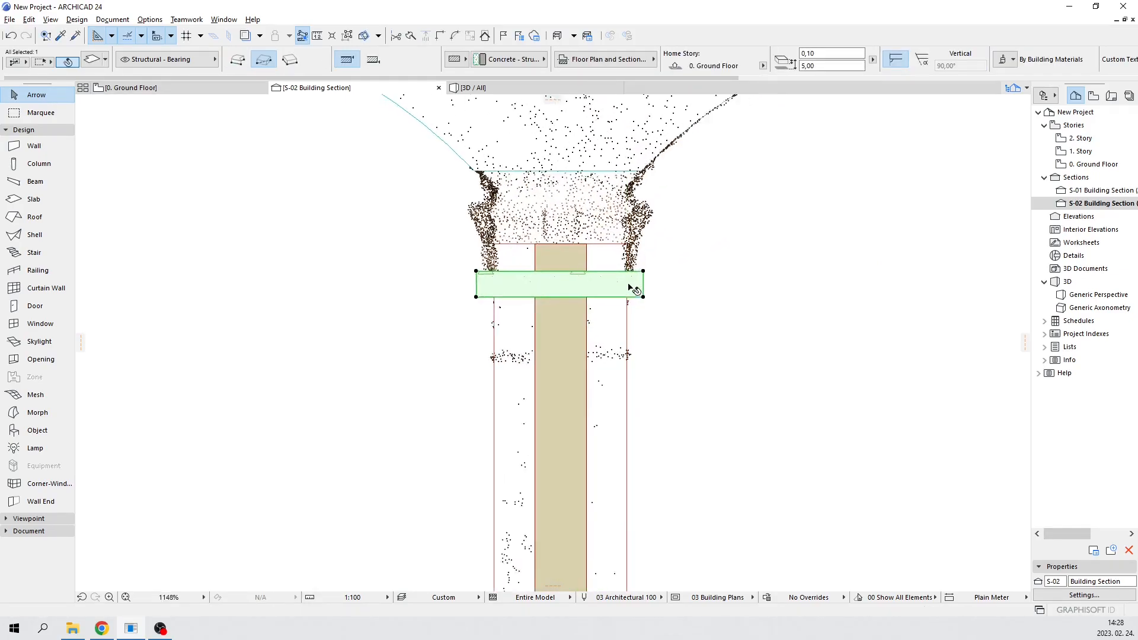
pyautogui.click(585, 264)
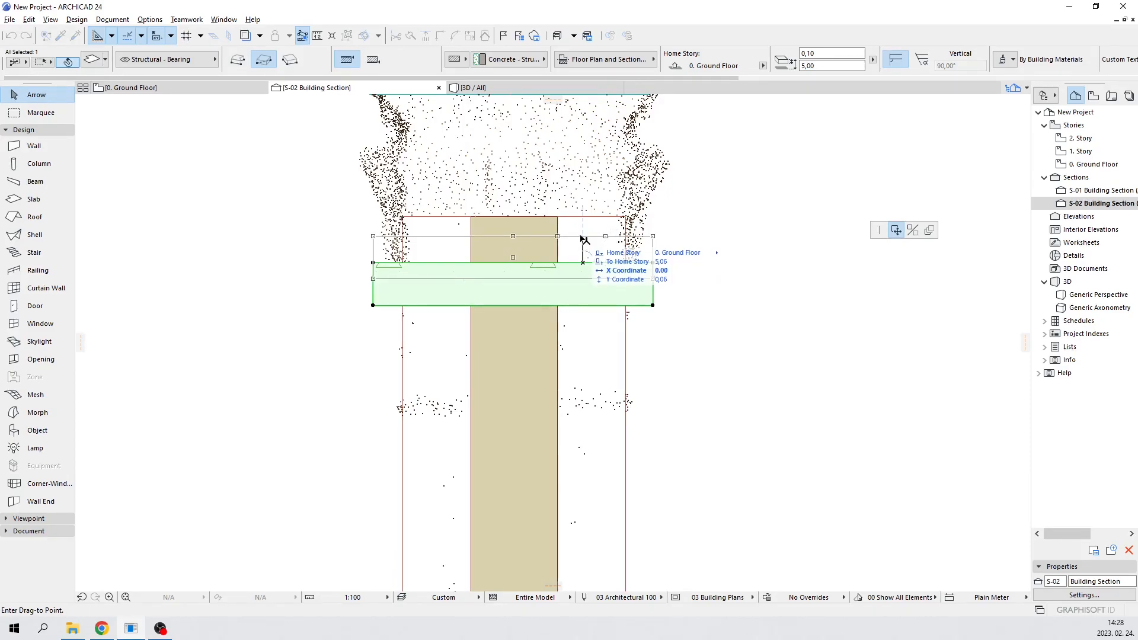
pyautogui.moveTo(595, 164); pyautogui.dragTo(605, 268, button='middle')
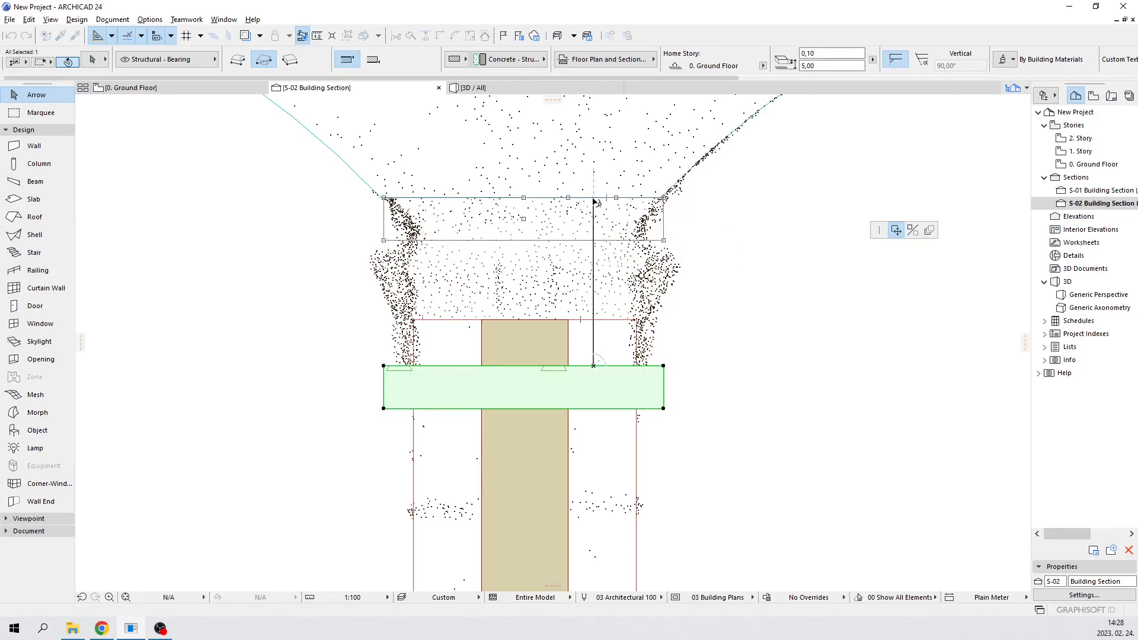
pyautogui.click(594, 202)
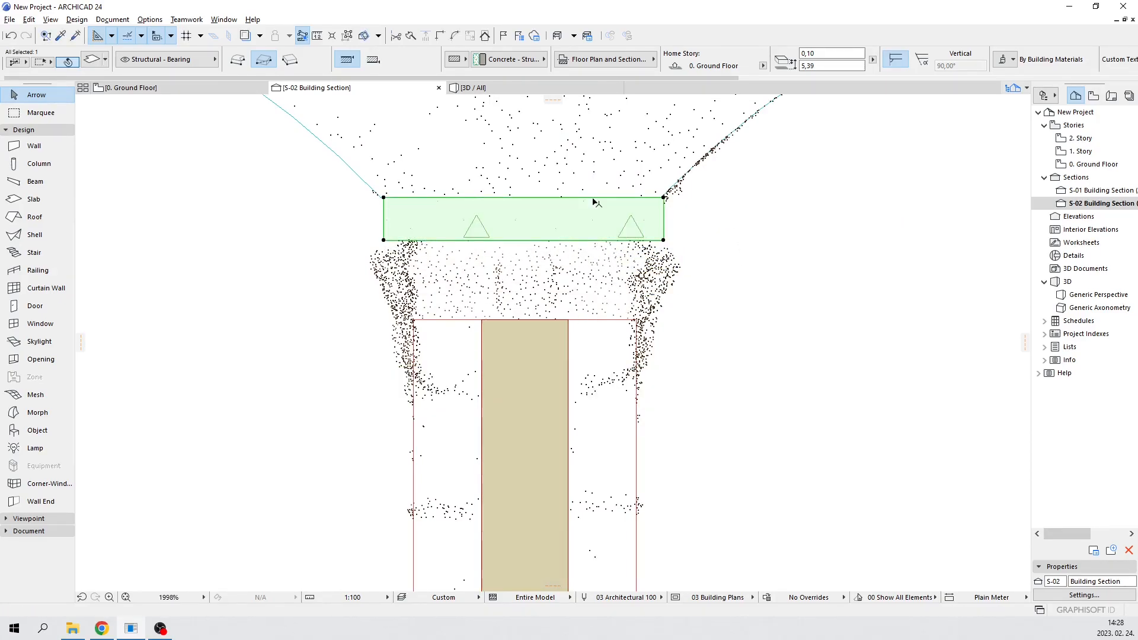
# Stretch the capital slab's thickness down to the column shaft's top, about 0,28 m, and deselect it
pyautogui.click(664, 240)
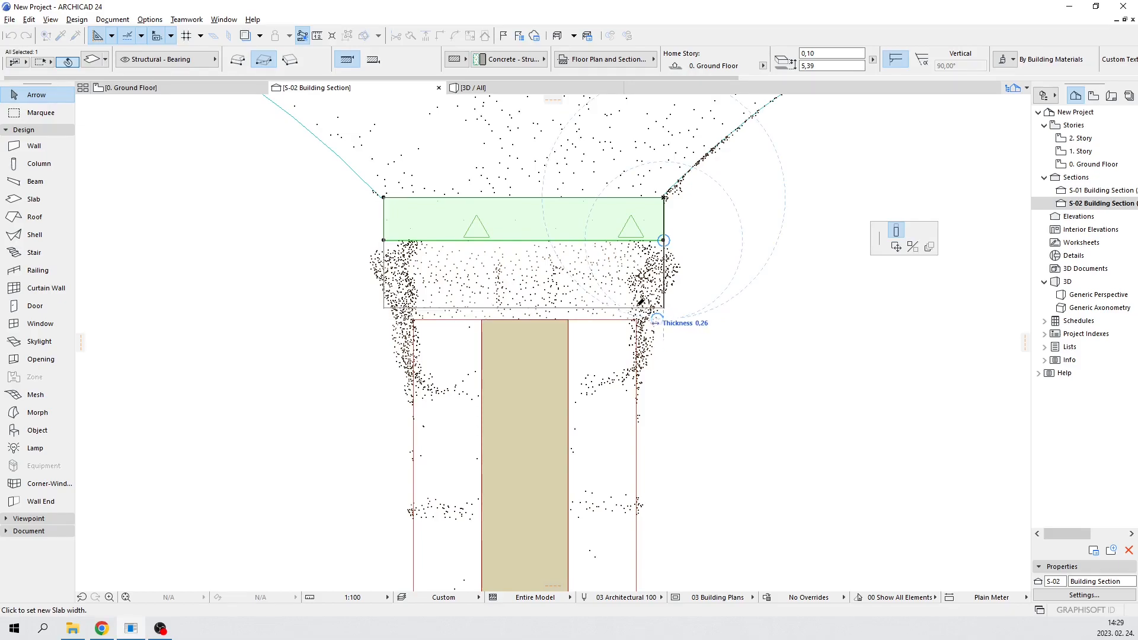
pyautogui.scroll(4, 652, 314)
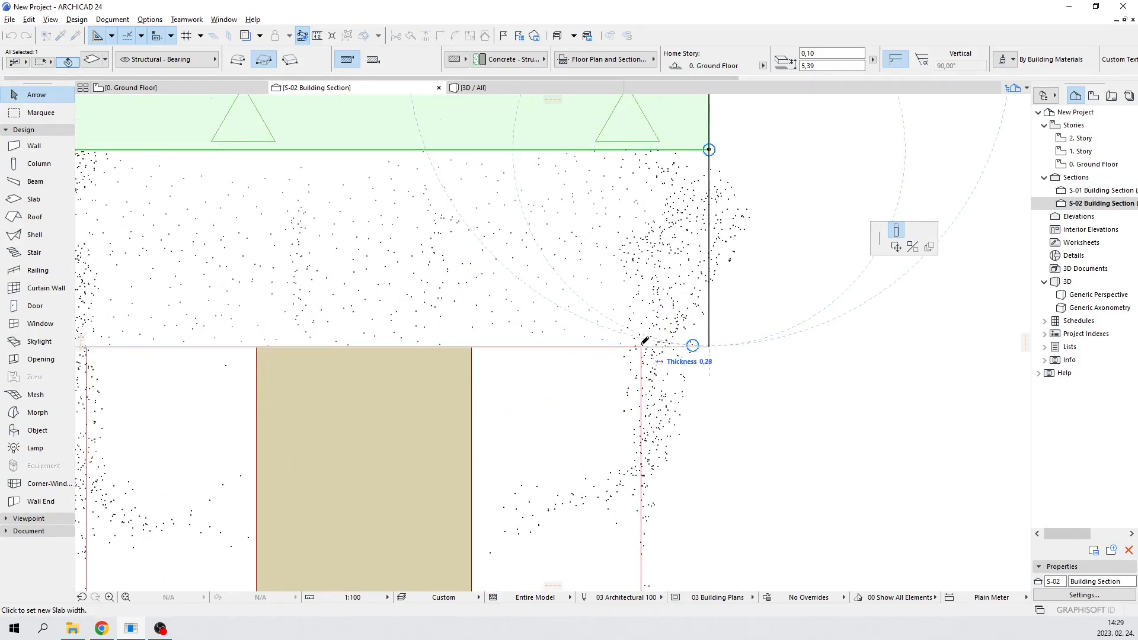
pyautogui.click(649, 348)
pyautogui.scroll(-4, 731, 319)
pyautogui.scroll(-2, 731, 318)
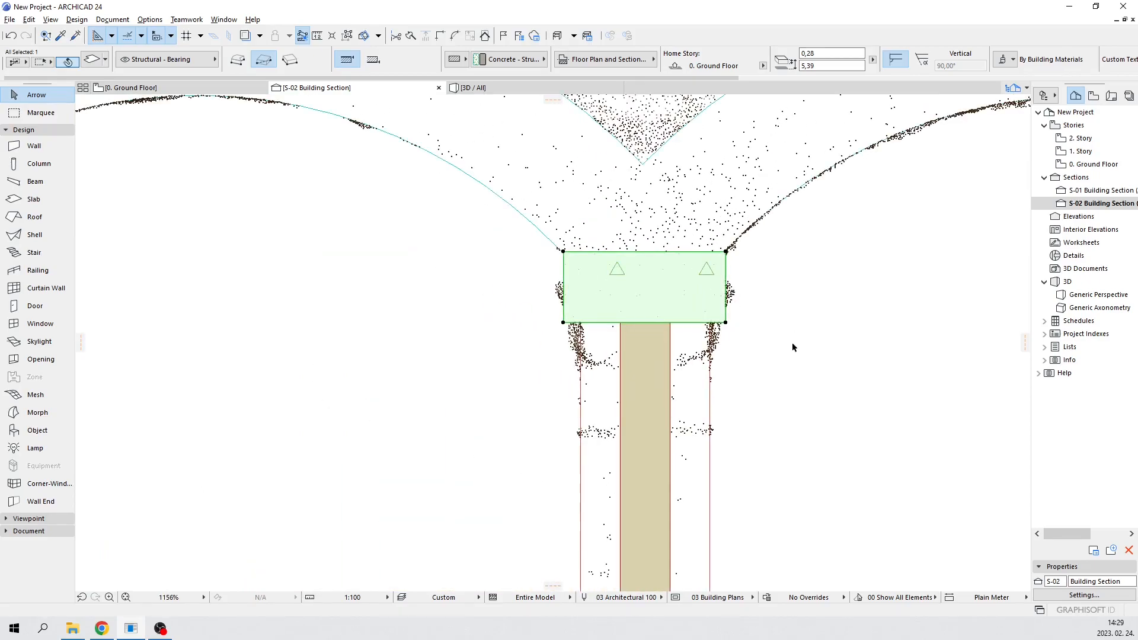
pyautogui.press('Escape')
# In the 3D view, set the building material of the column shaft and base to EC-03 Stone - Finish
pyautogui.press('F3')
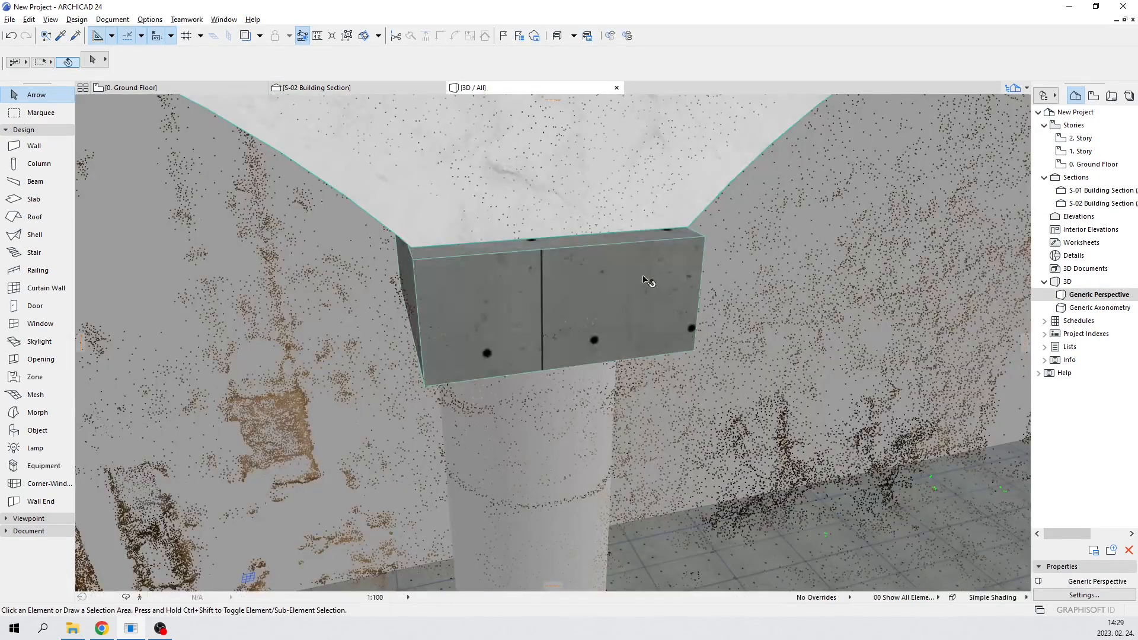
pyautogui.scroll(-3, 638, 295)
pyautogui.keyDown('shift'); pyautogui.moveTo(695, 332); pyautogui.dragTo(623, 286, button='middle'); pyautogui.keyUp('shift')
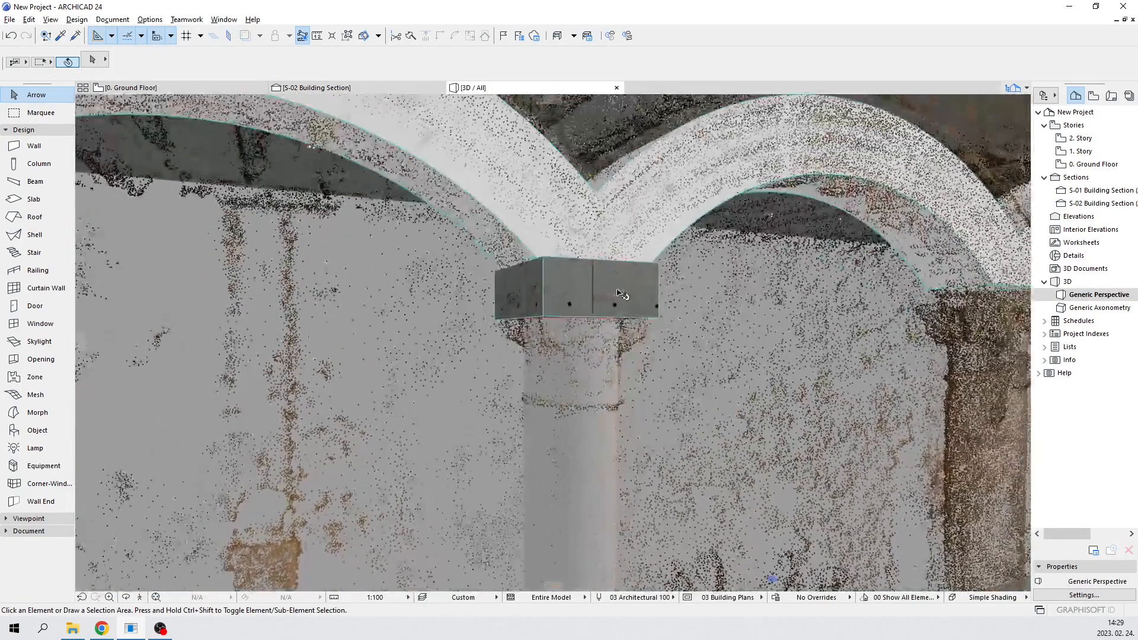
pyautogui.click(594, 290)
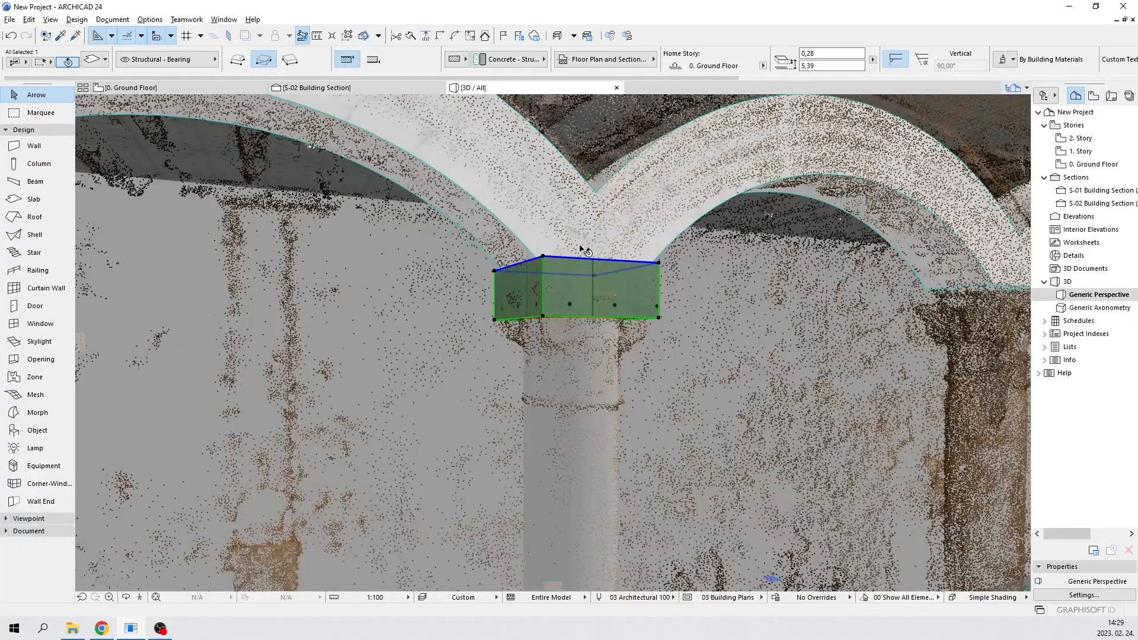
pyautogui.scroll(2, 568, 421)
pyautogui.keyDown('shift'); pyautogui.click(530, 435); pyautogui.keyUp('shift')
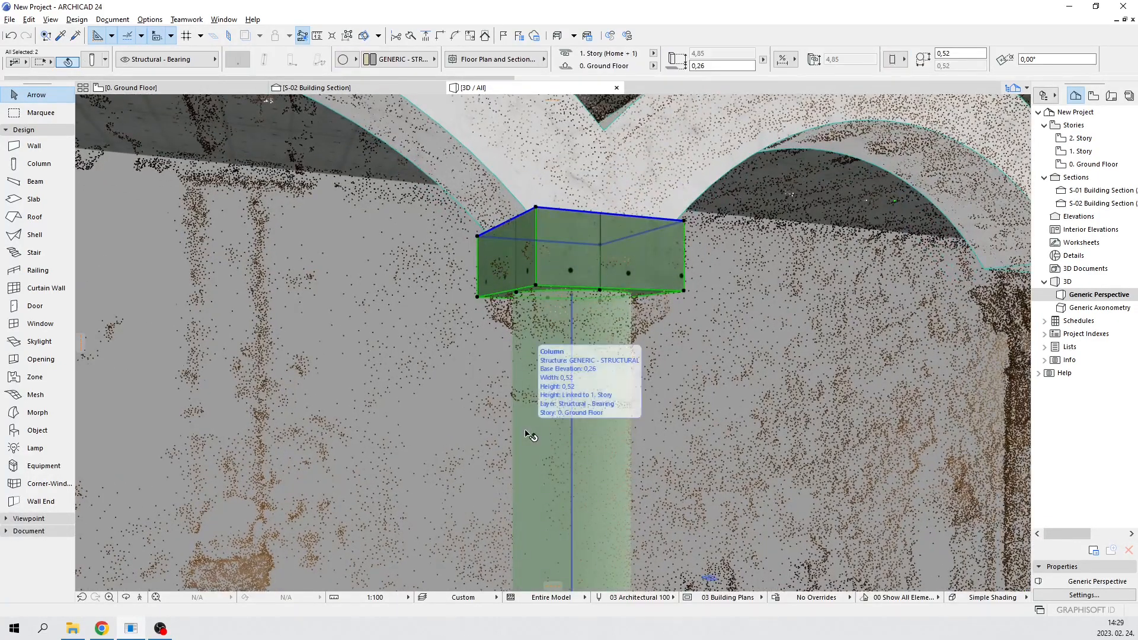
pyautogui.scroll(-5, 511, 266)
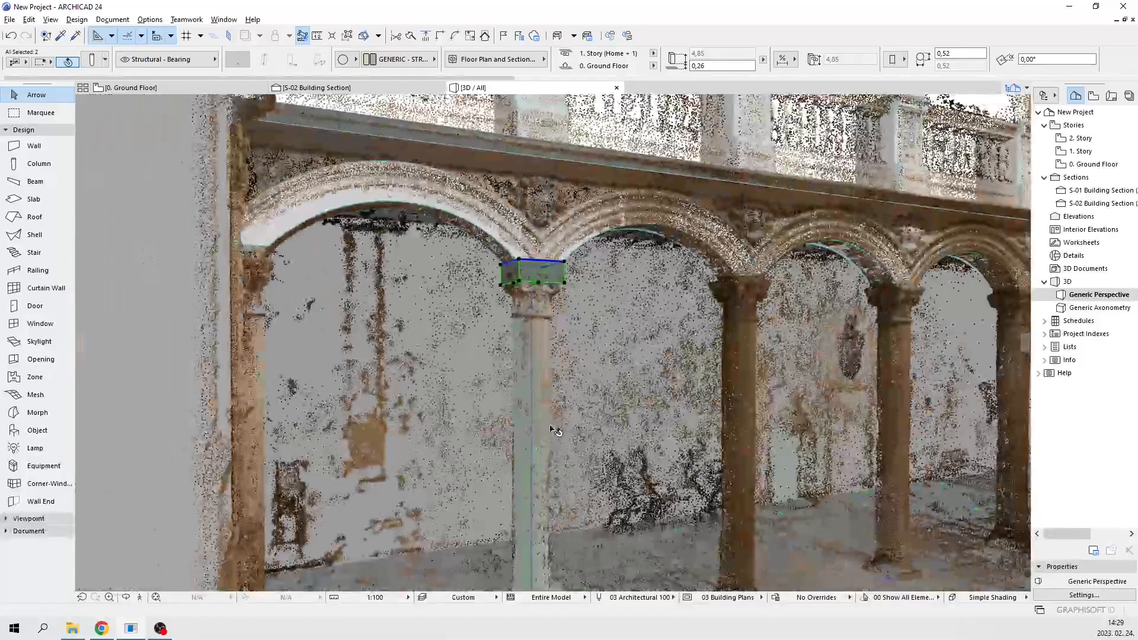
pyautogui.moveTo(550, 436); pyautogui.dragTo(587, 290, button='middle')
pyautogui.scroll(5, 595, 409)
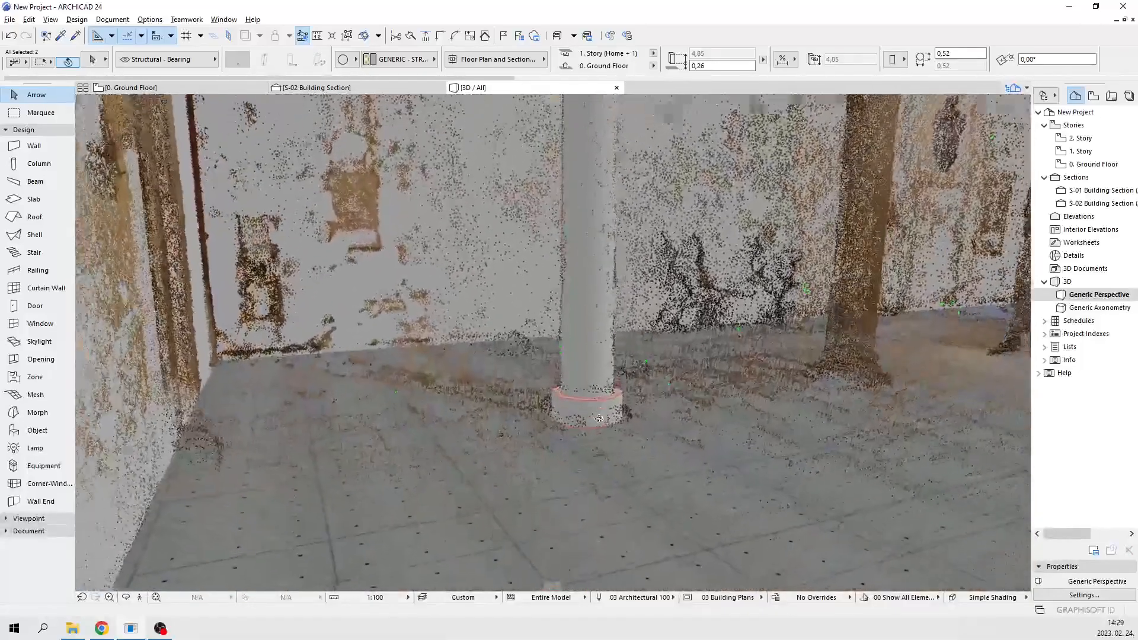
pyautogui.keyDown('shift'); pyautogui.click(595, 409); pyautogui.keyUp('shift')
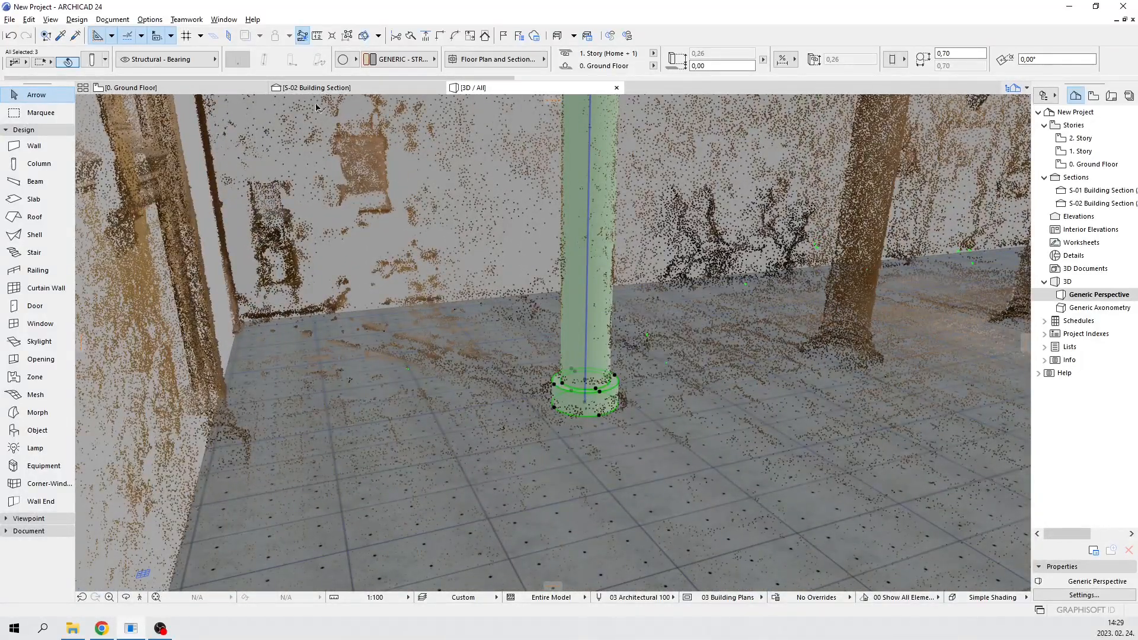
pyautogui.click(386, 61)
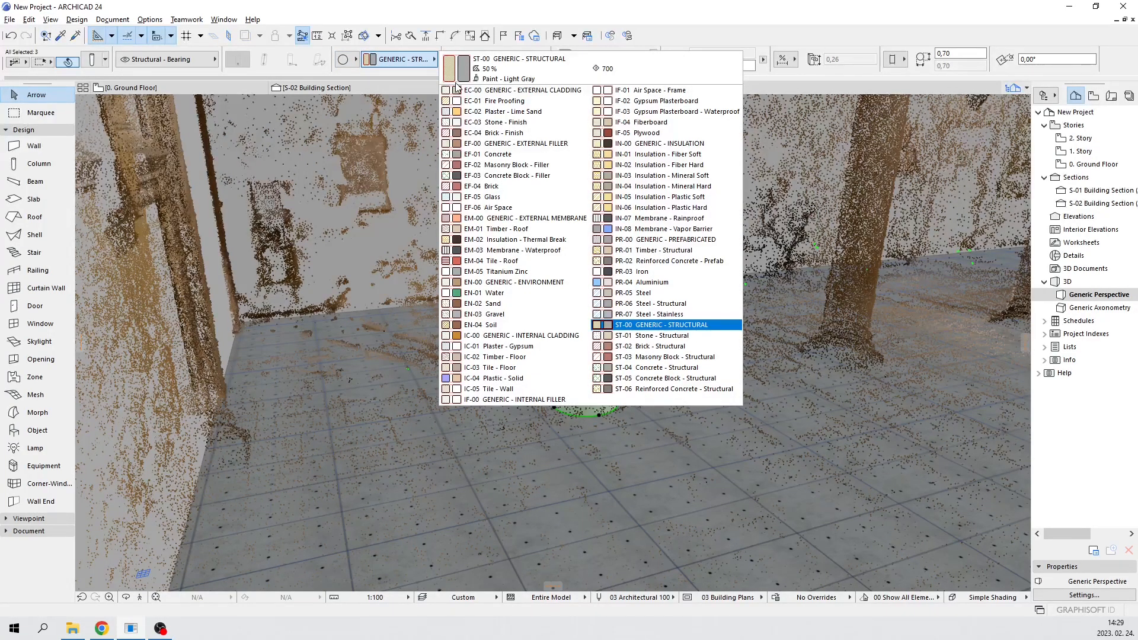
pyautogui.click(481, 123)
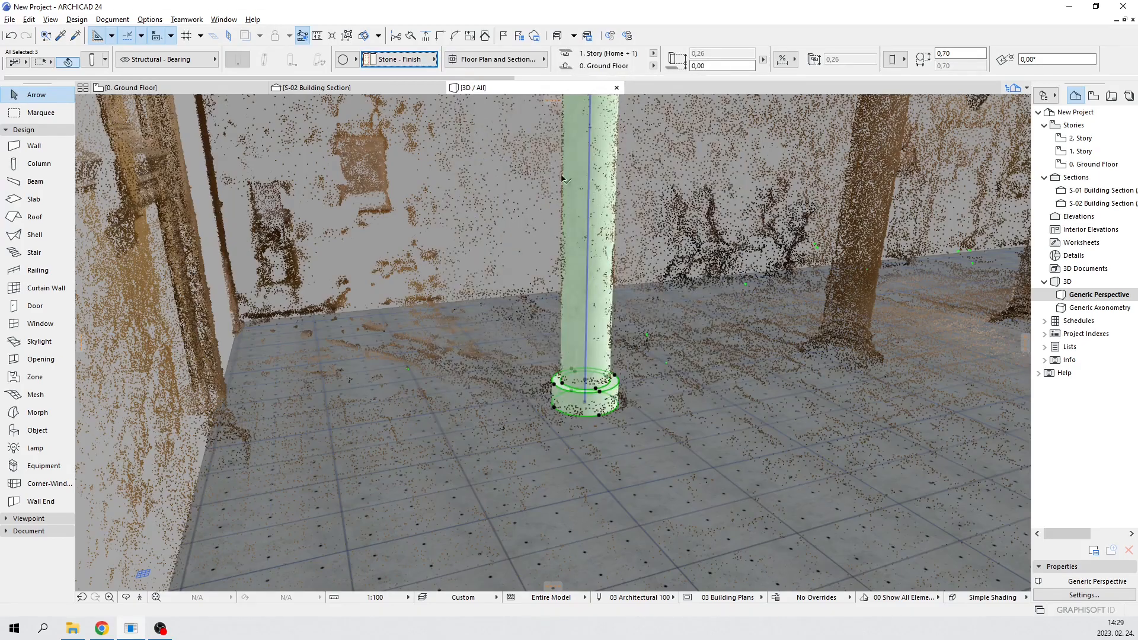
pyautogui.press('Escape')
# Set the capital slab's building material to EC-03 Stone - Finish and deselect it
pyautogui.moveTo(675, 161); pyautogui.dragTo(527, 336, button='middle')
pyautogui.click(454, 331)
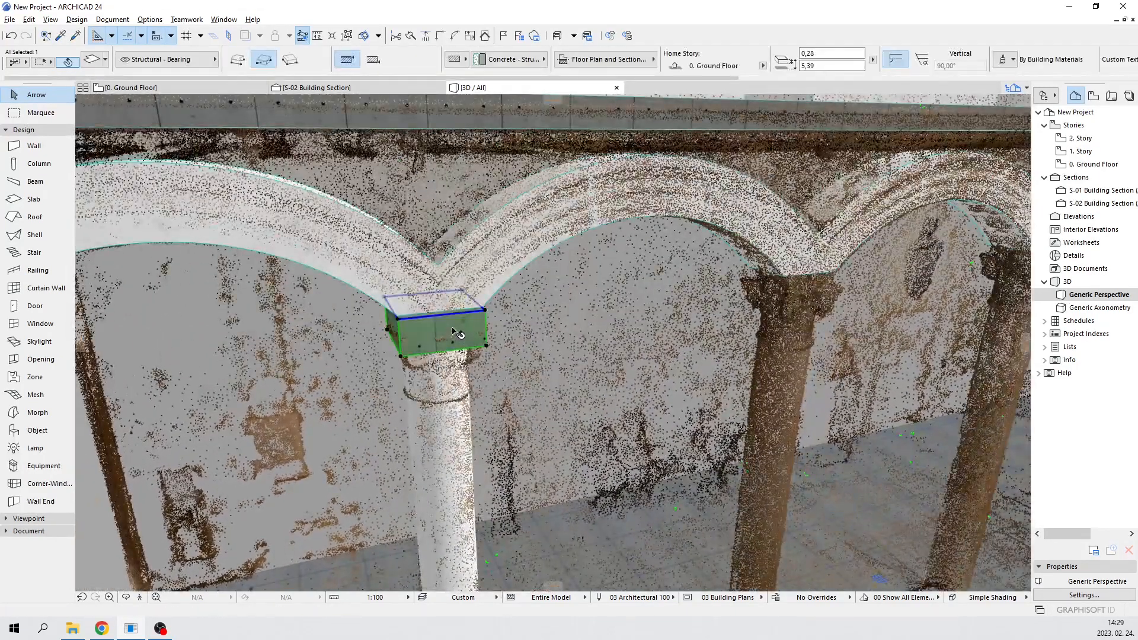
pyautogui.click(501, 59)
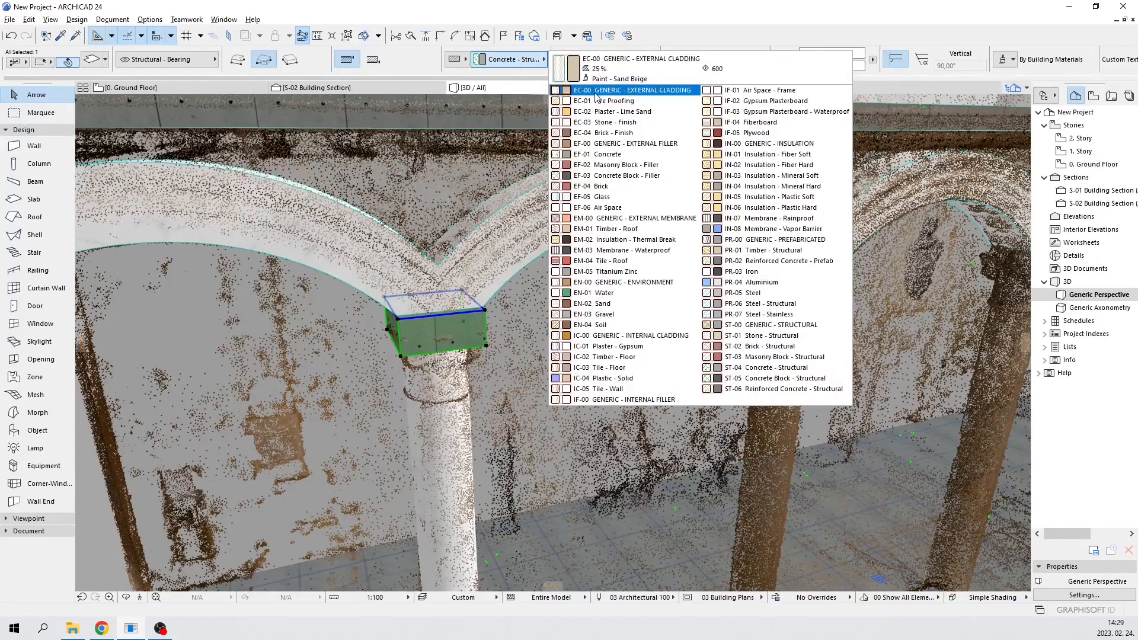
pyautogui.click(617, 122)
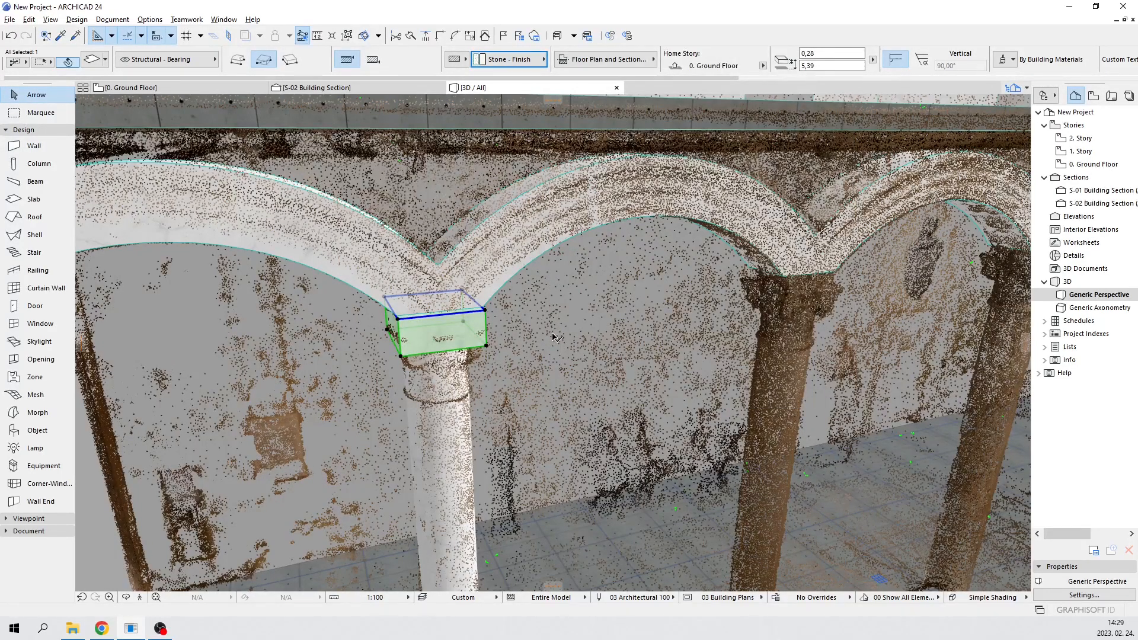
pyautogui.press('Escape')
pyautogui.moveTo(514, 380); pyautogui.dragTo(521, 374, button='middle')
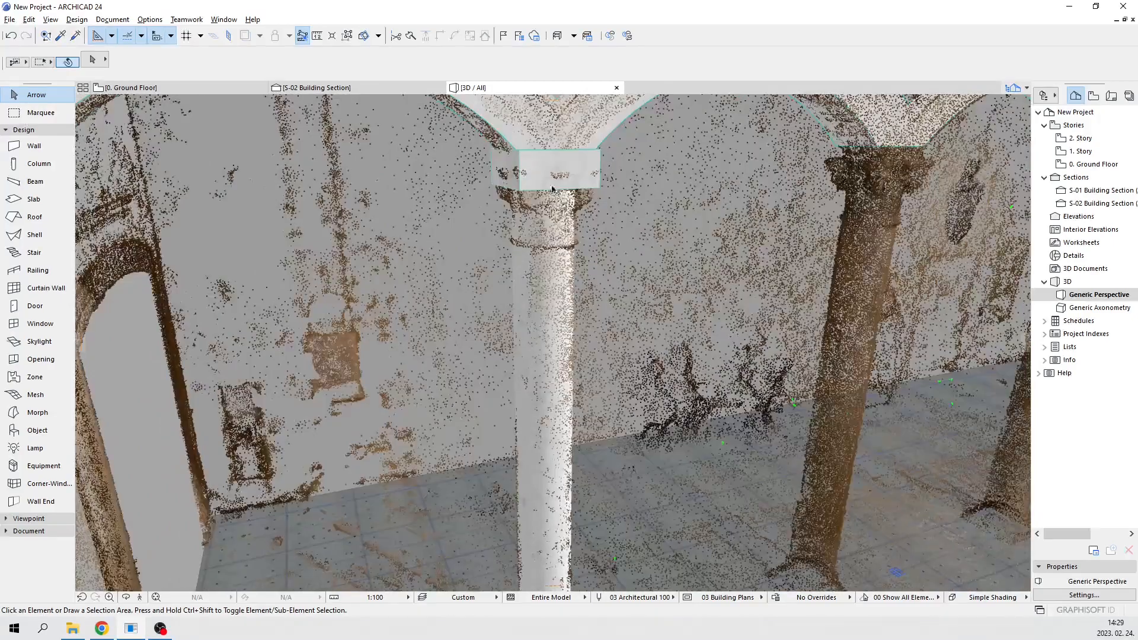
# Group the capital slab, column shaft and base into one unit, and deselect the group
pyautogui.click(541, 172)
pyautogui.scroll(3, 524, 343)
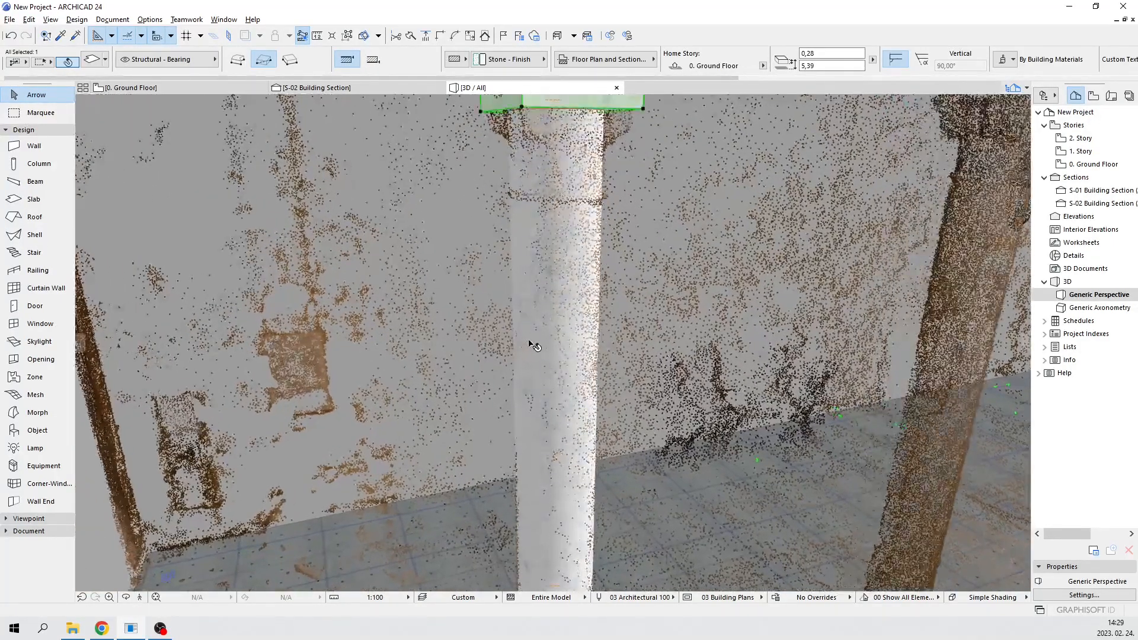
pyautogui.keyDown('shift'); pyautogui.click(533, 346); pyautogui.keyUp('shift')
pyautogui.scroll(-3, 534, 347)
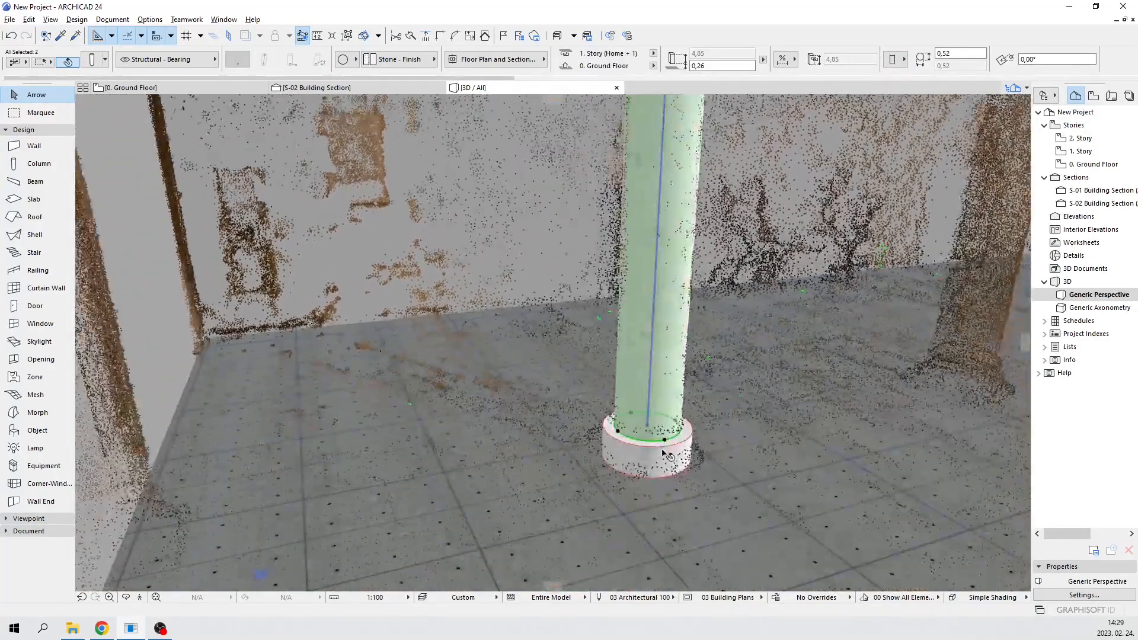
pyautogui.keyDown('shift'); pyautogui.click(666, 456); pyautogui.keyUp('shift')
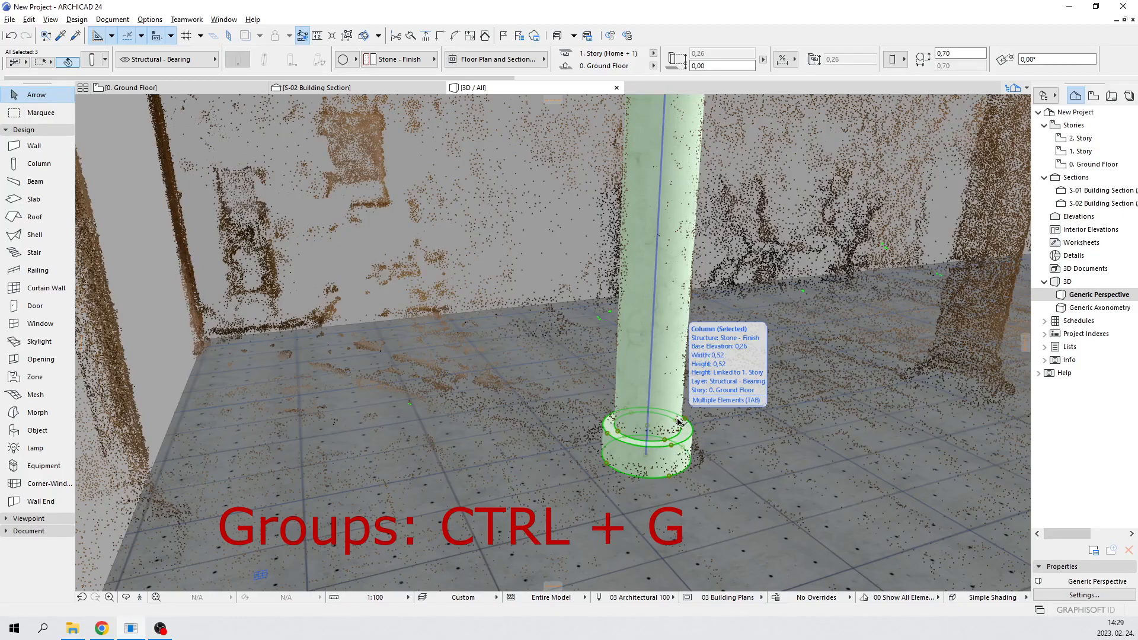
pyautogui.hotkey('ctrl', 'g')
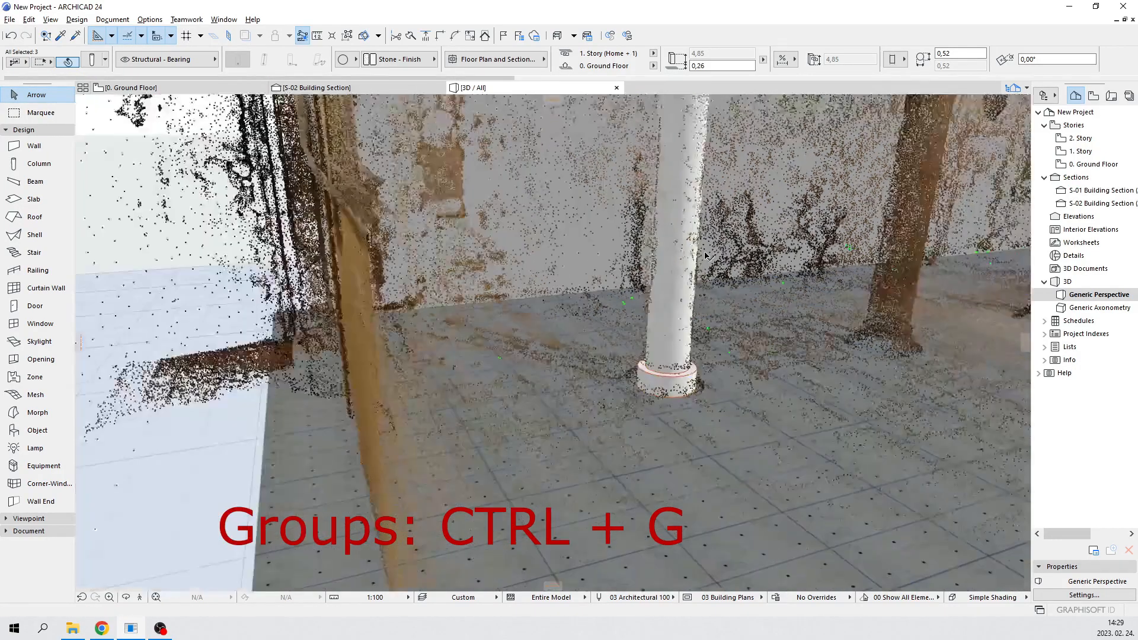
pyautogui.scroll(-1, 705, 252)
pyautogui.scroll(-4, 721, 252)
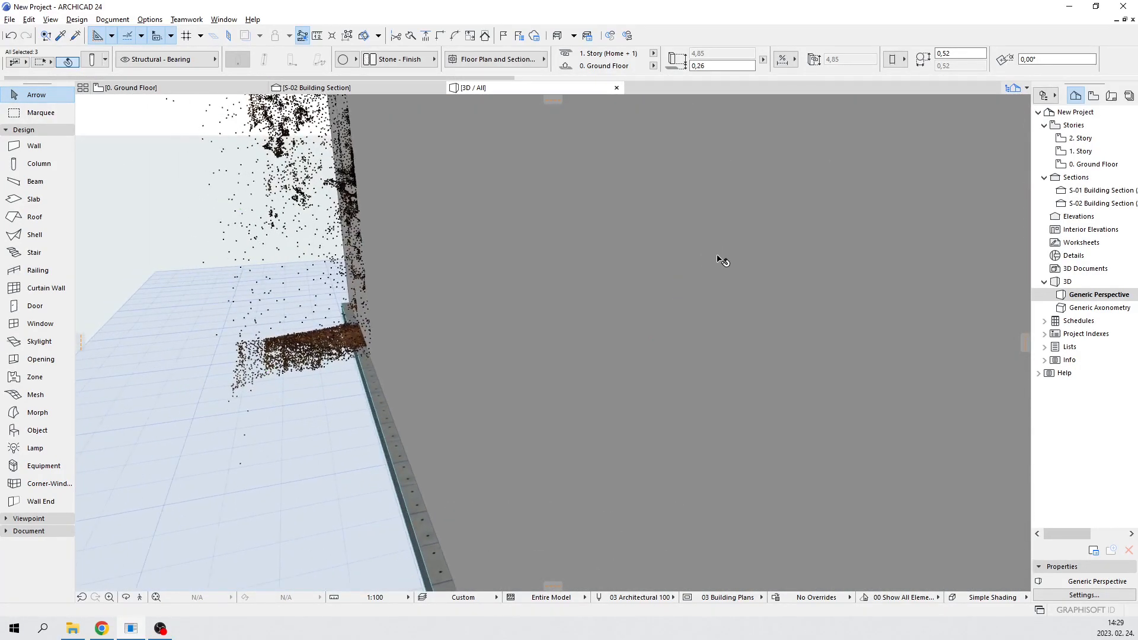
pyautogui.keyDown('shift'); pyautogui.moveTo(715, 288); pyautogui.dragTo(539, 381, button='middle'); pyautogui.keyUp('shift')
pyautogui.scroll(-2, 687, 294)
pyautogui.press('Escape')
# On the ground floor plan, select the grouped column and set up a Multiply by Drag with the Increment method and three copies
pyautogui.press('F2')
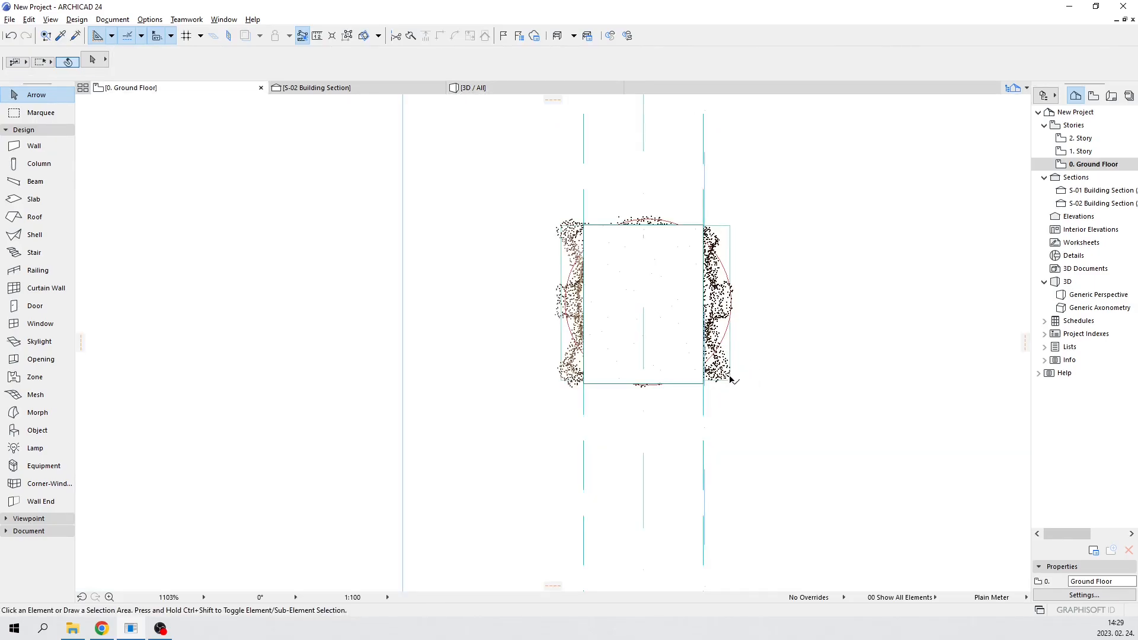
pyautogui.scroll(5, 735, 368)
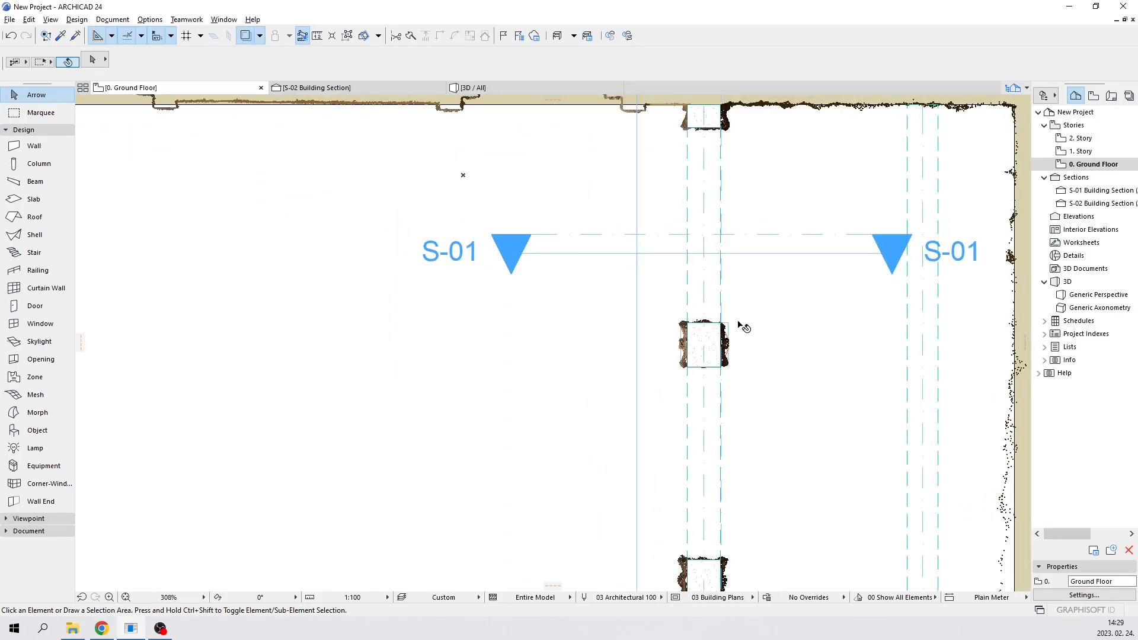
pyautogui.scroll(5, 726, 344)
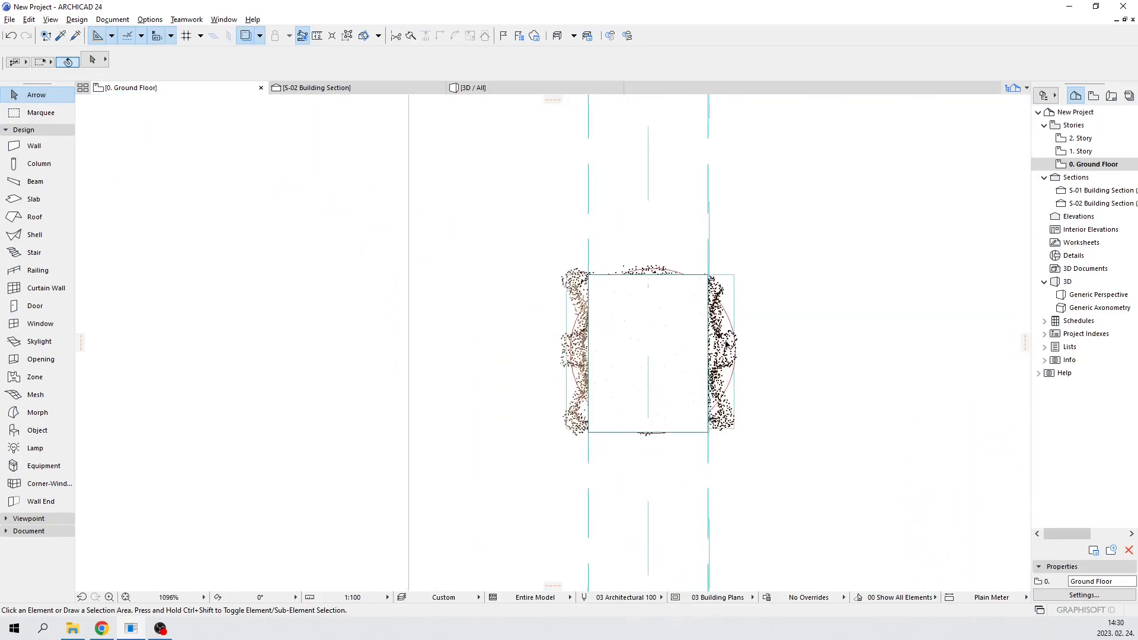
pyautogui.click(732, 281)
pyautogui.scroll(-4, 735, 277)
pyautogui.moveTo(737, 277); pyautogui.dragTo(706, 145, button='middle')
pyautogui.scroll(2, 706, 144)
pyautogui.click(652, 186)
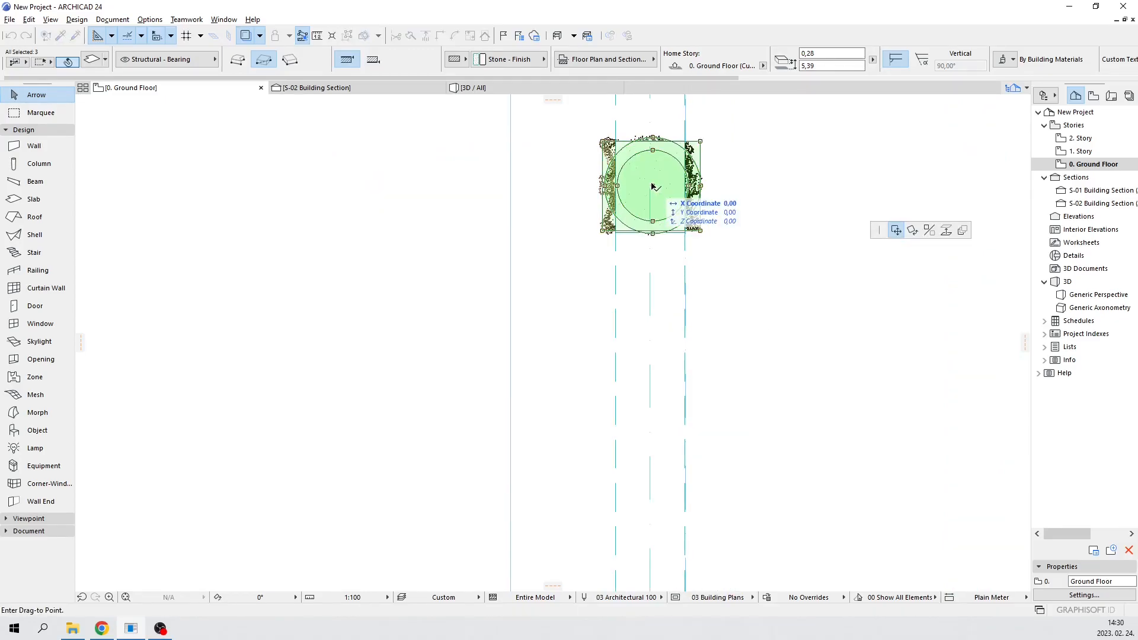
pyautogui.click(962, 231)
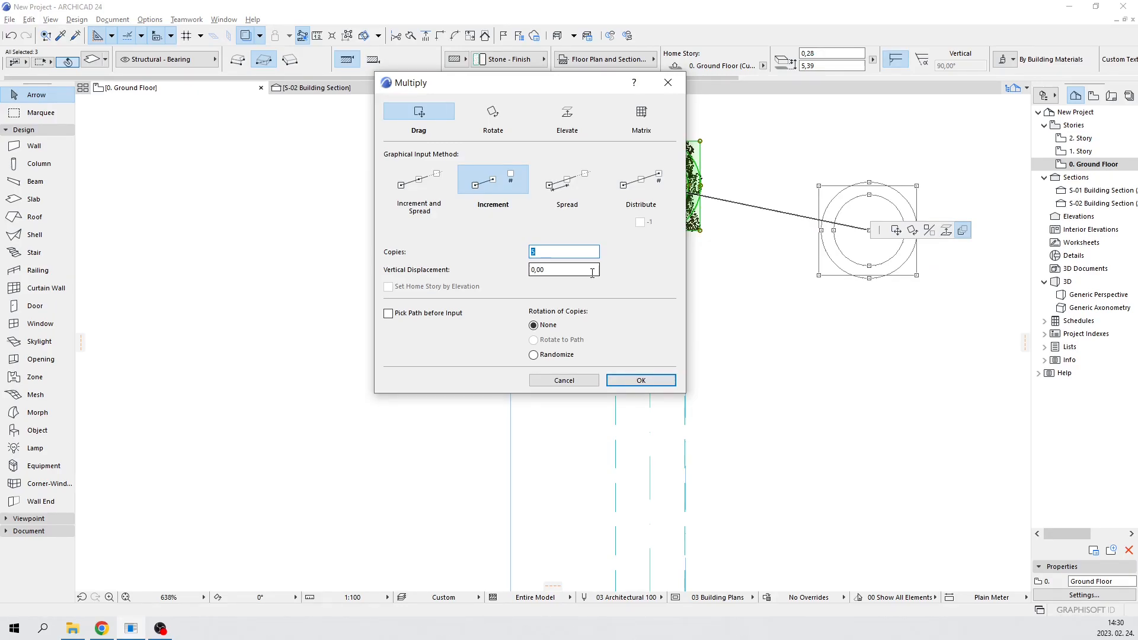
pyautogui.click(645, 383)
# Place the column copies along the arcade from the original's centre, spaced about 3,58 m apart to match the scanned columns
pyautogui.click(653, 187)
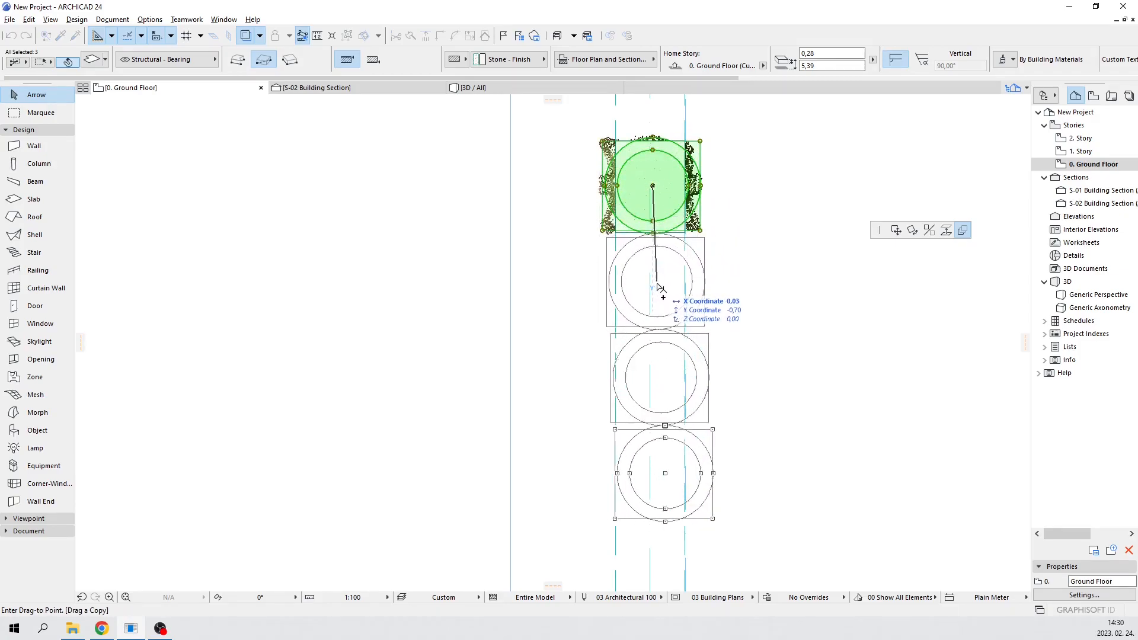
pyautogui.scroll(-3, 643, 388)
pyautogui.scroll(-1, 642, 385)
pyautogui.moveTo(643, 451); pyautogui.dragTo(664, 247, button='middle')
pyautogui.moveTo(651, 327); pyautogui.dragTo(628, 357, button='middle')
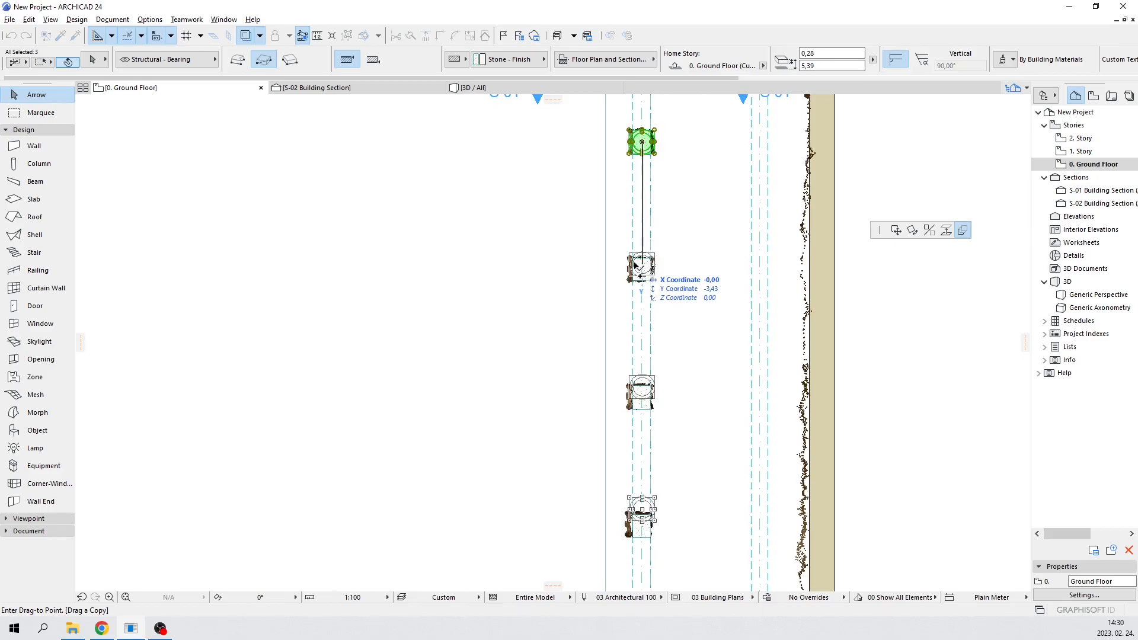
pyautogui.scroll(6, 639, 265)
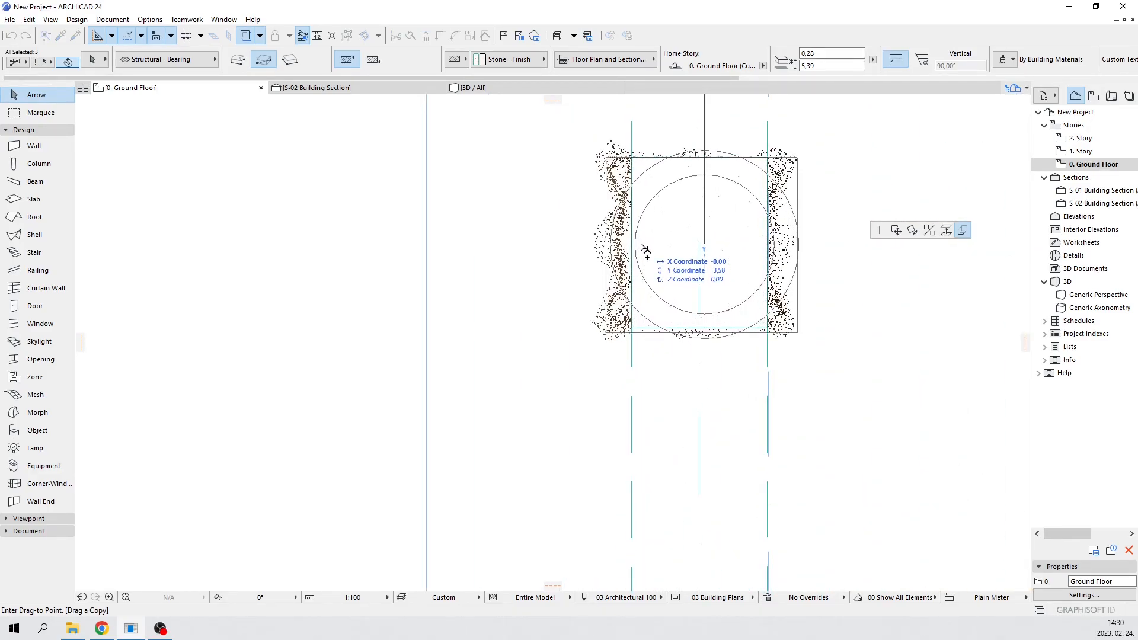
pyautogui.click(645, 249)
pyautogui.scroll(-6, 646, 255)
pyautogui.moveTo(769, 470); pyautogui.dragTo(736, 384, button='middle')
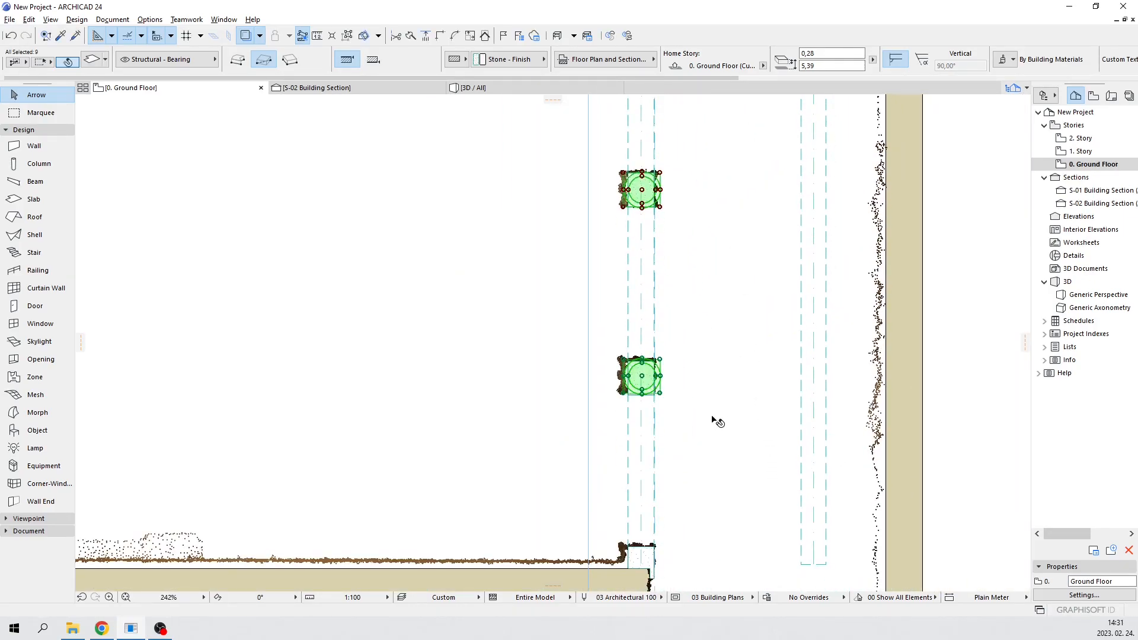
# Check how the copied columns align with the scanned column outlines along the arcade on the ground floor plan, and clear the selection
pyautogui.scroll(7, 652, 376)
pyautogui.click(755, 330)
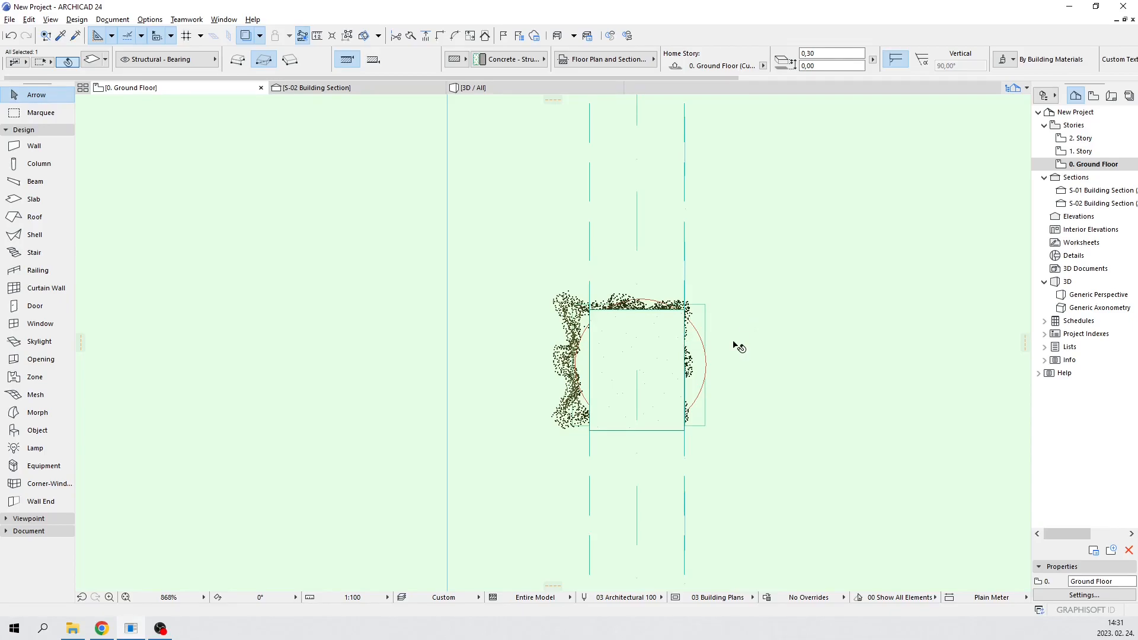
pyautogui.press('Escape')
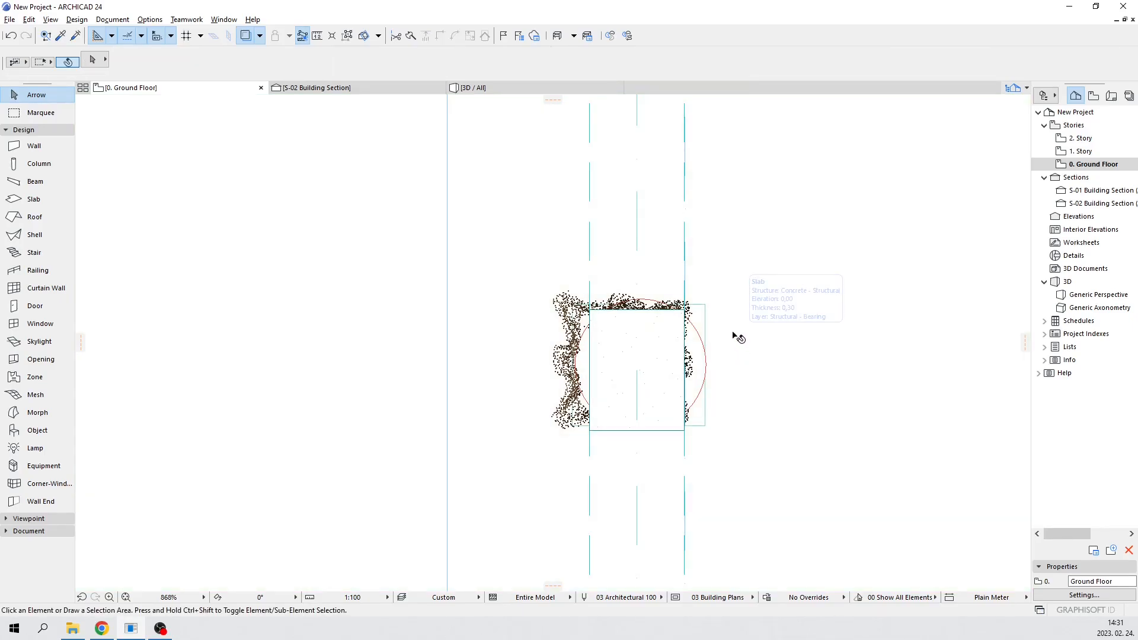
pyautogui.click(705, 312)
pyautogui.scroll(3, 673, 322)
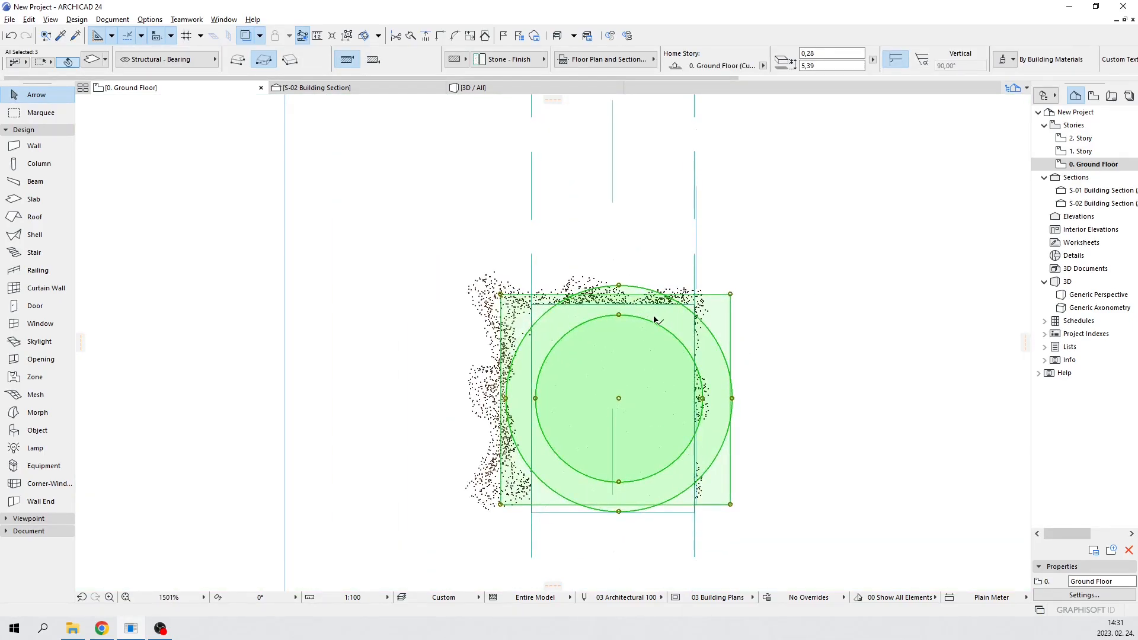
pyautogui.scroll(-14, 635, 306)
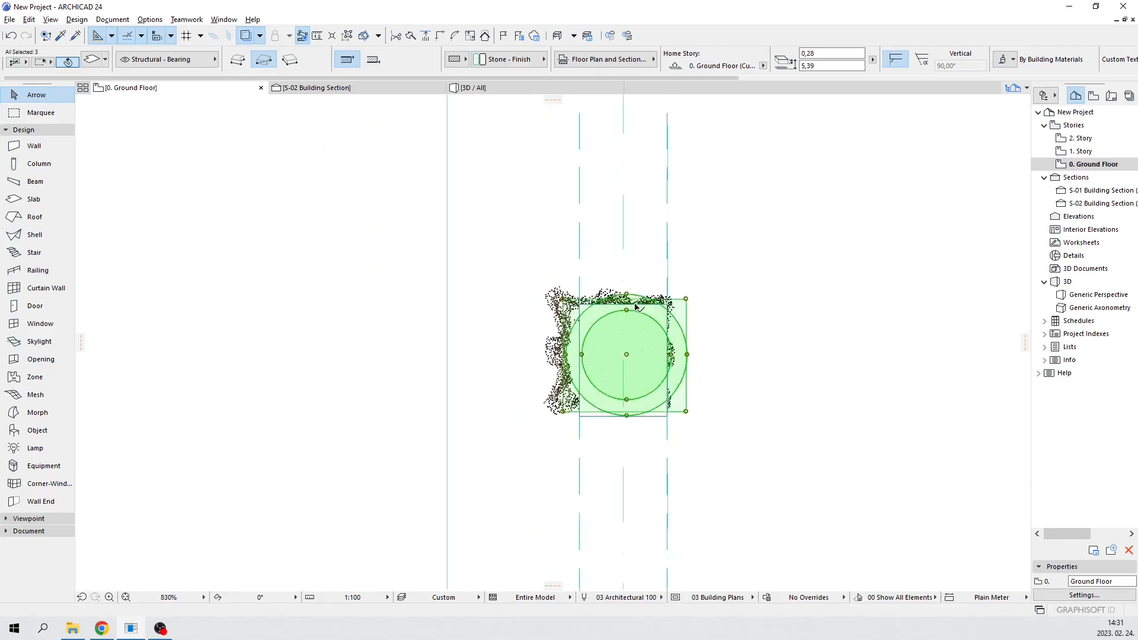
pyautogui.scroll(8, 752, 315)
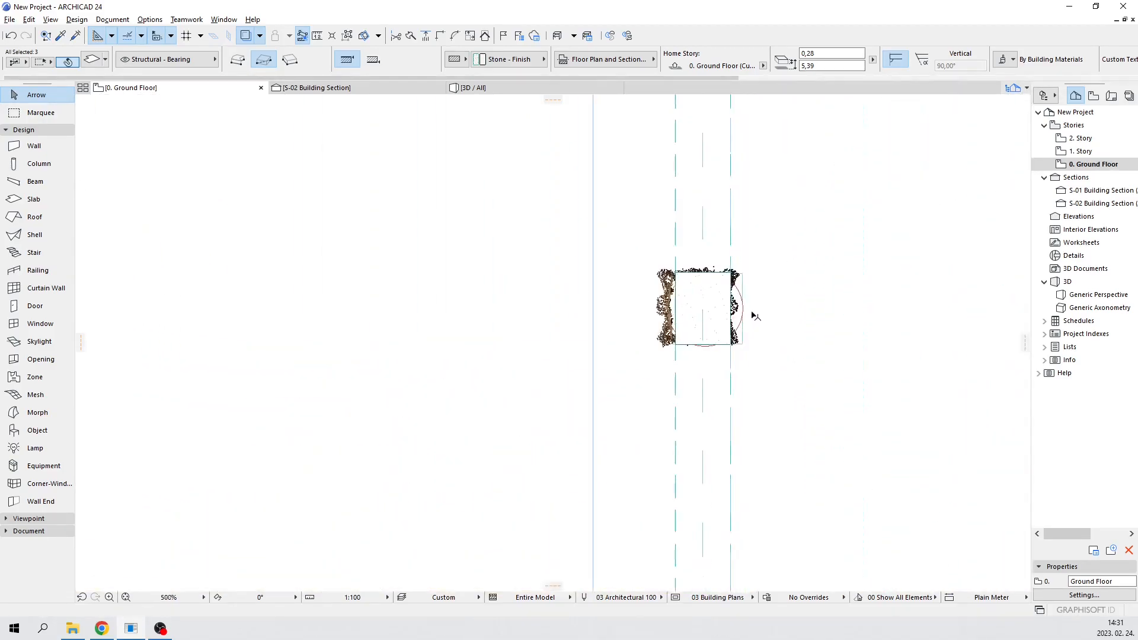
pyautogui.scroll(3, 765, 262)
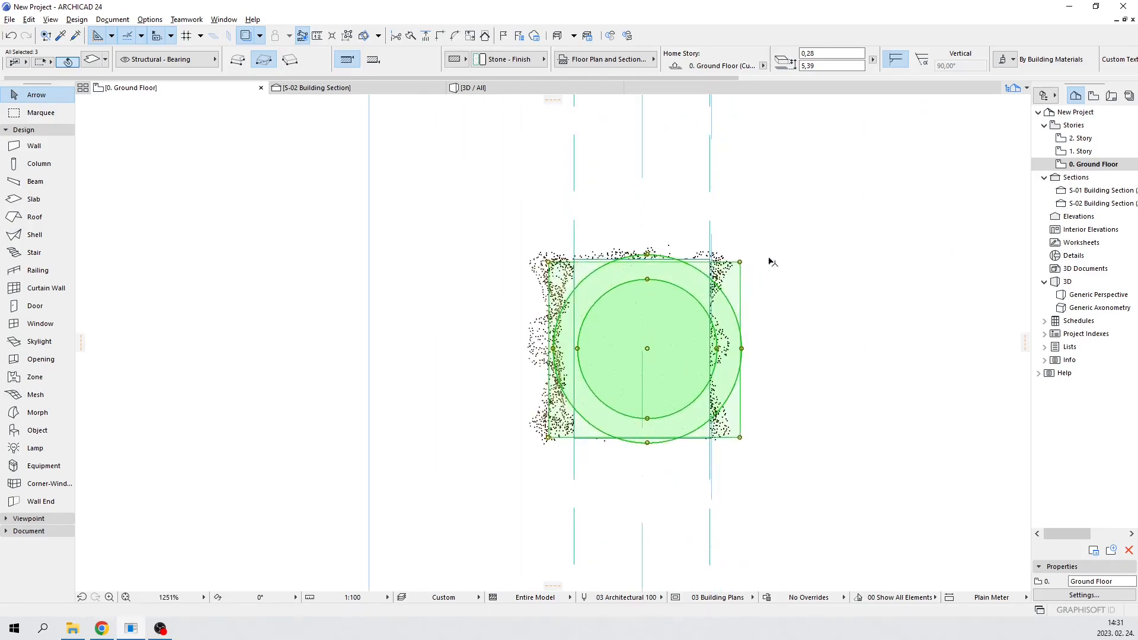
pyautogui.scroll(-12, 840, 251)
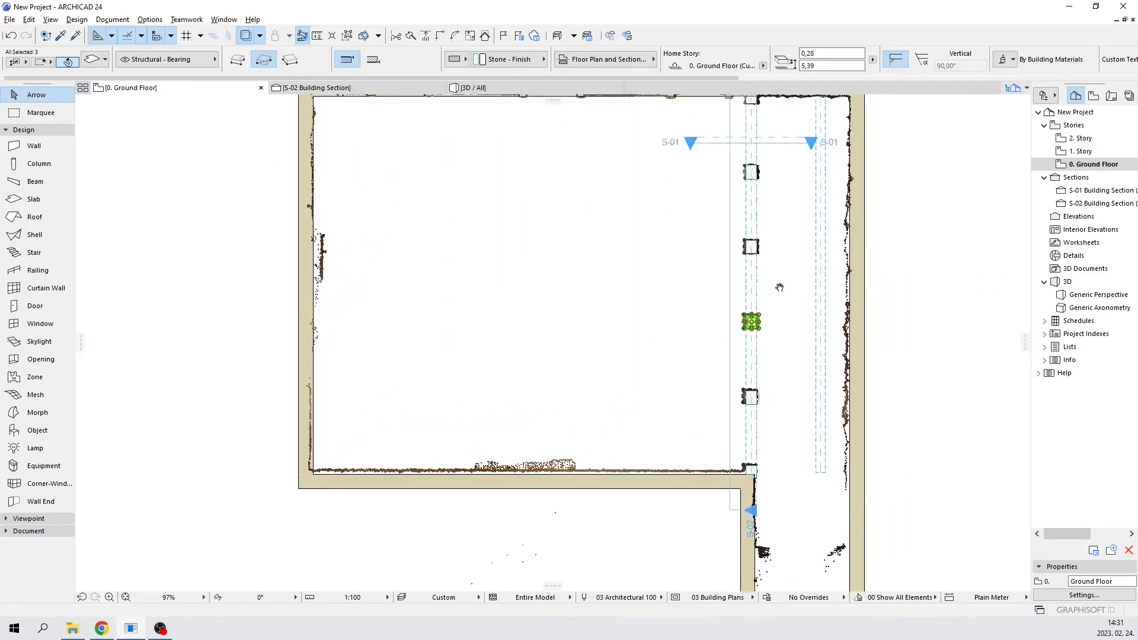
pyautogui.click(668, 151)
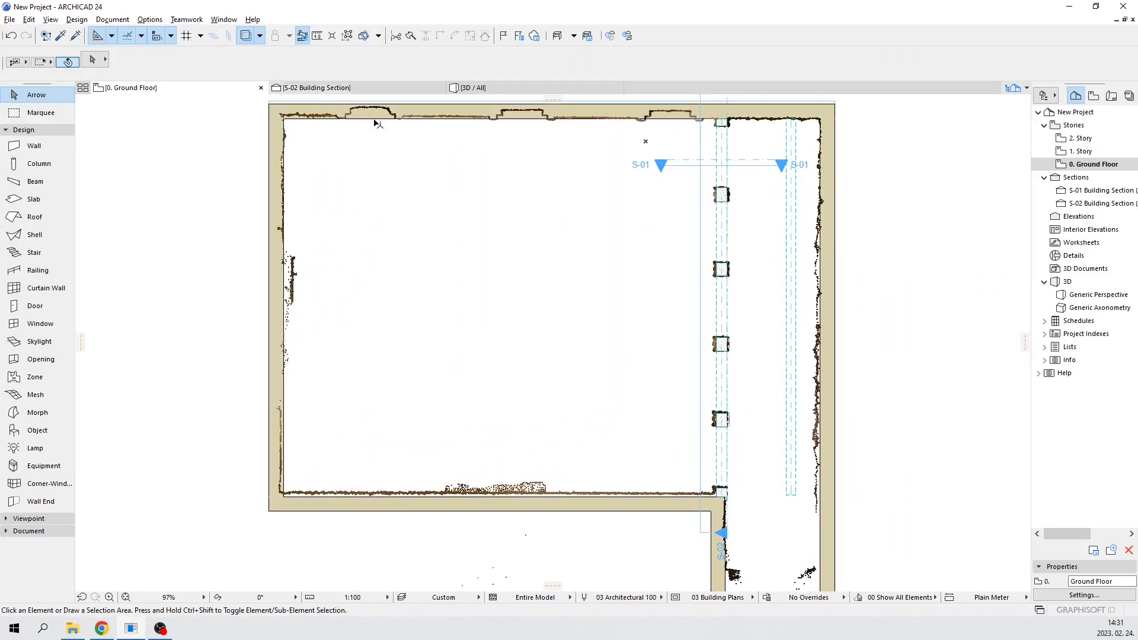
# In the S-02 Building Section, drag a copy of the column group nearest the arcade's end to the free end of the last arch
pyautogui.click(317, 89)
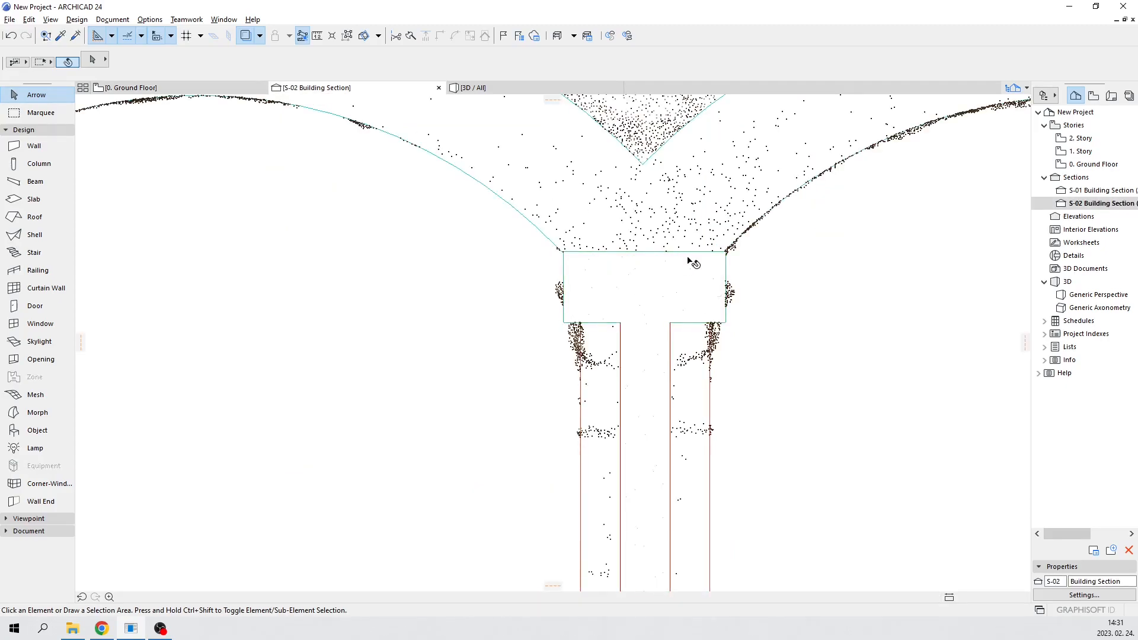
pyautogui.scroll(-7, 711, 261)
pyautogui.moveTo(314, 311); pyautogui.dragTo(594, 326, button='middle')
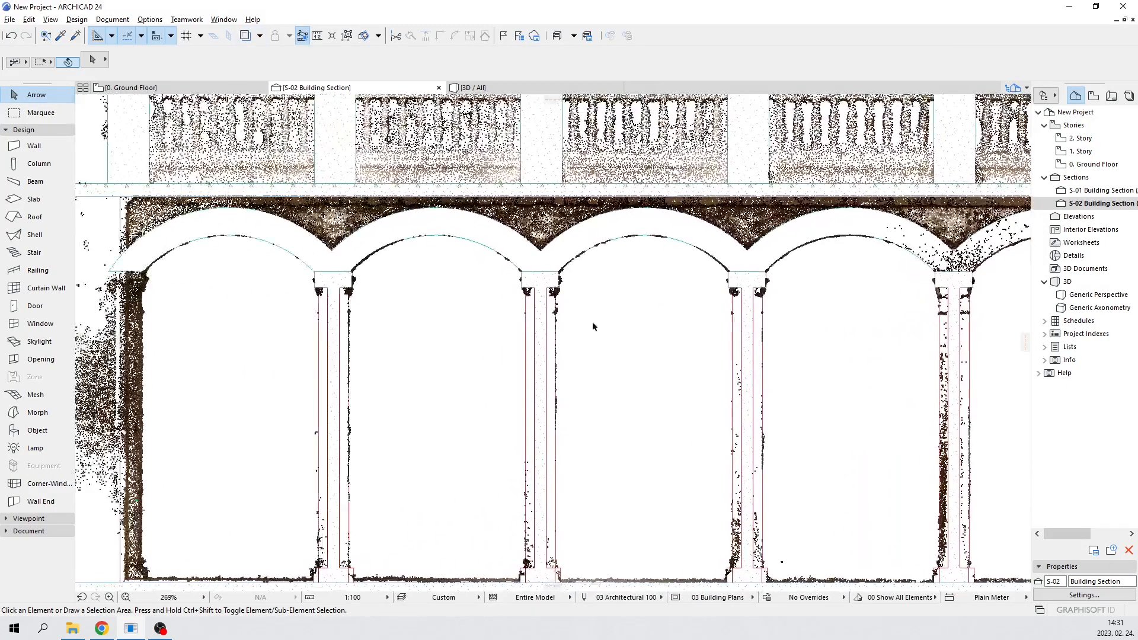
pyautogui.moveTo(385, 312); pyautogui.dragTo(540, 306, button='middle')
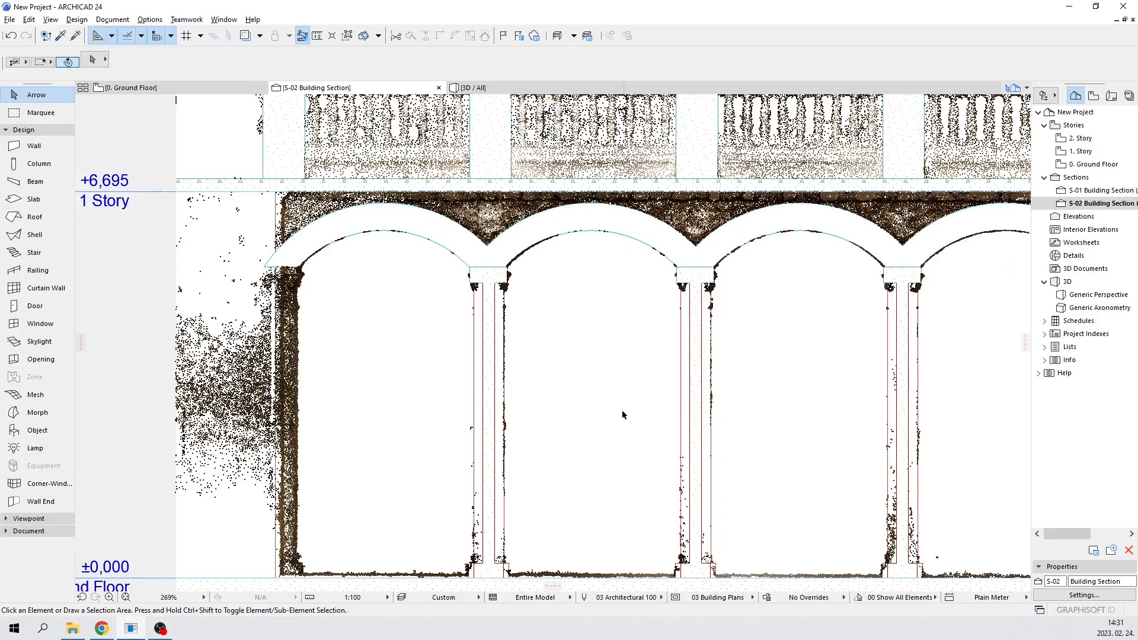
pyautogui.scroll(7, 383, 298)
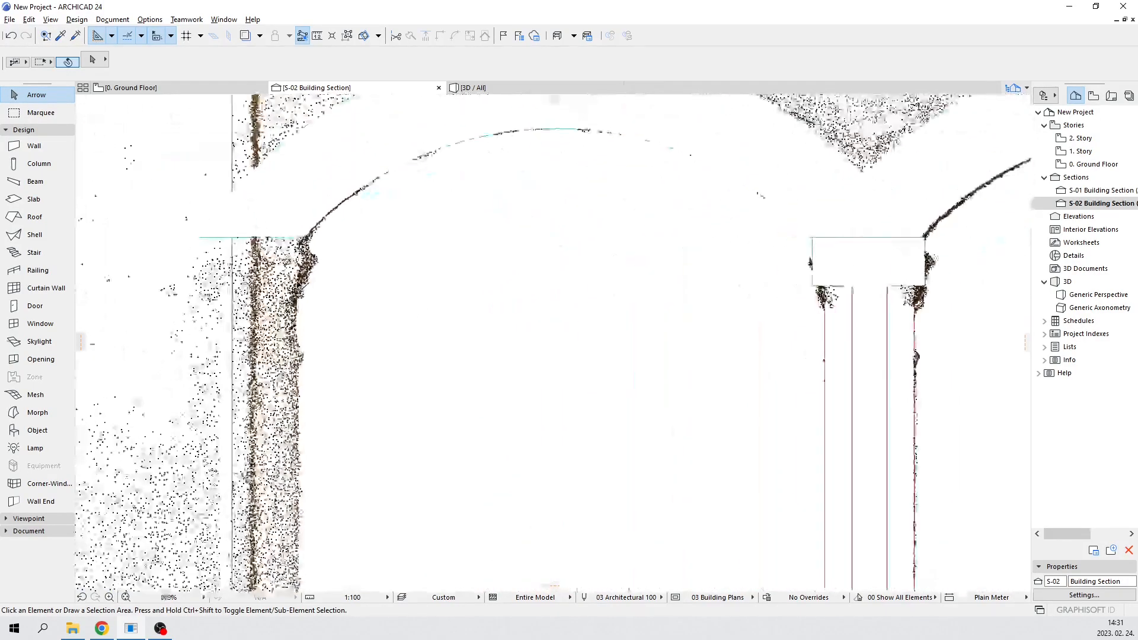
pyautogui.scroll(-5, 383, 298)
pyautogui.click(566, 271)
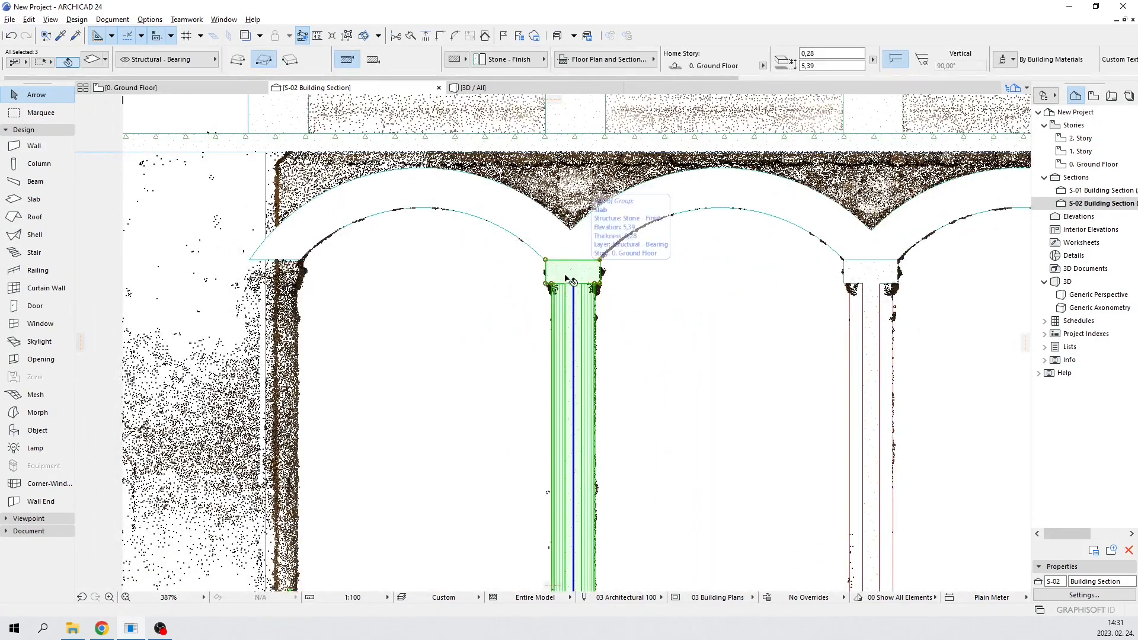
pyautogui.scroll(5, 567, 272)
pyautogui.click(596, 264)
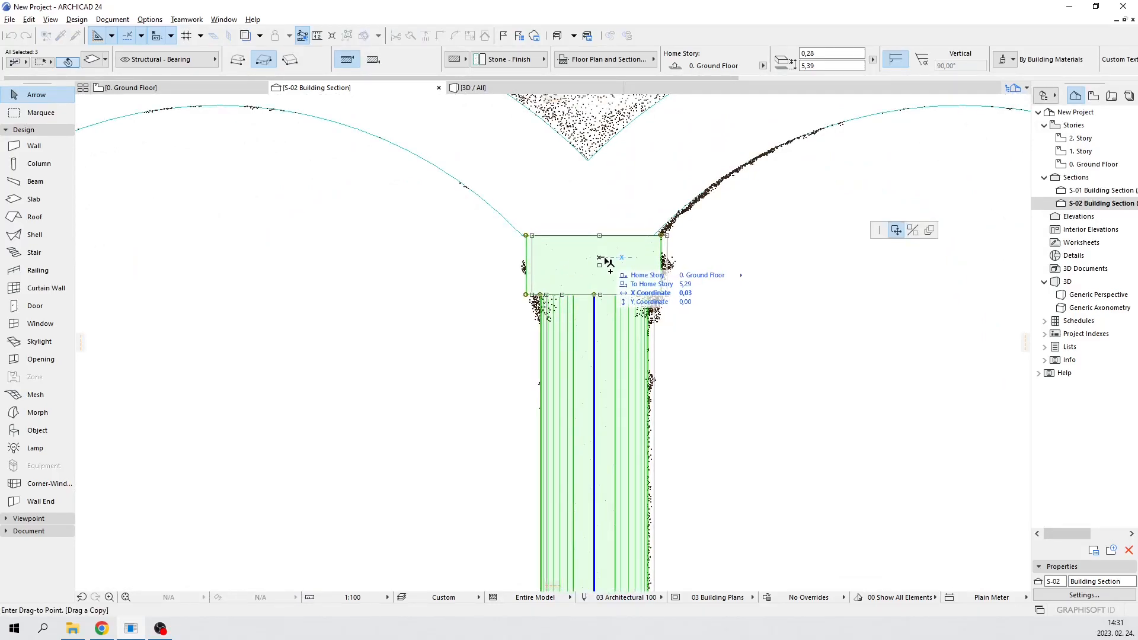
pyautogui.moveTo(351, 273); pyautogui.dragTo(647, 279, button='middle')
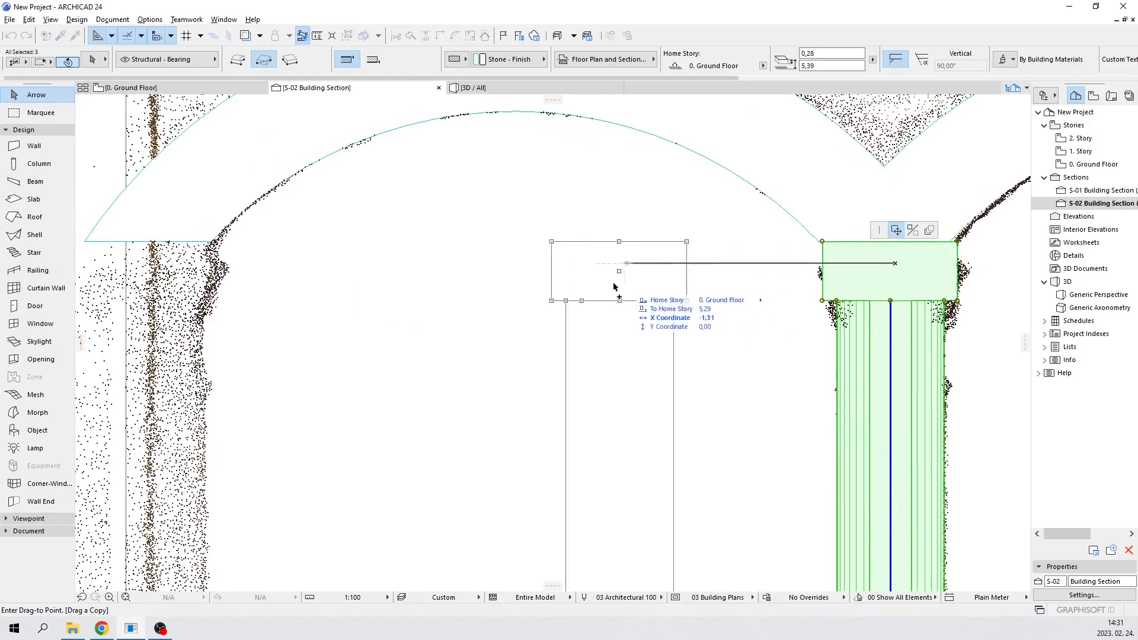
pyautogui.click(161, 285)
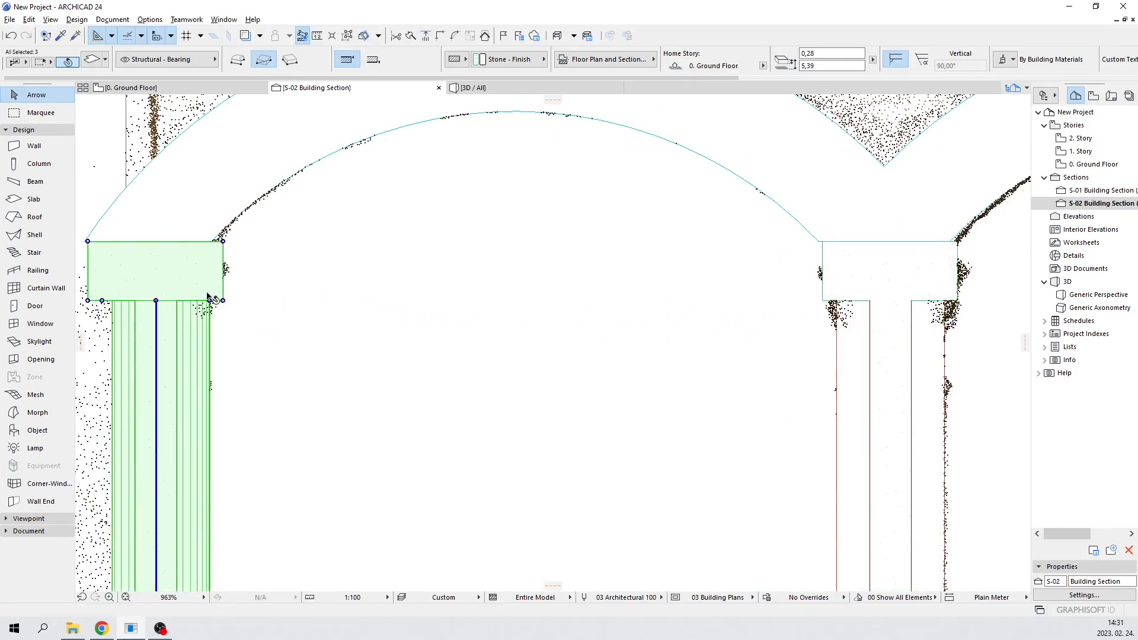
pyautogui.click(421, 187)
# Check the arcade columns against the scanned columns and arches of the point cloud in the 3D view
pyautogui.click(472, 88)
pyautogui.keyDown('shift'); pyautogui.moveTo(687, 317); pyautogui.dragTo(545, 327, button='middle'); pyautogui.keyUp('shift')
pyautogui.keyDown('shift'); pyautogui.moveTo(639, 379); pyautogui.dragTo(528, 409, button='middle'); pyautogui.keyUp('shift')
pyautogui.scroll(3, 676, 431)
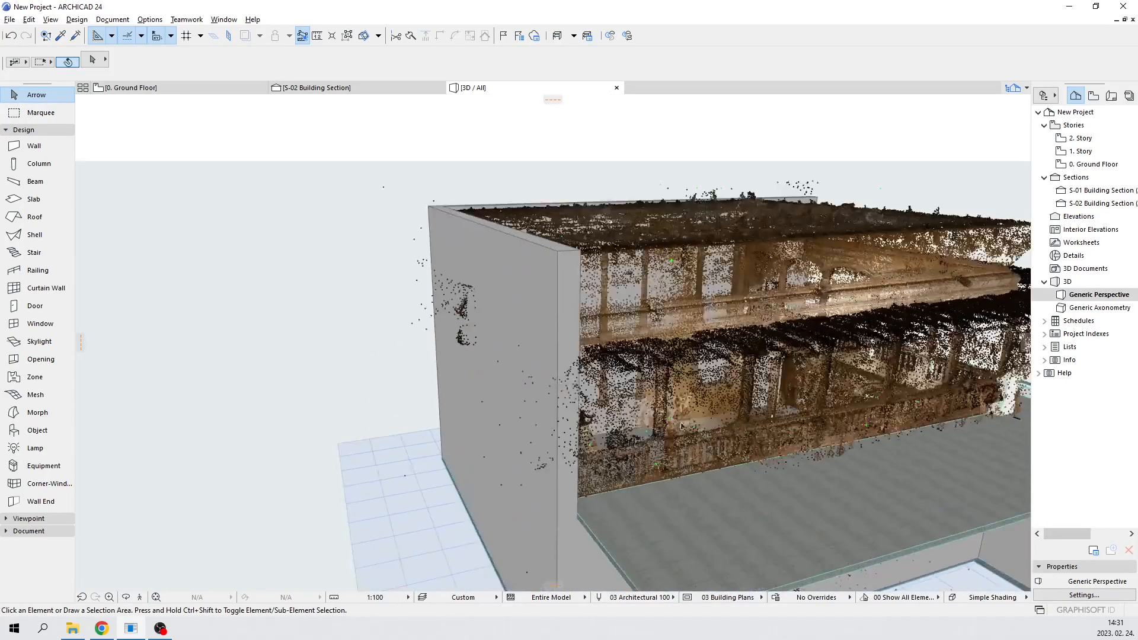
pyautogui.scroll(10, 676, 421)
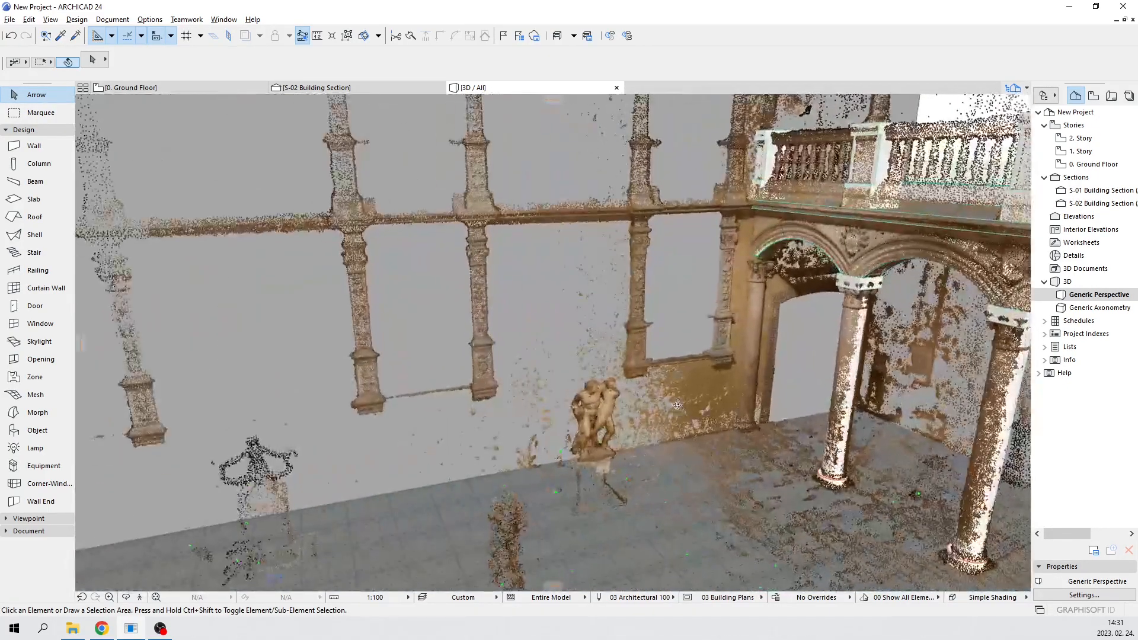
pyautogui.keyDown('shift'); pyautogui.moveTo(677, 405); pyautogui.dragTo(720, 388, button='middle'); pyautogui.keyUp('shift')
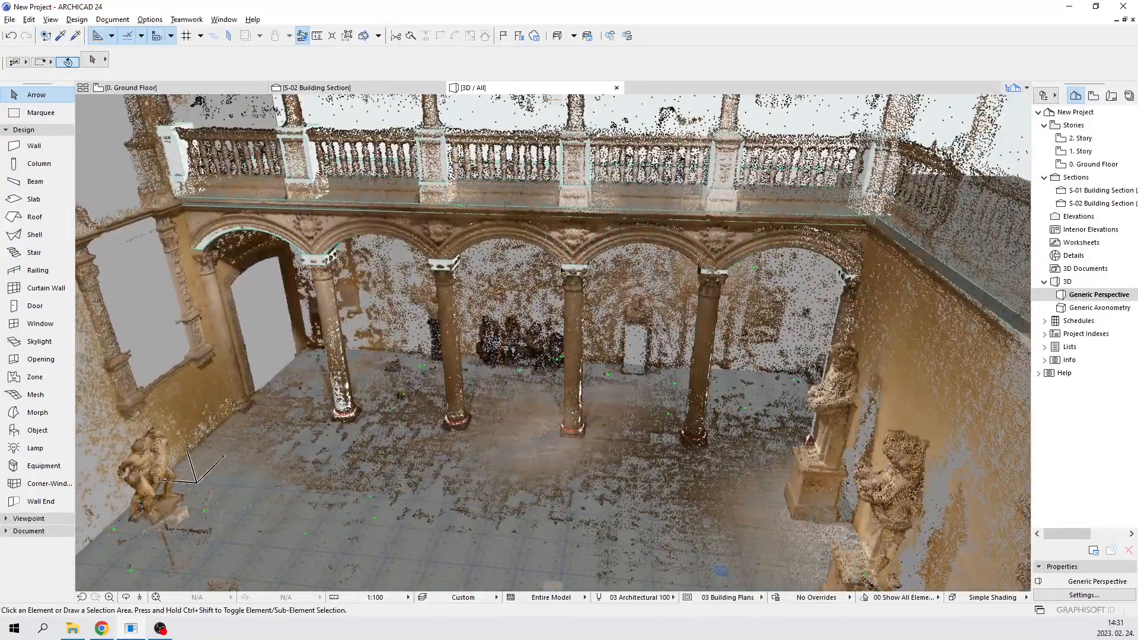
pyautogui.scroll(8, 433, 301)
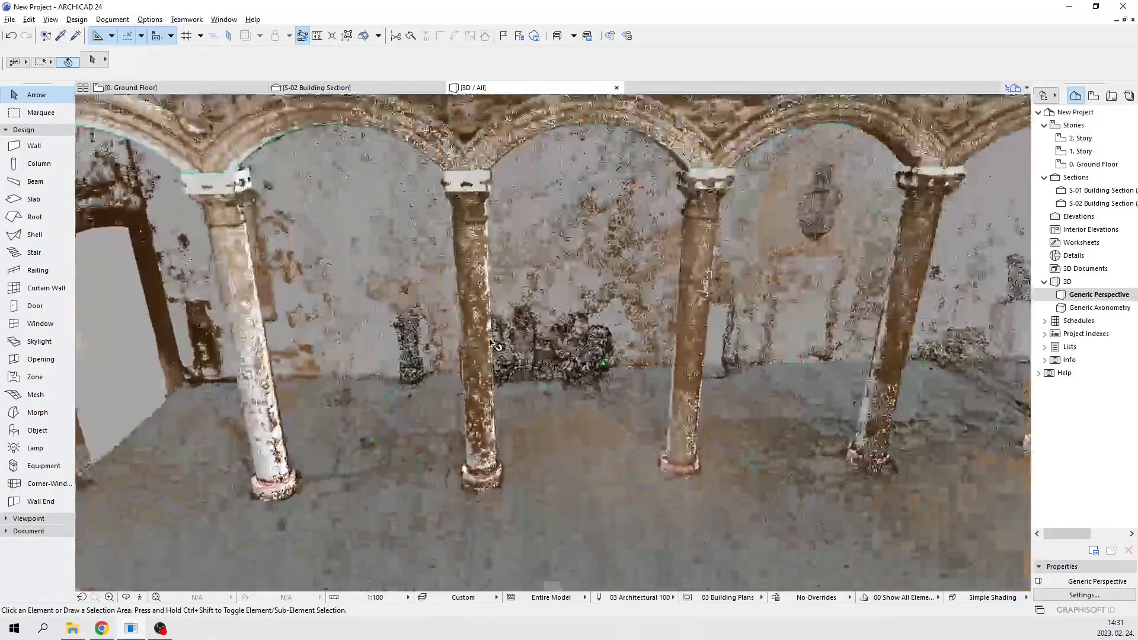
pyautogui.scroll(-8, 508, 338)
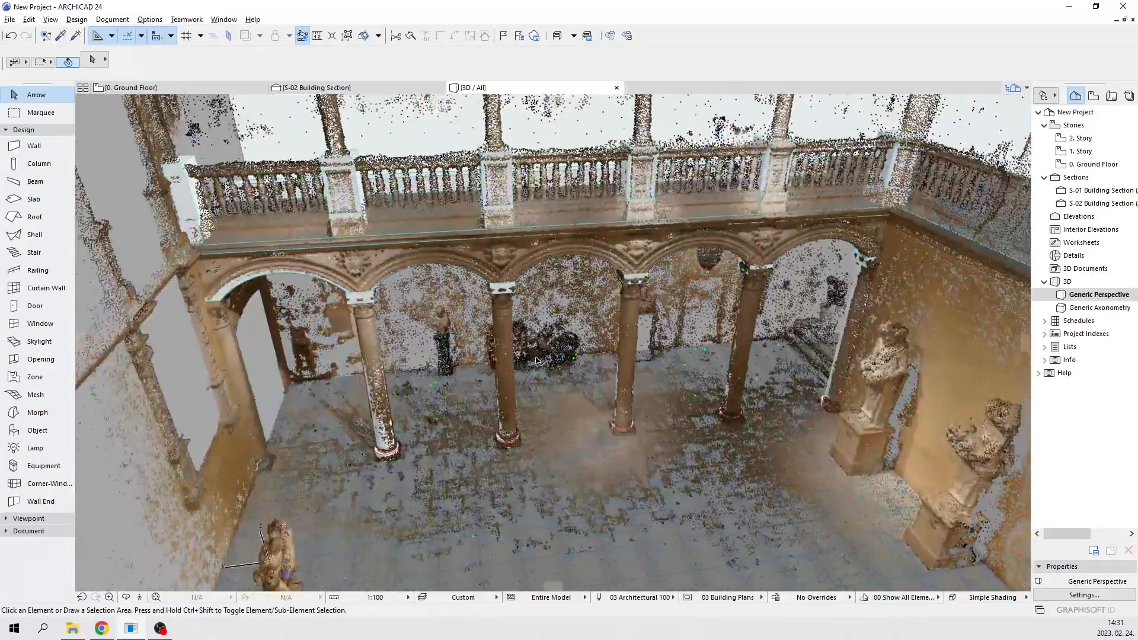
# Hide the point cloud's __POD layer in the 3D view
pyautogui.hotkey('ctrl', 'l')
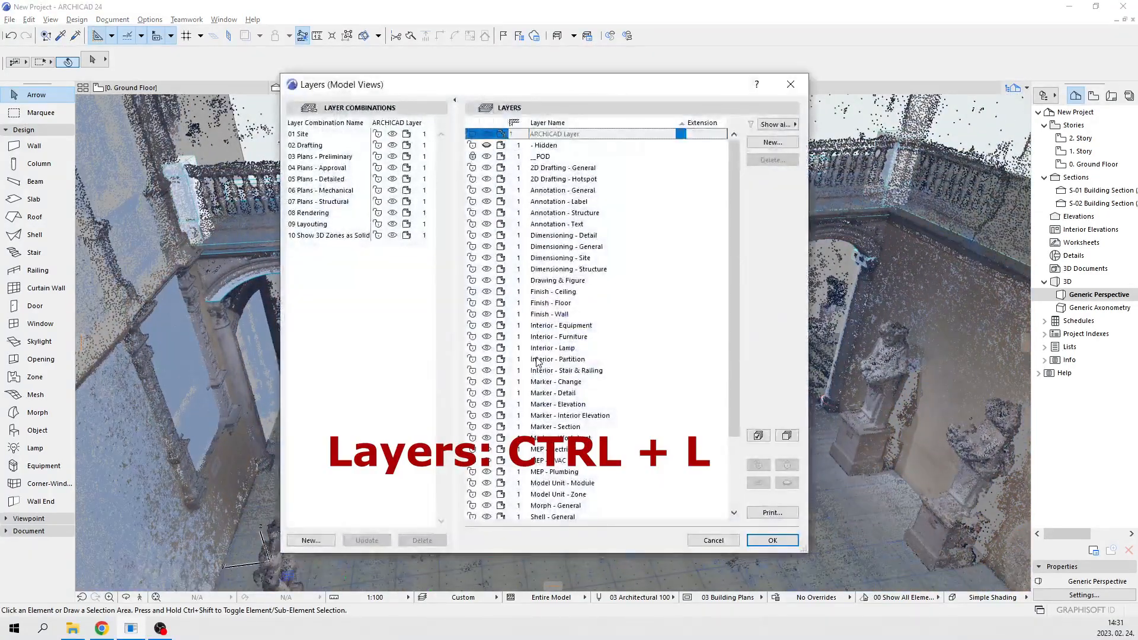
pyautogui.click(488, 157)
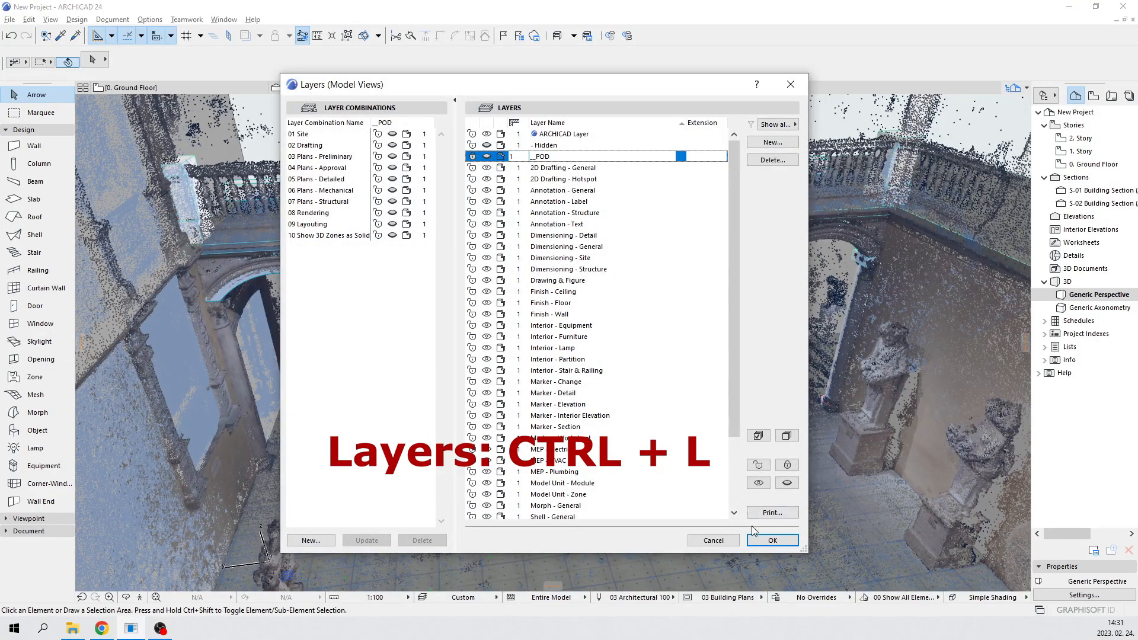
pyautogui.click(770, 540)
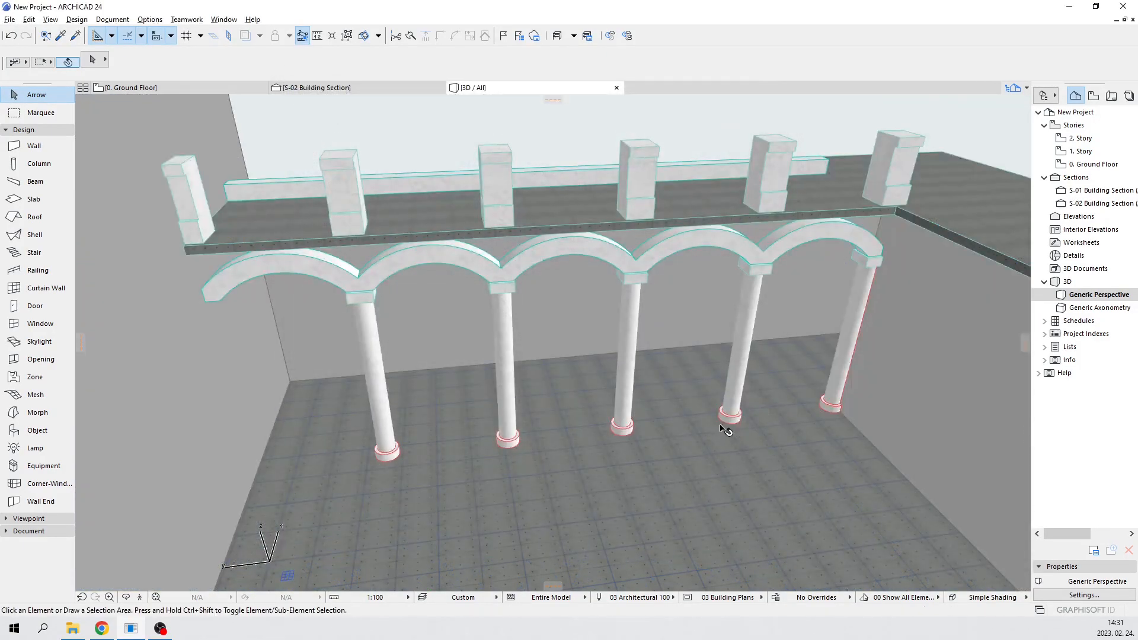
# Examine the gaps between the arches and the upper floor slab in 3D, selecting individual arches, and clear the selection
pyautogui.keyDown('shift'); pyautogui.moveTo(683, 413); pyautogui.dragTo(578, 379, button='middle'); pyautogui.keyUp('shift')
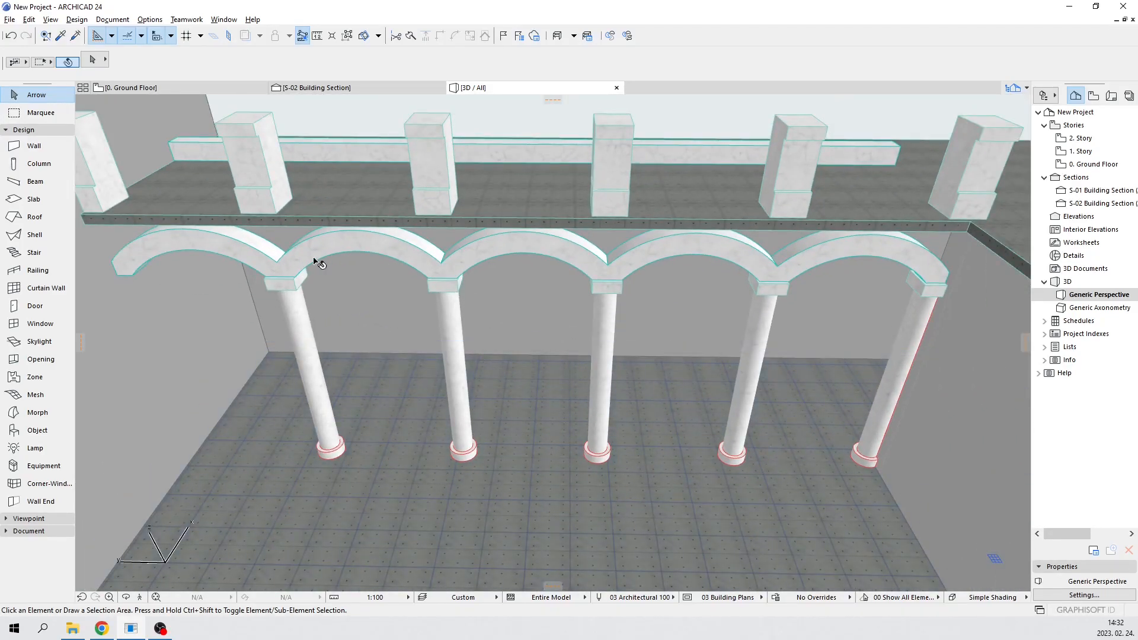
pyautogui.click(438, 255)
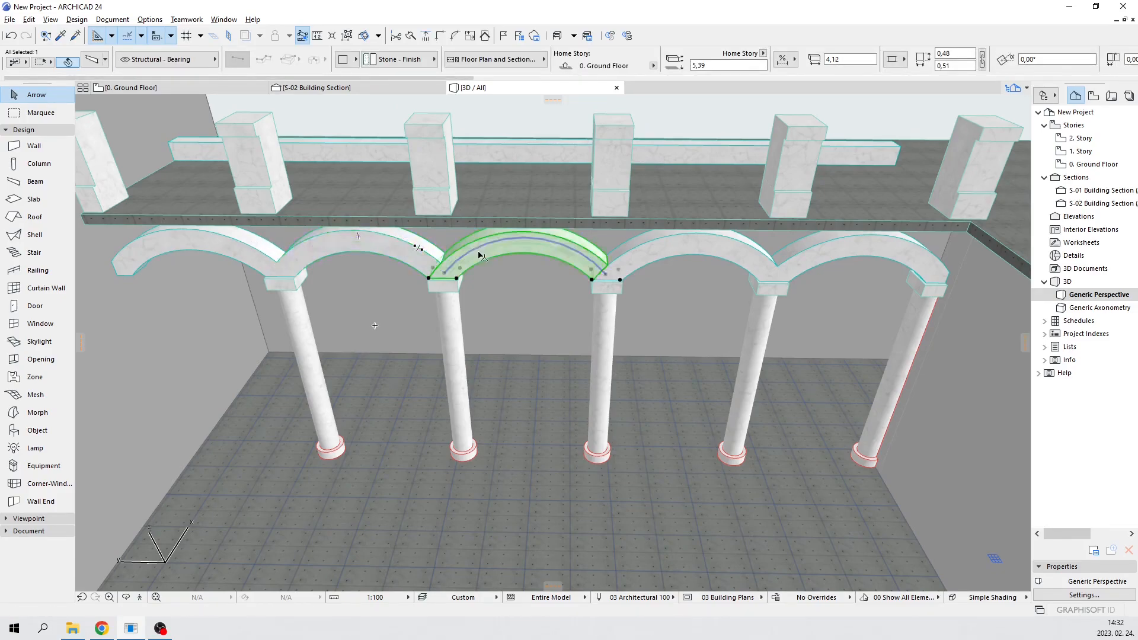
pyautogui.click(646, 255)
pyautogui.click(806, 254)
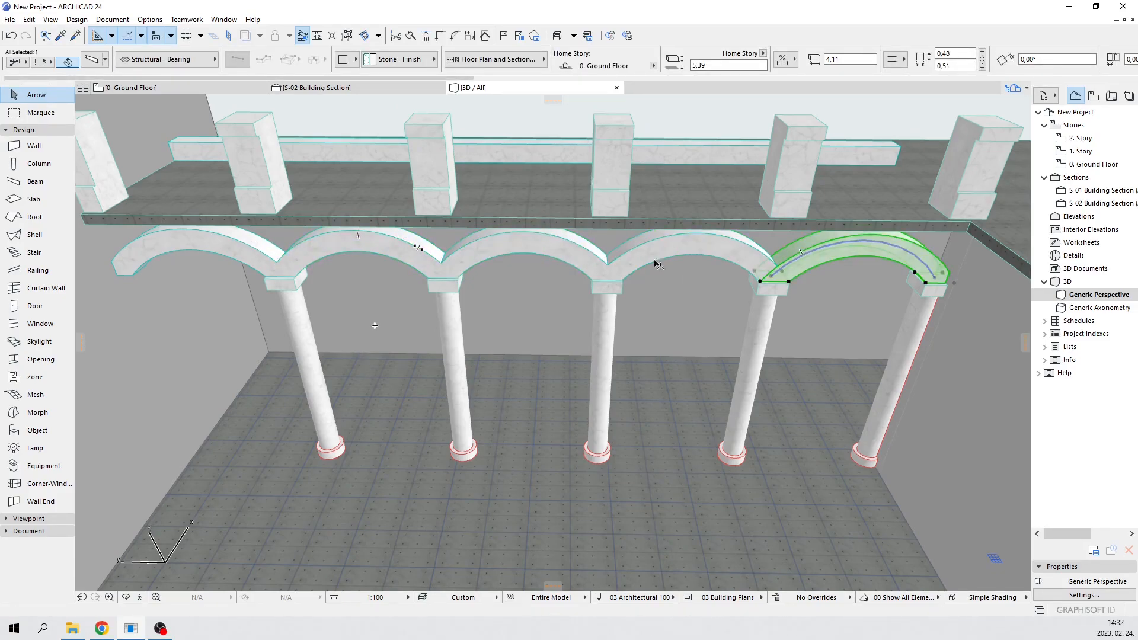
pyautogui.scroll(-3, 561, 108)
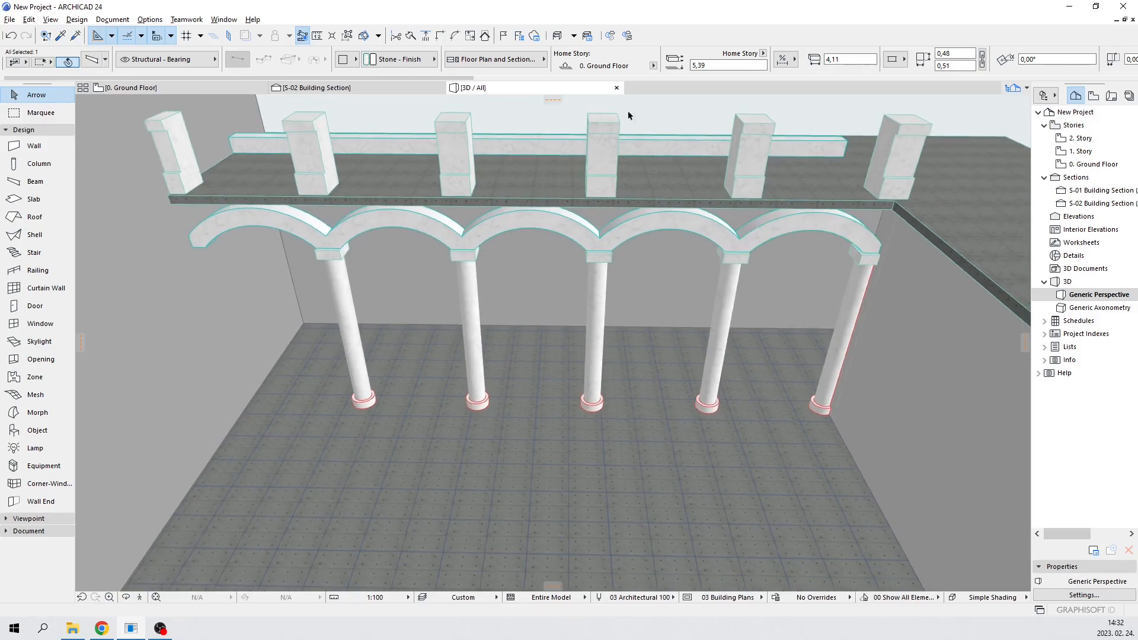
pyautogui.click(826, 106)
# Return to the whole arcade in the S-02 Building Section and hide the __POD layer there
pyautogui.press('F2')
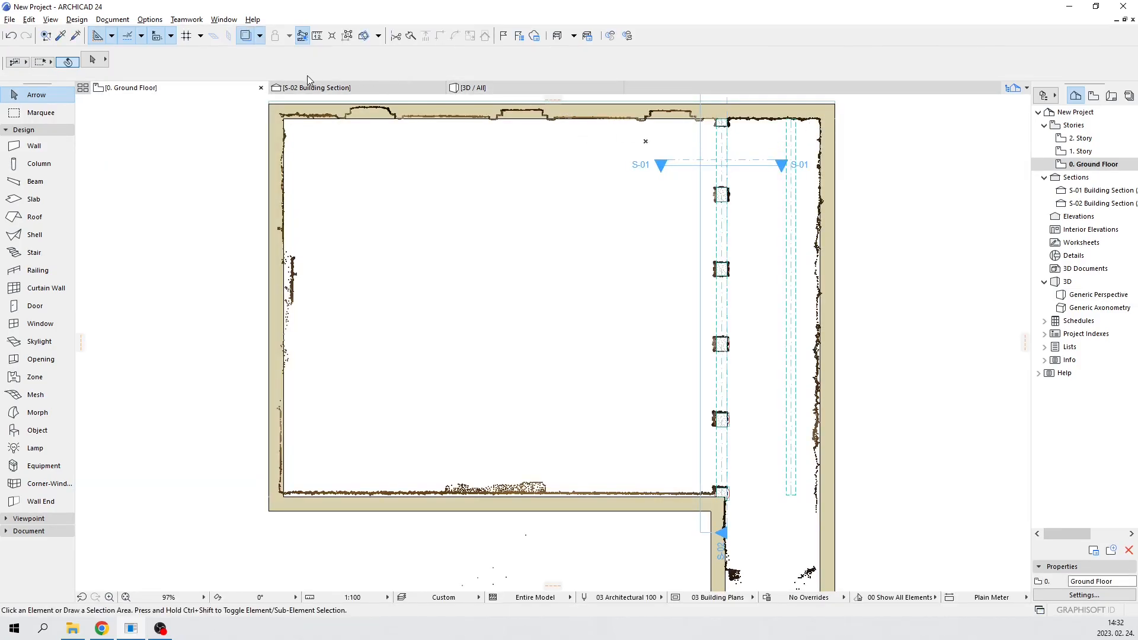
pyautogui.click(299, 88)
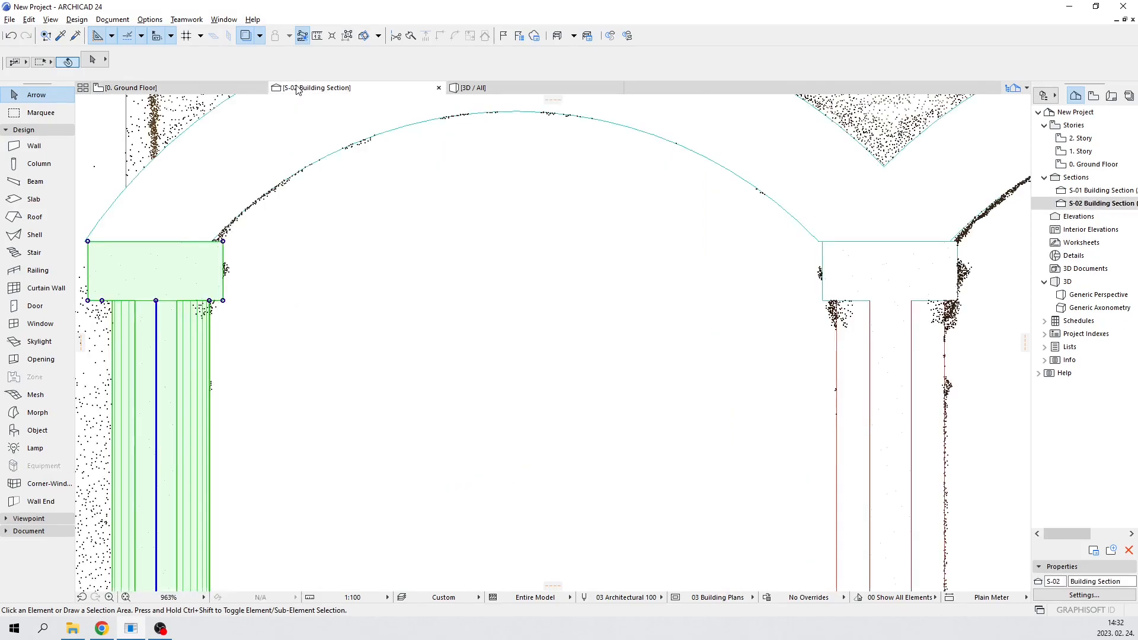
pyautogui.scroll(-3, 613, 255)
pyautogui.moveTo(615, 200); pyautogui.dragTo(401, 332, button='middle')
pyautogui.scroll(-2, 405, 329)
pyautogui.scroll(-2, 409, 332)
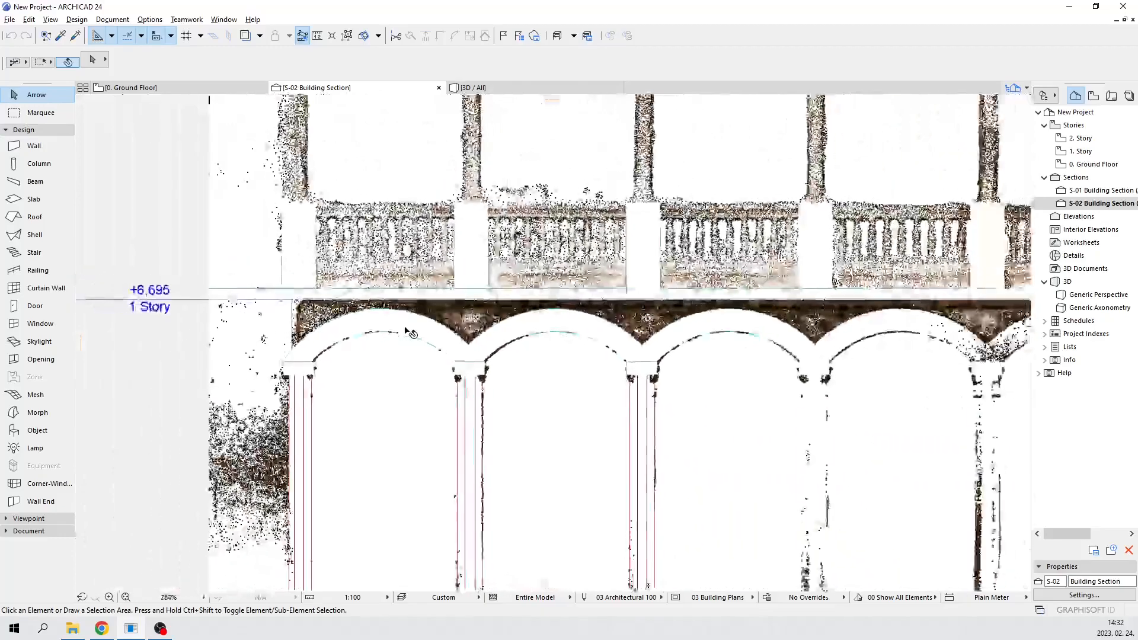
pyautogui.hotkey('ctrl', 'l')
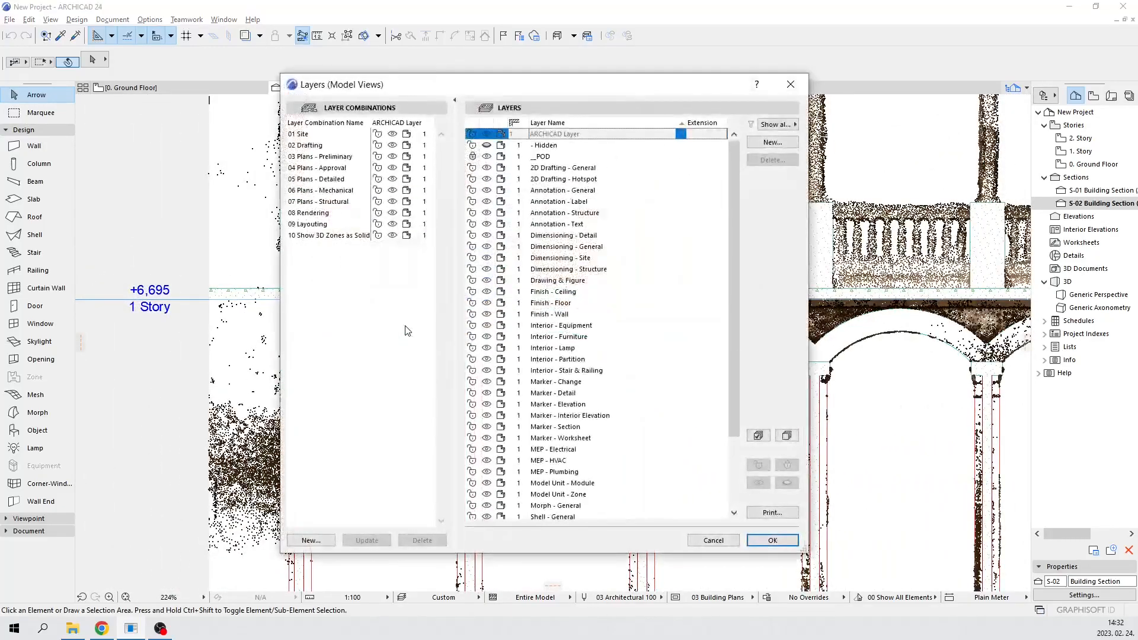
pyautogui.click(486, 158)
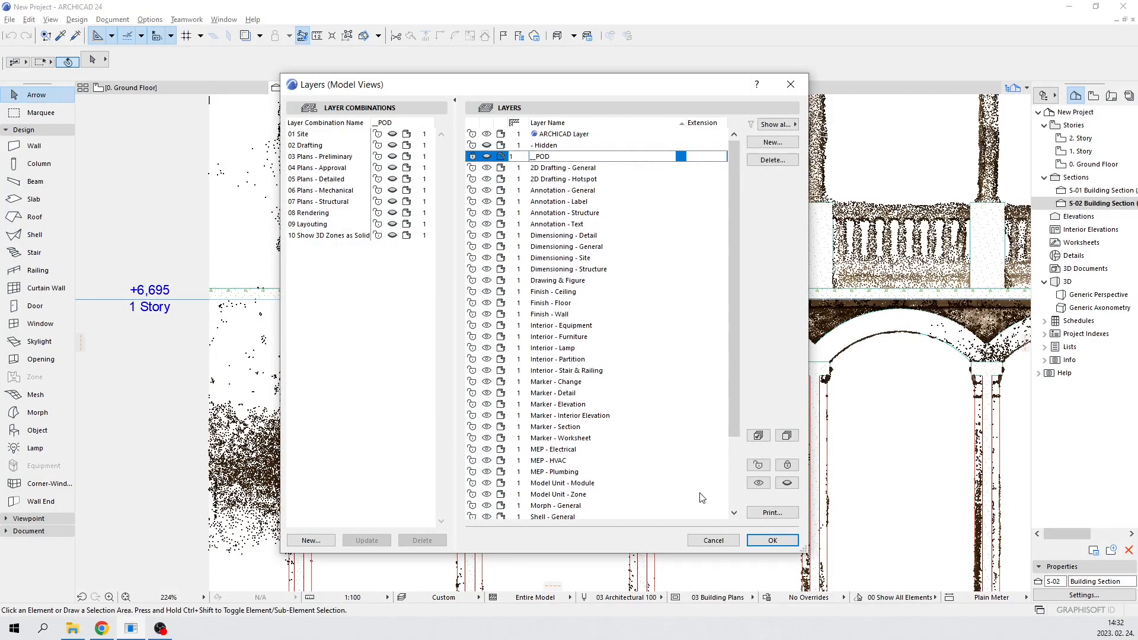
pyautogui.click(770, 540)
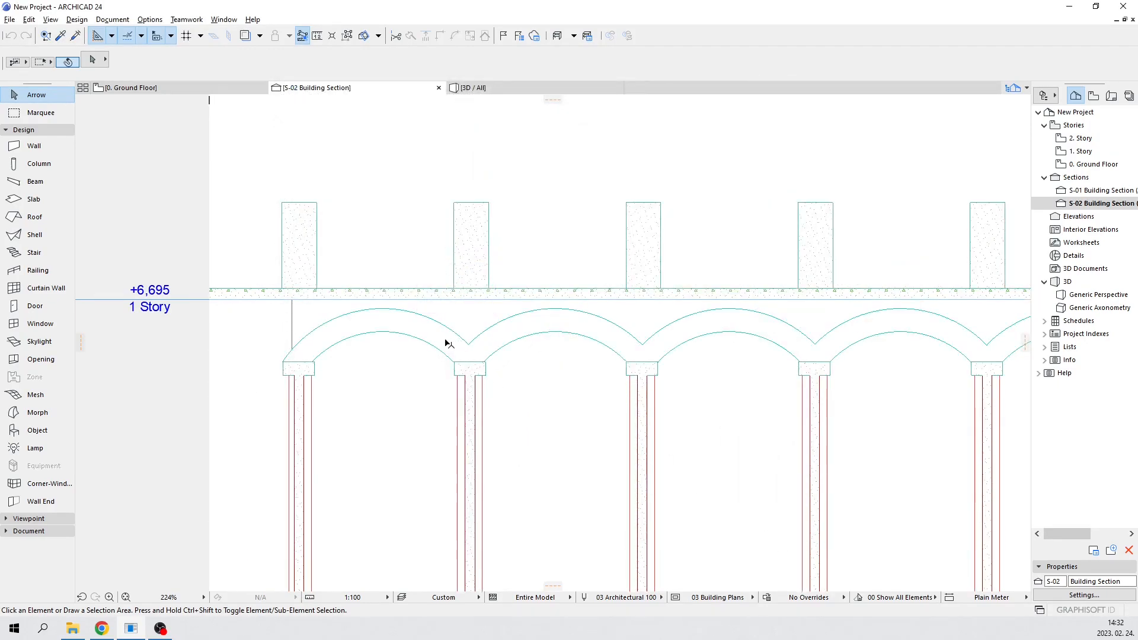
# Create a morph face with the Magic Wand from the outline enclosed between the arches' upper edges and the first-story slab
pyautogui.scroll(3, 437, 344)
pyautogui.scroll(-3, 426, 330)
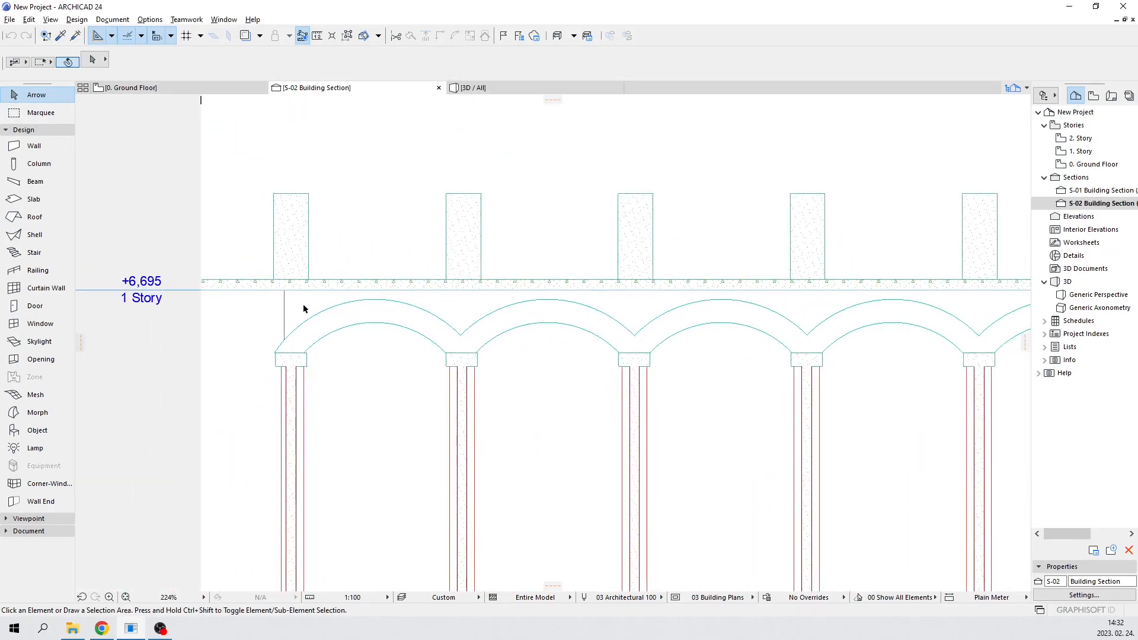
pyautogui.scroll(-2, 815, 320)
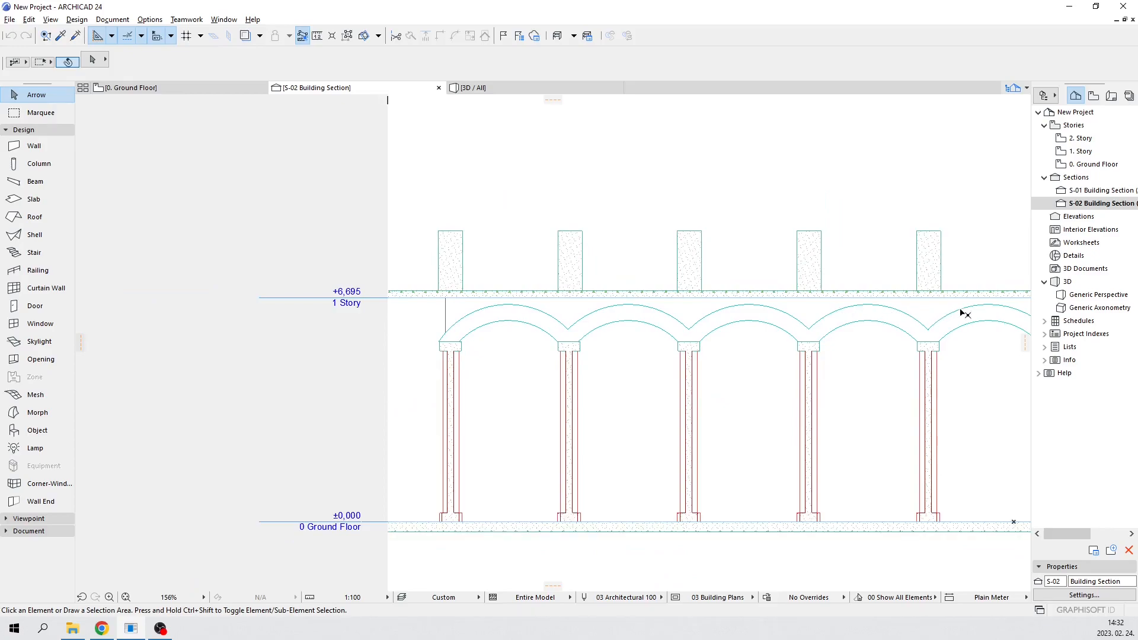
pyautogui.moveTo(486, 331); pyautogui.dragTo(314, 332, button='middle')
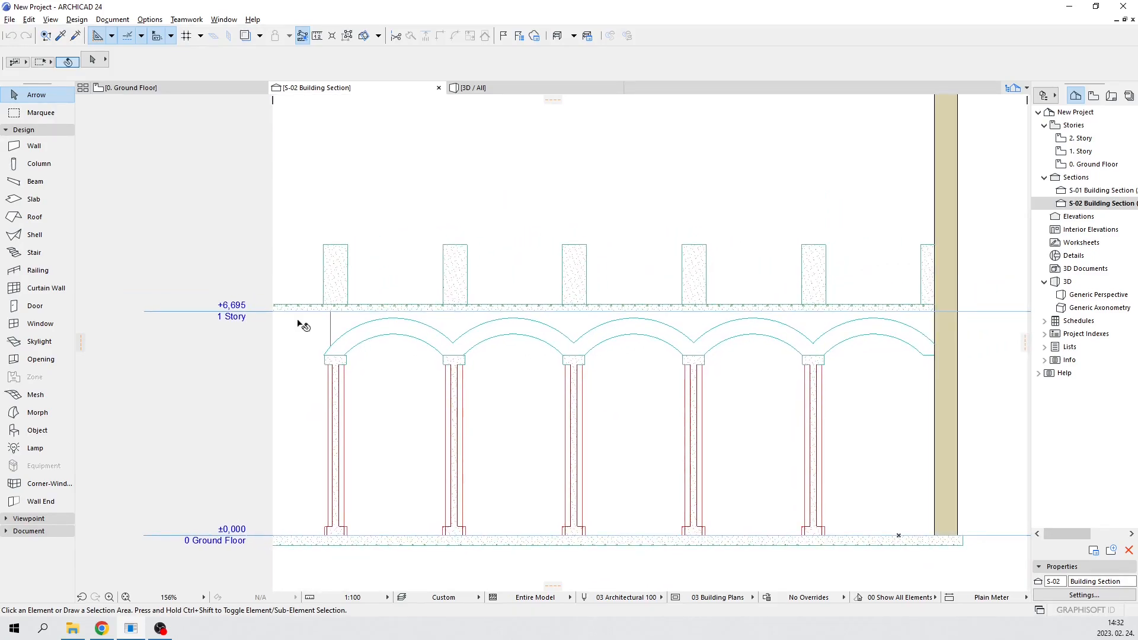
pyautogui.click(18, 129)
pyautogui.click(18, 130)
pyautogui.click(36, 415)
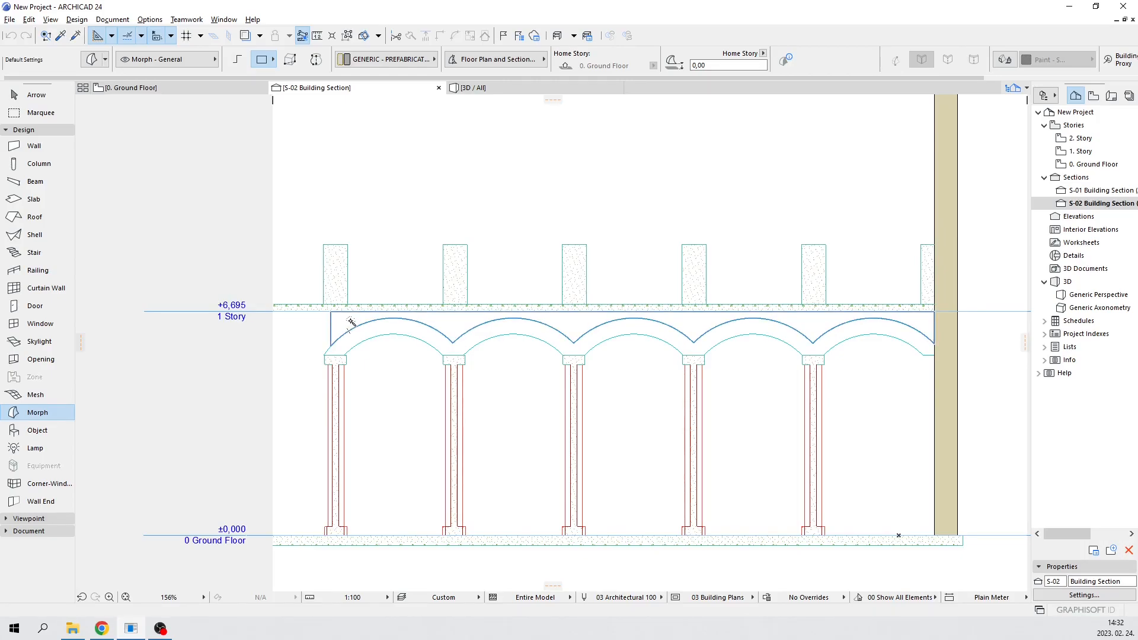
pyautogui.click(351, 322)
# Set the building material of the morph above the arches to Stone - Finish and deselect it
pyautogui.click(35, 95)
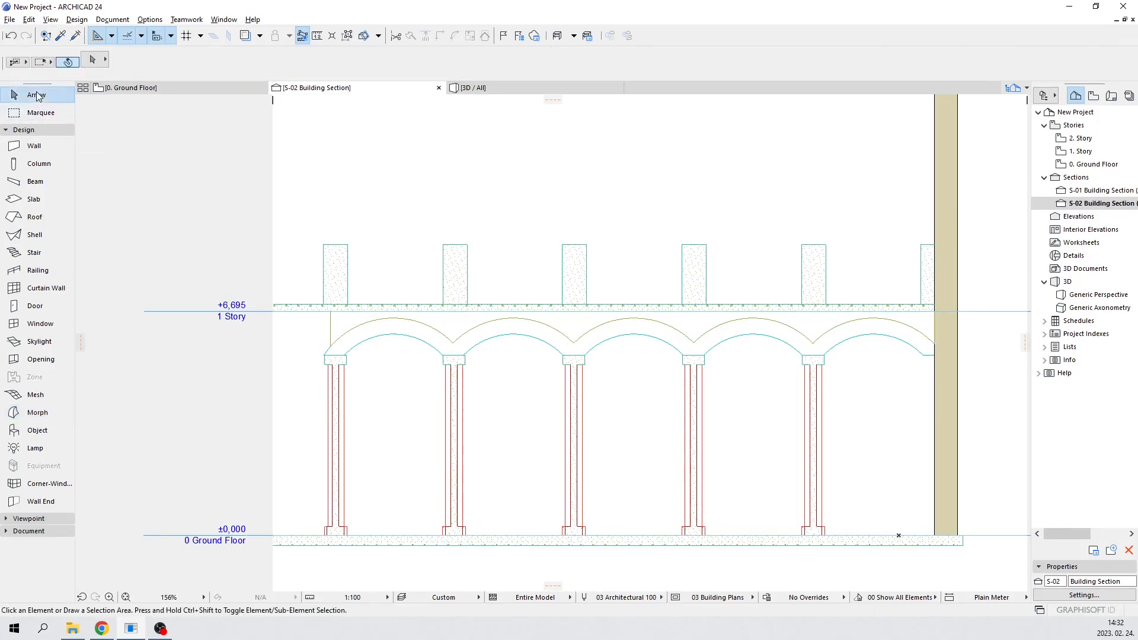
pyautogui.click(342, 330)
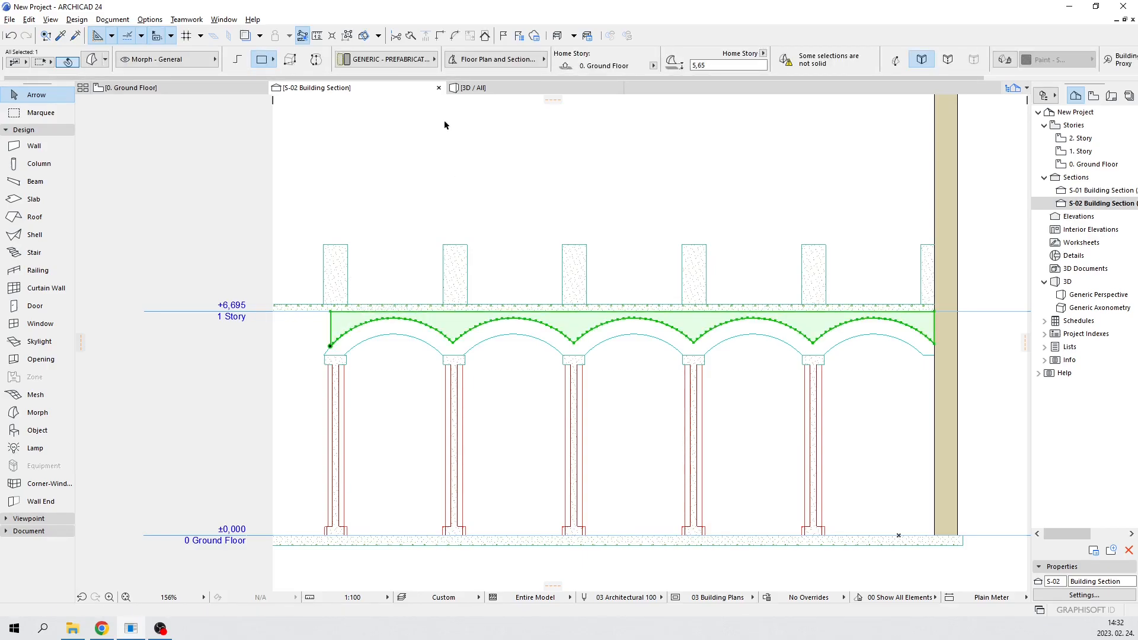
pyautogui.click(434, 60)
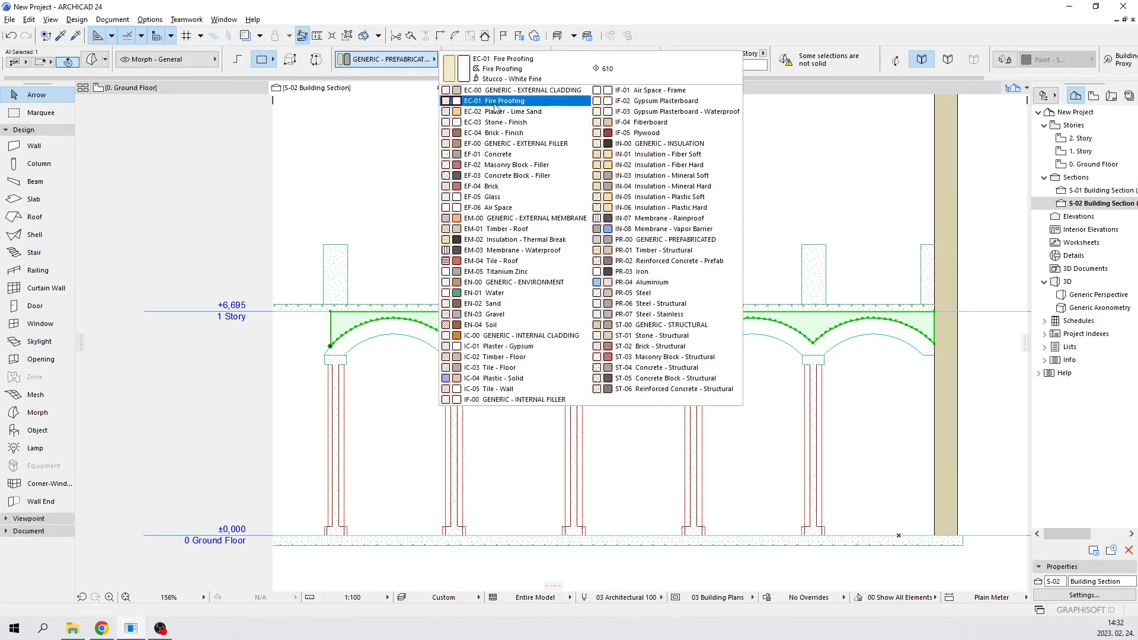
pyautogui.click(504, 122)
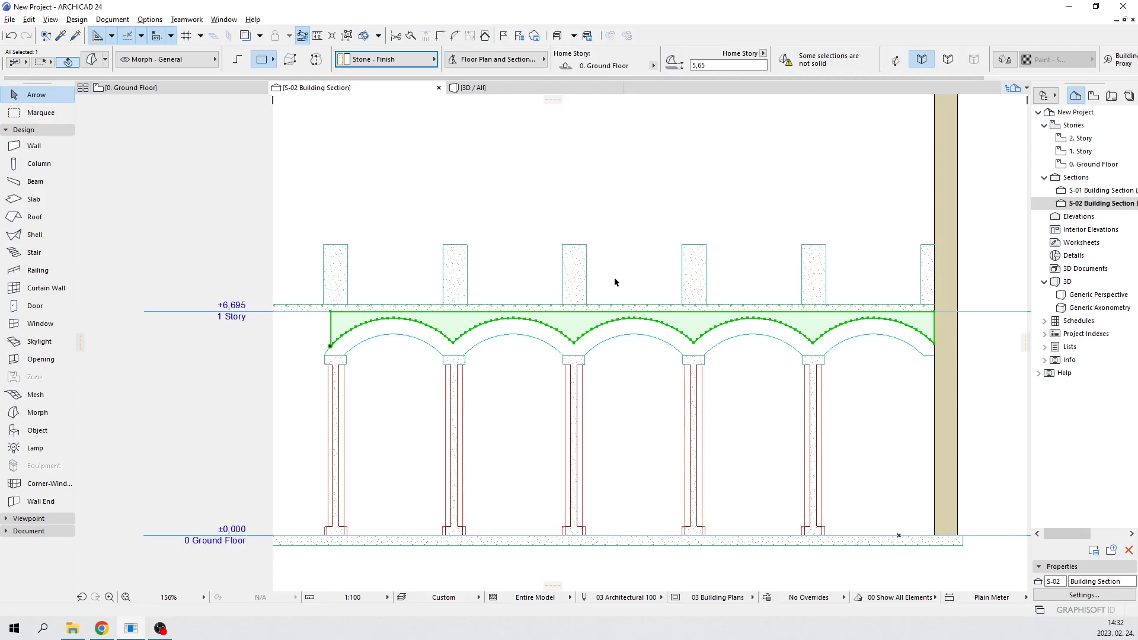
pyautogui.press('Escape')
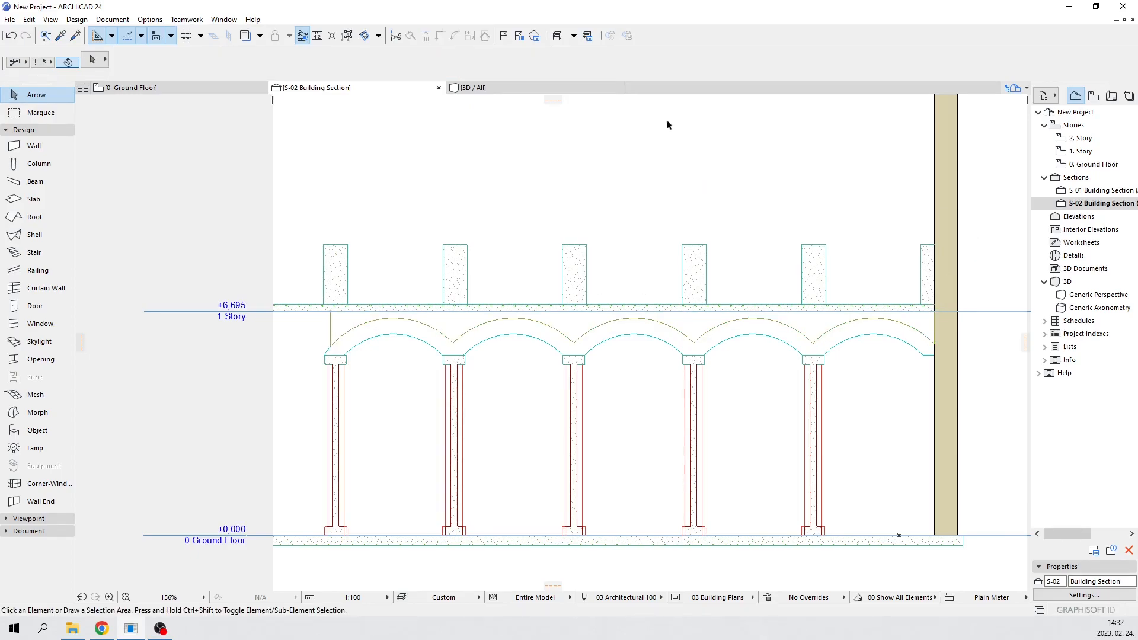
# Select the morph above the arches in 3D and move its face perpendicular to the arcade so it sits set back within the arches' depth
pyautogui.click(486, 89)
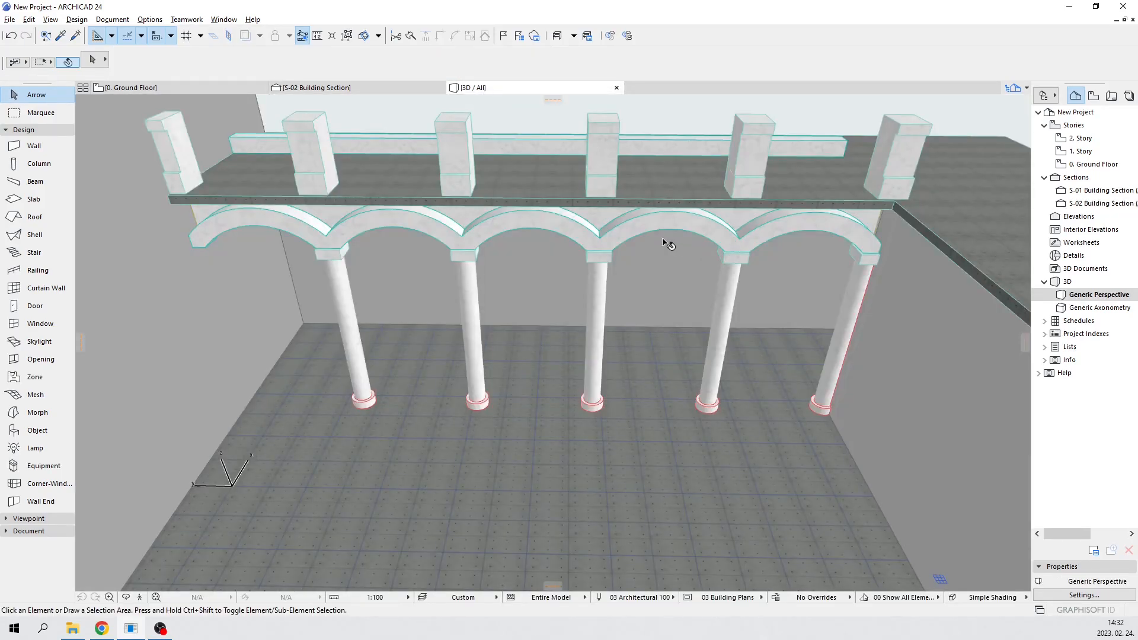
pyautogui.click(604, 217)
pyautogui.keyDown('shift'); pyautogui.moveTo(681, 285); pyautogui.dragTo(508, 267, button='middle'); pyautogui.keyUp('shift')
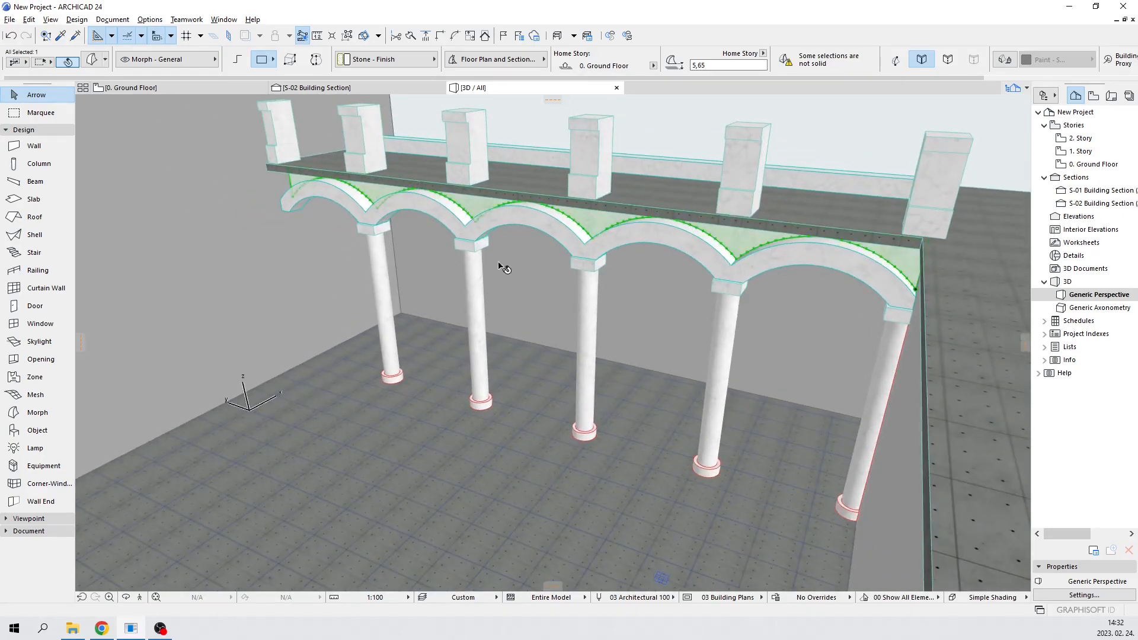
pyautogui.scroll(3, 450, 236)
pyautogui.keyDown('shift'); pyautogui.moveTo(451, 236); pyautogui.dragTo(531, 249, button='middle'); pyautogui.keyUp('shift')
pyautogui.keyDown('shift'); pyautogui.moveTo(769, 245); pyautogui.dragTo(613, 187, button='middle'); pyautogui.keyUp('shift')
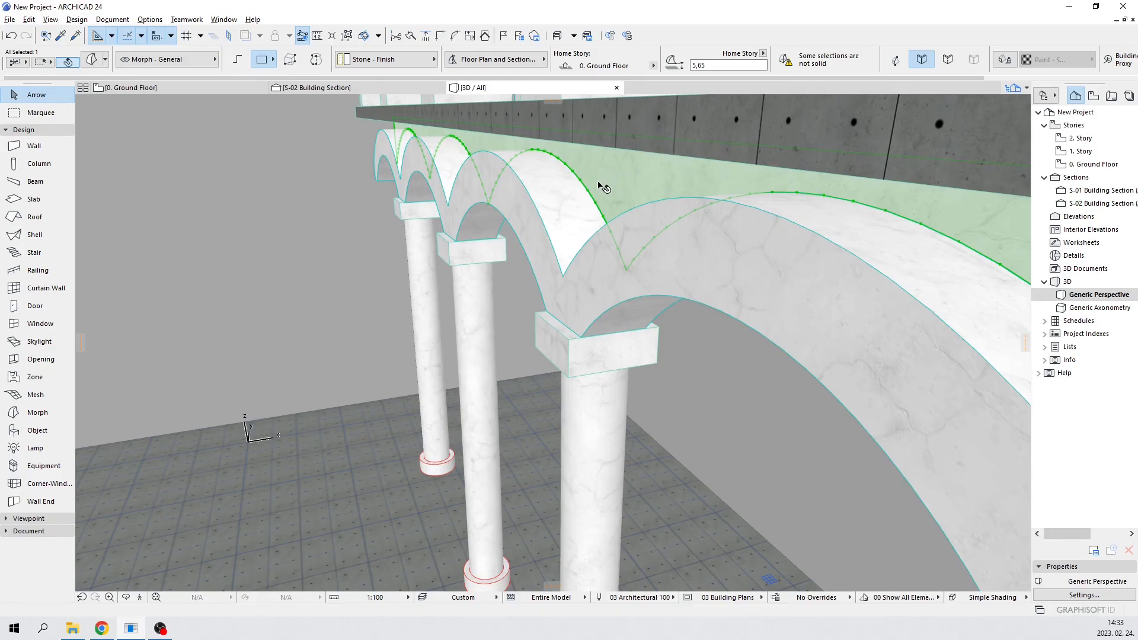
pyautogui.click(600, 184)
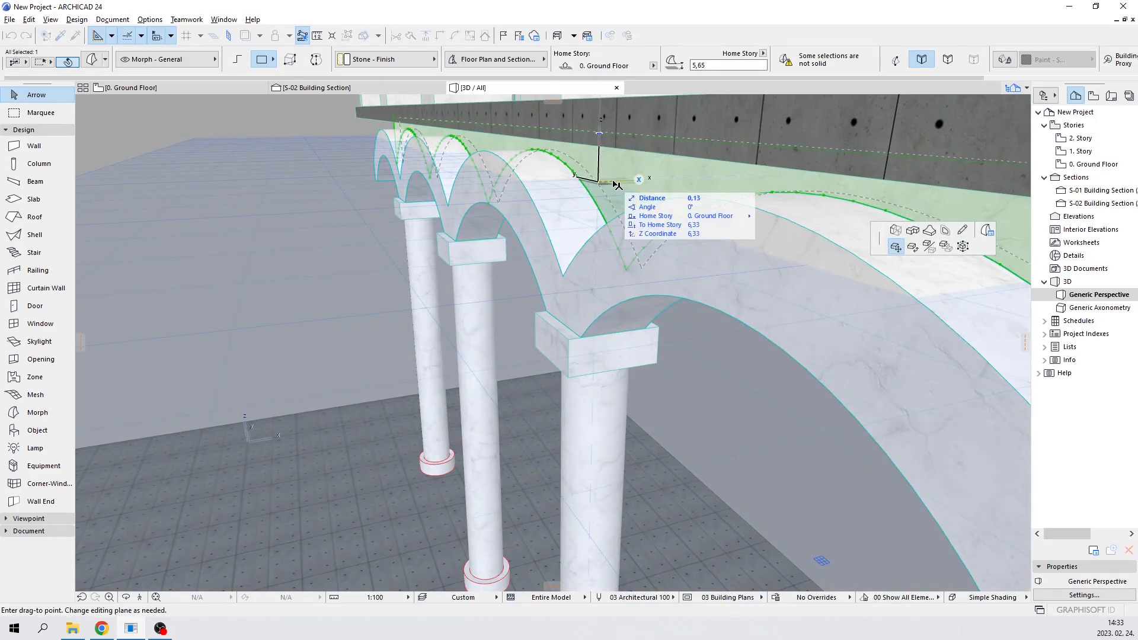
pyautogui.click(614, 184)
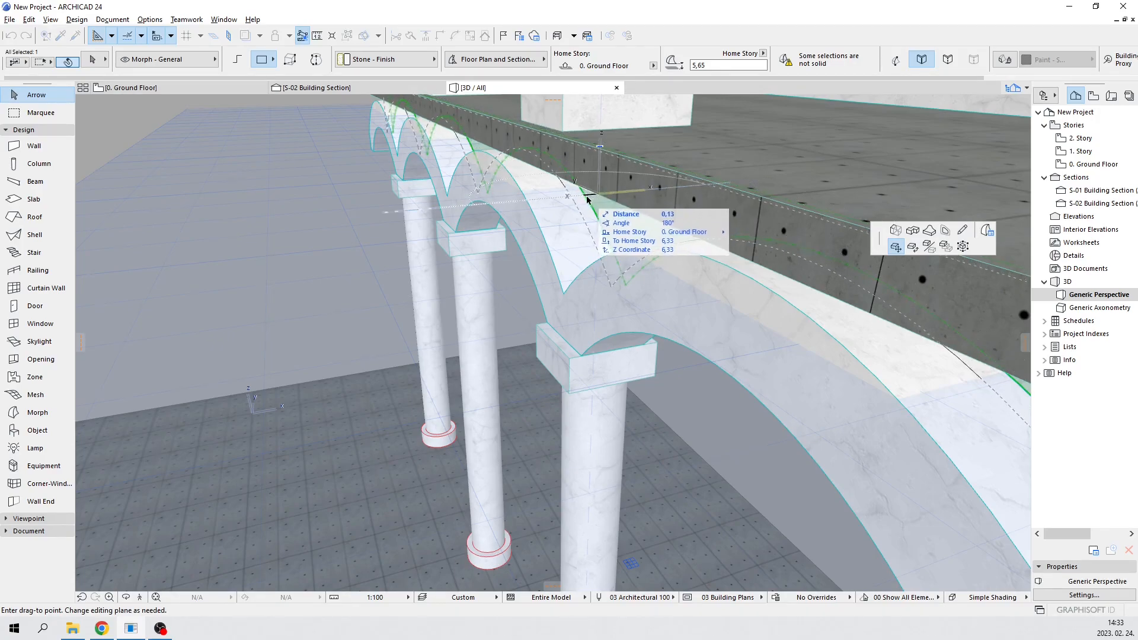
pyautogui.click(556, 204)
# Push/pull the morph face above the arches about 0.33 m along the arches' depth to give it thickness, and deselect it
pyautogui.keyDown('shift'); pyautogui.moveTo(641, 266); pyautogui.dragTo(492, 175, button='middle'); pyautogui.keyUp('shift')
pyautogui.click(472, 148)
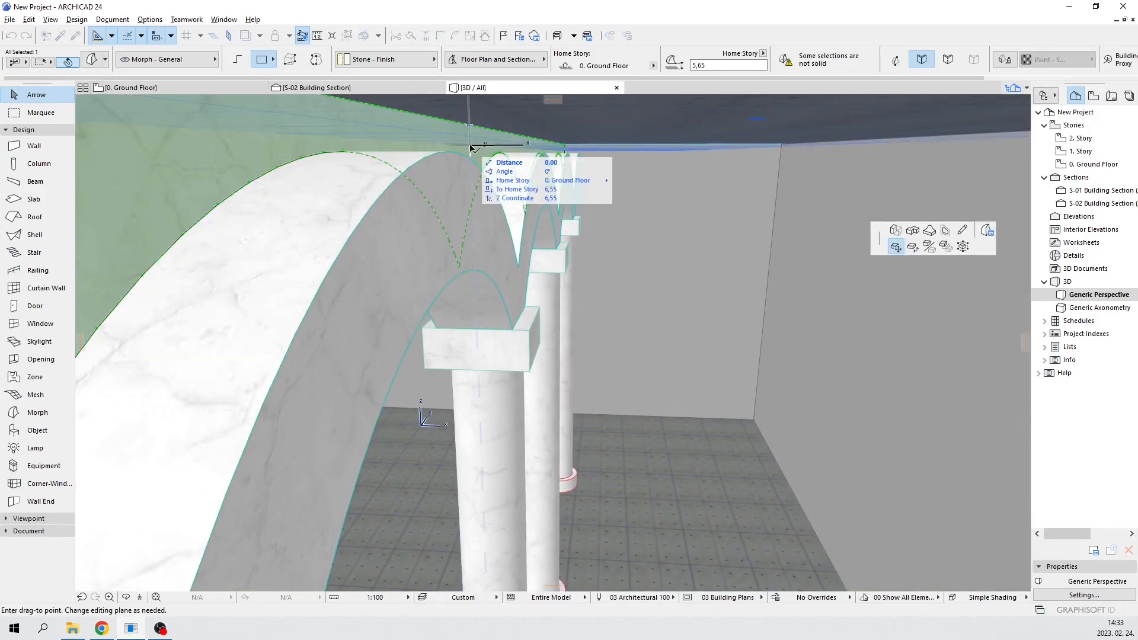
pyautogui.click(895, 232)
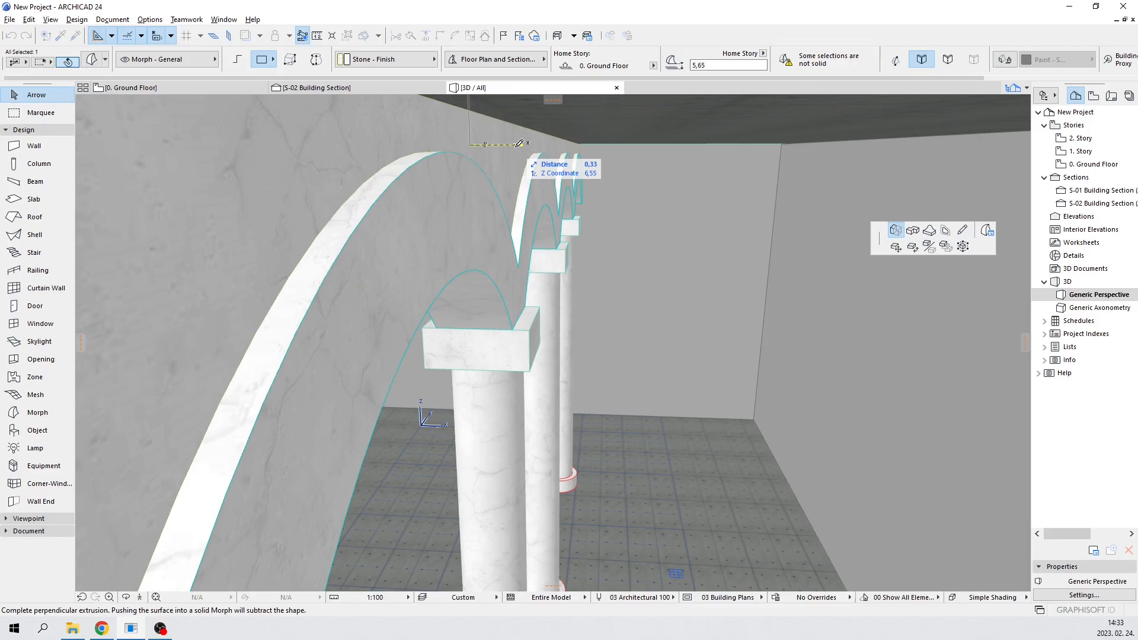
pyautogui.click(519, 143)
pyautogui.keyDown('shift'); pyautogui.moveTo(480, 269); pyautogui.dragTo(617, 264, button='middle'); pyautogui.keyUp('shift')
pyautogui.scroll(-3, 537, 256)
pyautogui.keyDown('shift'); pyautogui.moveTo(538, 257); pyautogui.dragTo(736, 301, button='middle'); pyautogui.keyUp('shift')
pyautogui.scroll(-3, 736, 301)
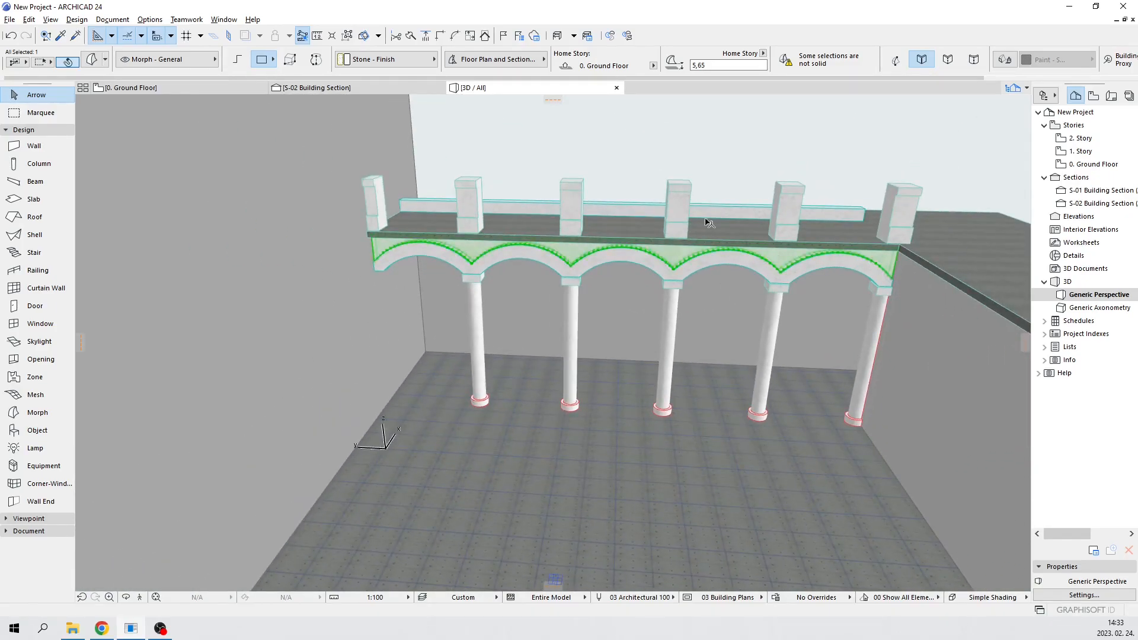
pyautogui.click(714, 148)
# Check the morph in the Ground Floor plan and make the __POD layer visible in the S-02 Building Section
pyautogui.press('F2')
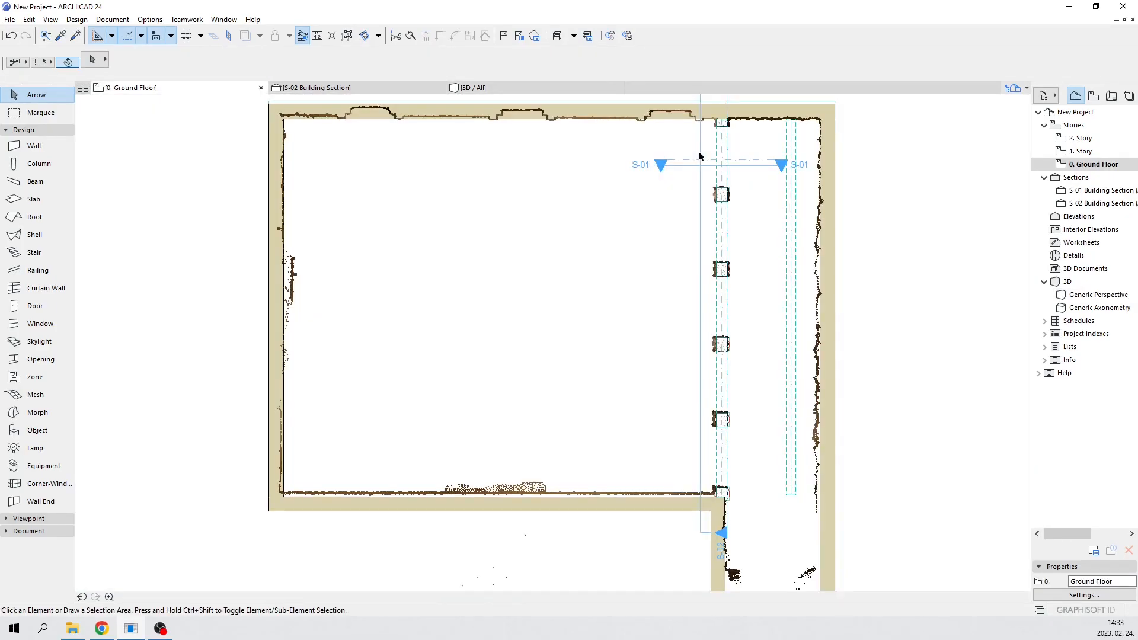
pyautogui.scroll(-1, 808, 221)
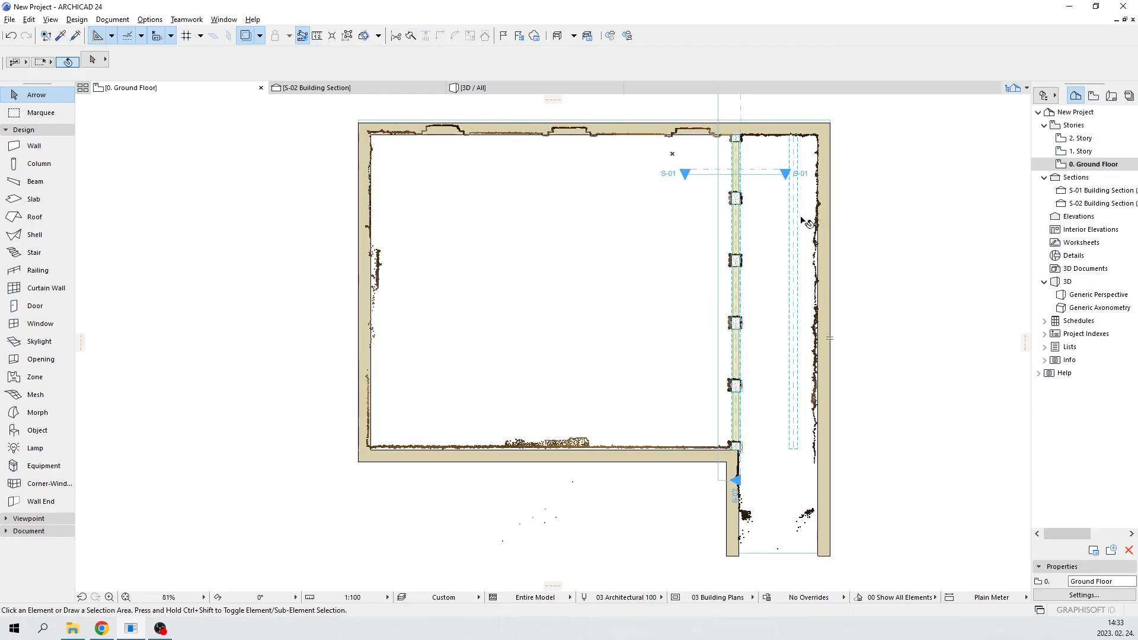
pyautogui.moveTo(800, 282); pyautogui.dragTo(727, 307, button='middle')
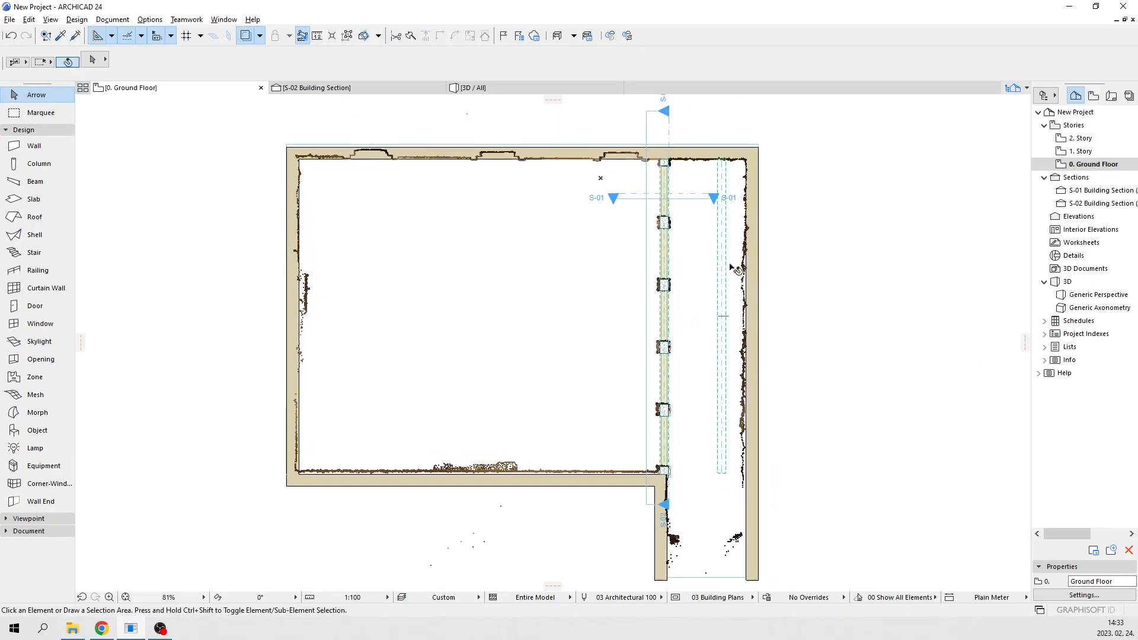
pyautogui.click(325, 90)
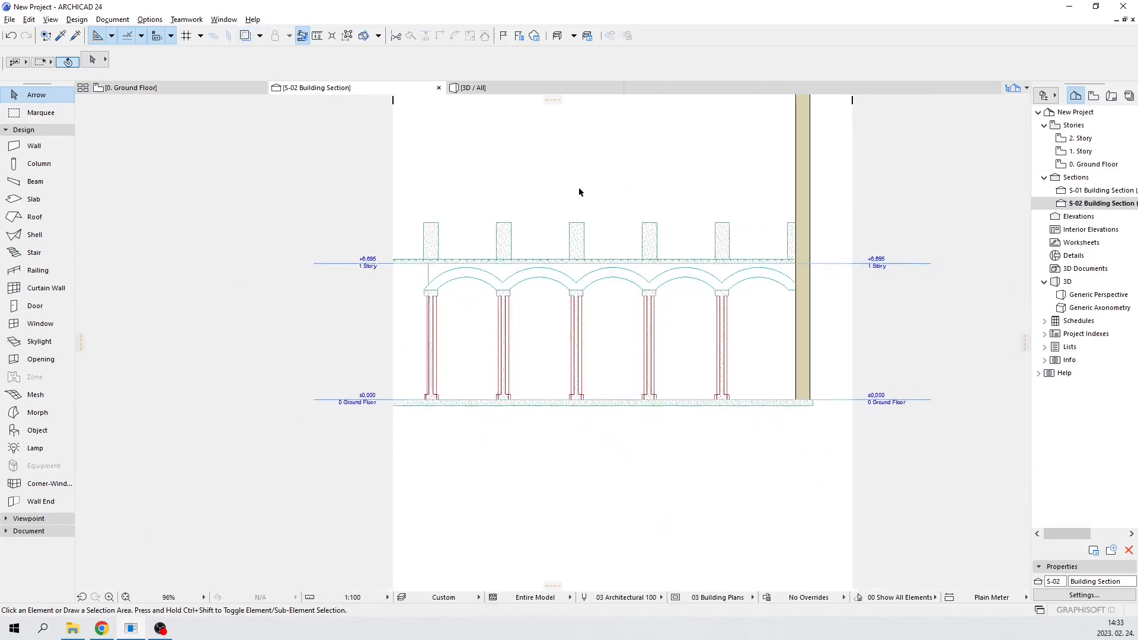
pyautogui.moveTo(588, 202); pyautogui.dragTo(597, 277, button='middle')
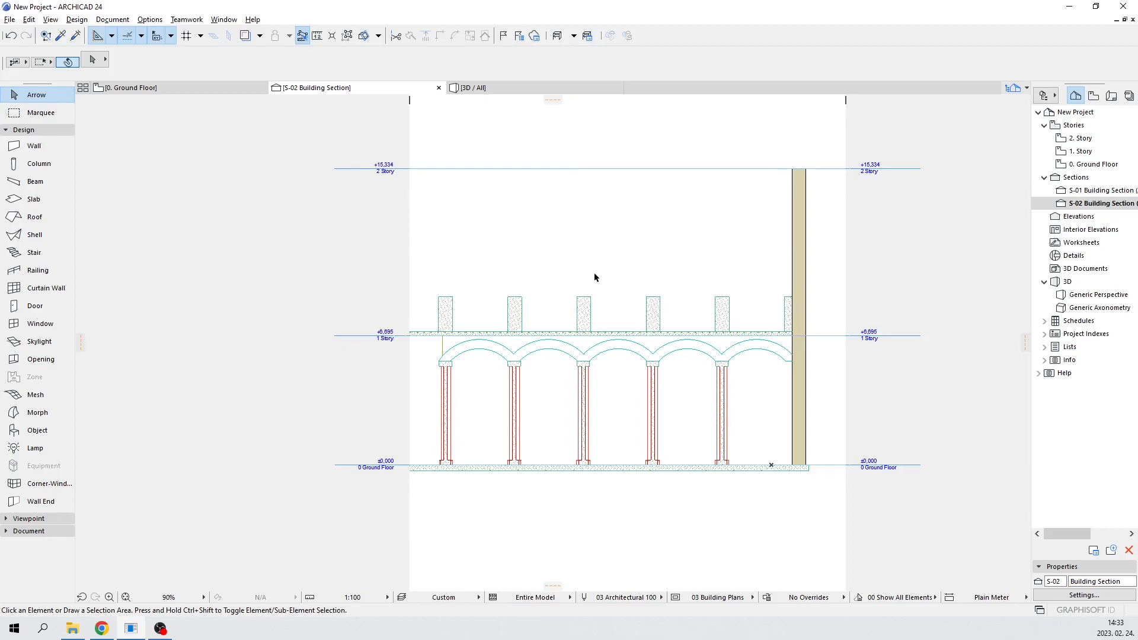
pyautogui.hotkey('ctrl', 'l')
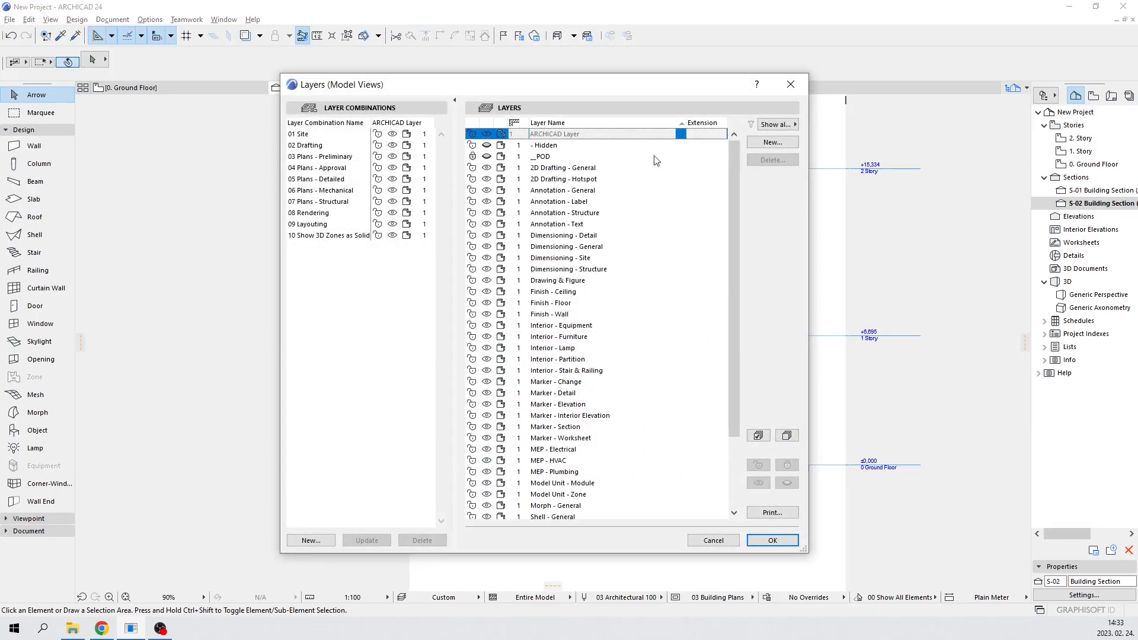
pyautogui.click(489, 158)
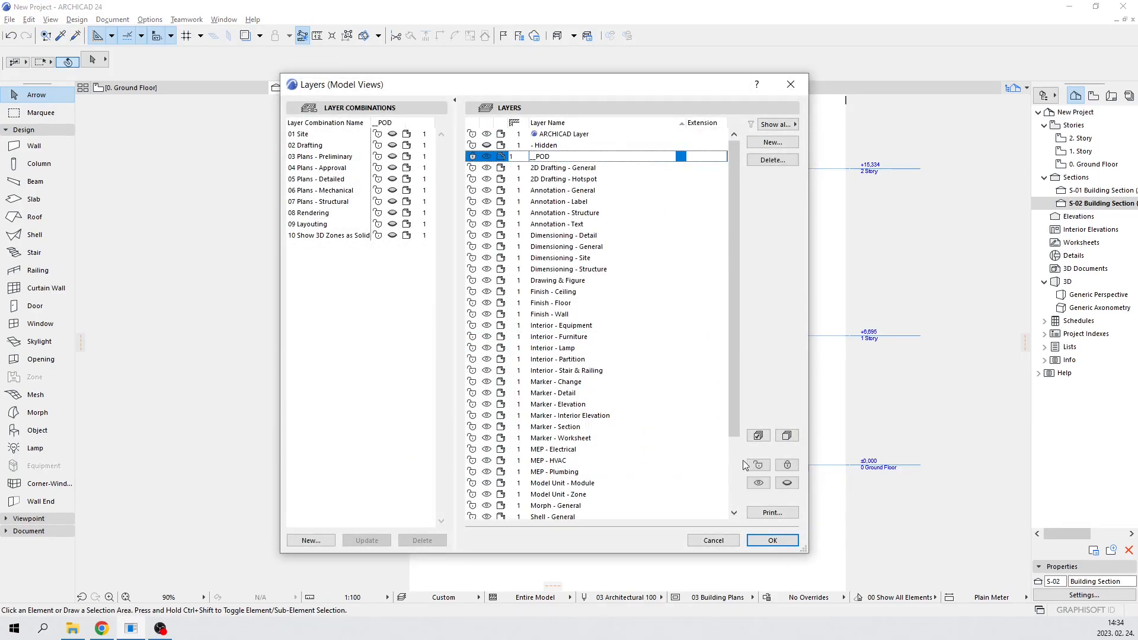
pyautogui.click(758, 541)
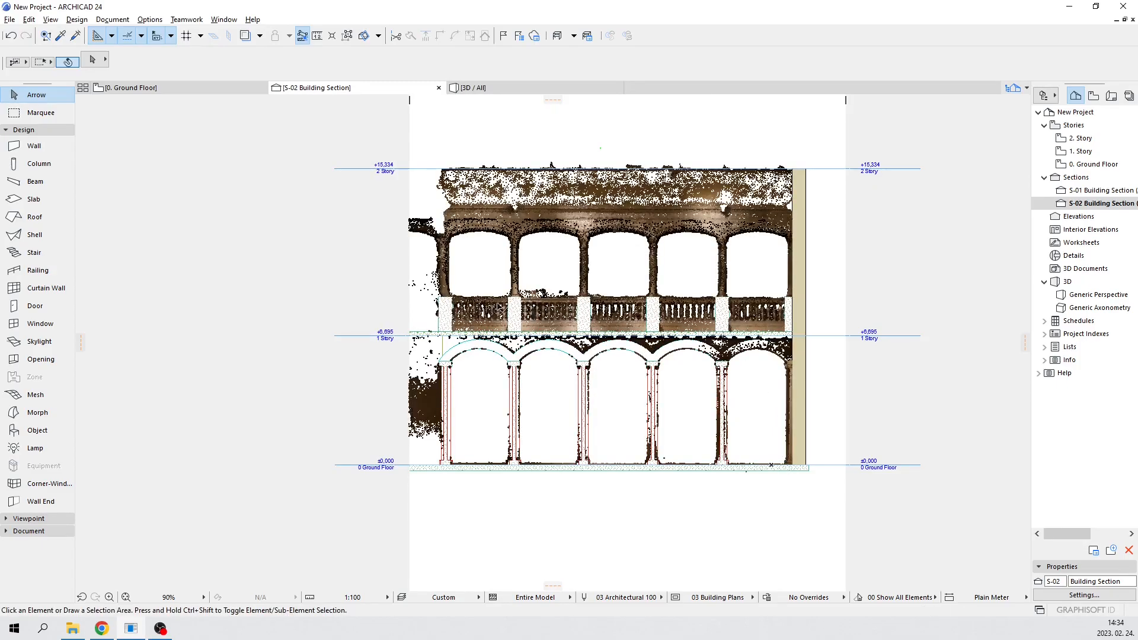
# Inspect the upper-story balustrade in the section's point cloud and open the 1. Story floor plan
pyautogui.scroll(5, 555, 325)
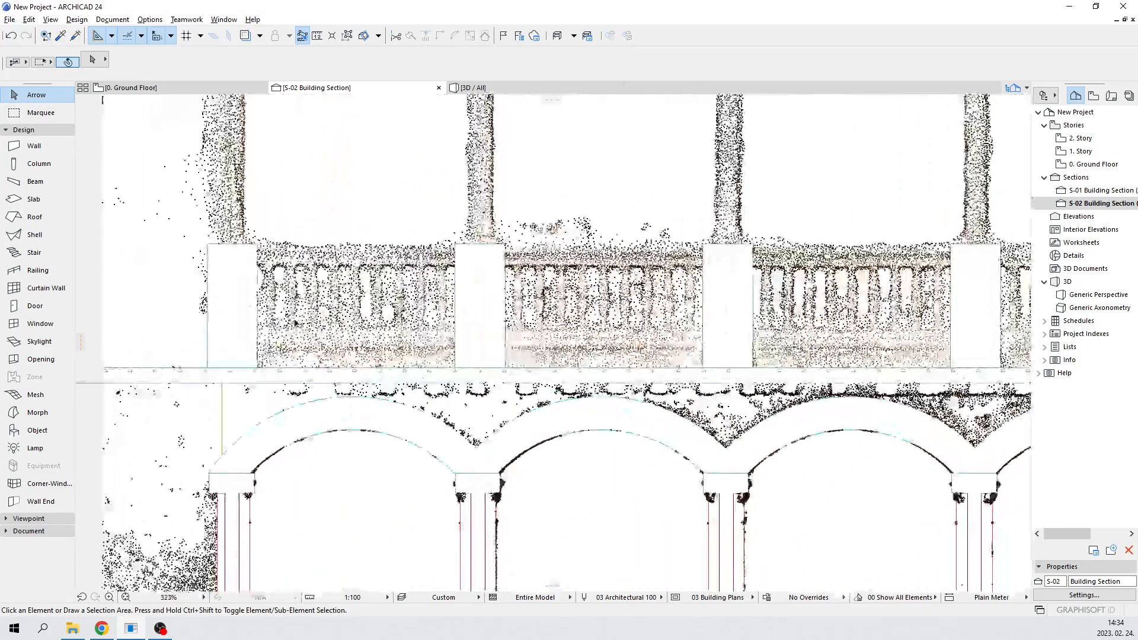
pyautogui.scroll(-3, 395, 276)
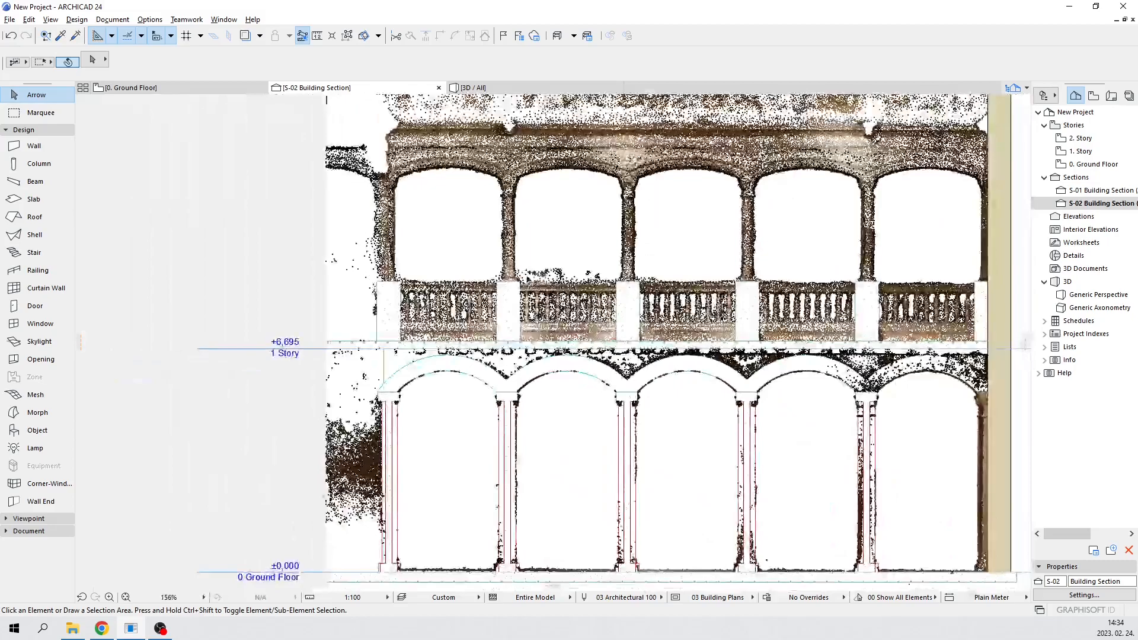
pyautogui.scroll(-1, 462, 240)
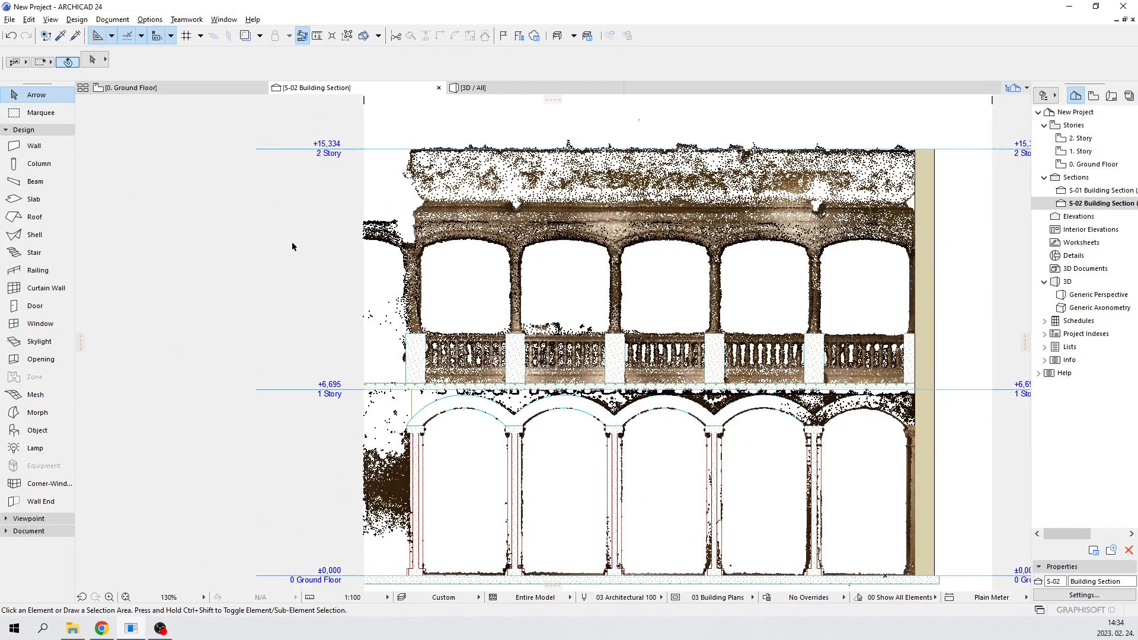
pyautogui.press('F2')
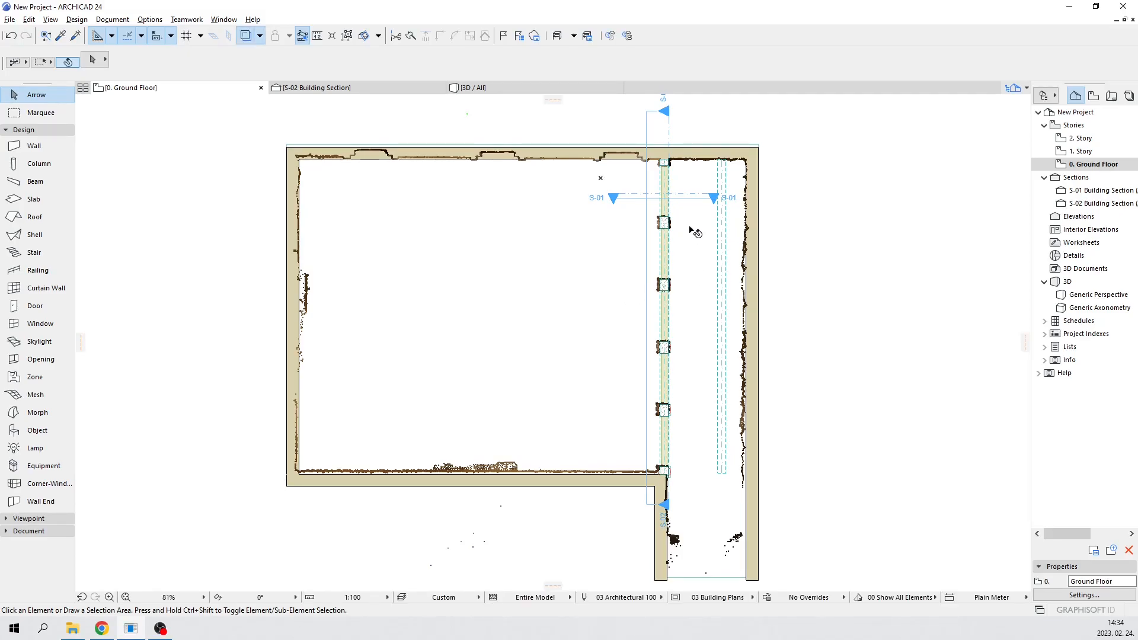
pyautogui.scroll(2, 695, 233)
pyautogui.rightClick(148, 96)
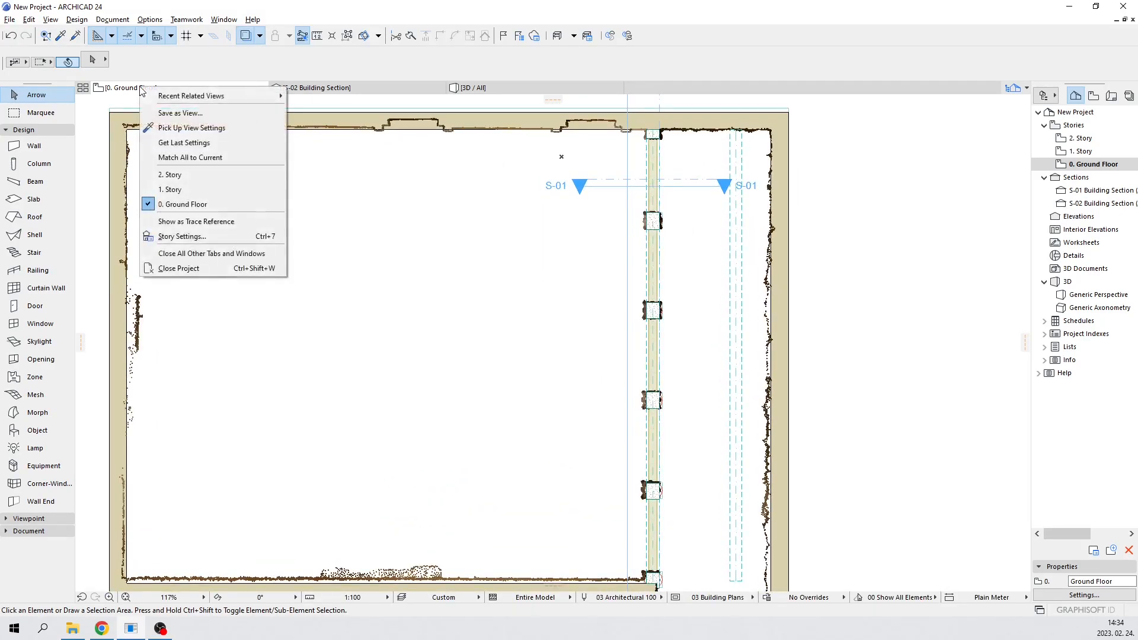
pyautogui.click(170, 189)
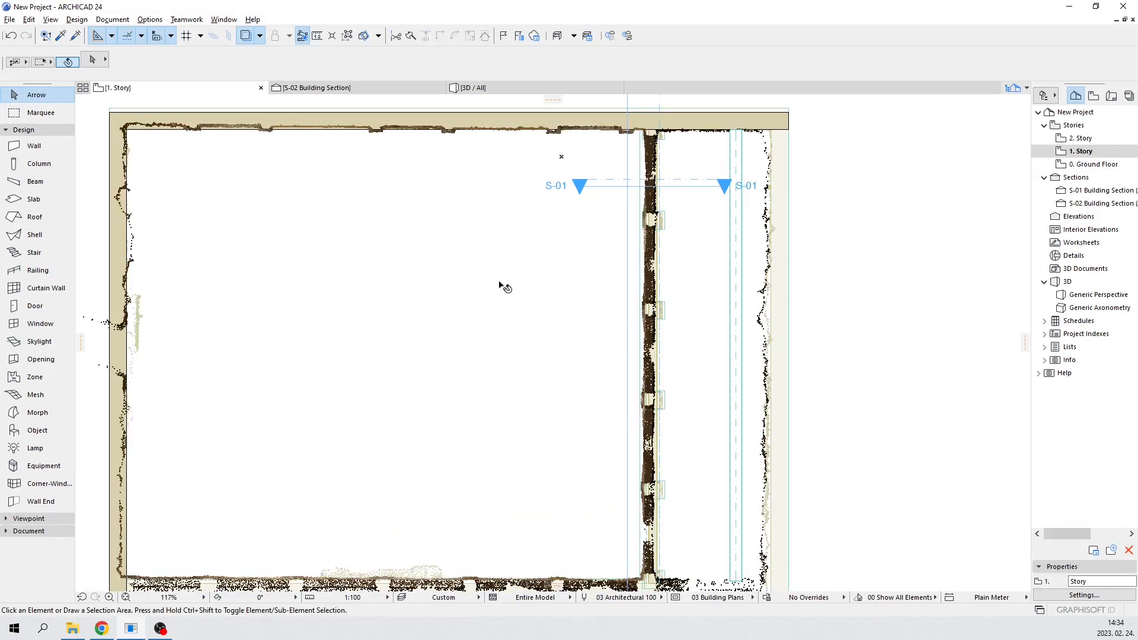
# Move the stone beam in the first-story corridor horizontally onto the balustrade line of the point cloud and deselect it
pyautogui.scroll(2, 741, 279)
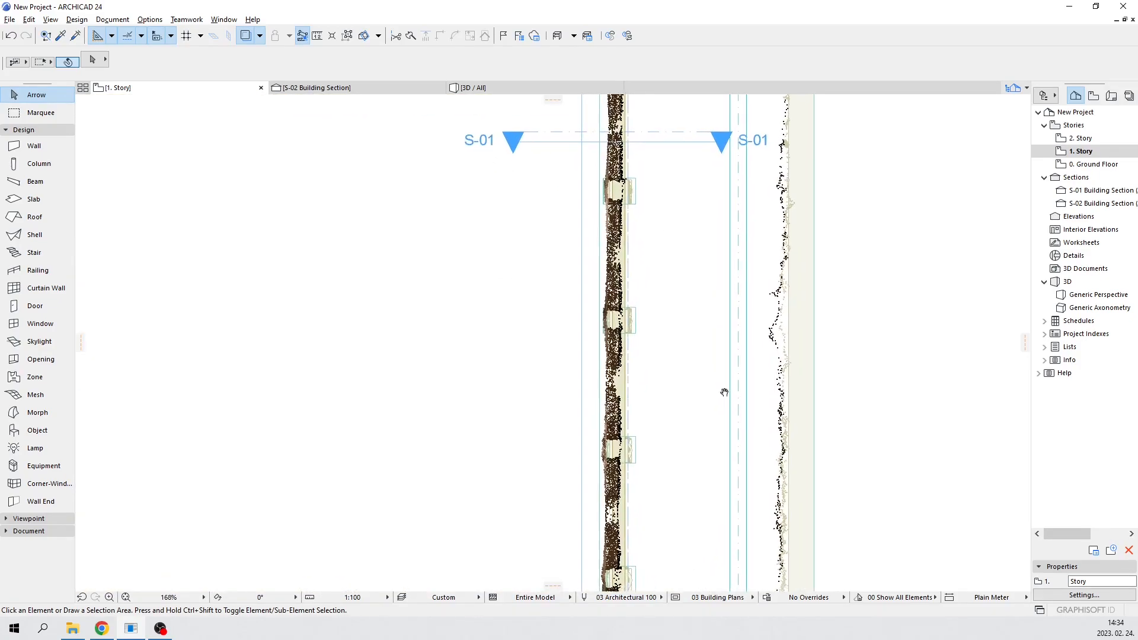
pyautogui.moveTo(755, 406); pyautogui.dragTo(757, 350, button='middle')
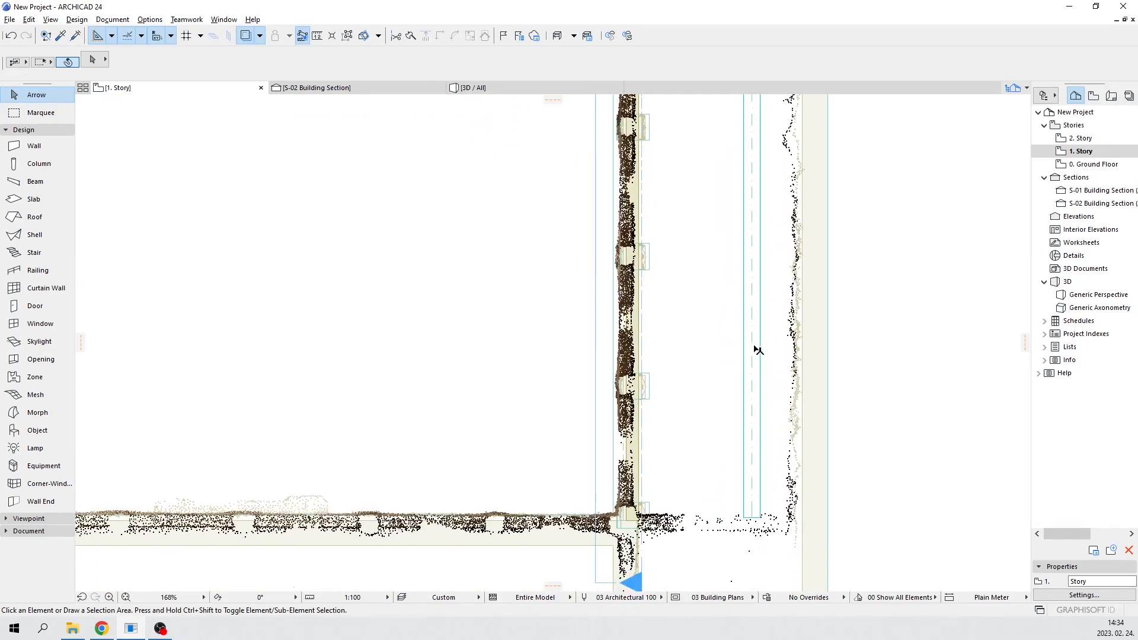
pyautogui.click(761, 381)
pyautogui.scroll(4, 743, 453)
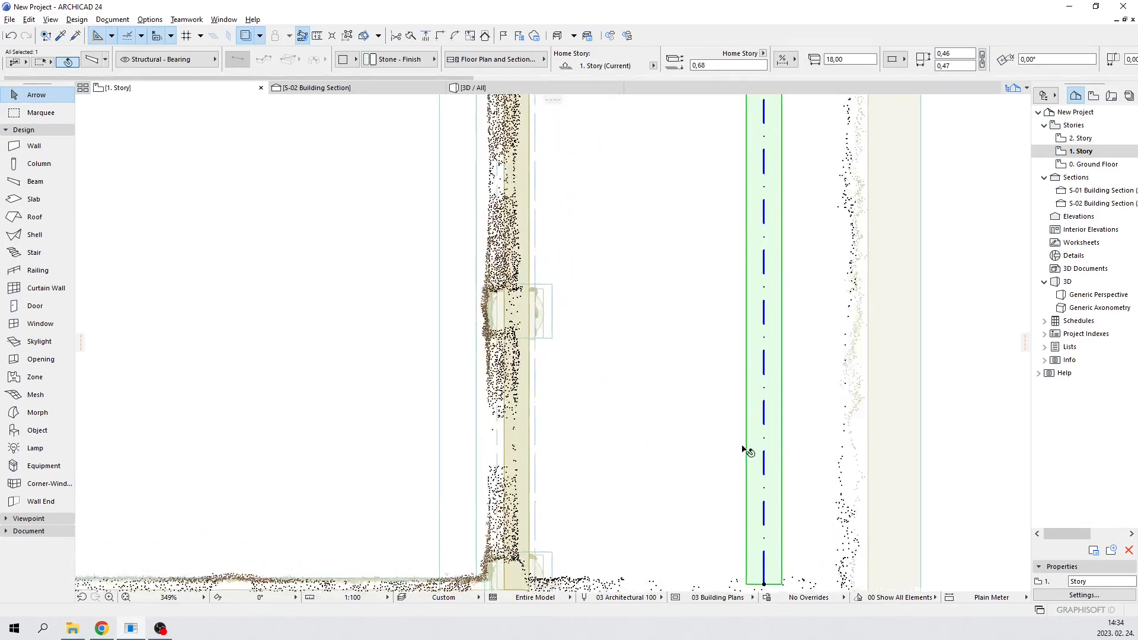
pyautogui.scroll(-6, 744, 451)
pyautogui.click(751, 452)
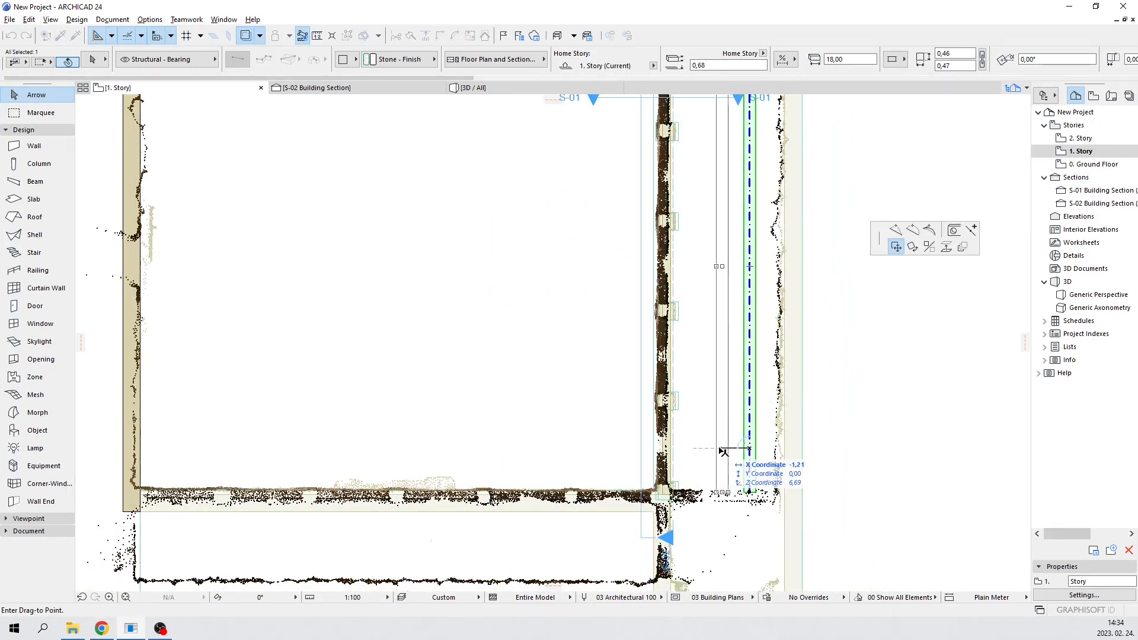
pyautogui.scroll(6, 722, 451)
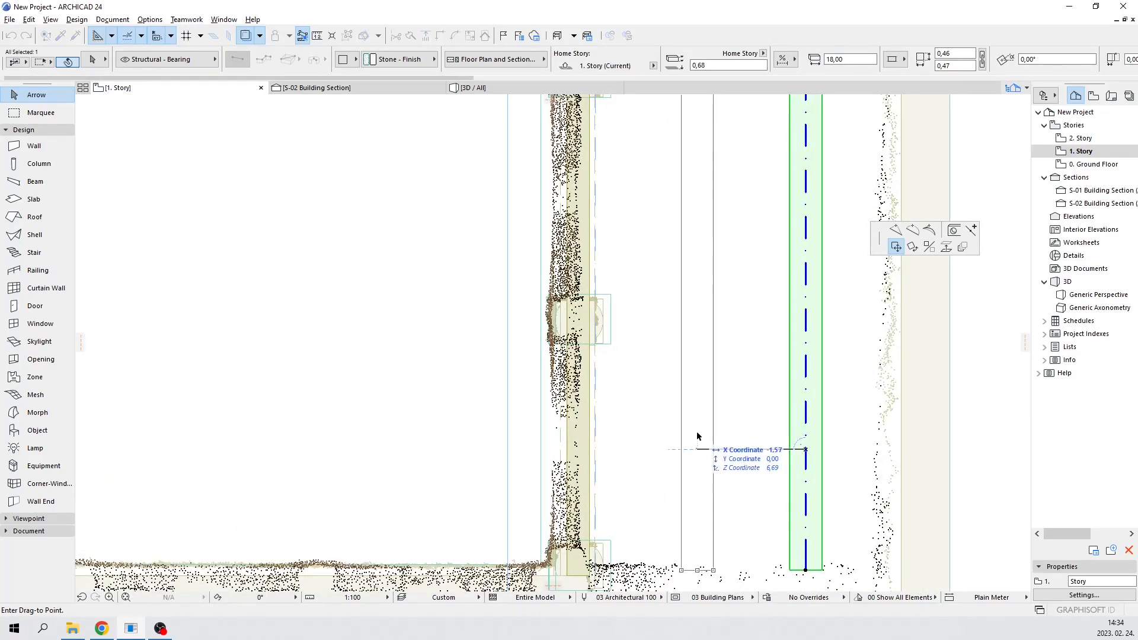
pyautogui.scroll(5, 634, 422)
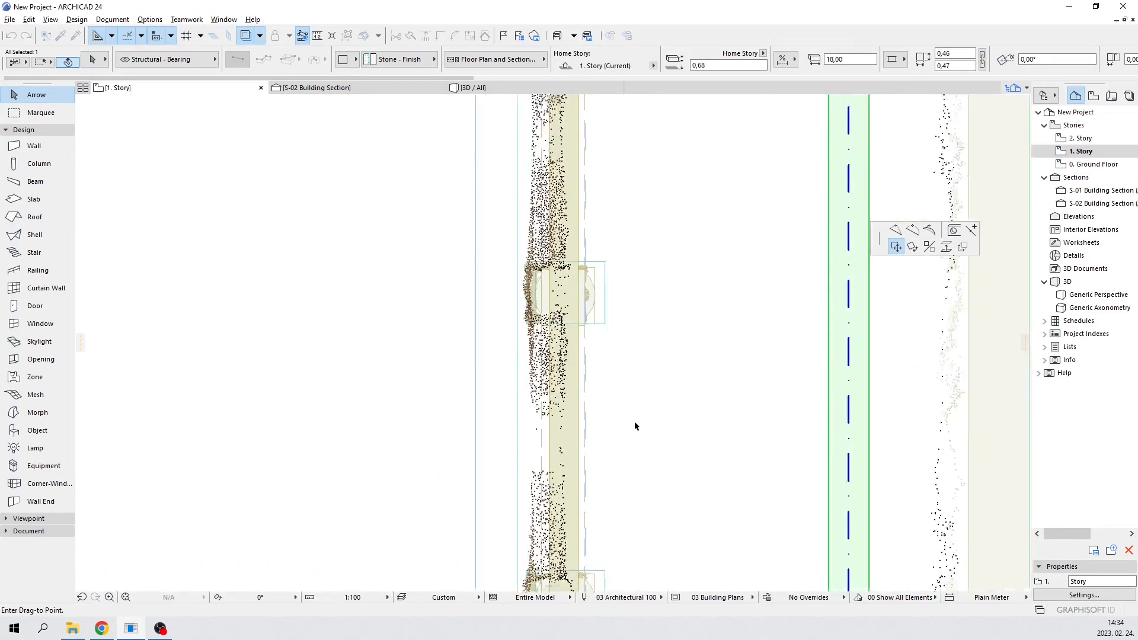
pyautogui.scroll(-5, 634, 425)
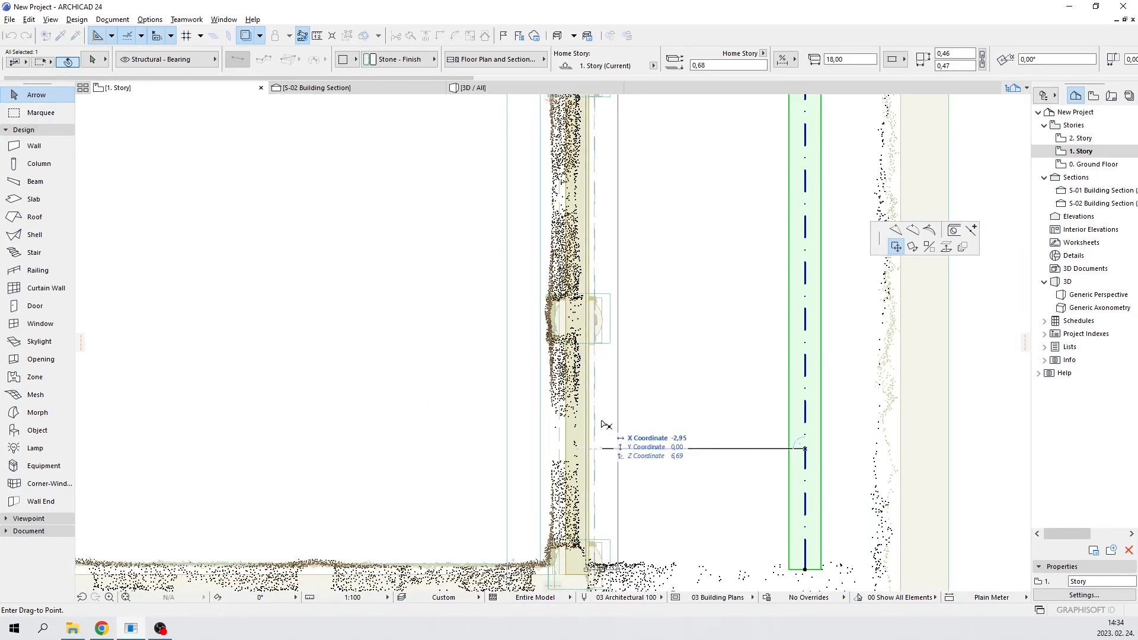
pyautogui.click(571, 425)
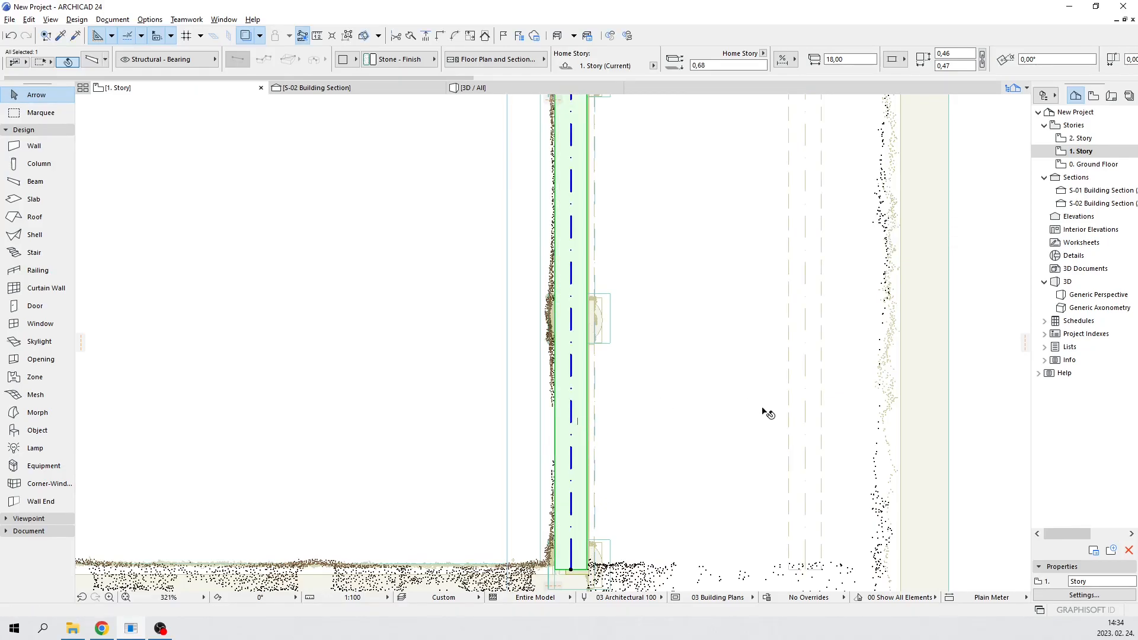
pyautogui.click(741, 330)
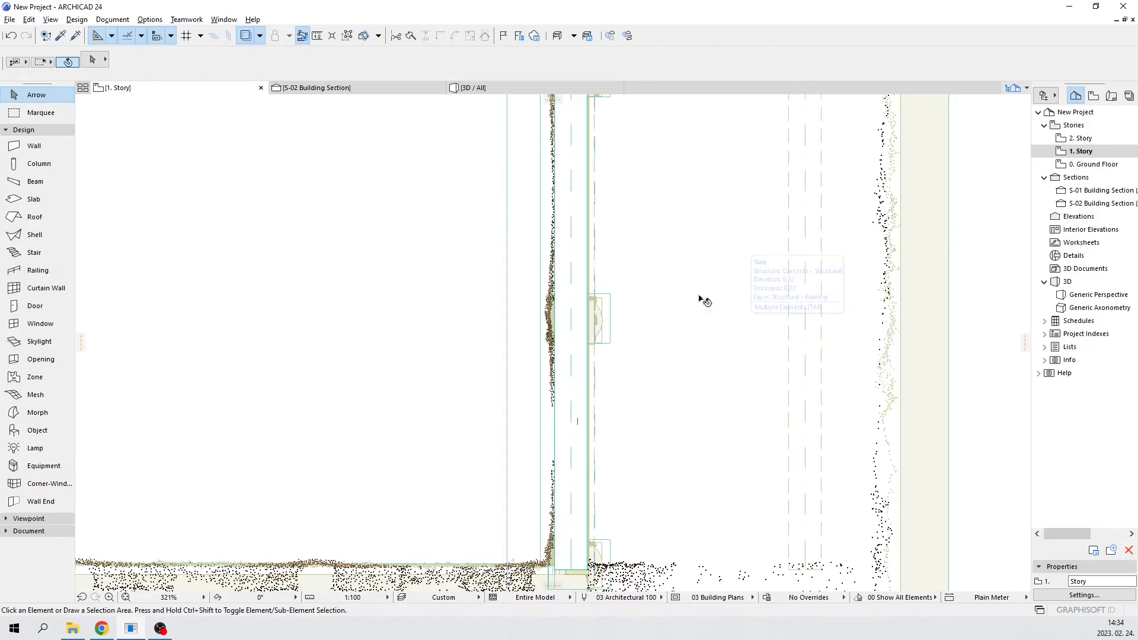
# In the S-02 Building Section, measure the height from the 1. Story level up to mid-height of the balusters
pyautogui.click(326, 91)
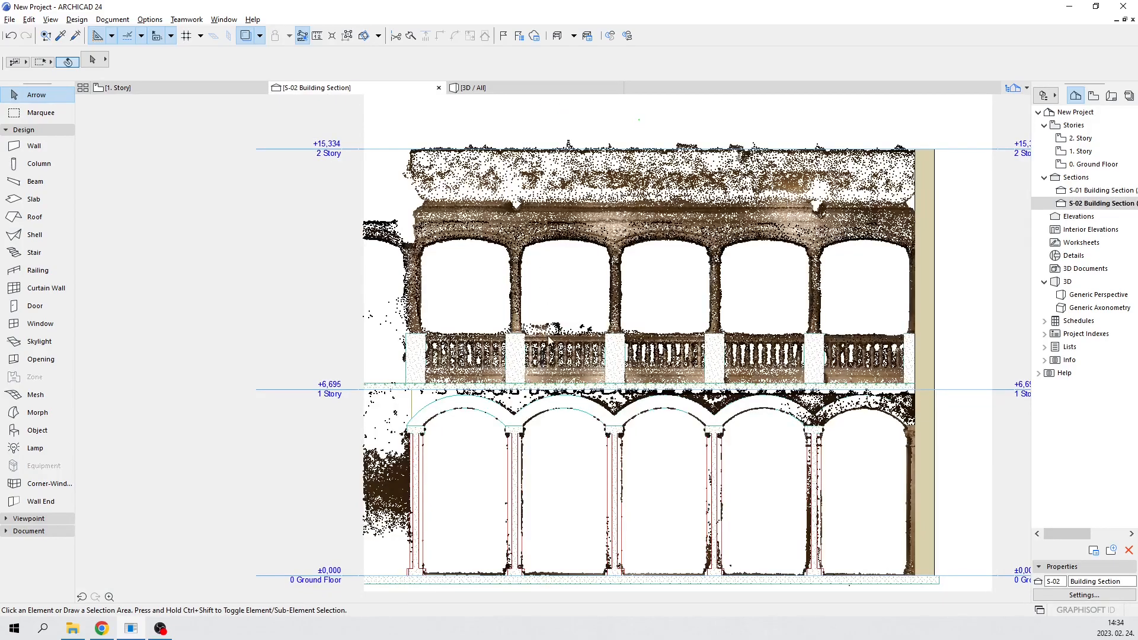
pyautogui.scroll(5, 537, 368)
pyautogui.scroll(2, 535, 369)
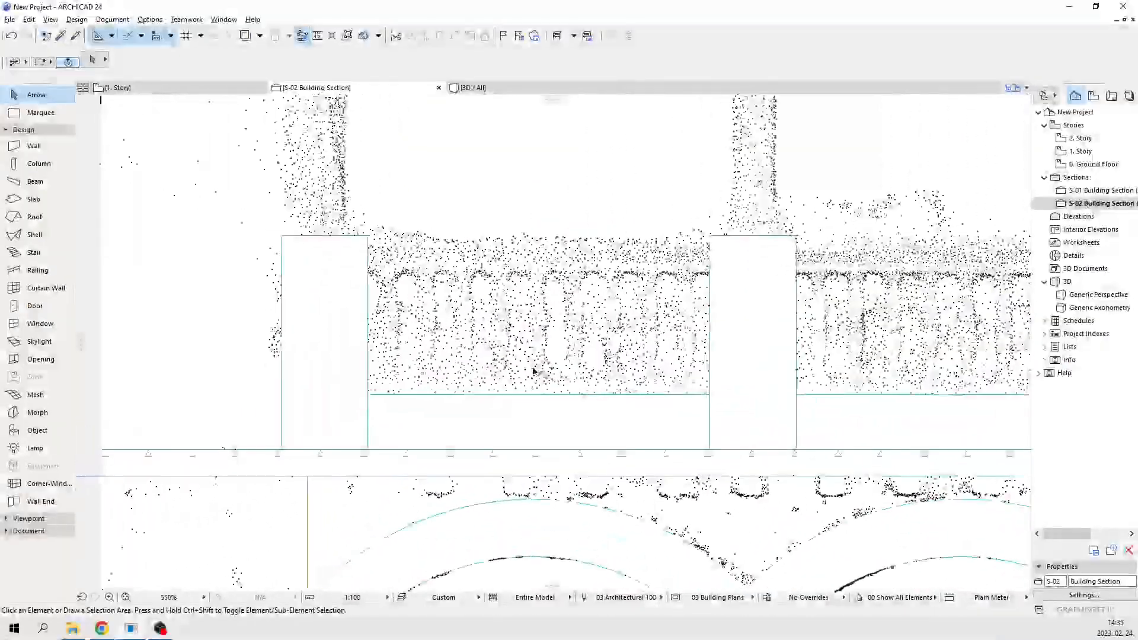
pyautogui.press('m')
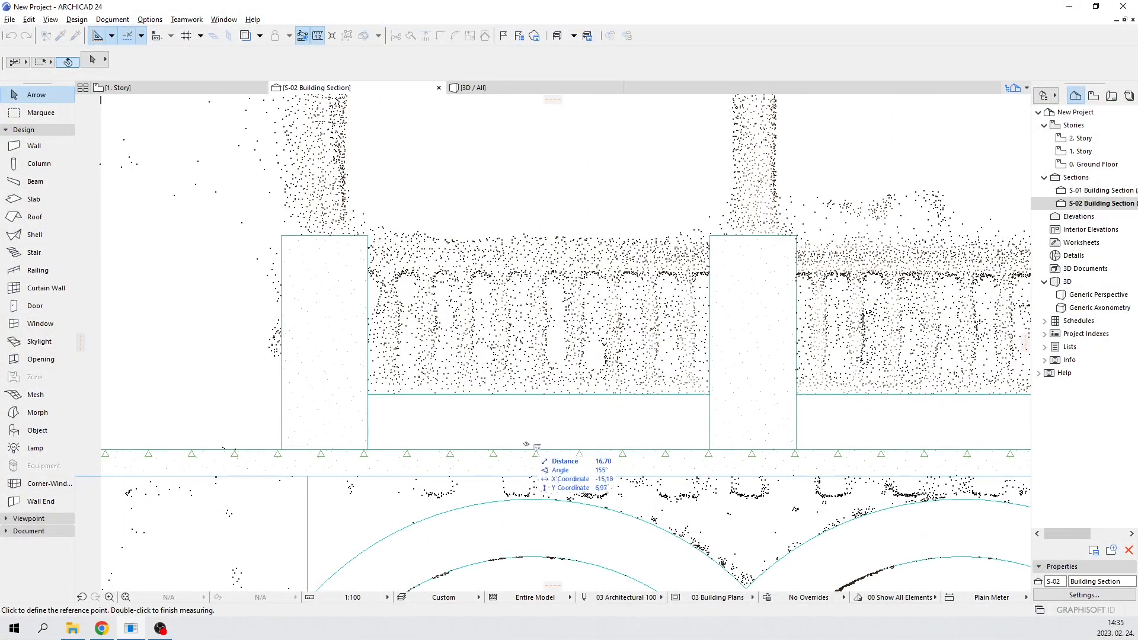
pyautogui.click(495, 476)
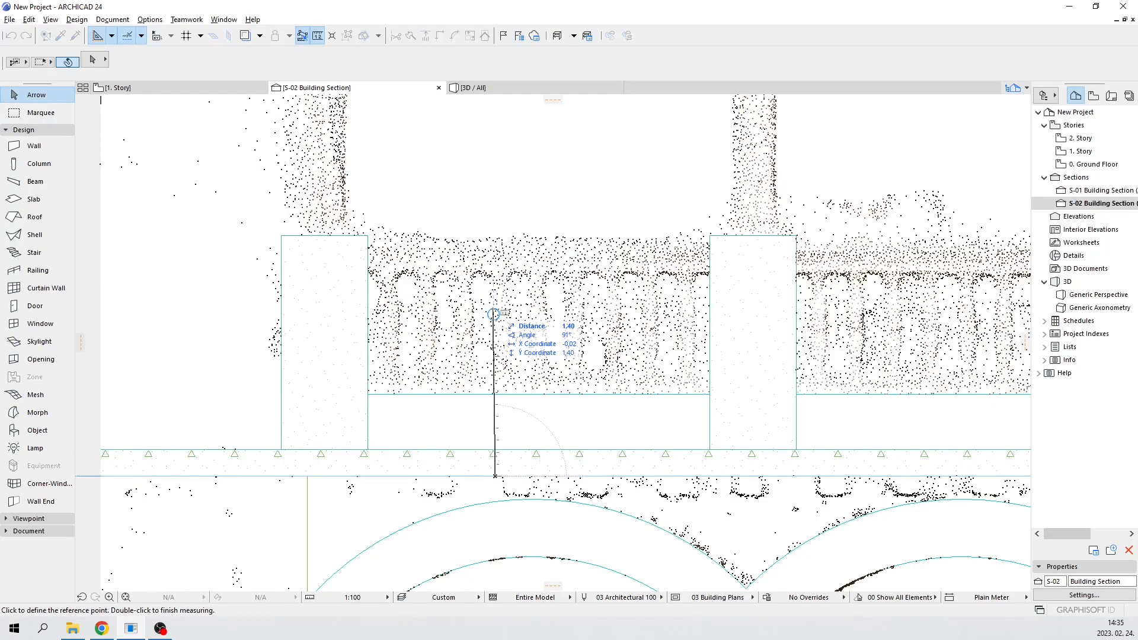
pyautogui.rightClick(495, 189)
pyautogui.click(524, 247)
# Set the floor plan cut plane height to 1,4 m above the current story in the 1. Story plan
pyautogui.click(160, 98)
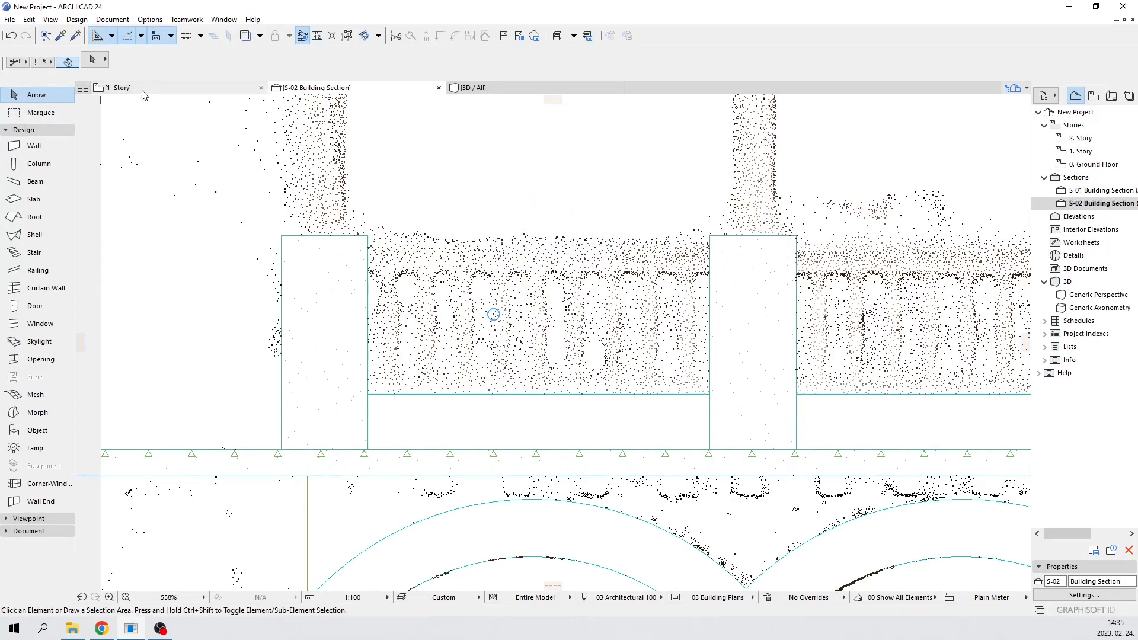
pyautogui.scroll(3, 701, 343)
pyautogui.scroll(1, 702, 344)
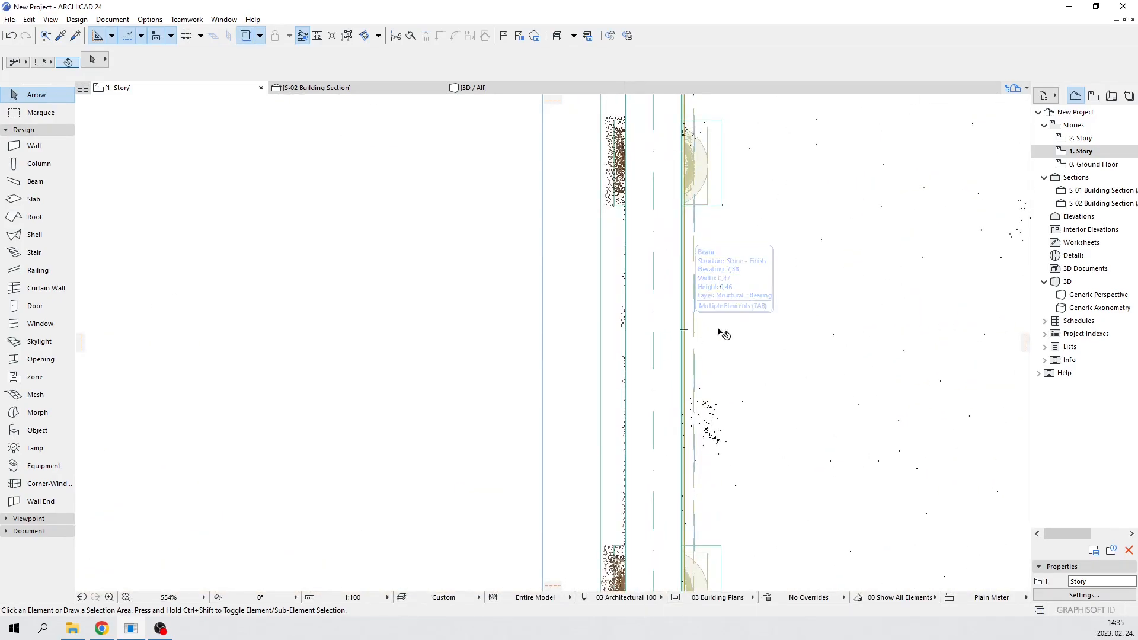
pyautogui.hotkey('ctrl', 'shift', 'f')
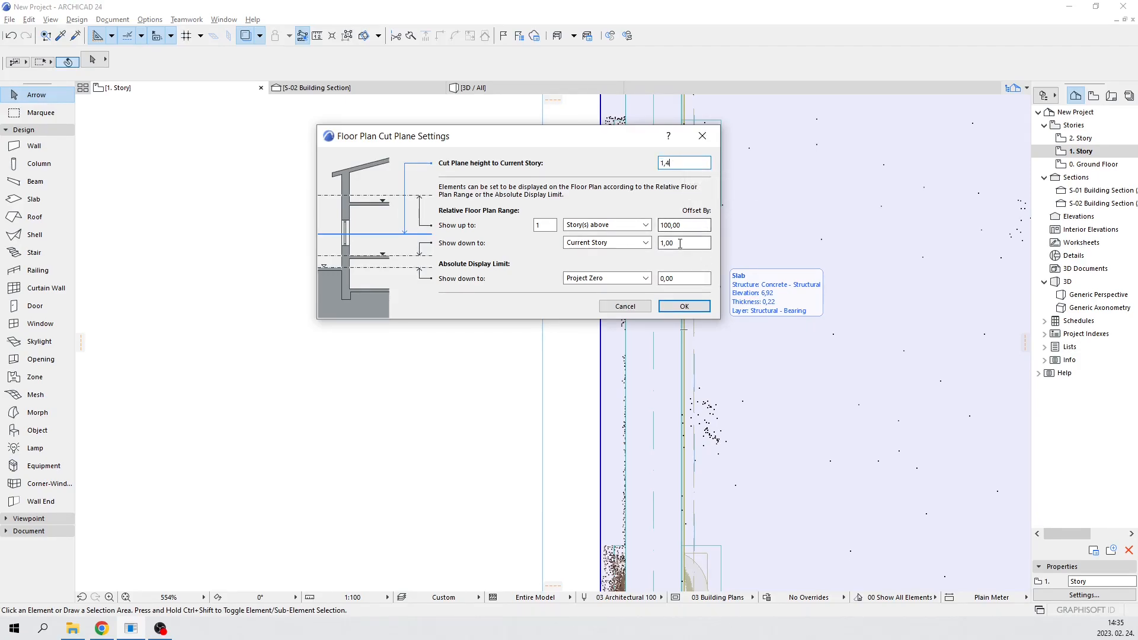
pyautogui.click(683, 306)
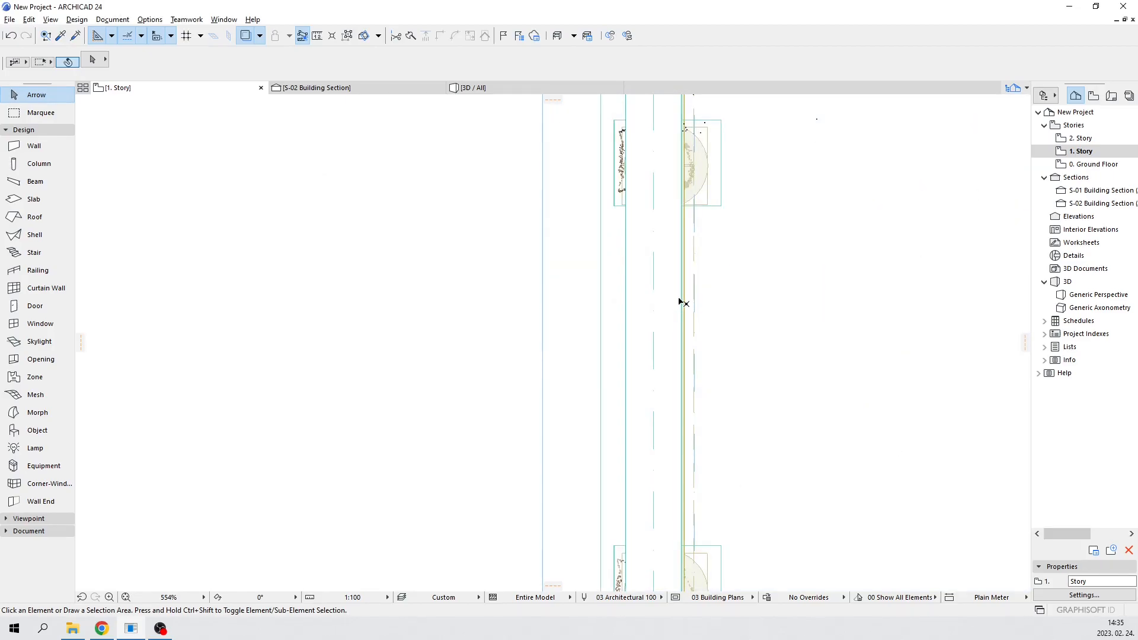
# Move the stone beam horizontally off the balustrade line toward the courtyard, uncovering the baluster outlines in the point cloud
pyautogui.click(664, 297)
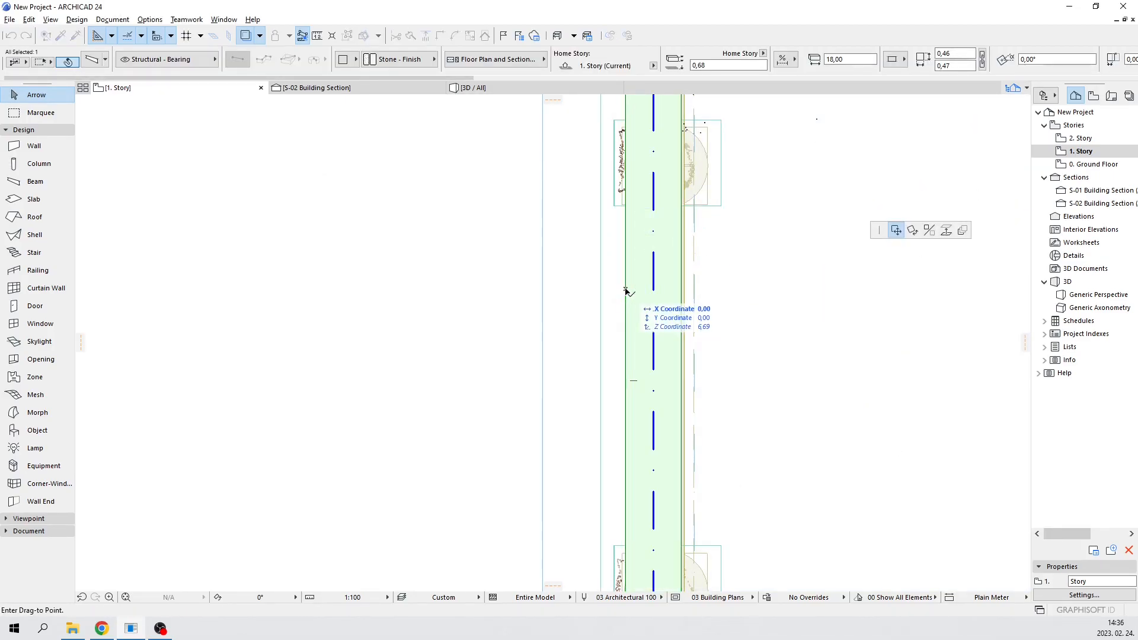
pyautogui.click(514, 300)
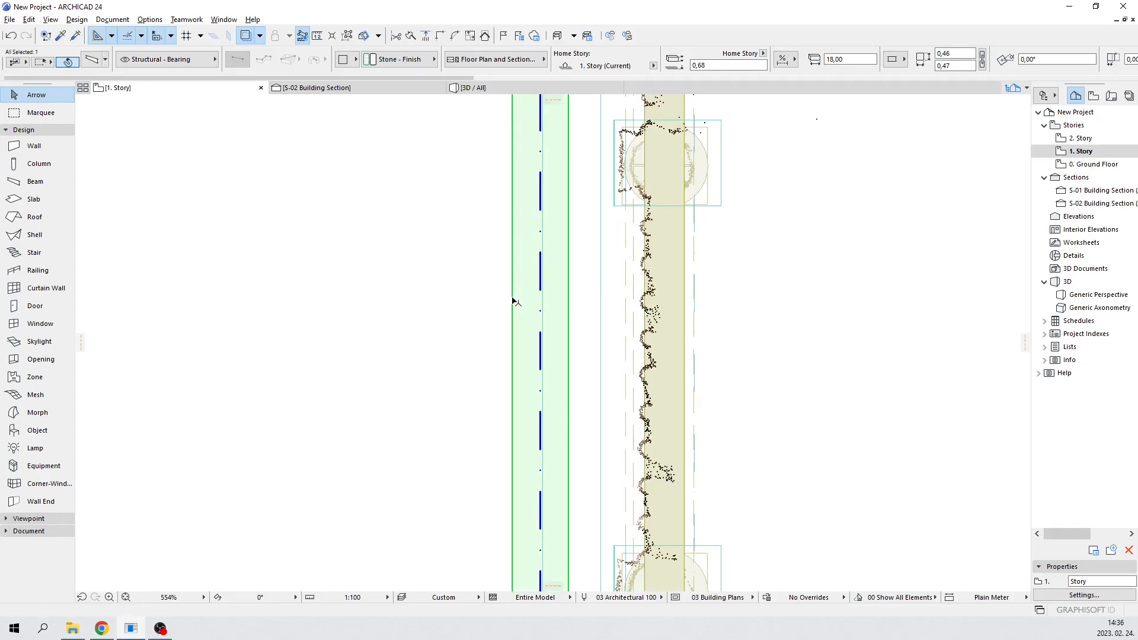
pyautogui.scroll(-8, 364, 323)
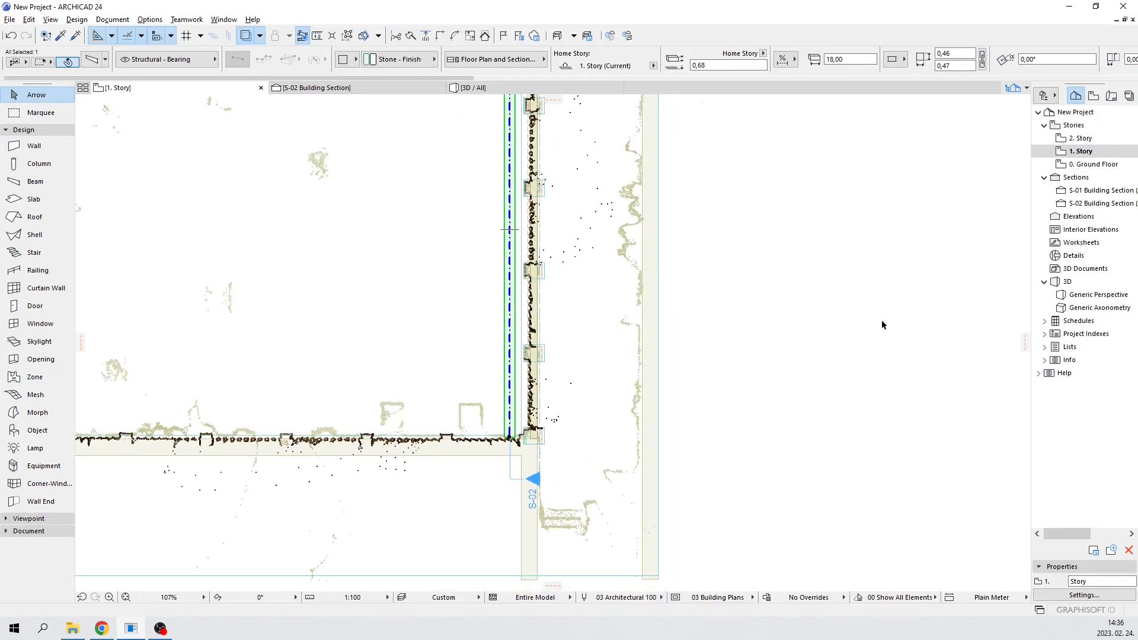
pyautogui.scroll(6, 551, 338)
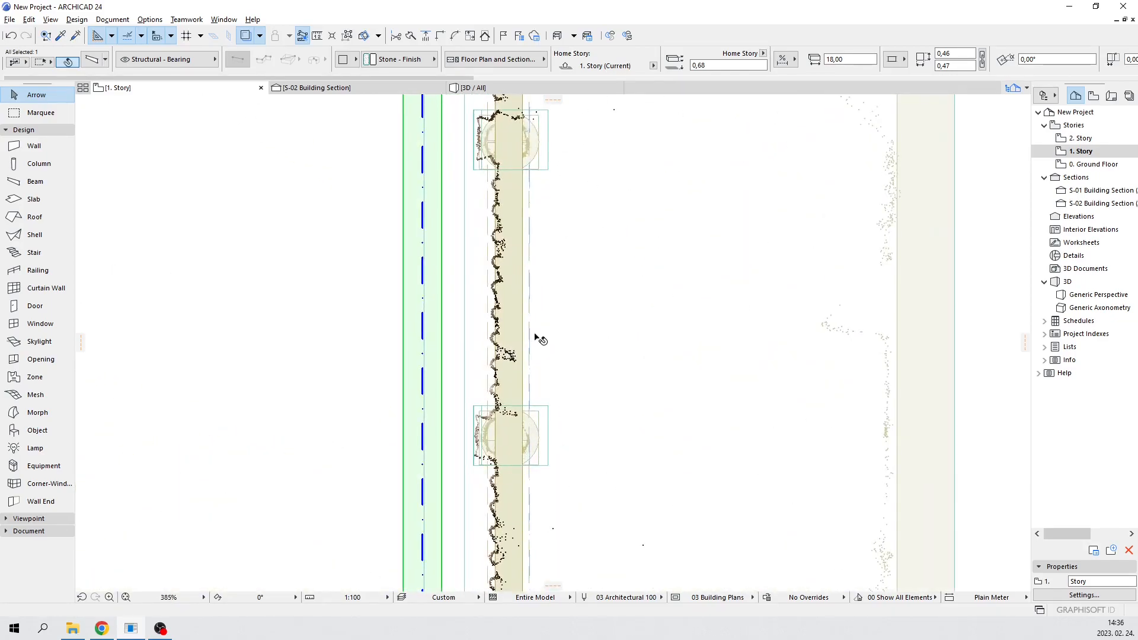
pyautogui.scroll(1, 518, 322)
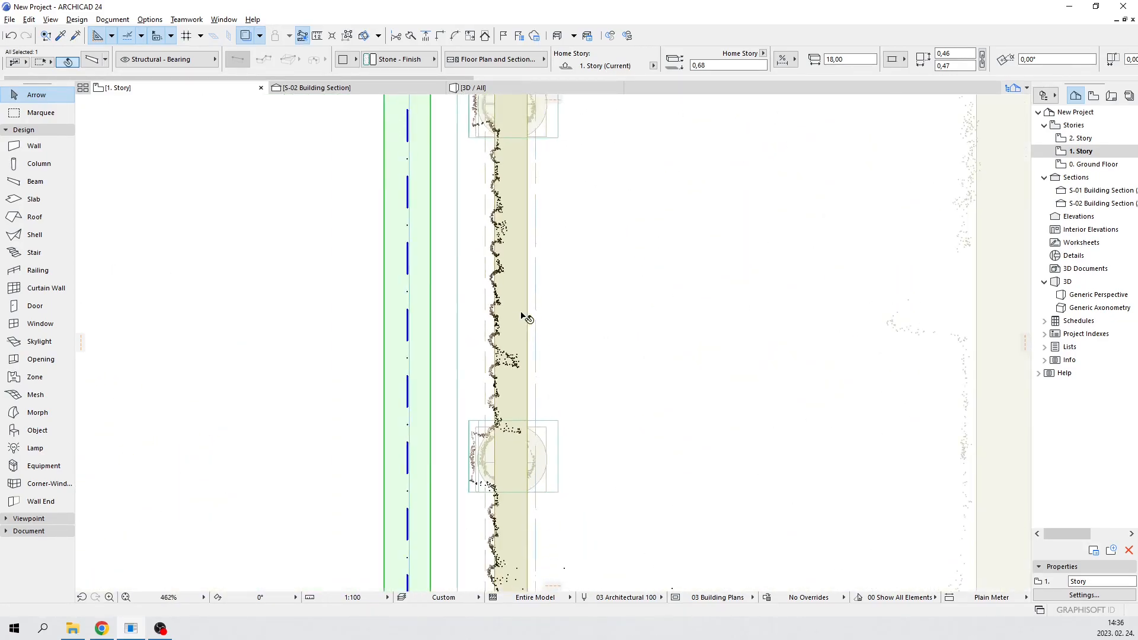
# Shift the S-01 section marker slightly along the balustrade and open the S-01 Building Section at the first-story balustrade
pyautogui.scroll(-4, 635, 246)
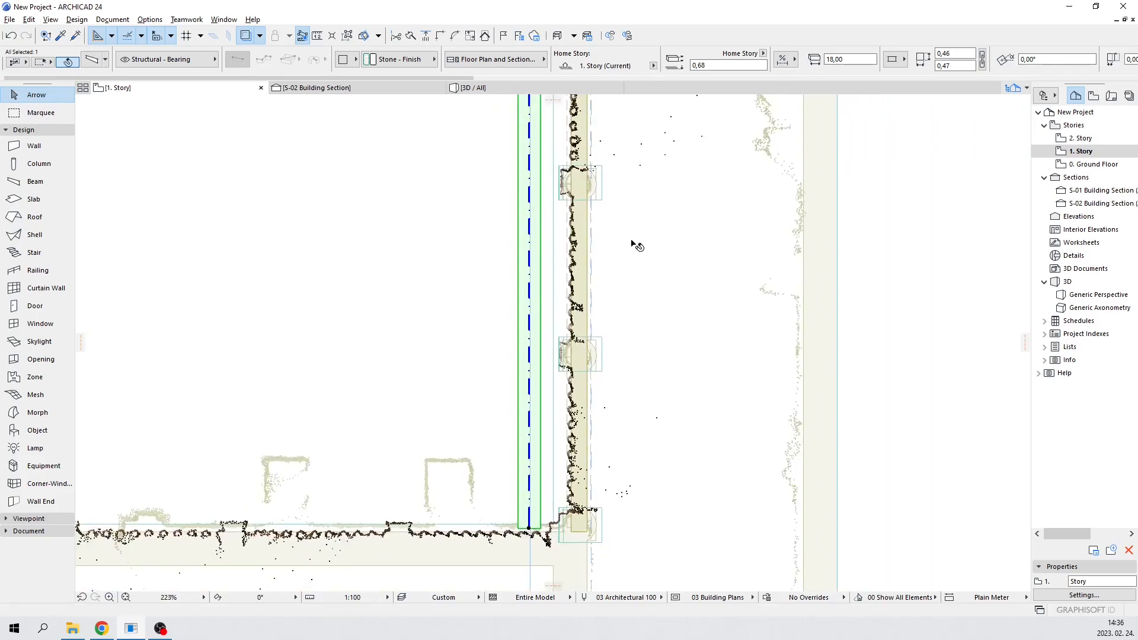
pyautogui.scroll(-2, 662, 185)
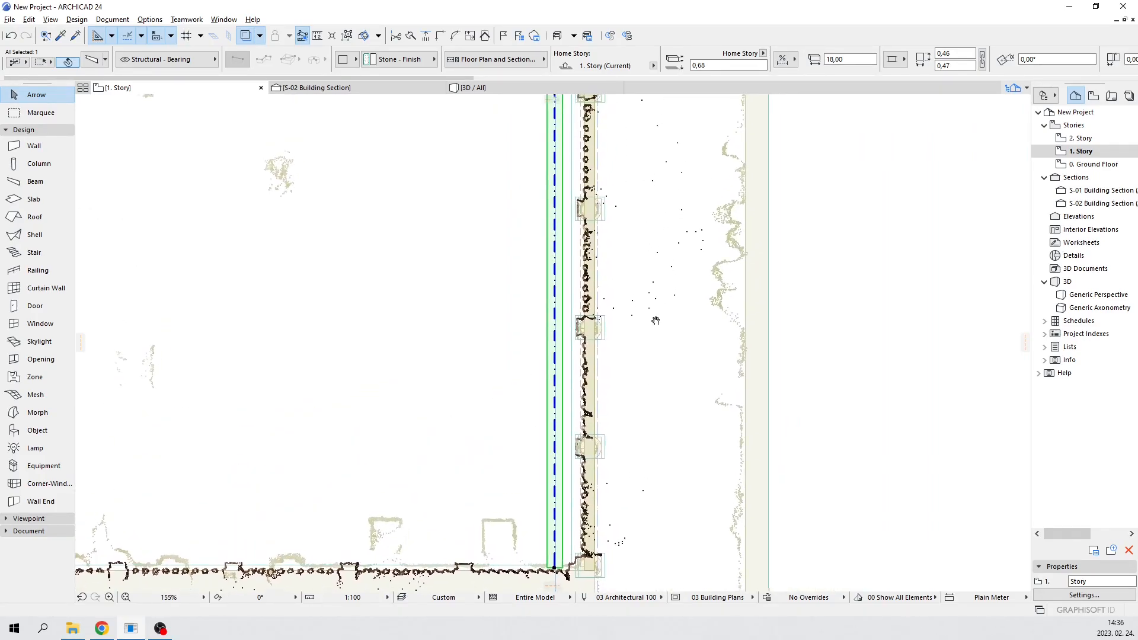
pyautogui.scroll(-2, 661, 203)
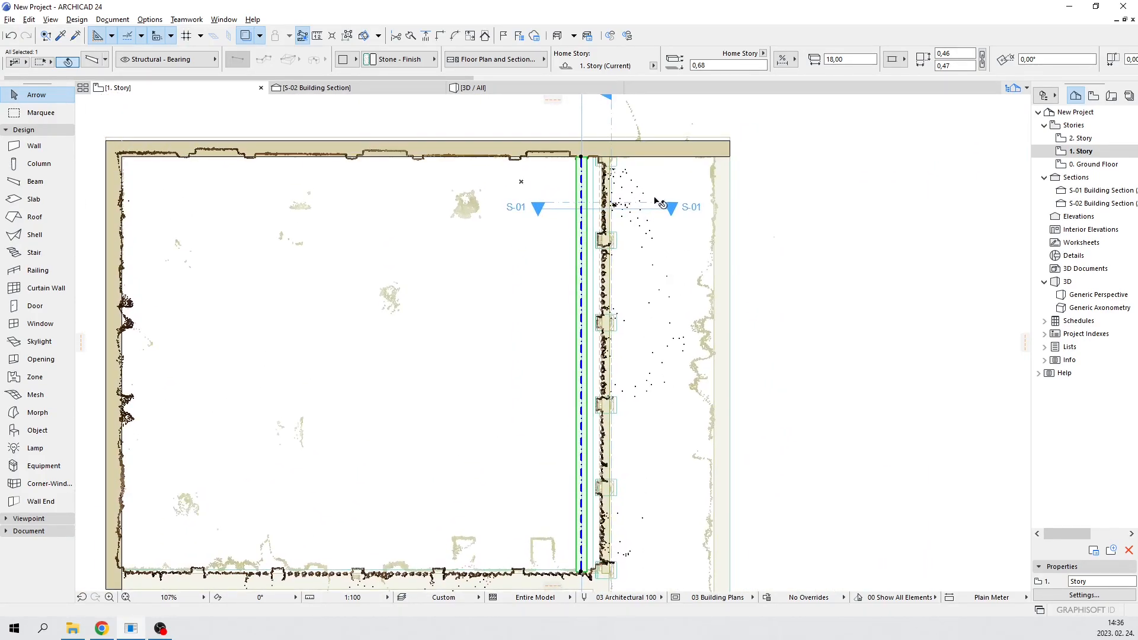
pyautogui.click(671, 208)
pyautogui.scroll(8, 667, 205)
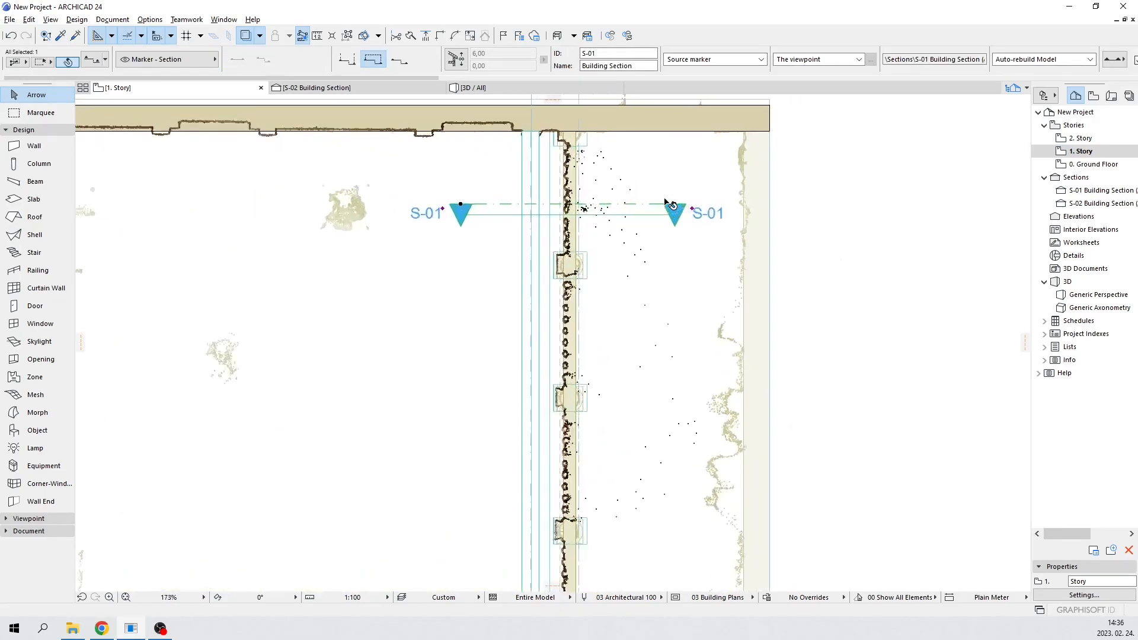
pyautogui.moveTo(552, 240); pyautogui.dragTo(692, 271, button='middle')
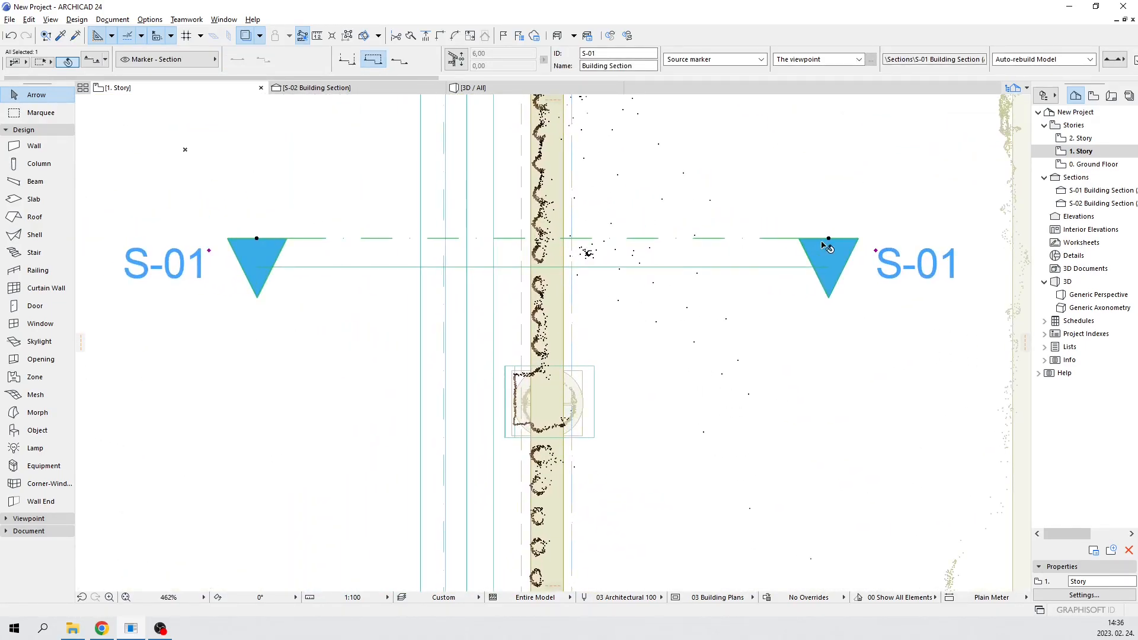
pyautogui.scroll(1, 590, 263)
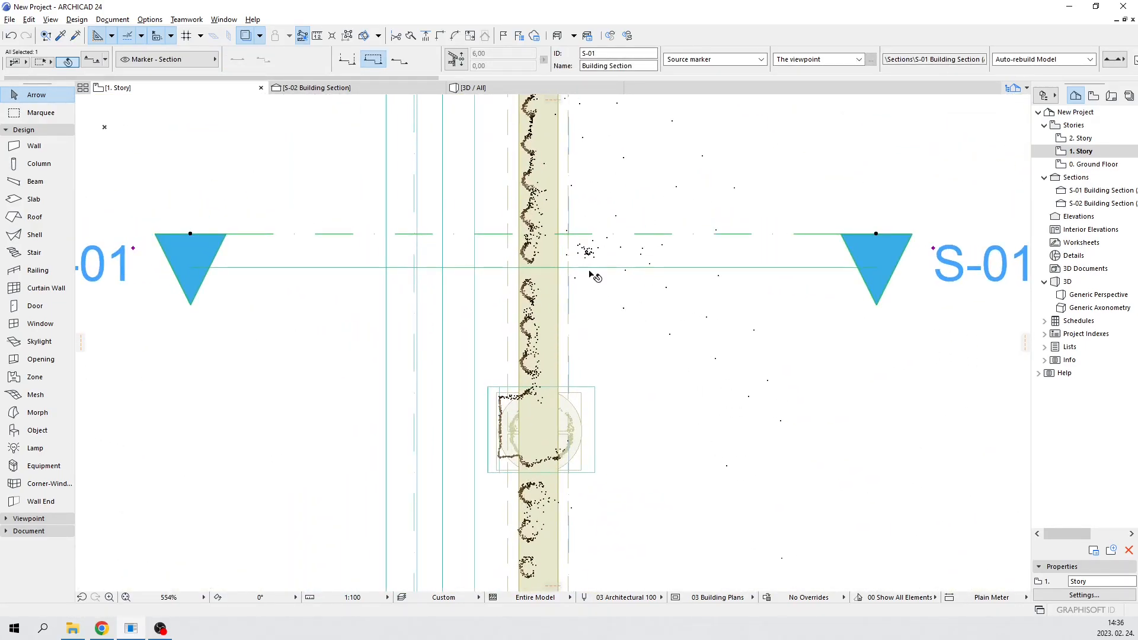
pyautogui.click(599, 269)
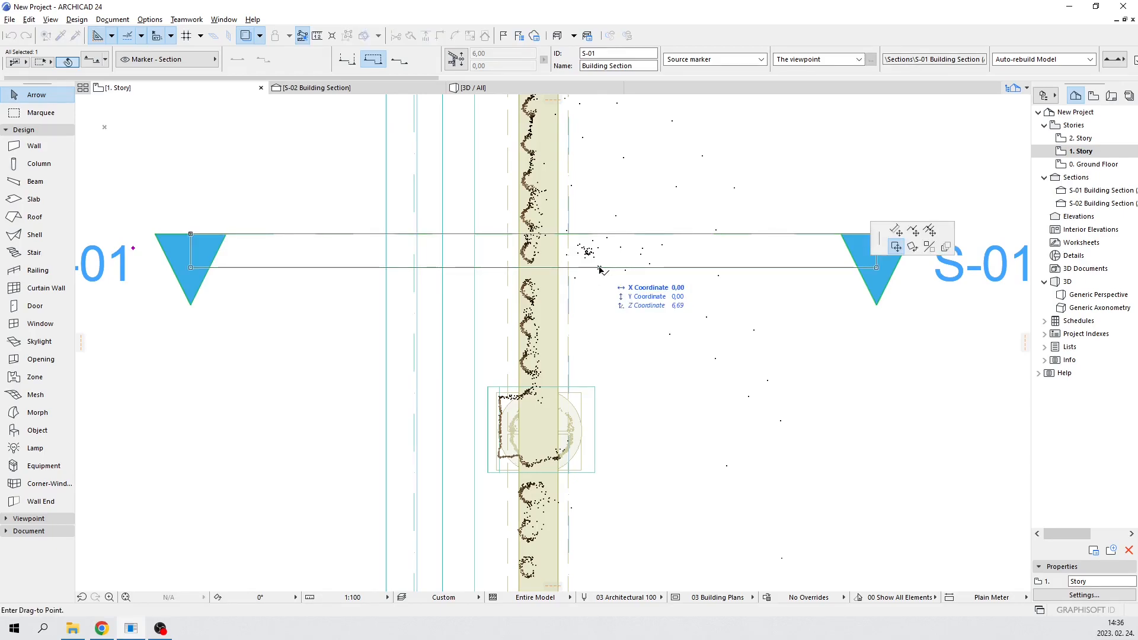
pyautogui.click(599, 271)
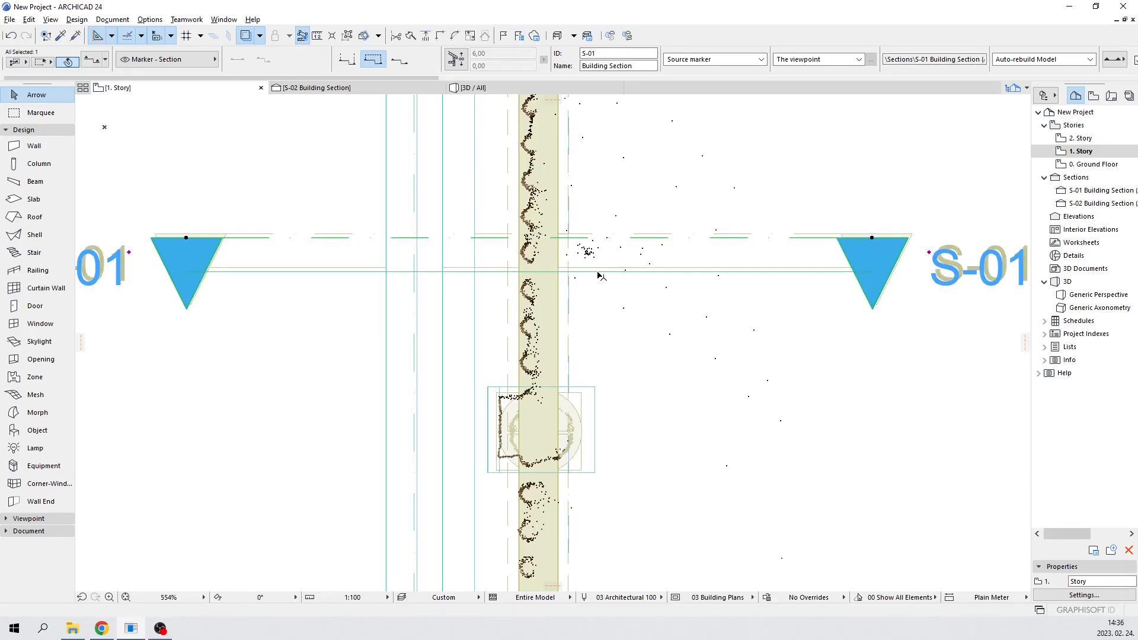
pyautogui.scroll(-1, 710, 273)
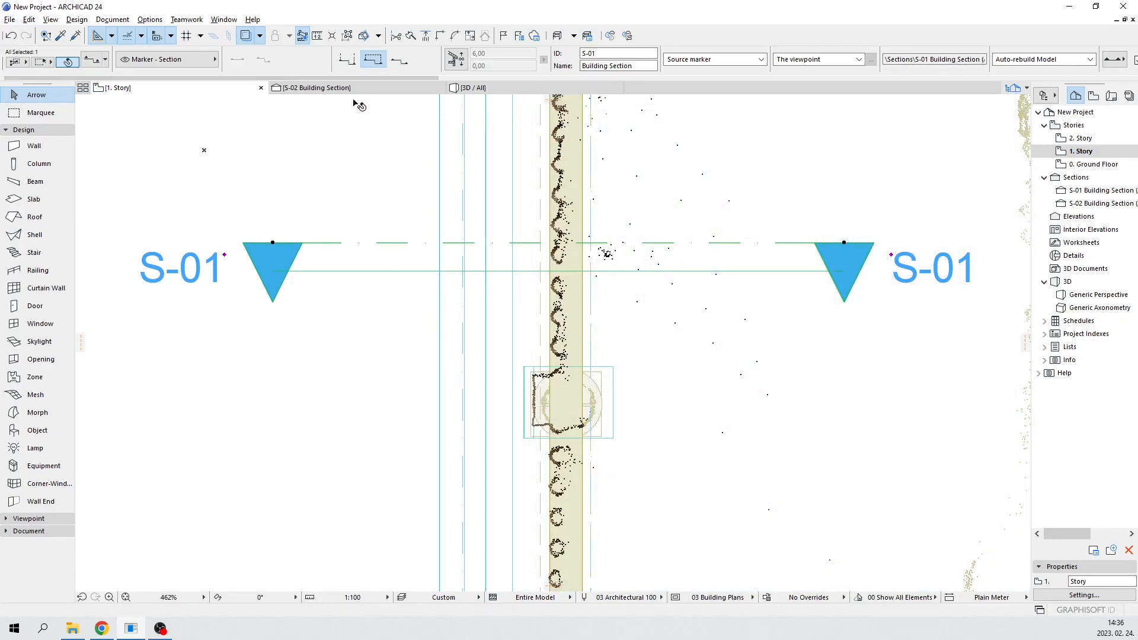
pyautogui.doubleClick(1097, 191)
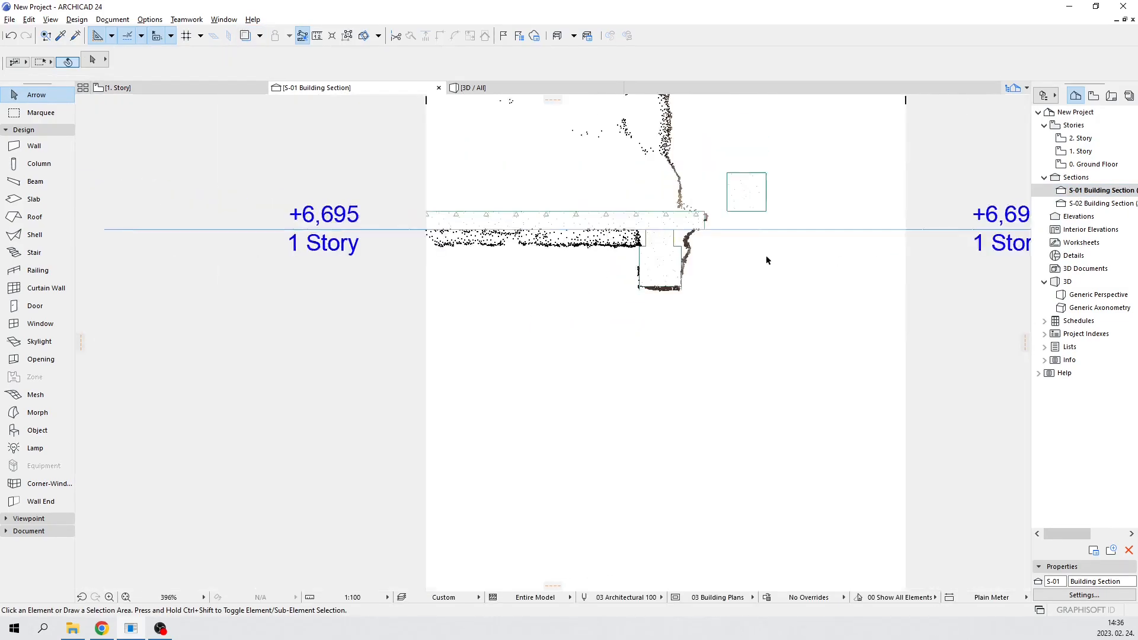
pyautogui.scroll(5, 692, 339)
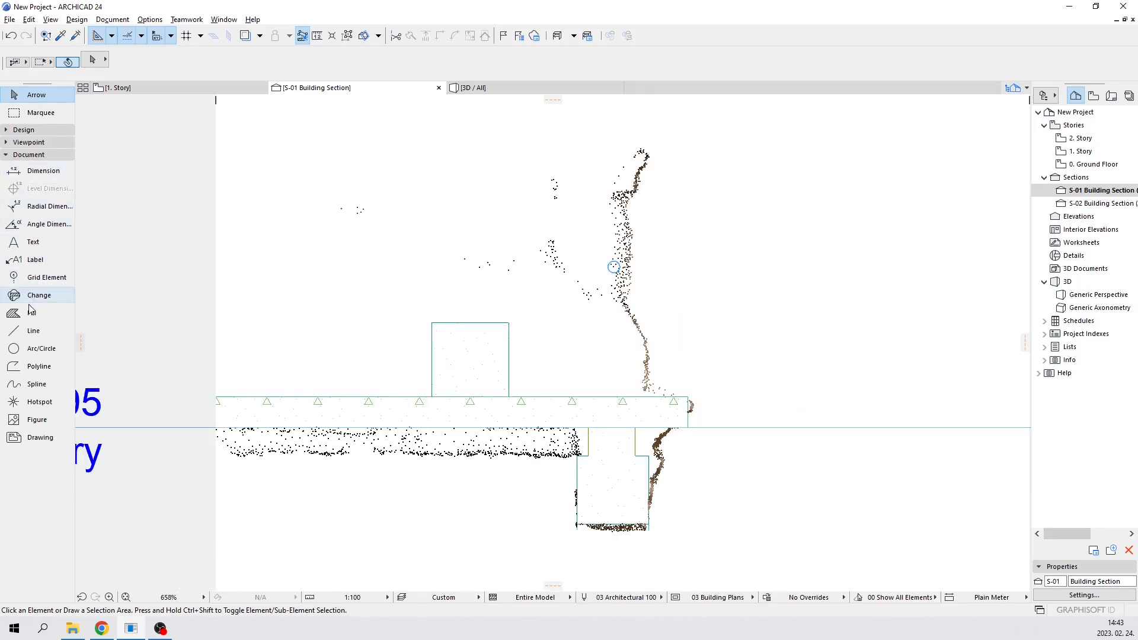
# Draw a 25 % fill tracing a simplified half-baluster profile over the point cloud, about 0.88 m high and 0.11 m wide at its base
pyautogui.click(32, 313)
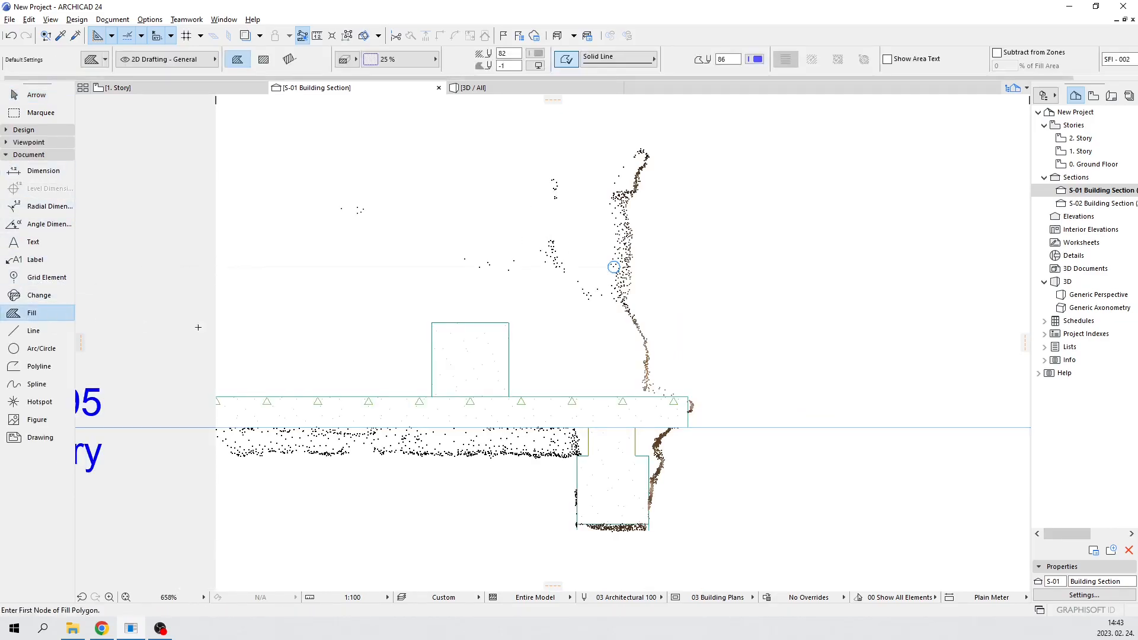
pyautogui.scroll(3, 613, 267)
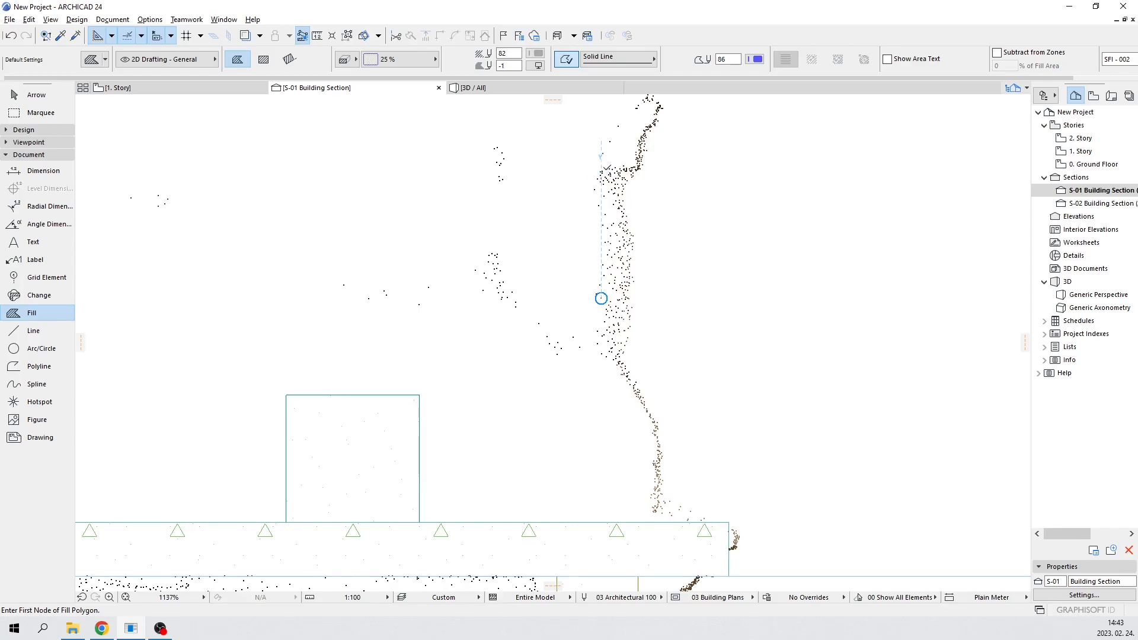
pyautogui.click(607, 170)
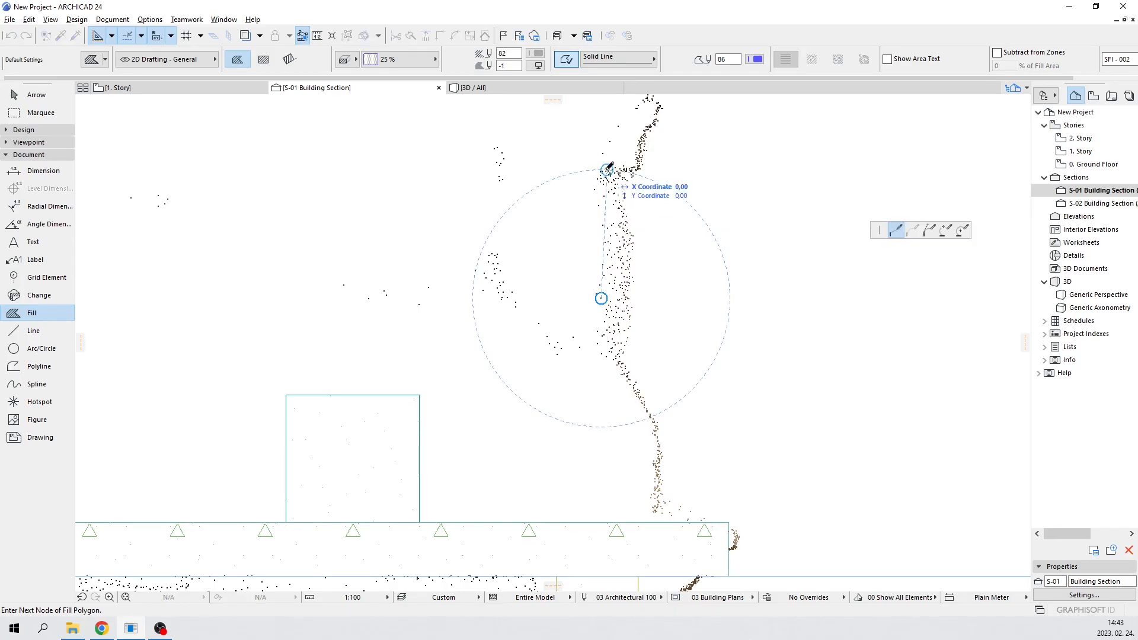
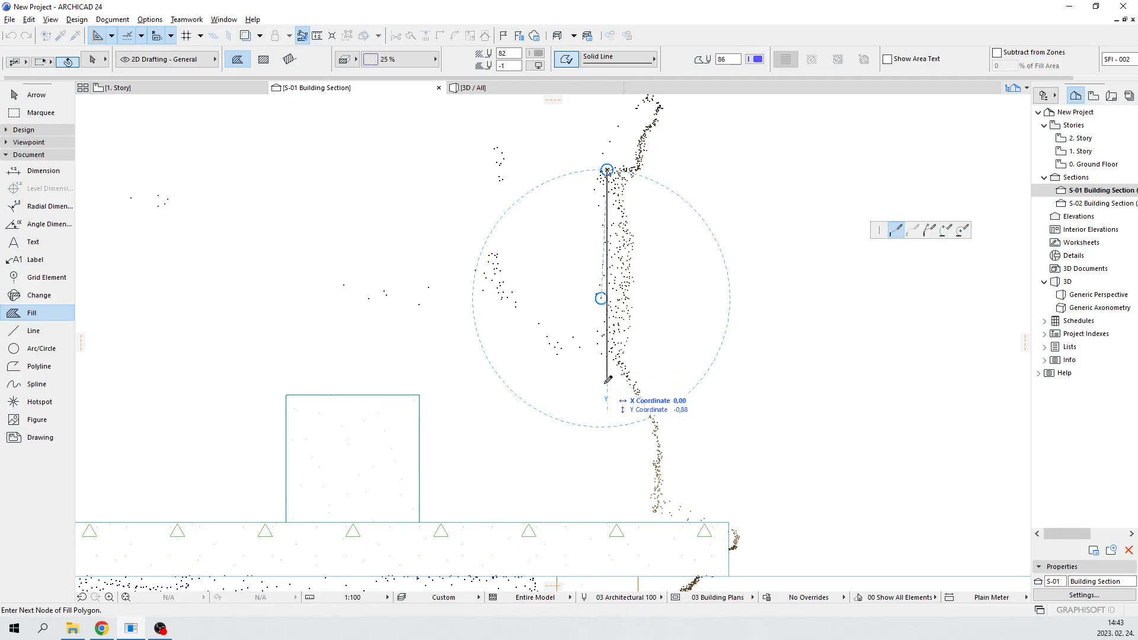
pyautogui.scroll(1, 619, 380)
pyautogui.scroll(2, 621, 378)
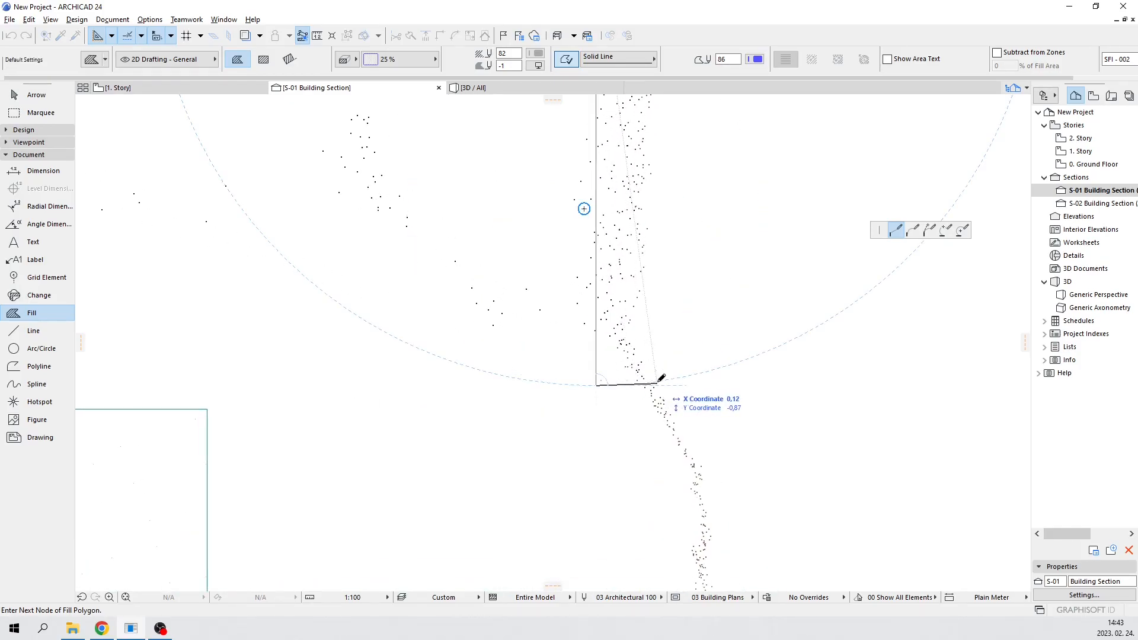
pyautogui.press('shift')
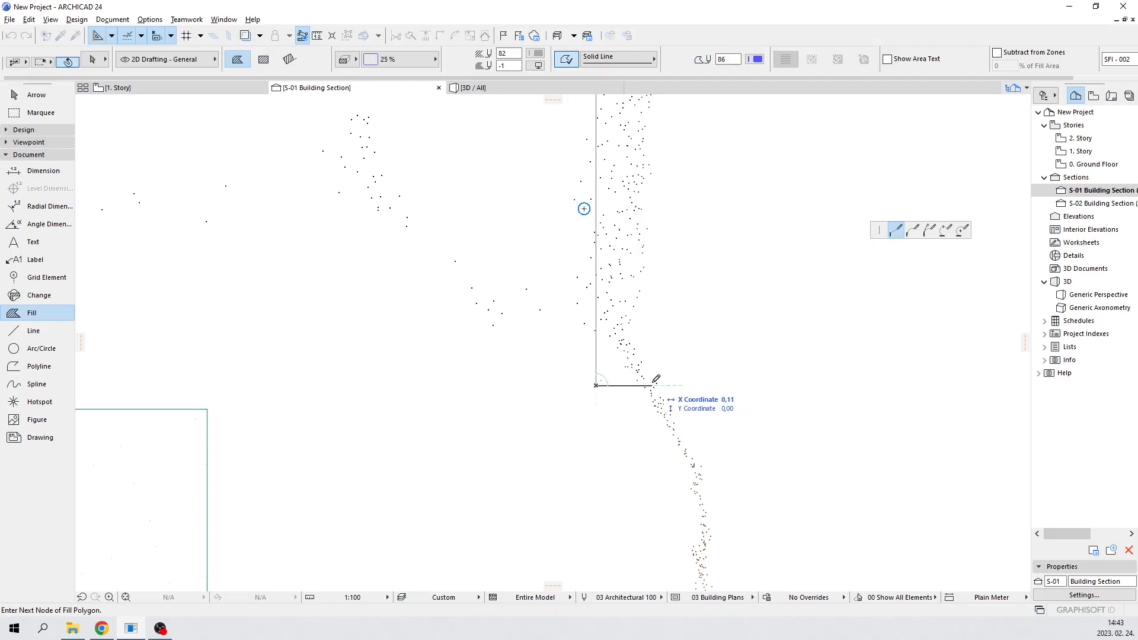
pyautogui.click(650, 385)
pyautogui.click(622, 329)
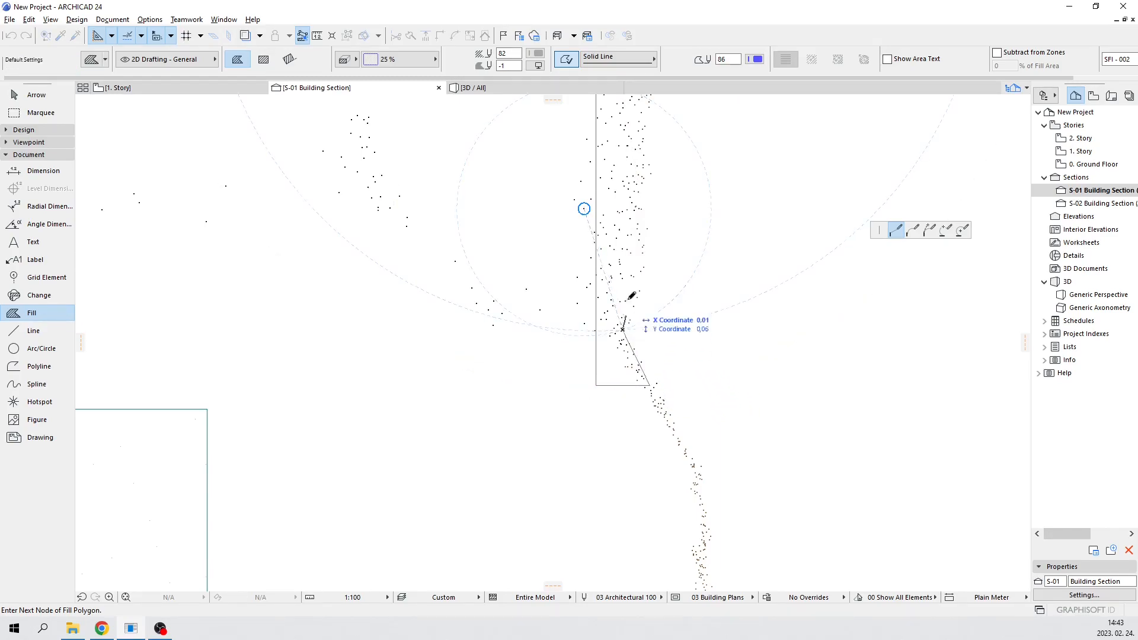
pyautogui.moveTo(667, 178); pyautogui.dragTo(654, 324, button='middle')
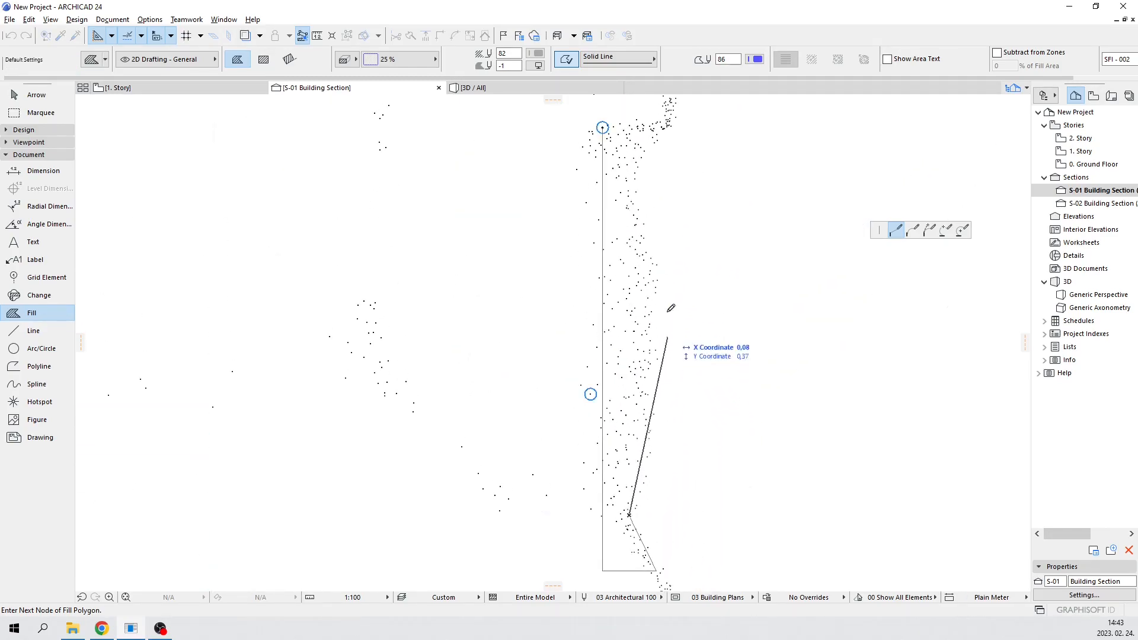
pyautogui.click(630, 175)
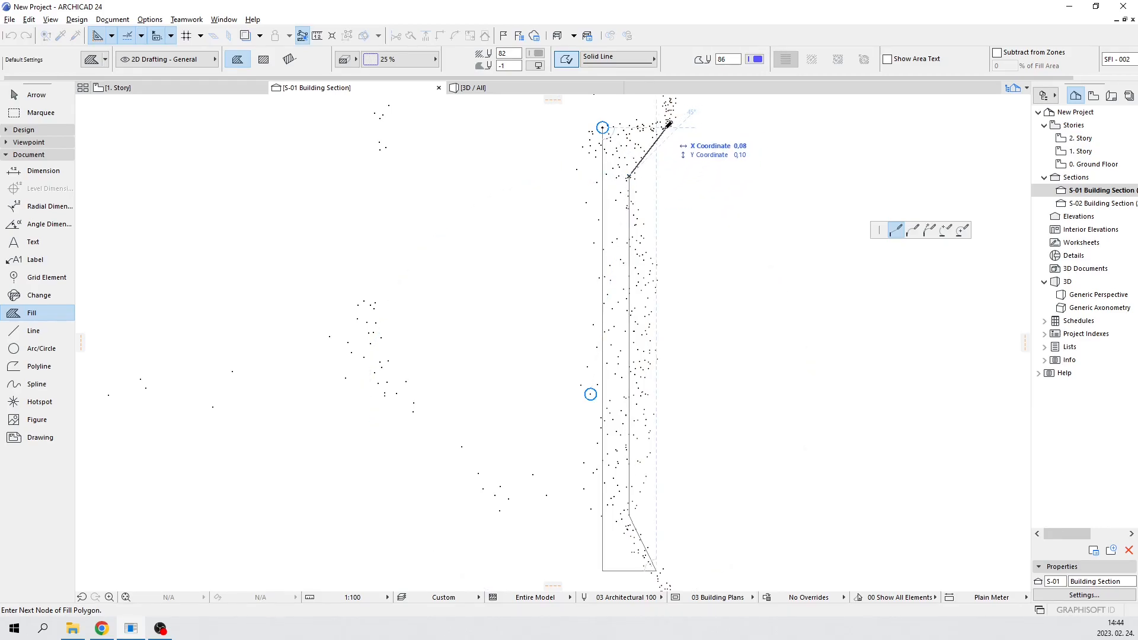
pyautogui.click(668, 125)
pyautogui.click(603, 127)
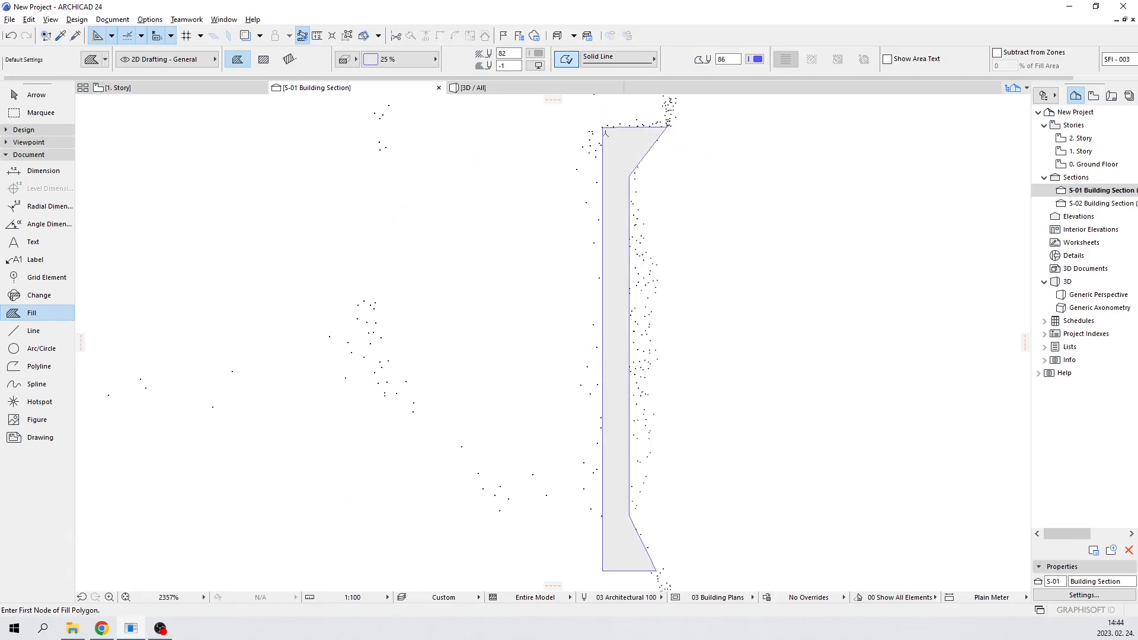
pyautogui.press('Escape')
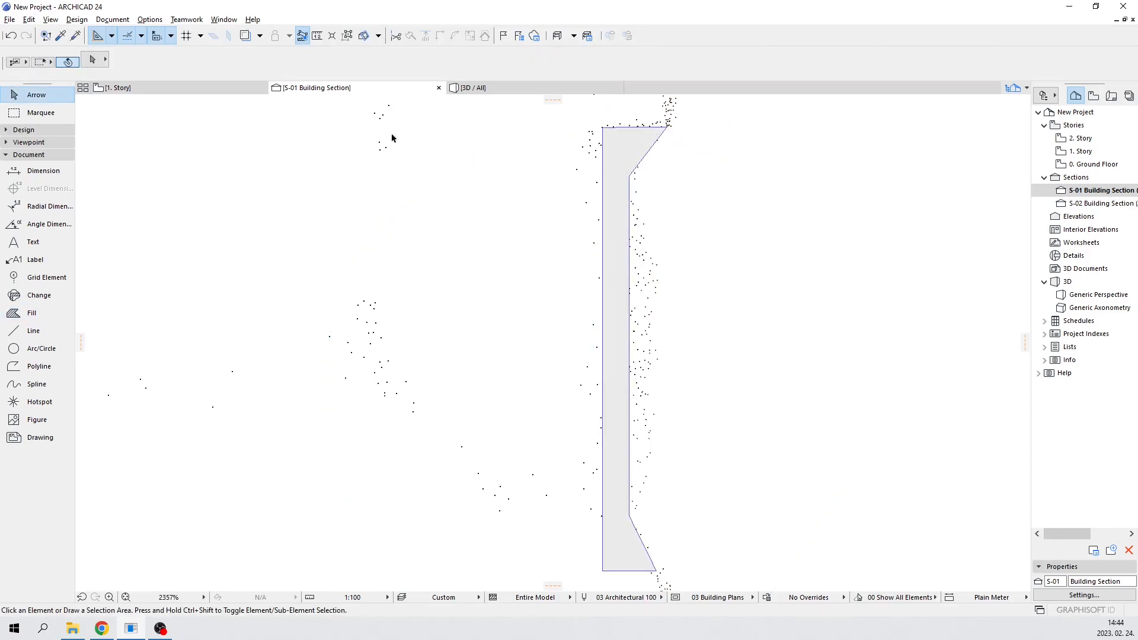
# Move the upper outer corner node of the half-baluster fill level with the upper inner corner, making the top edge horizontal
pyautogui.scroll(5, 599, 159)
pyautogui.click(645, 148)
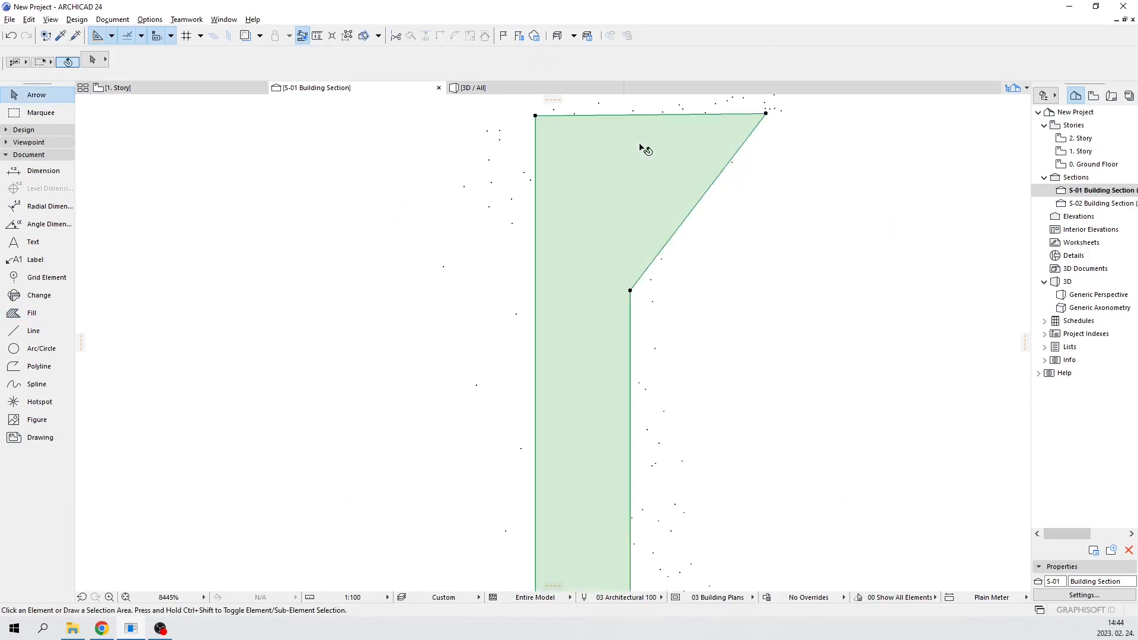
pyautogui.moveTo(745, 136); pyautogui.dragTo(798, 237, button='middle')
pyautogui.scroll(3, 812, 223)
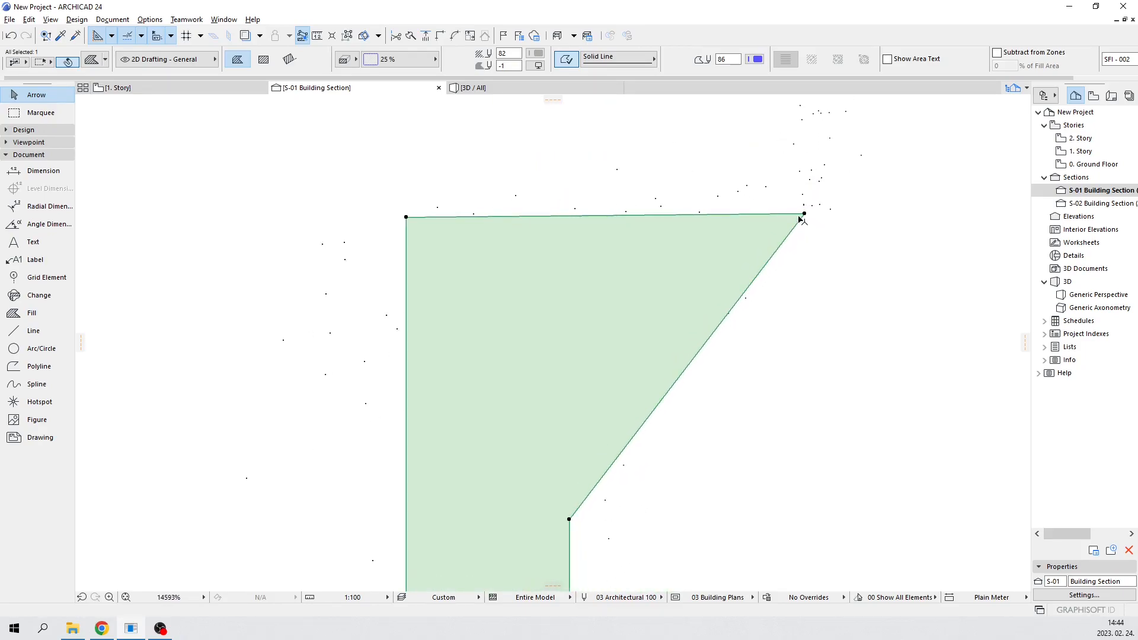
pyautogui.click(804, 214)
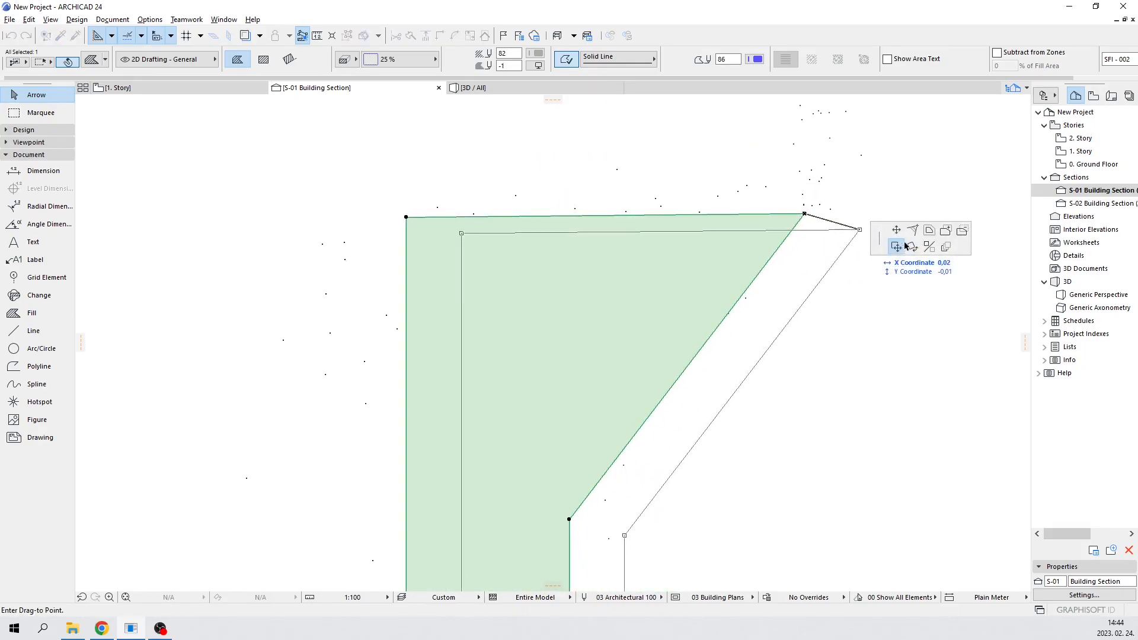
pyautogui.click(896, 230)
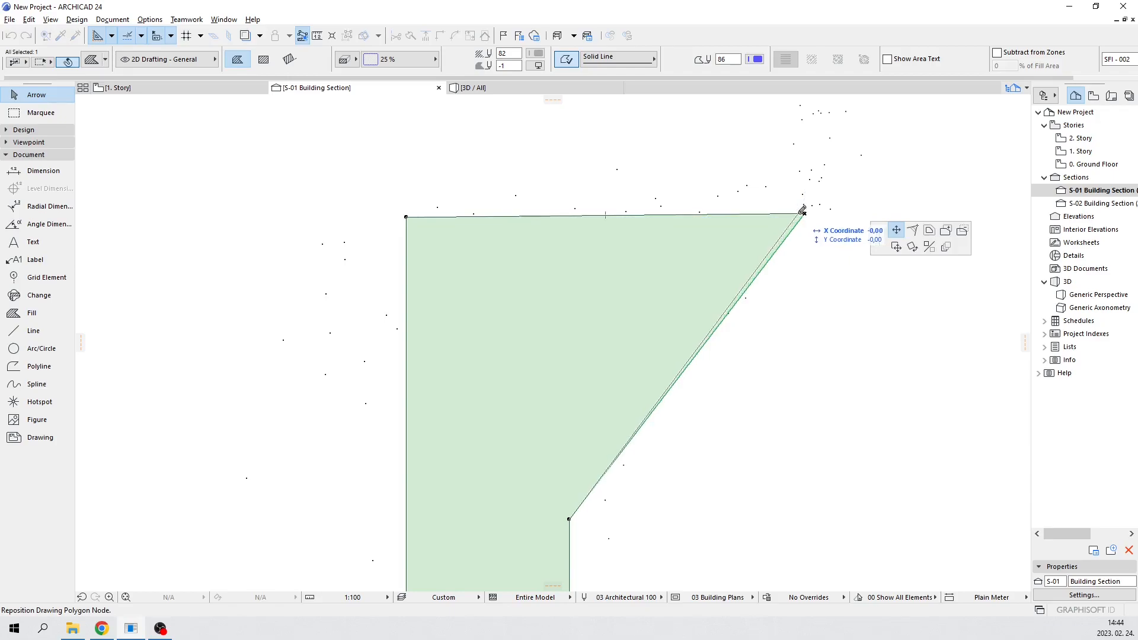
pyautogui.click(803, 214)
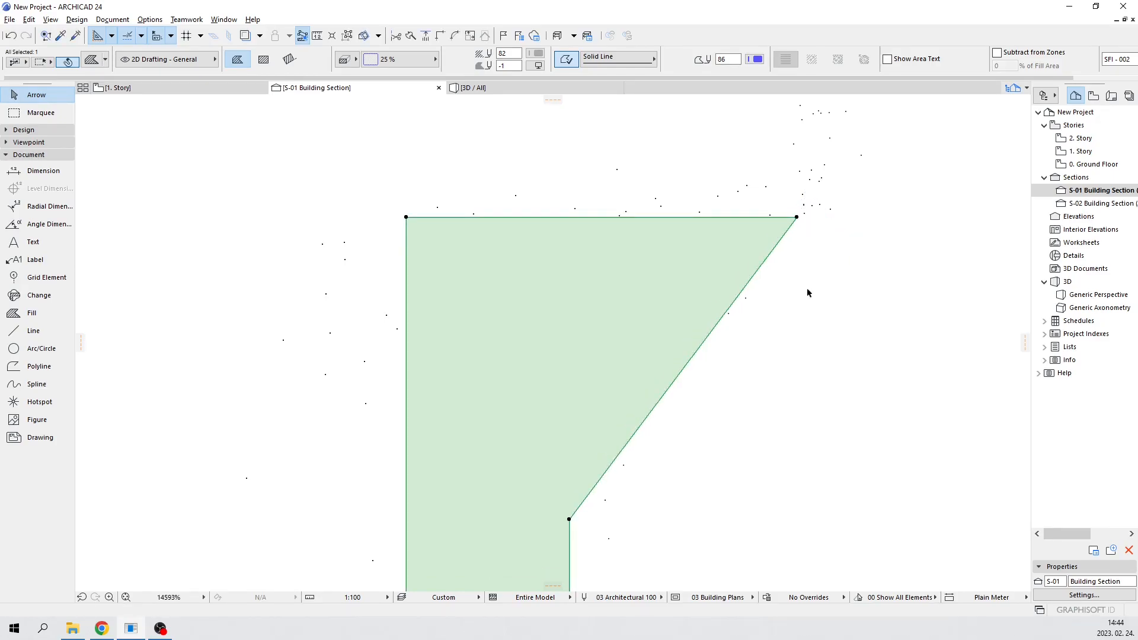
# Curve the slanted edge of the half-baluster's upper flare outward into a convex arc
pyautogui.scroll(-2, 801, 314)
pyautogui.scroll(-7, 801, 314)
pyautogui.scroll(2, 853, 416)
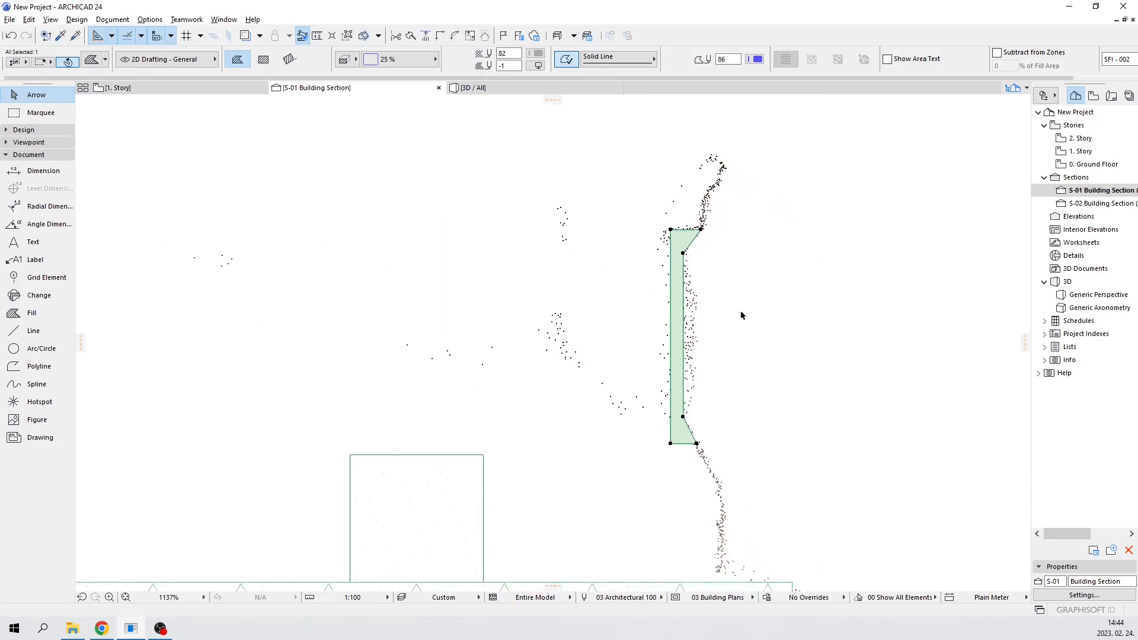
pyautogui.scroll(8, 711, 261)
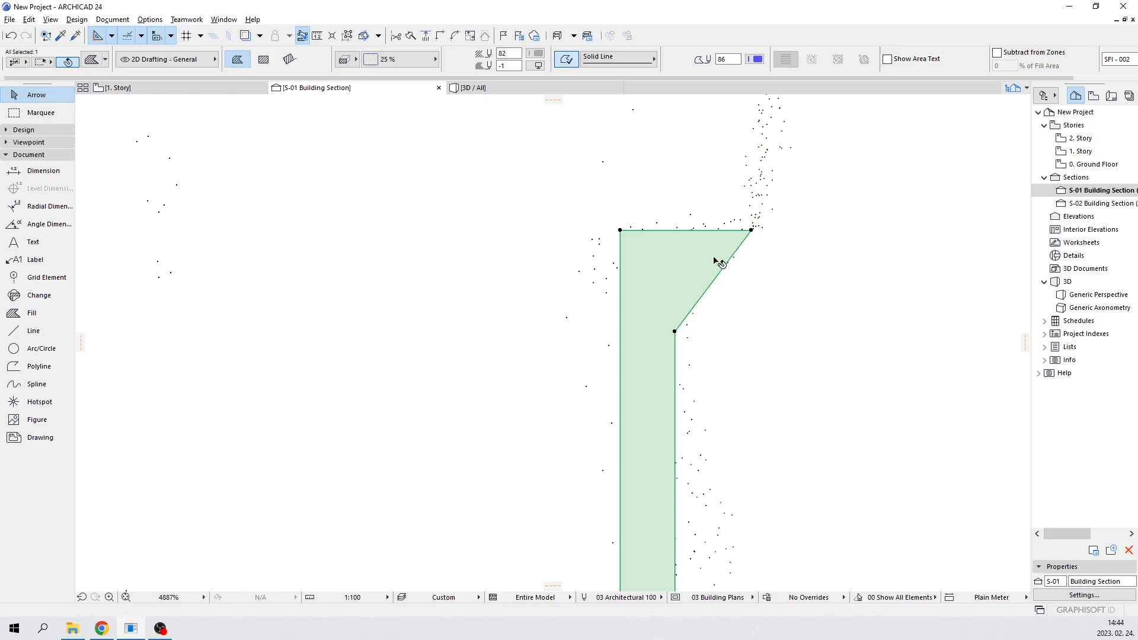
pyautogui.click(723, 293)
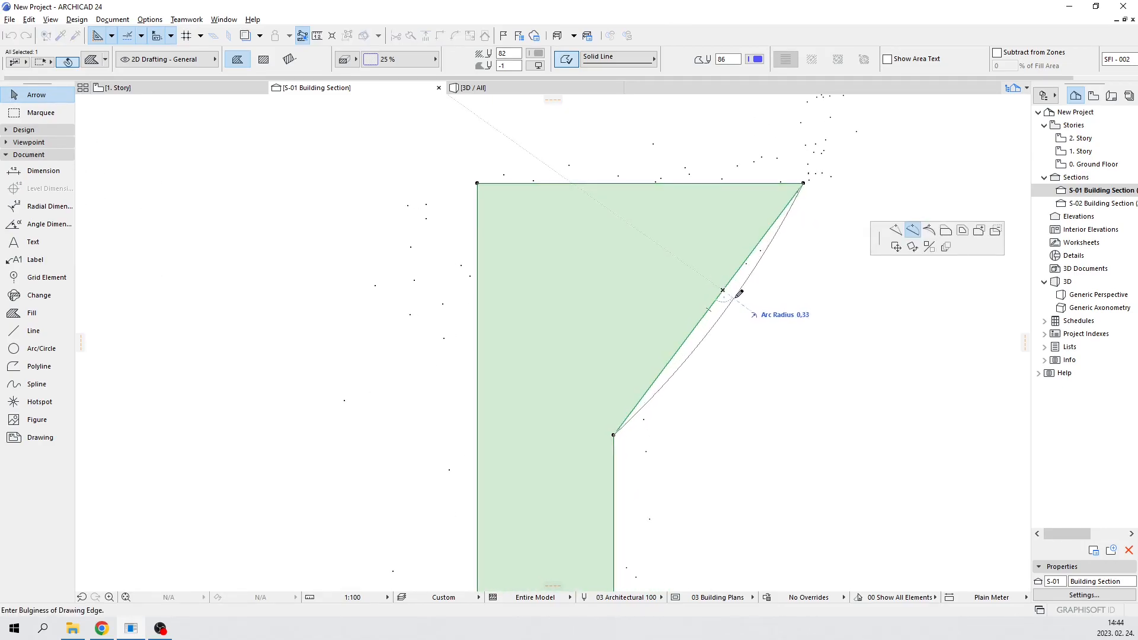
pyautogui.click(734, 325)
pyautogui.scroll(-4, 727, 372)
pyautogui.moveTo(746, 418); pyautogui.dragTo(690, 349, button='middle')
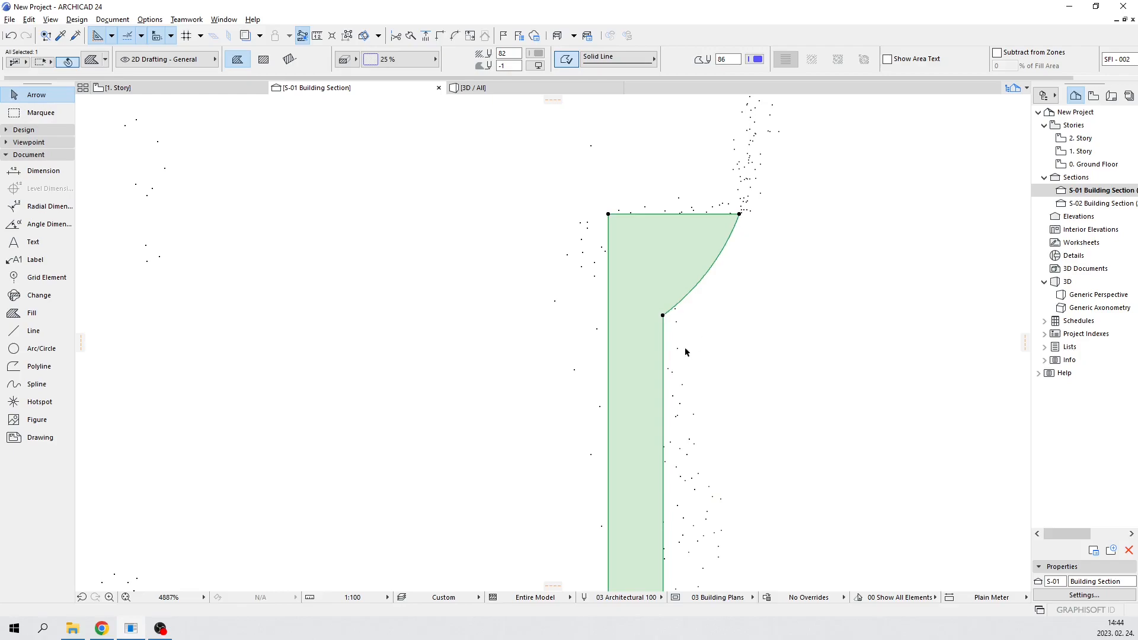
# Bulge the long straight shaft edge of the half-baluster outward into a shallow arc following the point cloud
pyautogui.click(663, 358)
pyautogui.click(655, 358)
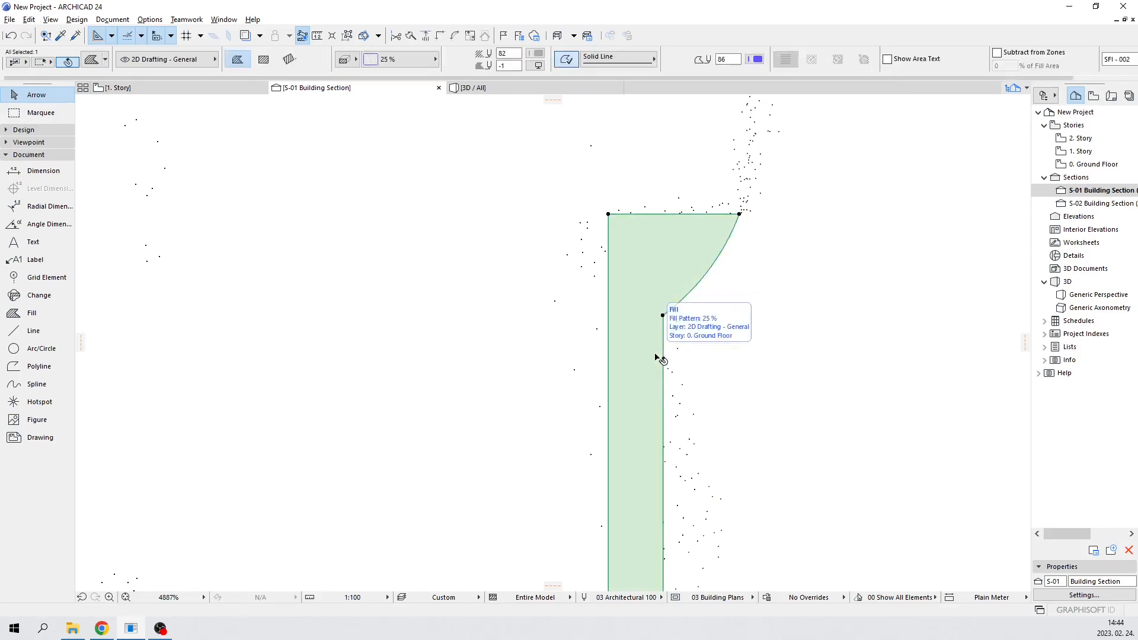
pyautogui.click(664, 360)
pyautogui.click(663, 361)
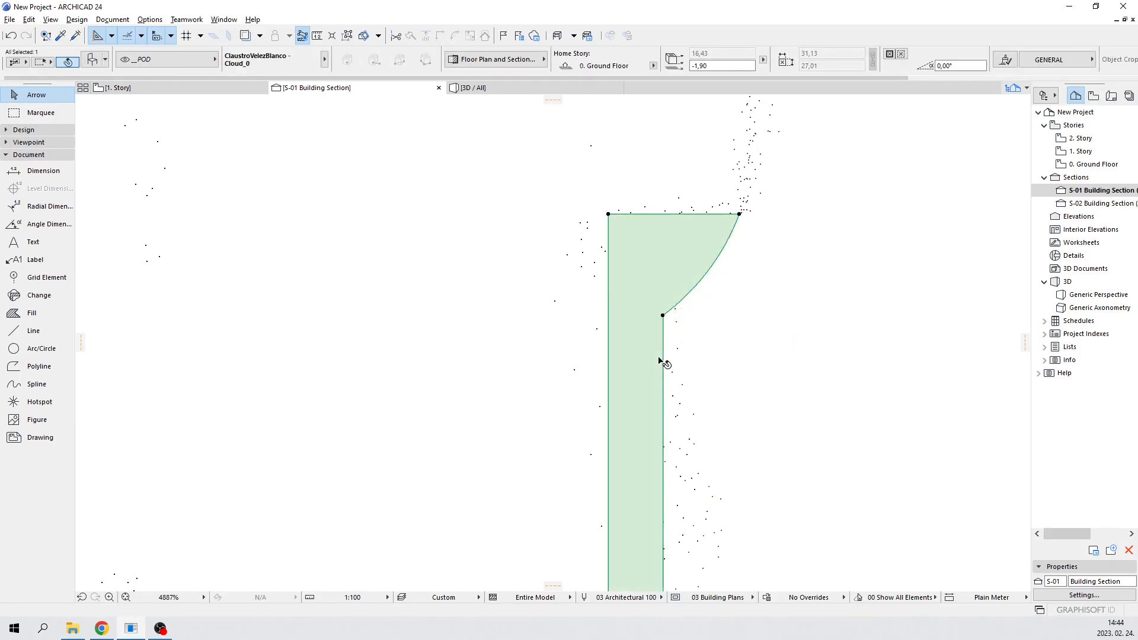
pyautogui.click(664, 363)
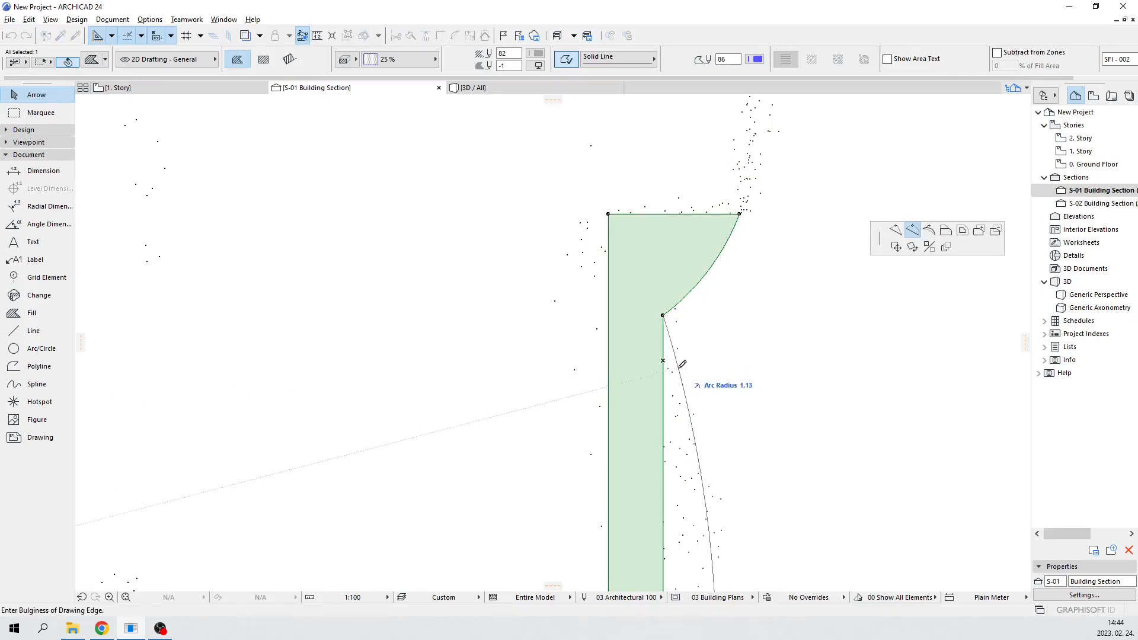
pyautogui.click(672, 373)
pyautogui.scroll(-4, 673, 373)
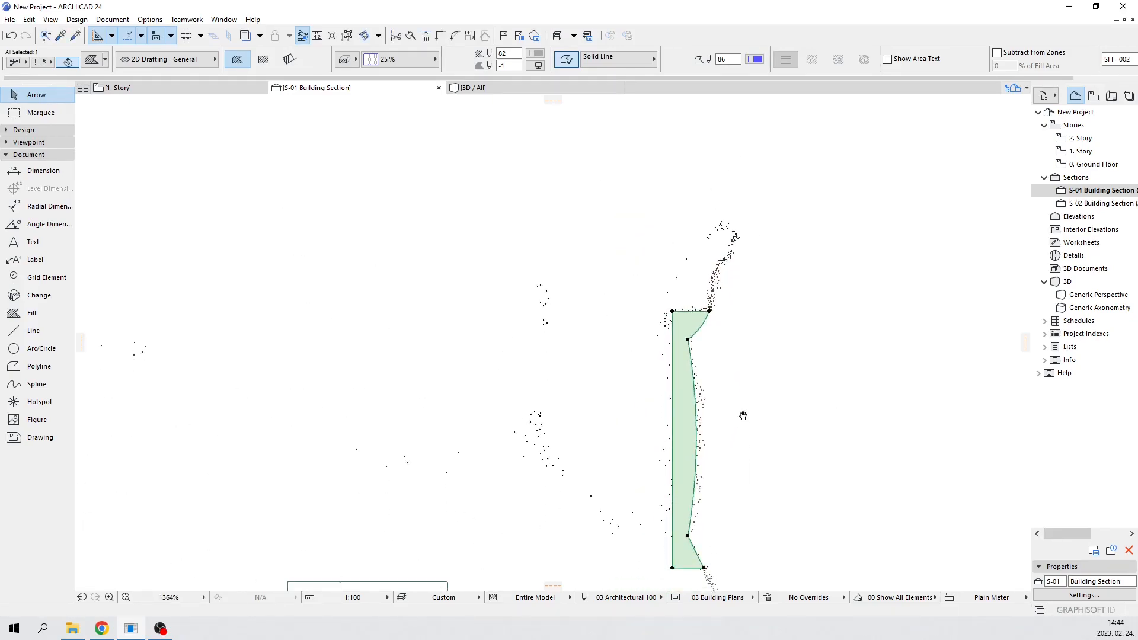
# Curve the slanted edge of the half-baluster's lower flare outward into a convex arc and deselect the fill
pyautogui.scroll(3, 693, 520)
pyautogui.click(697, 462)
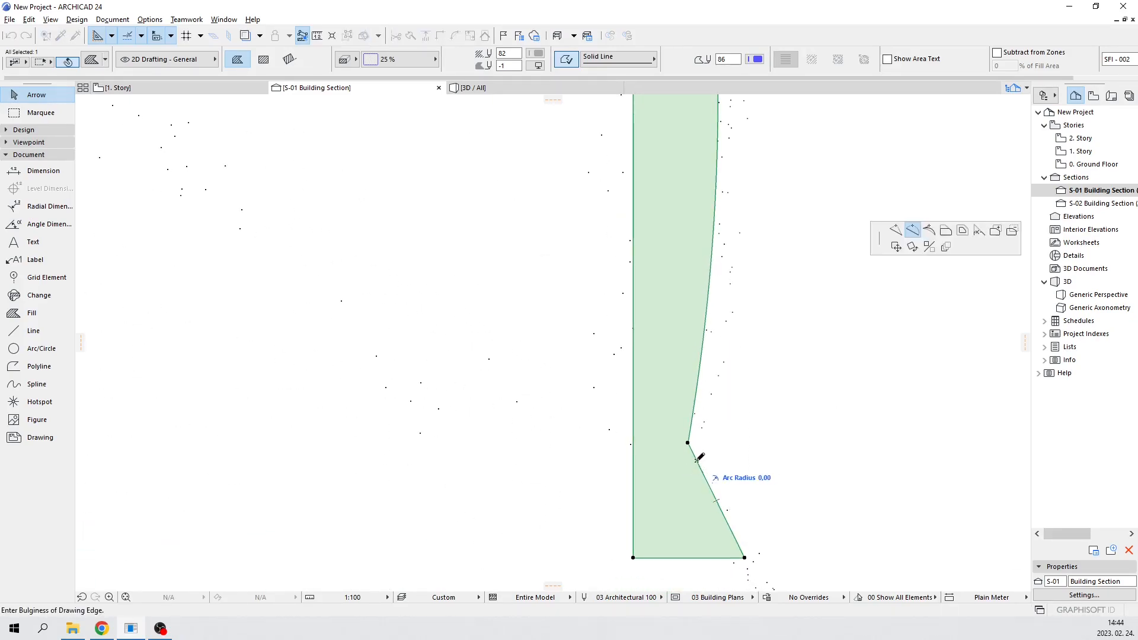
pyautogui.click(745, 443)
pyautogui.scroll(-5, 786, 409)
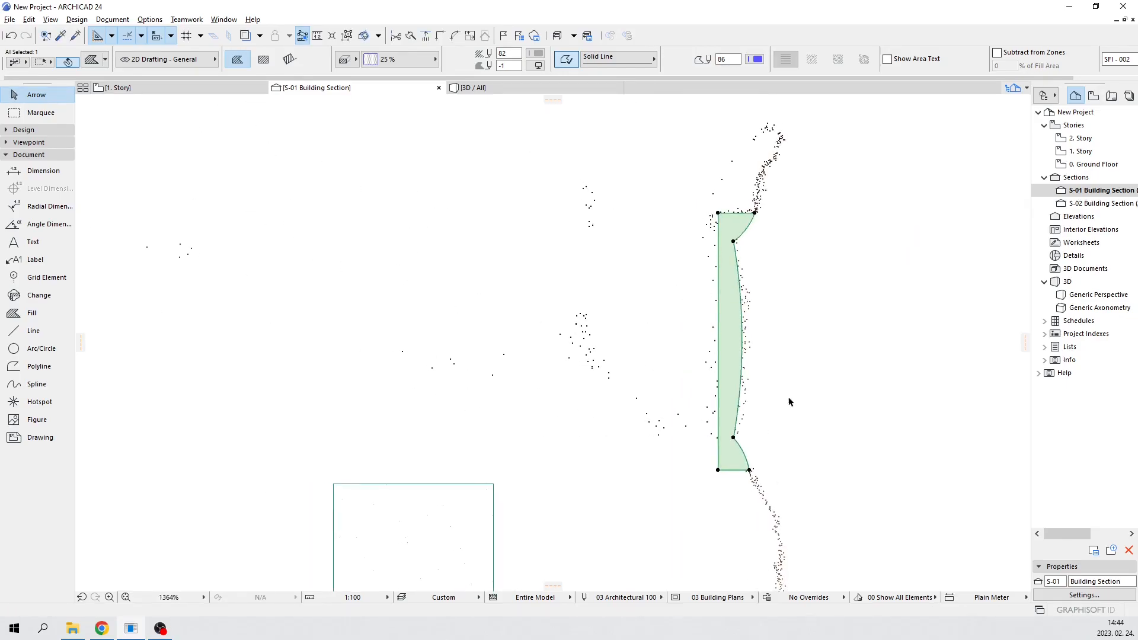
pyautogui.scroll(-3, 814, 369)
pyautogui.click(827, 326)
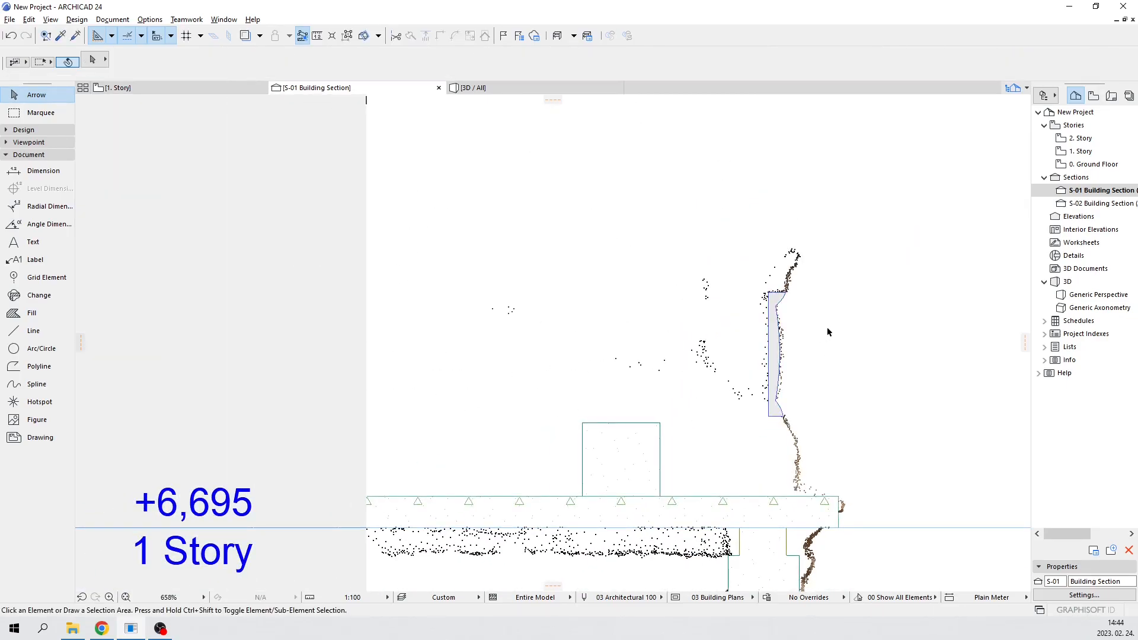
# Create a revolved Morph from the half-baluster fill, using its straight inner edge as the axis and a revolution angle of 360°
pyautogui.click(7, 154)
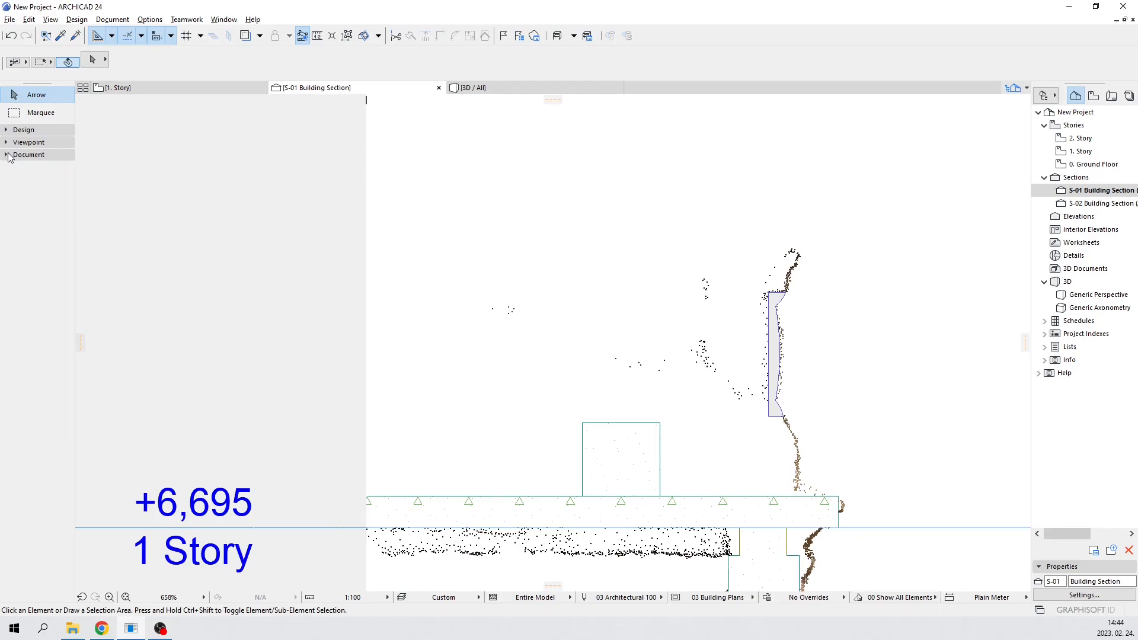
pyautogui.click(7, 154)
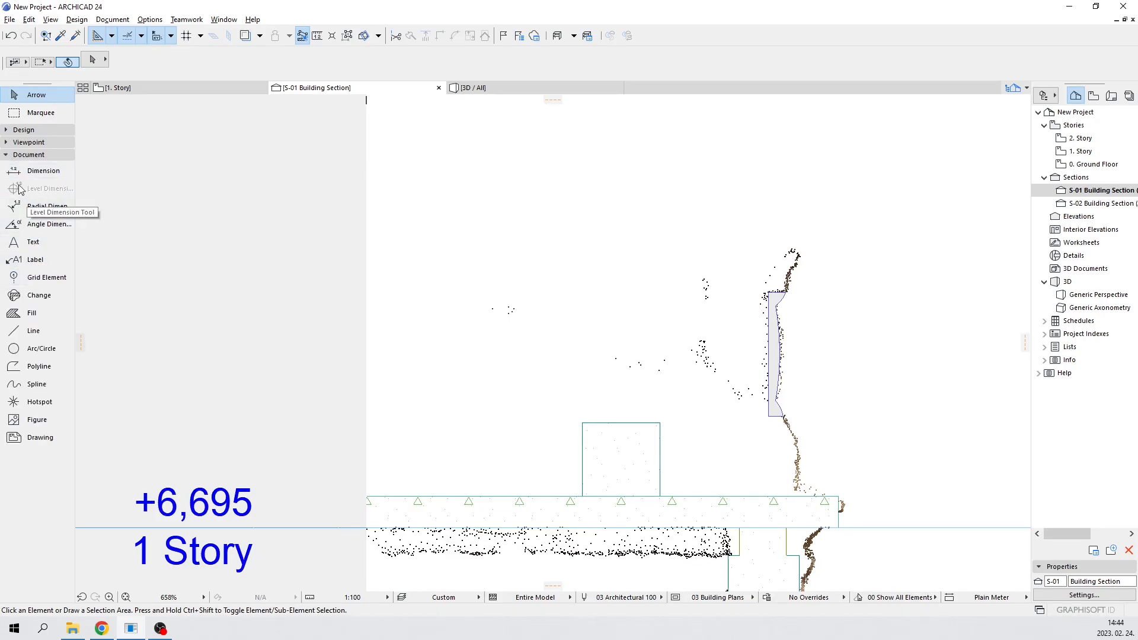
pyautogui.click(7, 154)
pyautogui.click(7, 129)
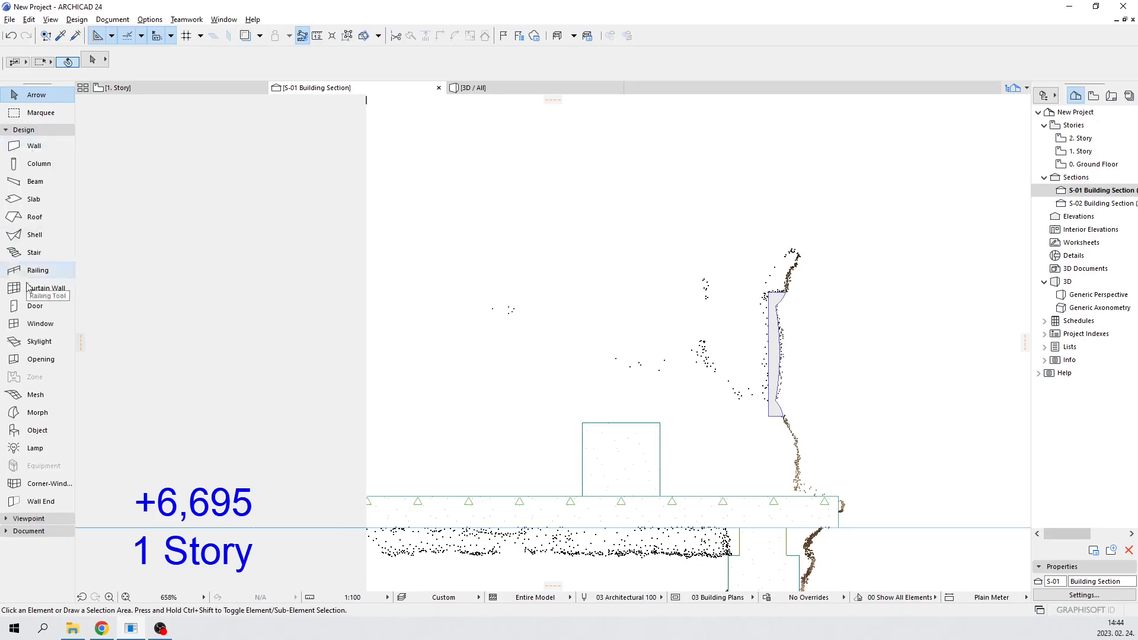
pyautogui.click(34, 410)
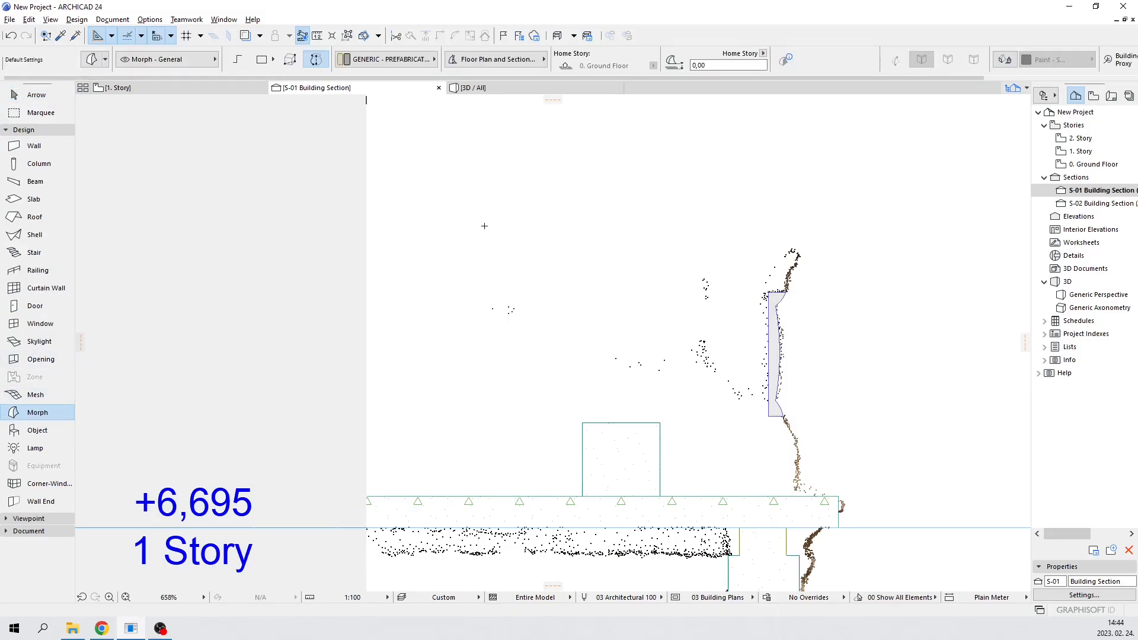
pyautogui.scroll(5, 760, 278)
pyautogui.click(775, 284)
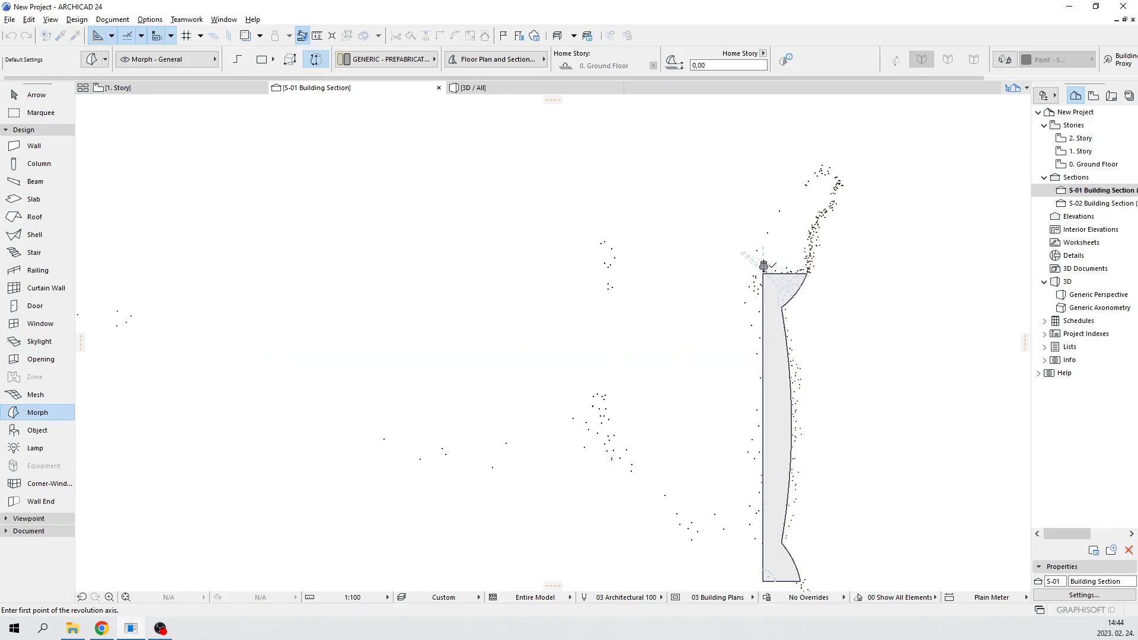
pyautogui.click(764, 273)
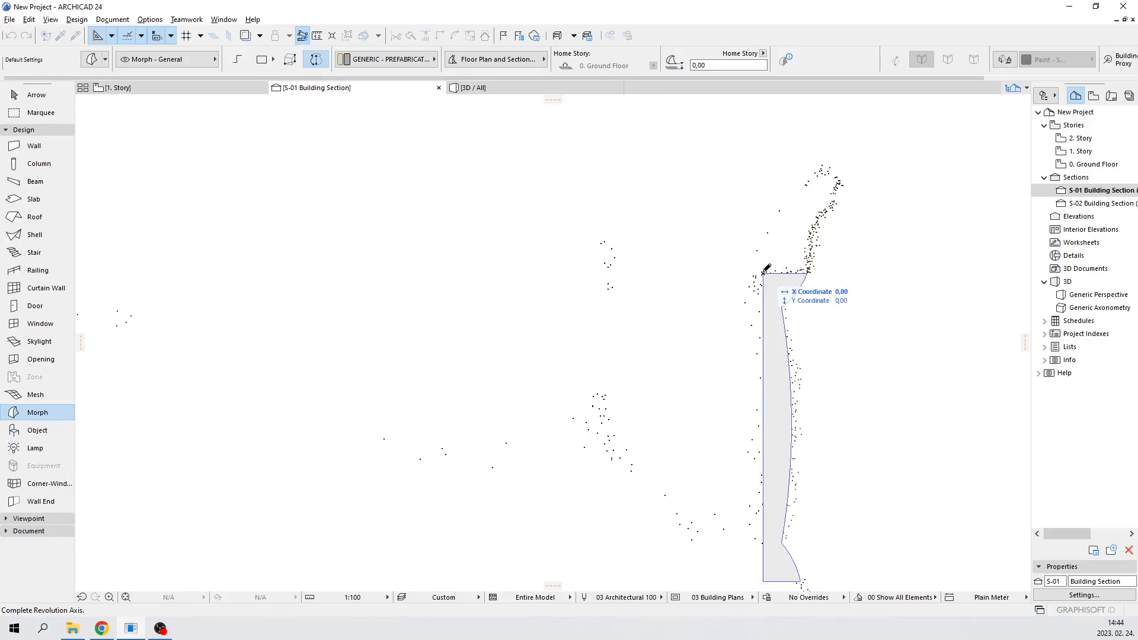
pyautogui.click(770, 317)
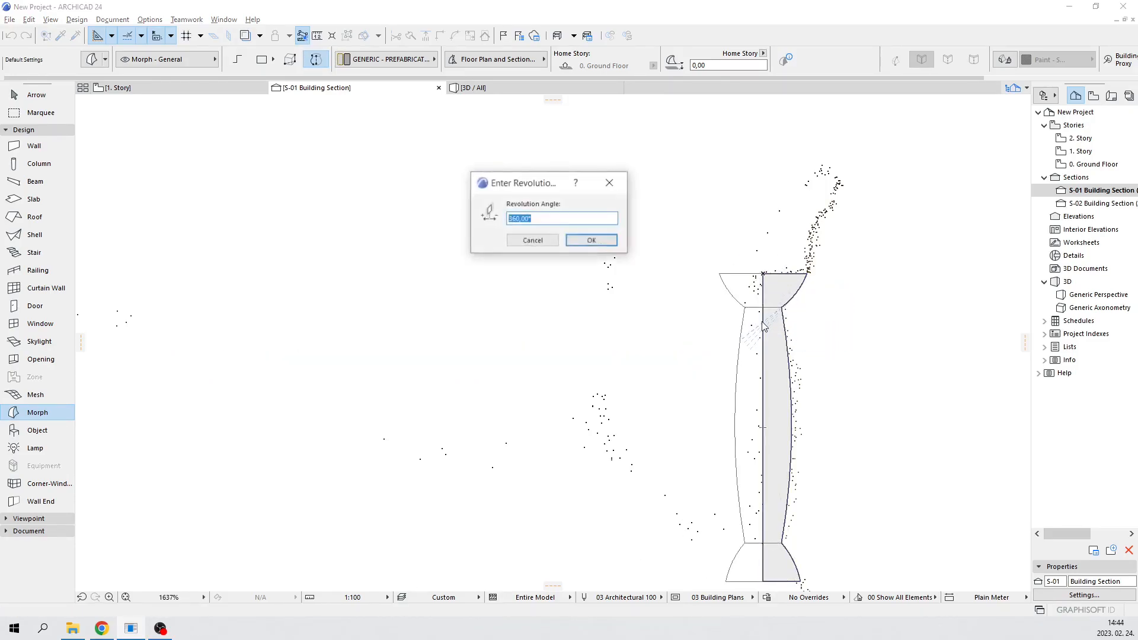
pyautogui.click(592, 241)
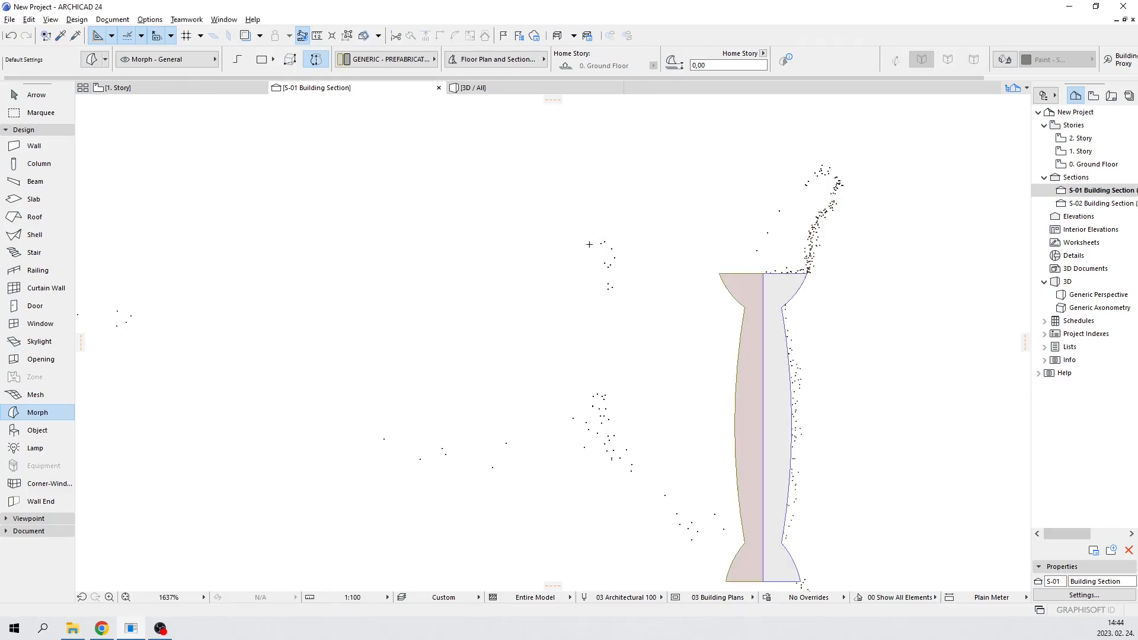
# Delete the half-baluster tracing fill, leaving only the revolved baluster Morph in the section
pyautogui.click(34, 95)
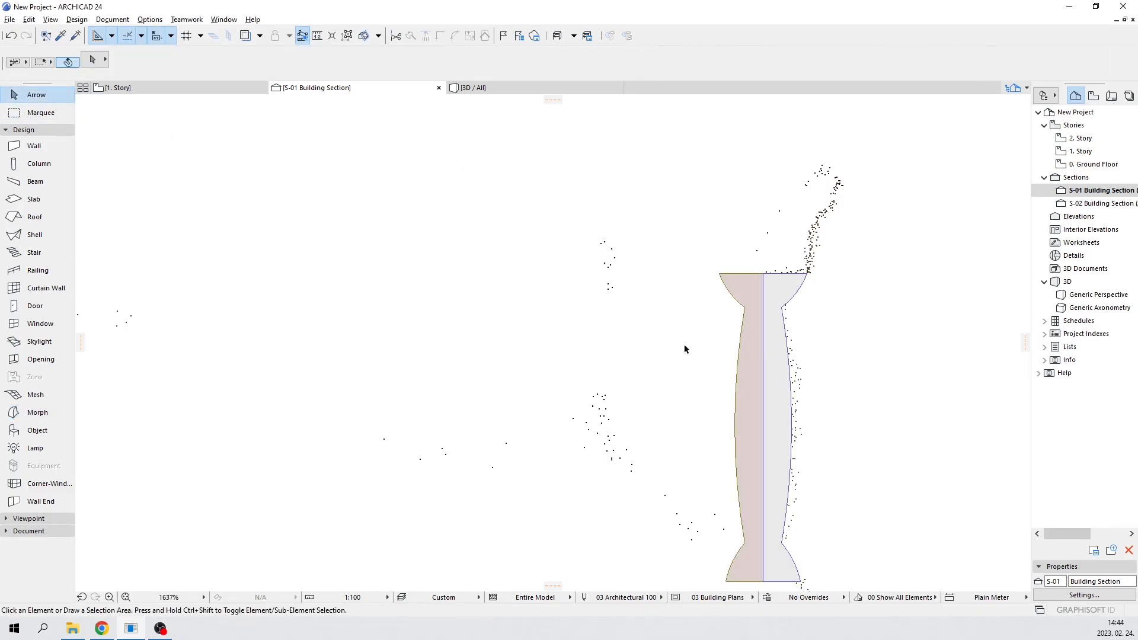
pyautogui.click(789, 369)
pyautogui.click(871, 341)
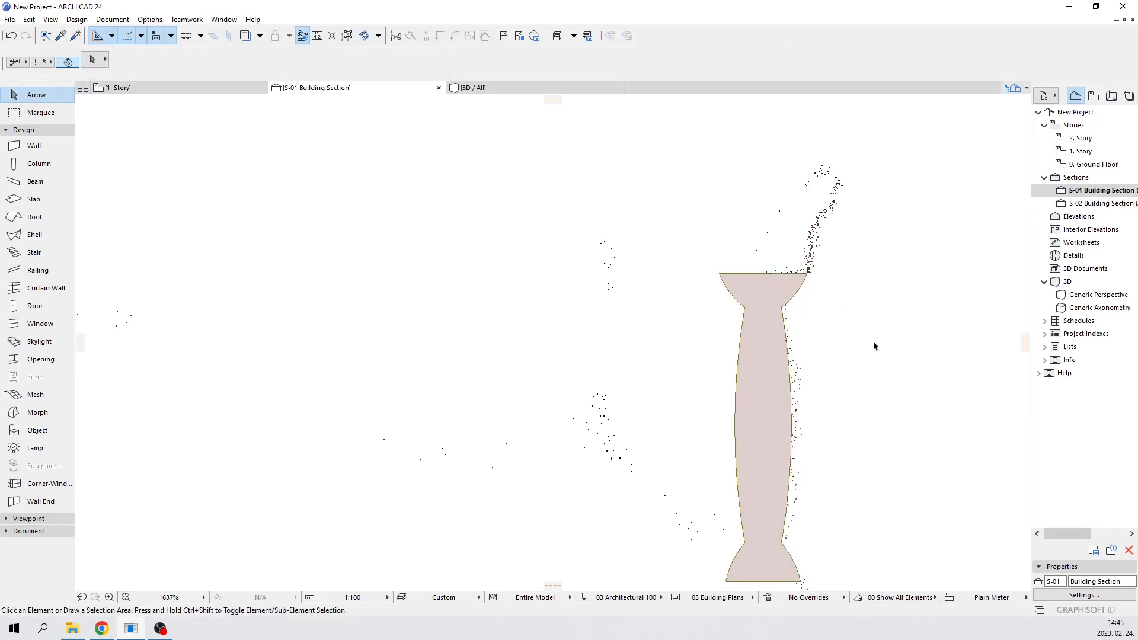
# In the 1. Story plan, move the baluster Morph about 1,42 m along the balustrade onto the point-cloud baluster nearest the wall
pyautogui.scroll(-5, 888, 337)
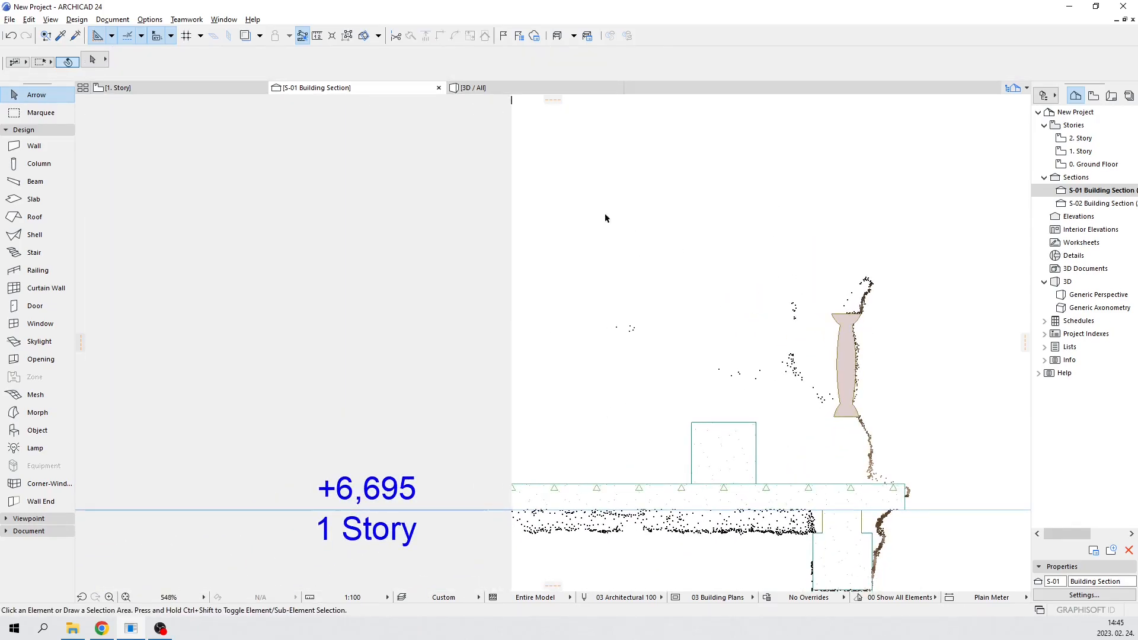
pyautogui.click(142, 91)
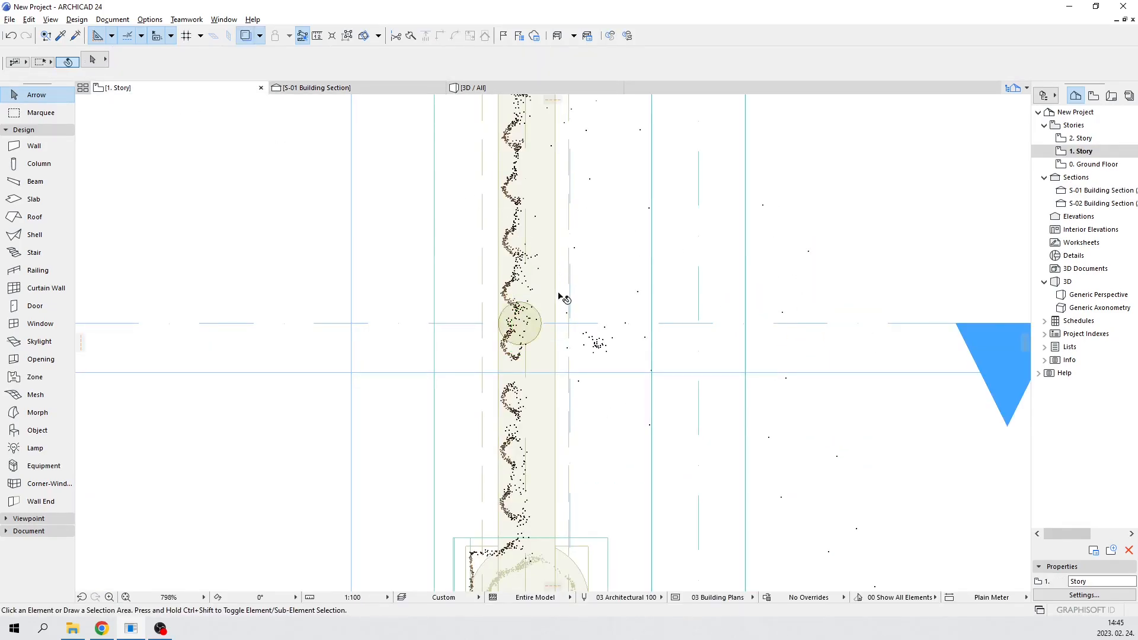
pyautogui.click(536, 341)
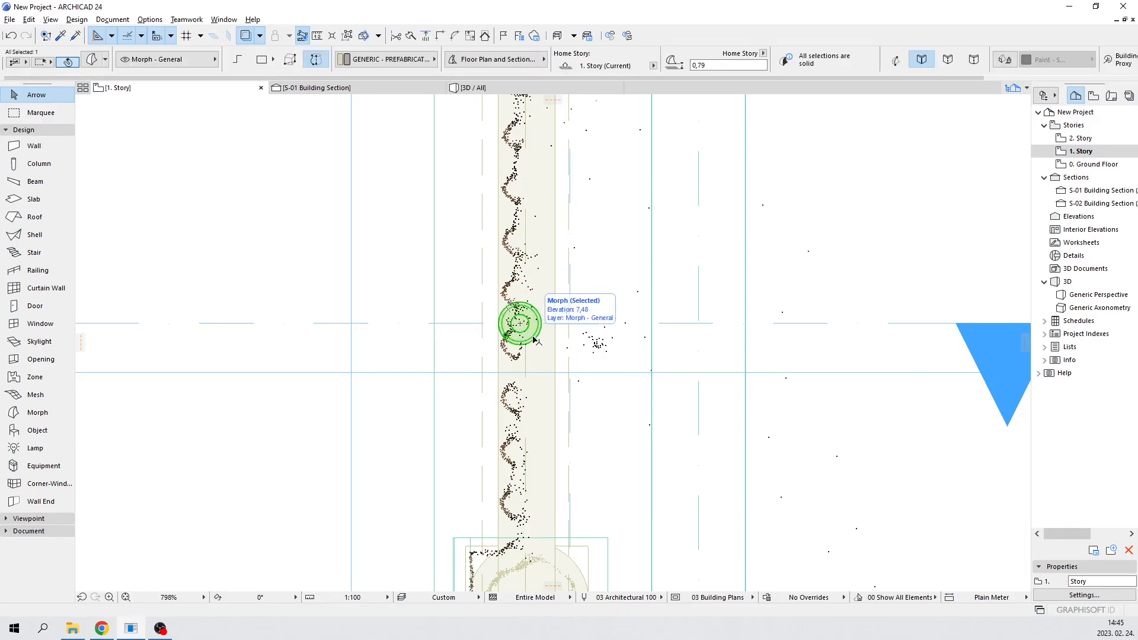
pyautogui.scroll(3, 536, 340)
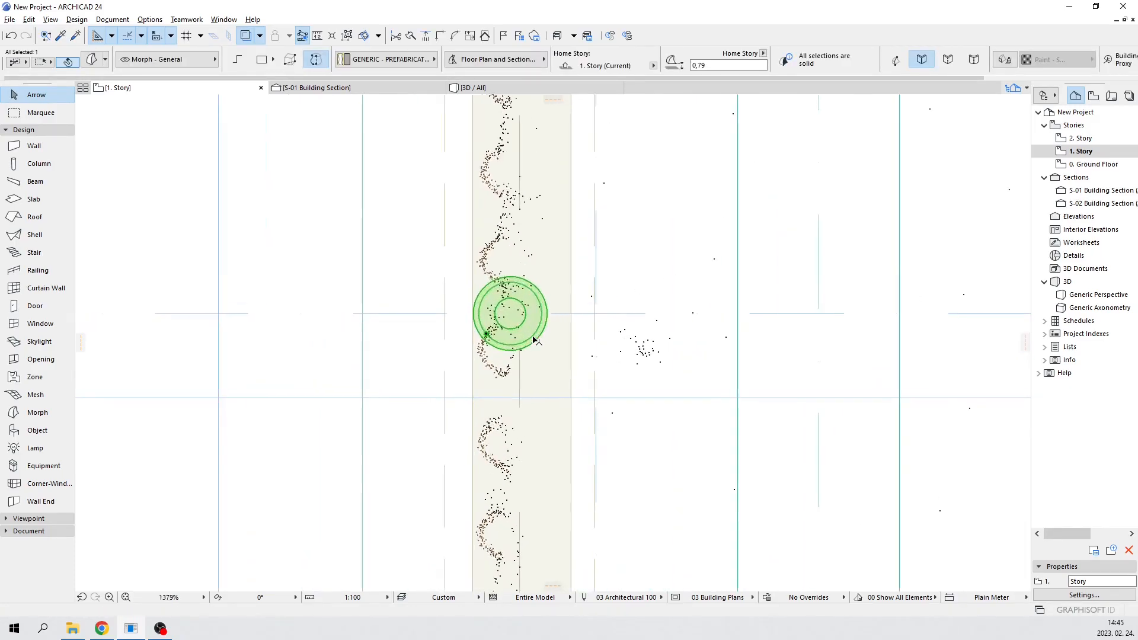
pyautogui.click(511, 316)
pyautogui.moveTo(544, 185); pyautogui.dragTo(586, 394, button='middle')
pyautogui.moveTo(575, 225); pyautogui.dragTo(613, 415, button='middle')
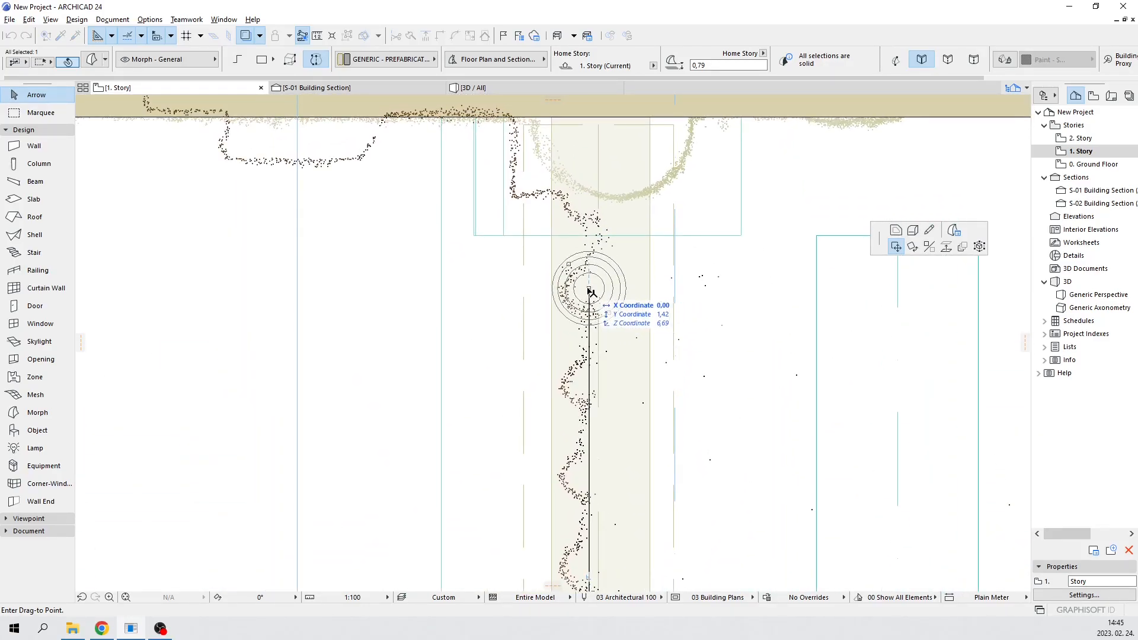
pyautogui.click(590, 290)
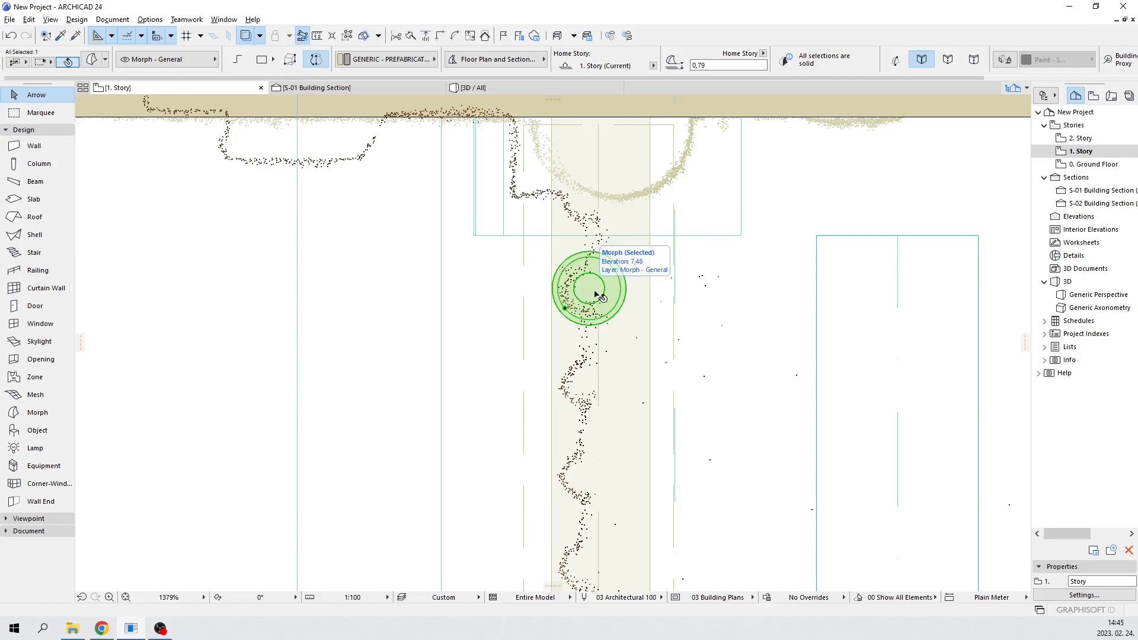
# Copy the baluster onto the next three point-cloud outlines, and copy the resulting group of four about 1,22 m further along the balustrade
pyautogui.scroll(-5, 610, 347)
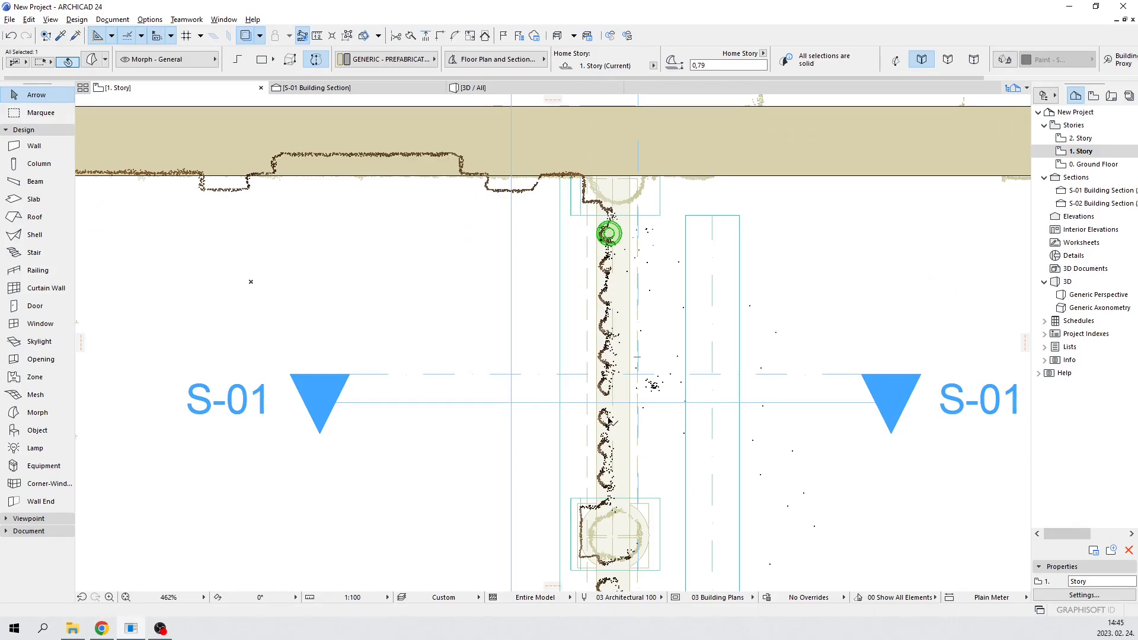
pyautogui.scroll(6, 627, 268)
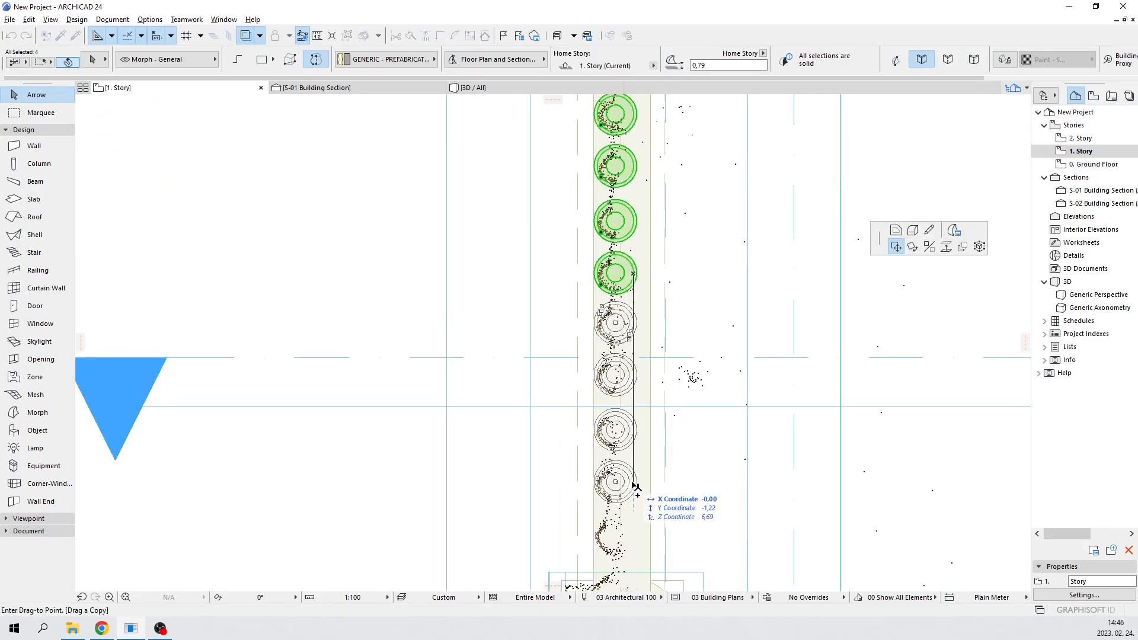
pyautogui.click(636, 487)
pyautogui.moveTo(658, 488); pyautogui.dragTo(673, 360, button='middle')
pyautogui.press('Escape')
pyautogui.scroll(5, 654, 355)
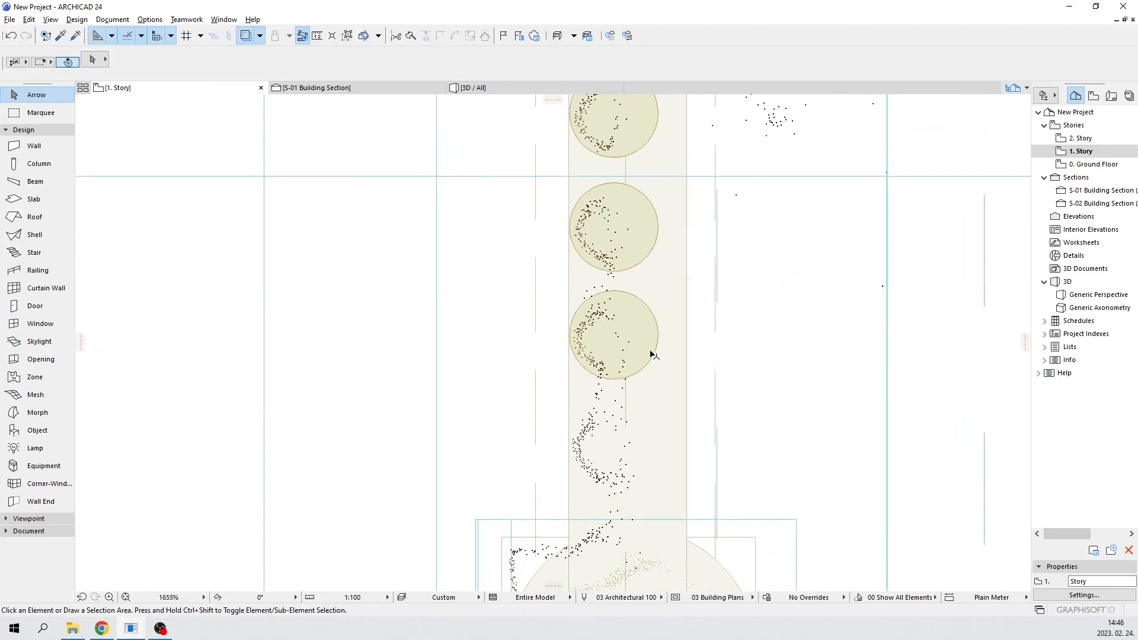
# Copy the last baluster about 0,29 m further along the balustrade onto the remaining point-cloud outline
pyautogui.click(649, 354)
pyautogui.click(649, 354)
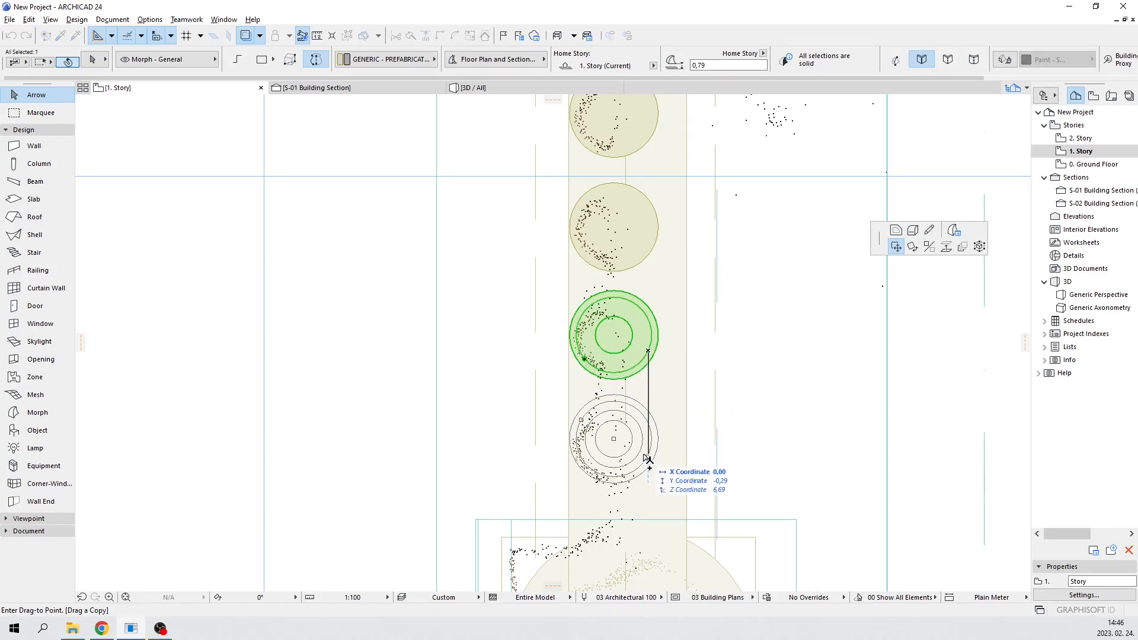
pyautogui.press('Escape')
pyautogui.click(648, 462)
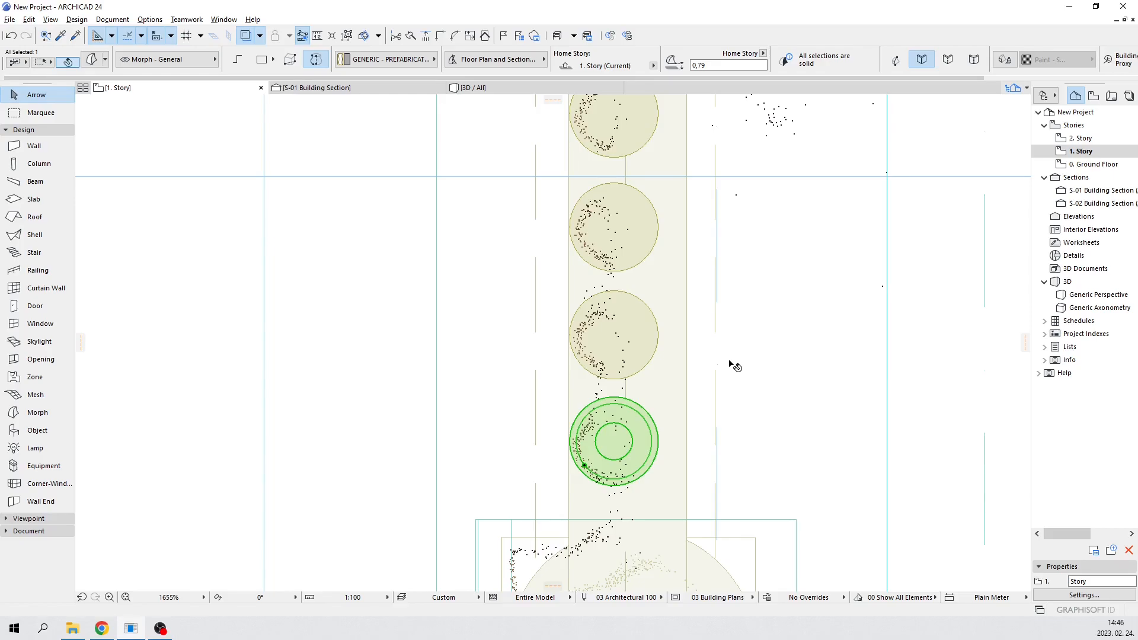
pyautogui.click(735, 367)
# In the 3D view, select all nine balusters between the two piers and set their building material to Stone - Finish
pyautogui.click(480, 87)
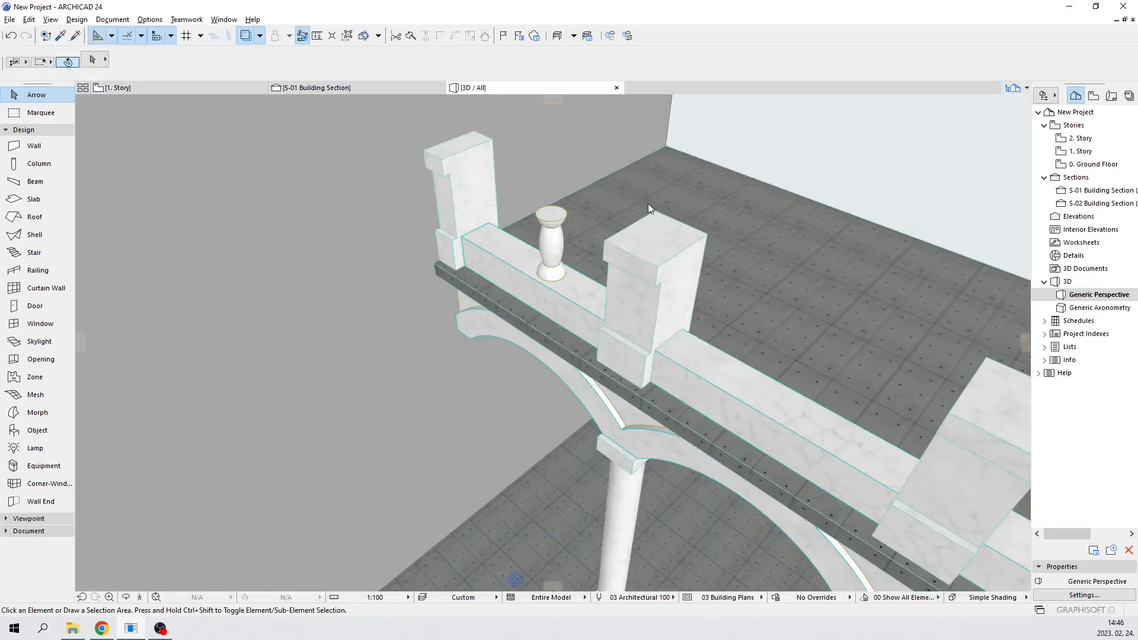
pyautogui.moveTo(746, 285); pyautogui.dragTo(474, 251)
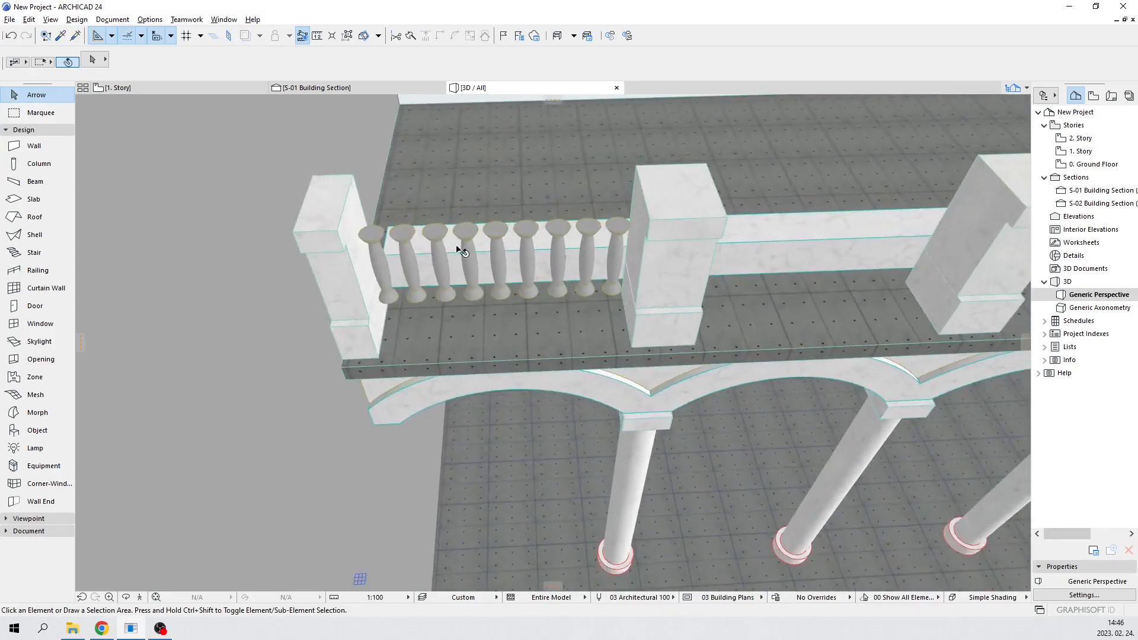
pyautogui.click(377, 246)
pyautogui.keyDown('shift'); pyautogui.click(408, 244); pyautogui.keyUp('shift')
pyautogui.keyDown('shift'); pyautogui.click(437, 243); pyautogui.keyUp('shift')
pyautogui.keyDown('shift'); pyautogui.click(468, 241); pyautogui.keyUp('shift')
pyautogui.keyDown('shift'); pyautogui.click(498, 238); pyautogui.keyUp('shift')
pyautogui.keyDown('shift'); pyautogui.click(526, 235); pyautogui.keyUp('shift')
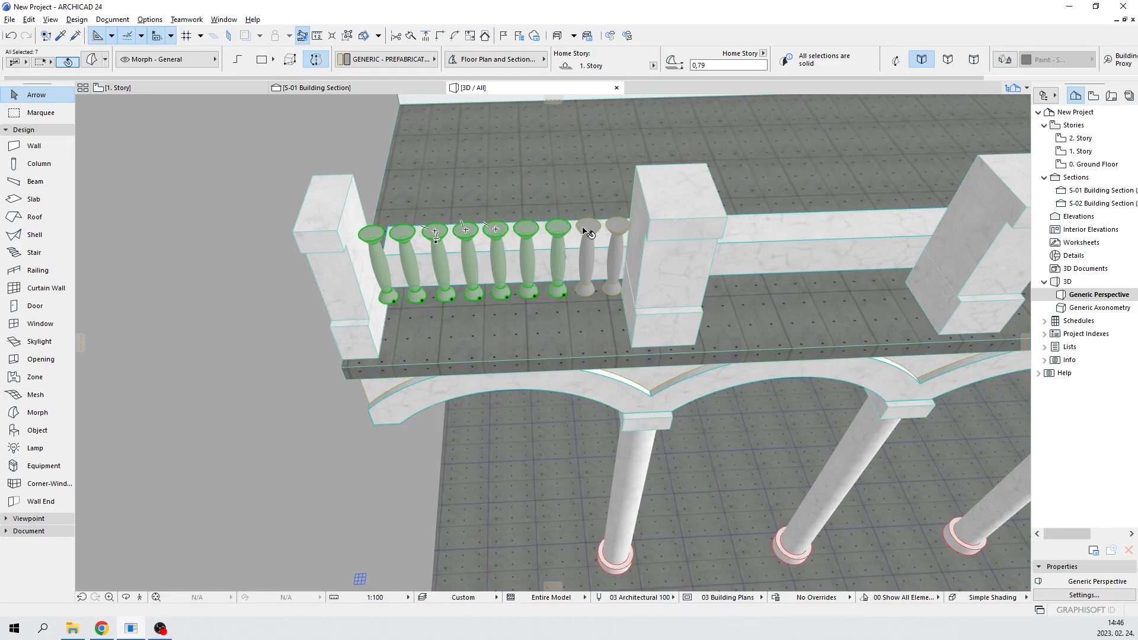
pyautogui.keyDown('shift'); pyautogui.click(615, 232); pyautogui.keyUp('shift')
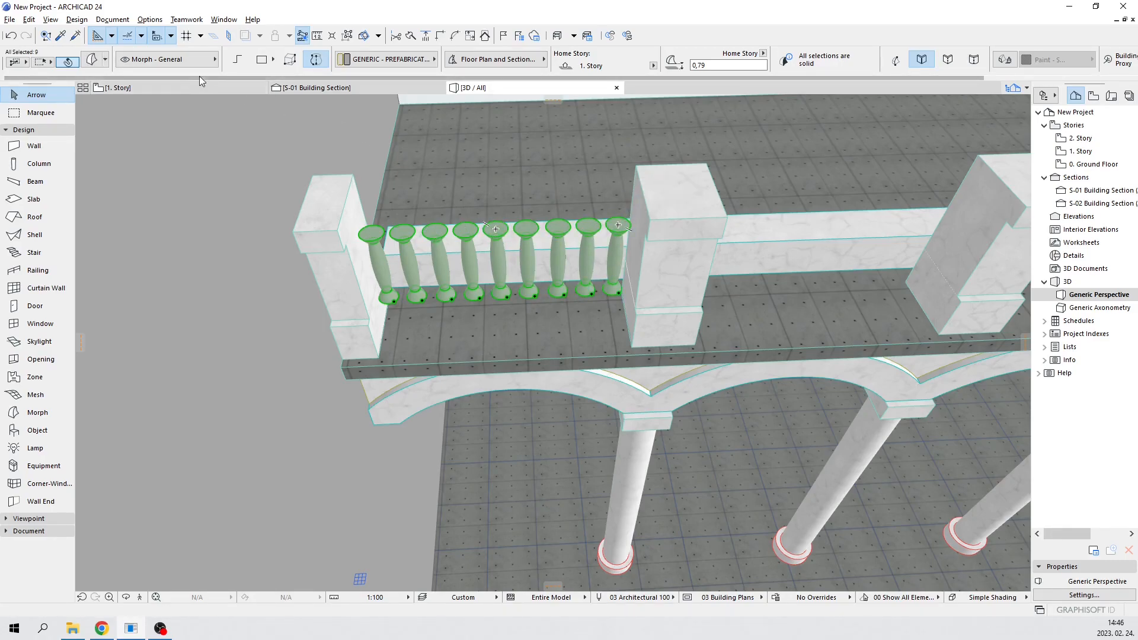
pyautogui.click(382, 59)
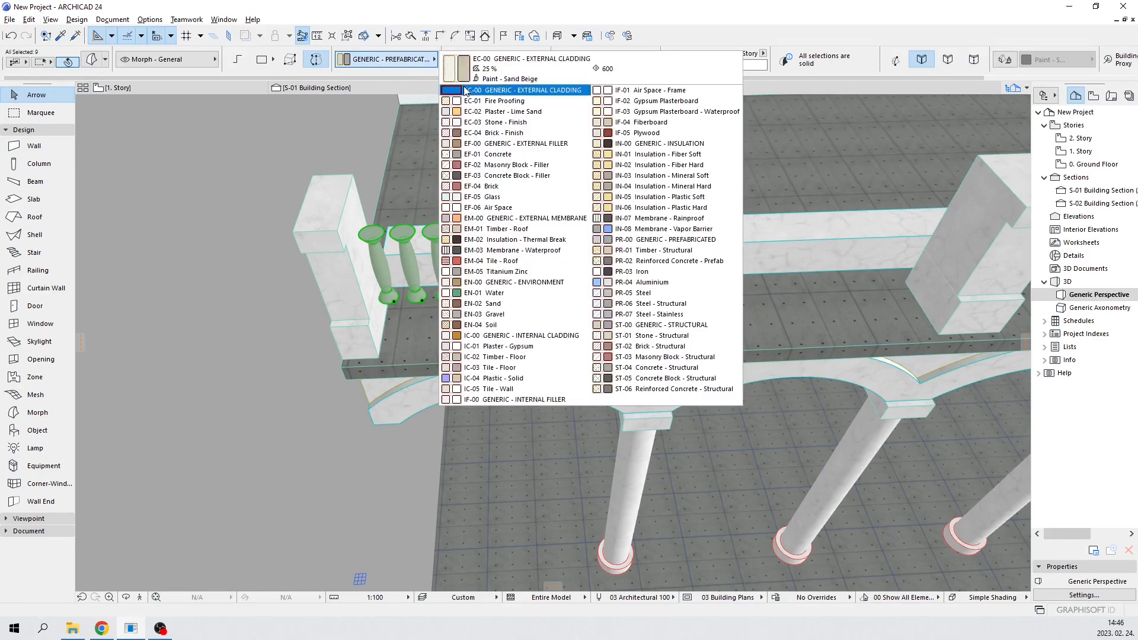
pyautogui.click(500, 123)
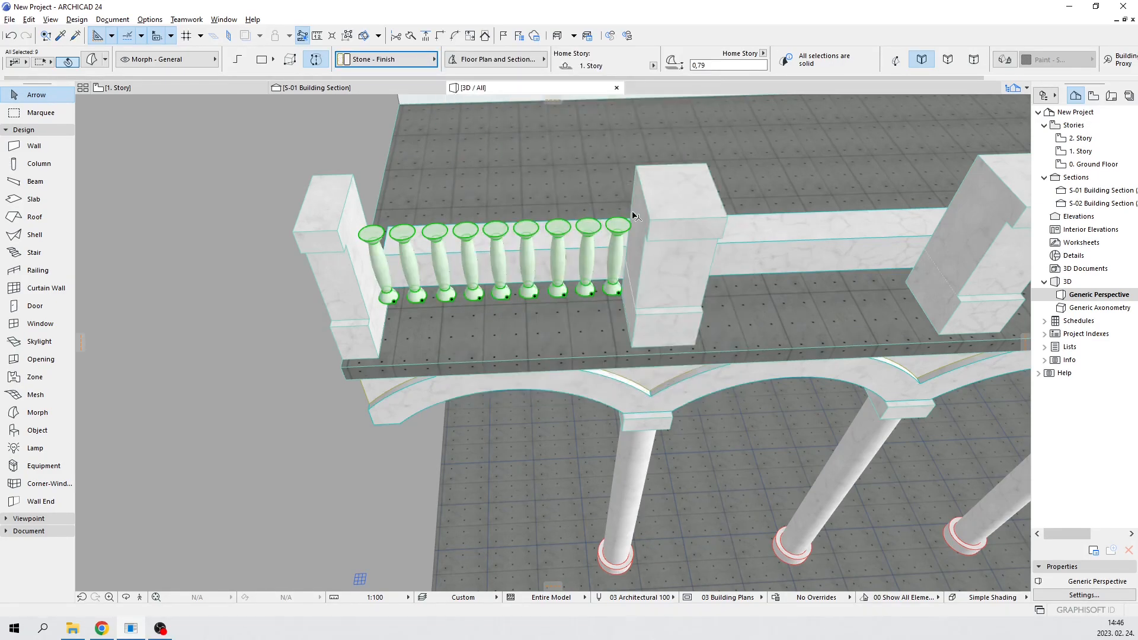
pyautogui.moveTo(656, 194); pyautogui.dragTo(608, 255)
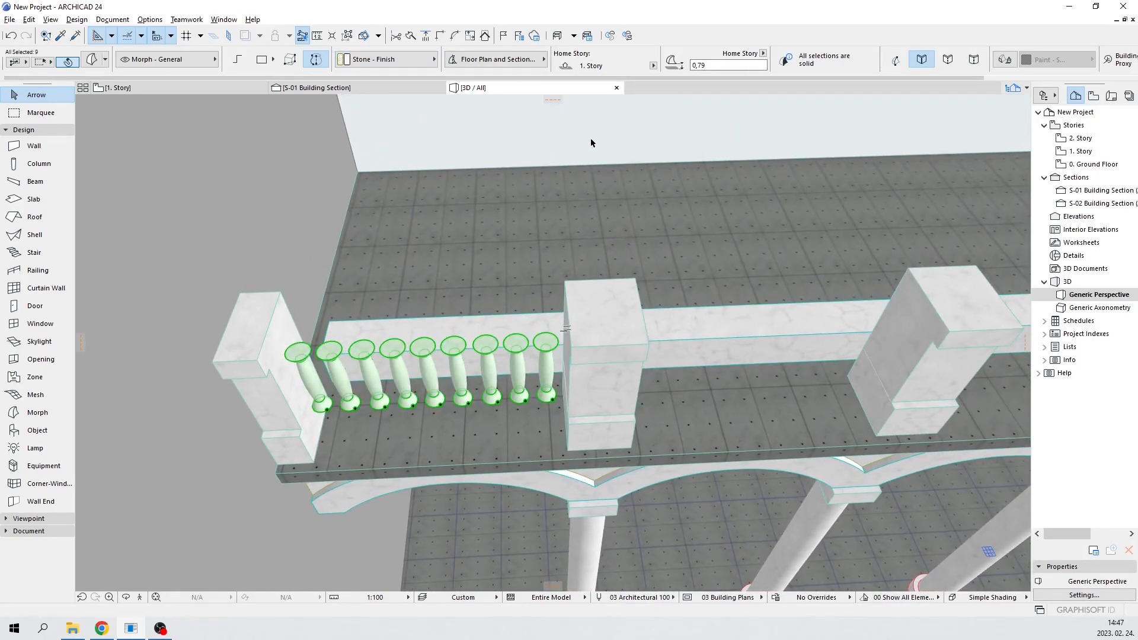
pyautogui.press('Escape')
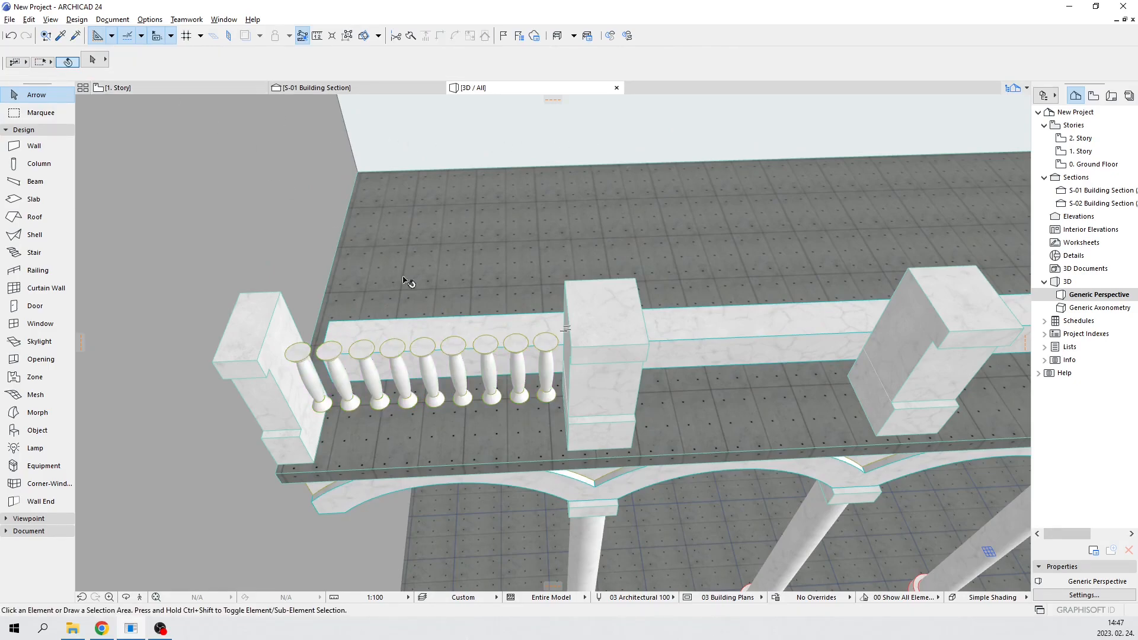
pyautogui.keyDown('shift'); pyautogui.moveTo(564, 309); pyautogui.dragTo(440, 195, button='middle'); pyautogui.keyUp('shift')
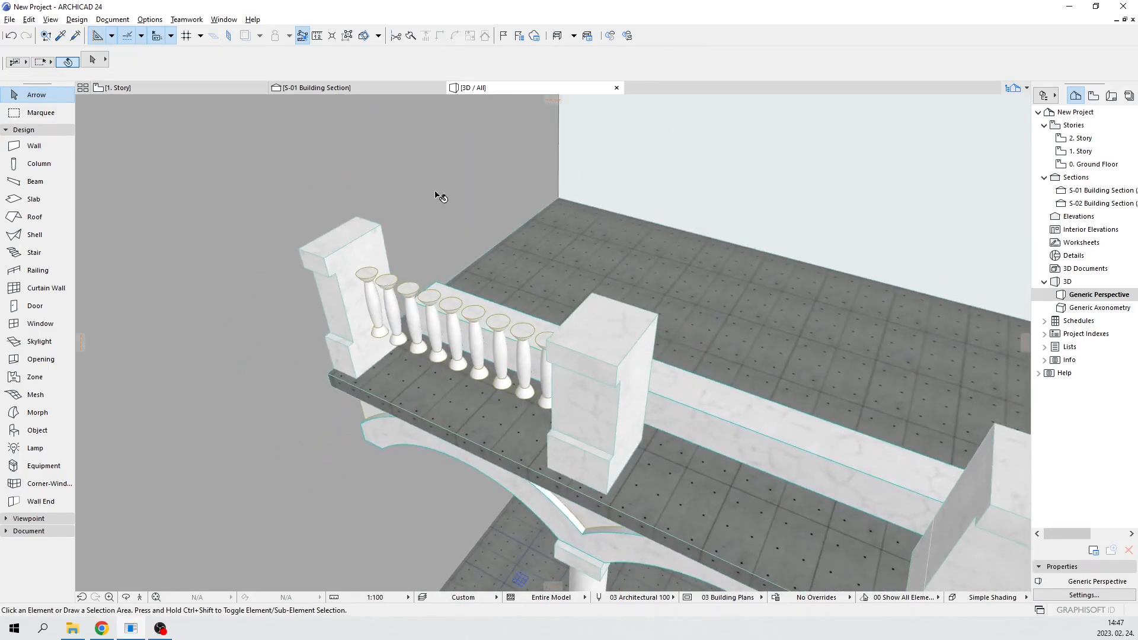
# In the S-01 section, move the base beam horizontally beneath the baluster until its outer face meets the point cloud
pyautogui.click(286, 89)
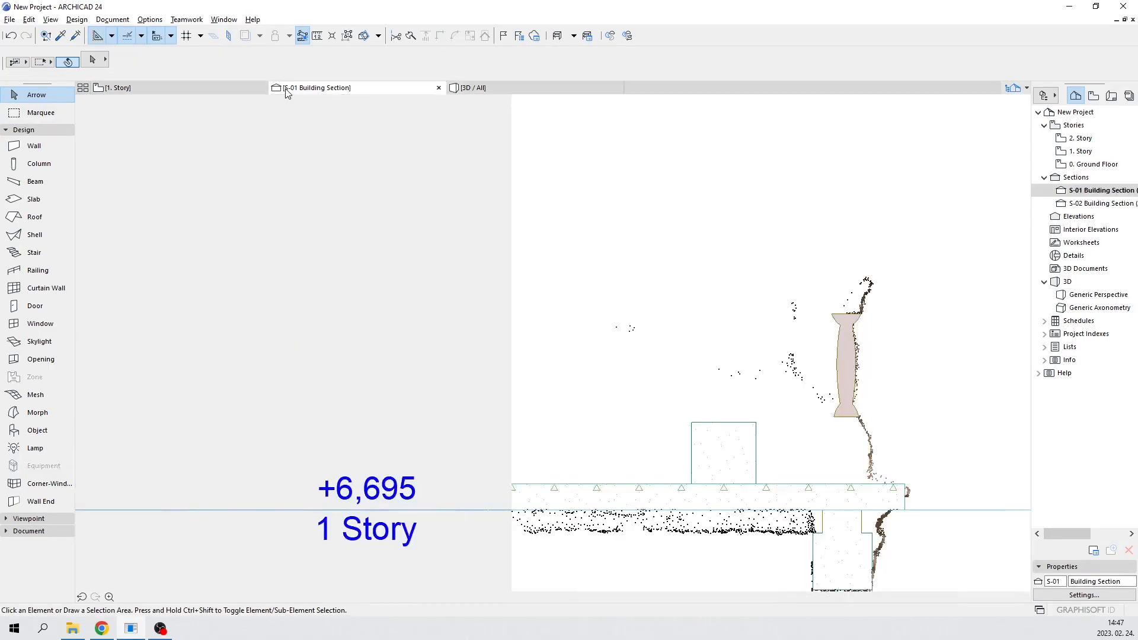
pyautogui.click(747, 453)
pyautogui.moveTo(816, 441); pyautogui.dragTo(656, 438, button='middle')
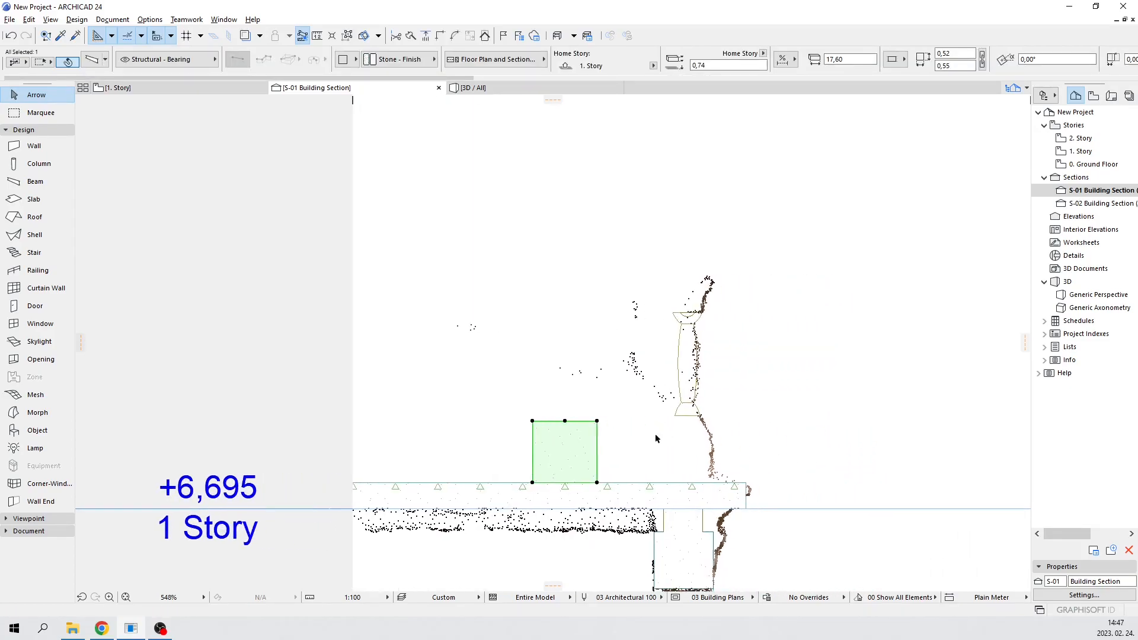
pyautogui.click(592, 440)
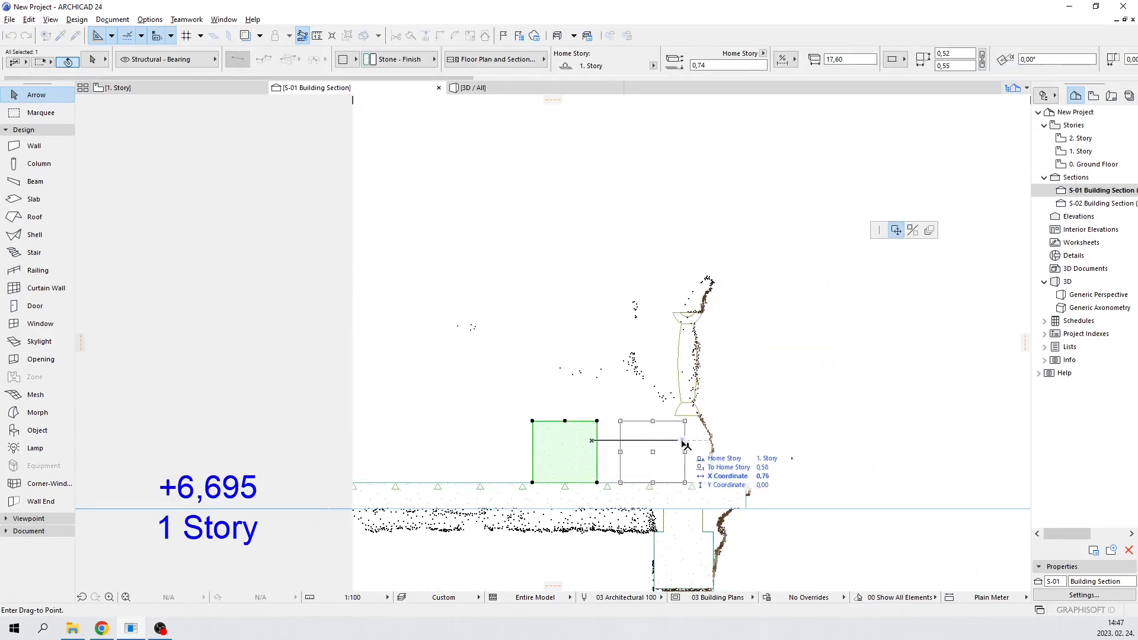
pyautogui.click(706, 440)
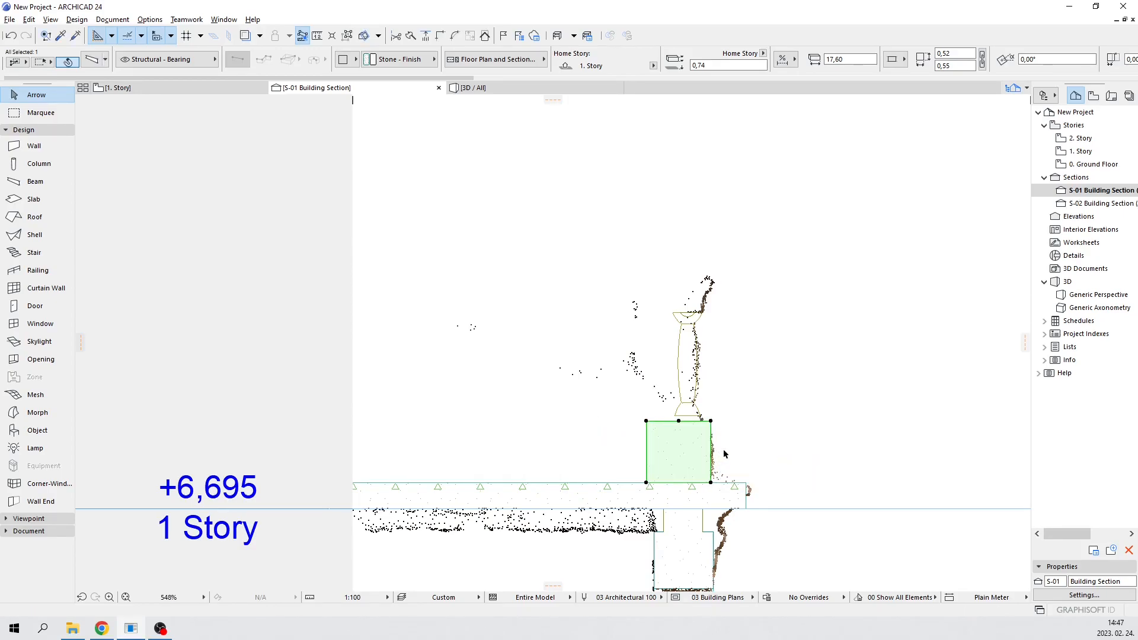
# Stretch the base beam's top edge up to the underside of the baluster, giving a height of 0,57 m
pyautogui.scroll(5, 723, 454)
pyautogui.scroll(4, 609, 391)
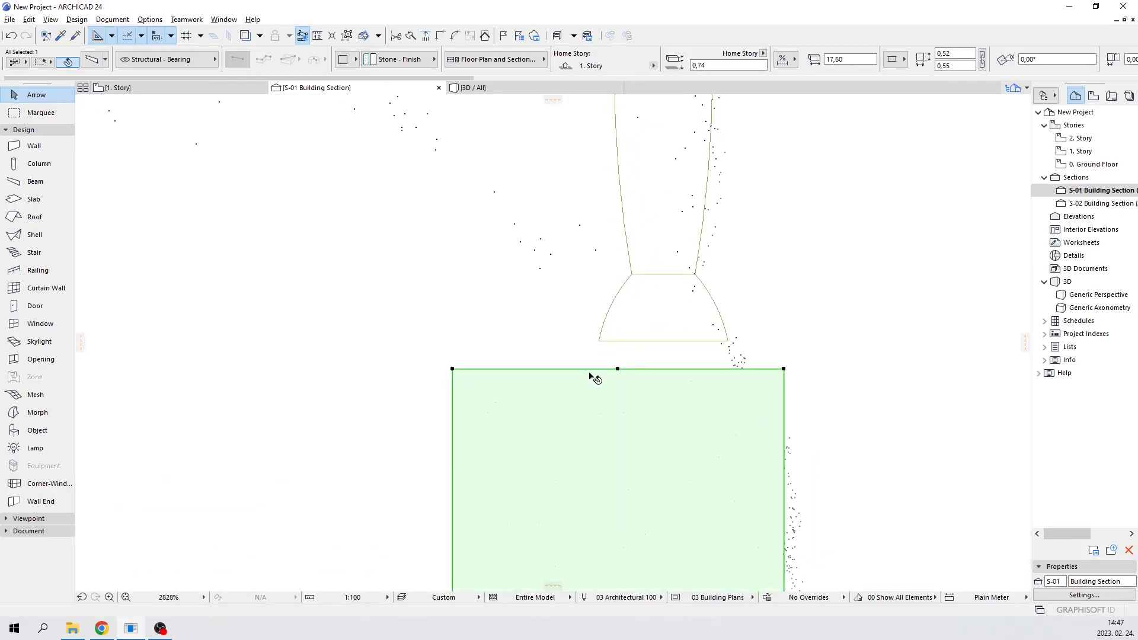
pyautogui.click(580, 369)
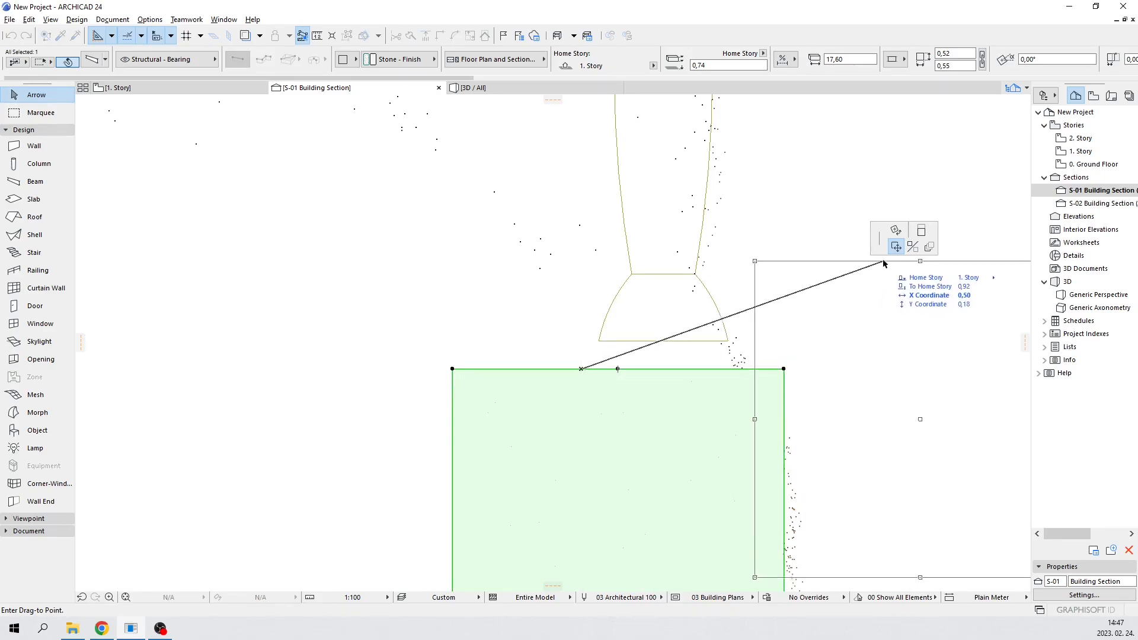
pyautogui.click(923, 234)
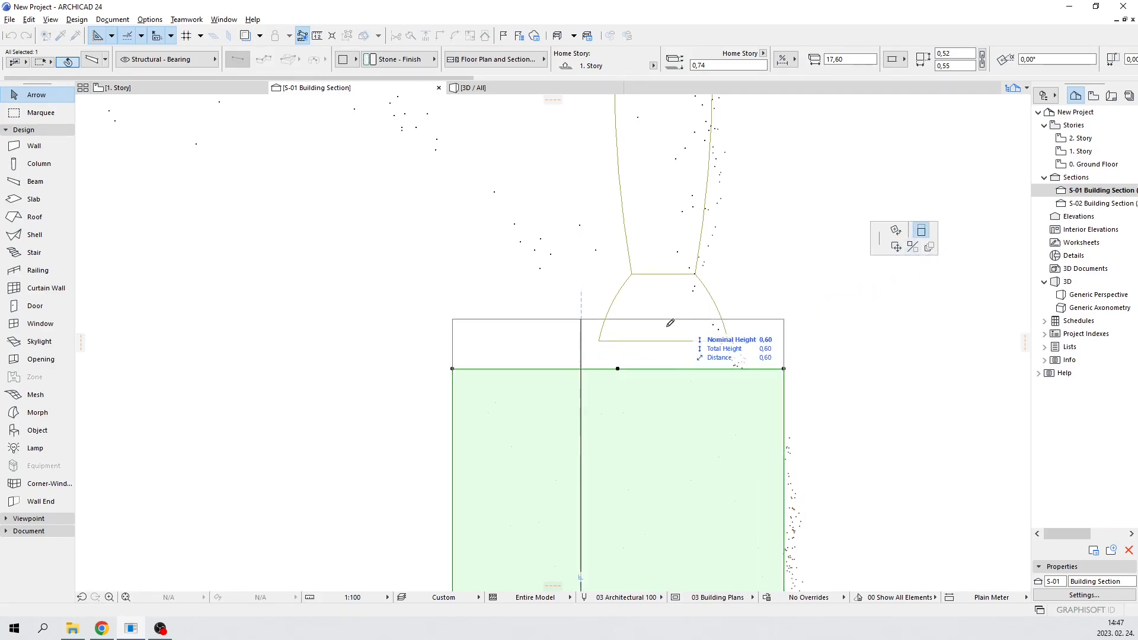
pyautogui.click(603, 339)
pyautogui.click(852, 331)
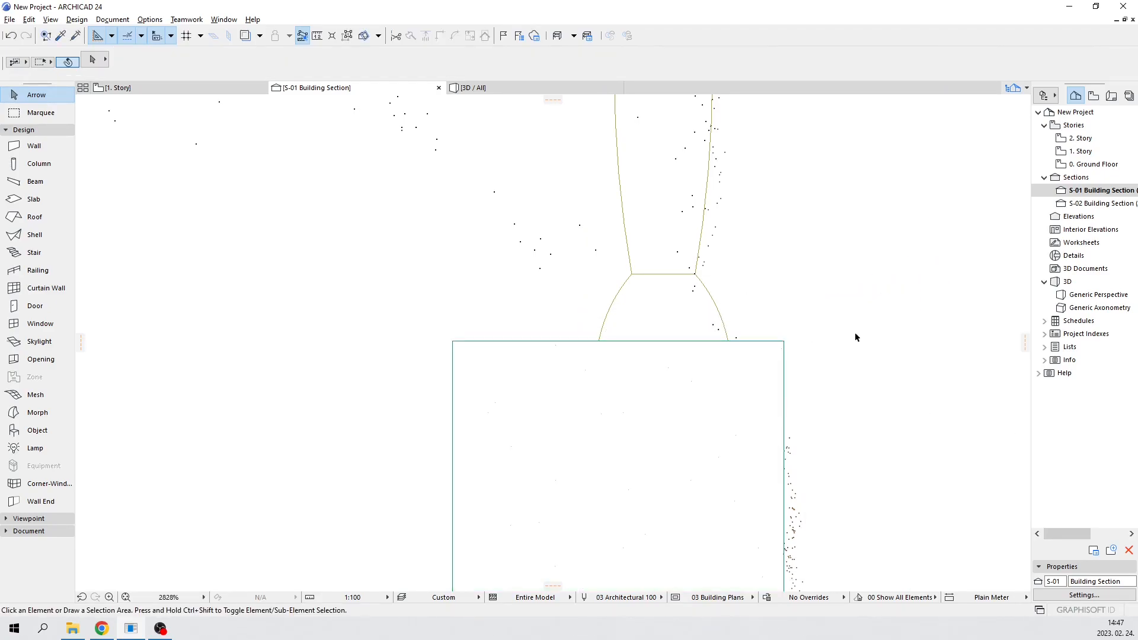
pyautogui.scroll(-4, 841, 327)
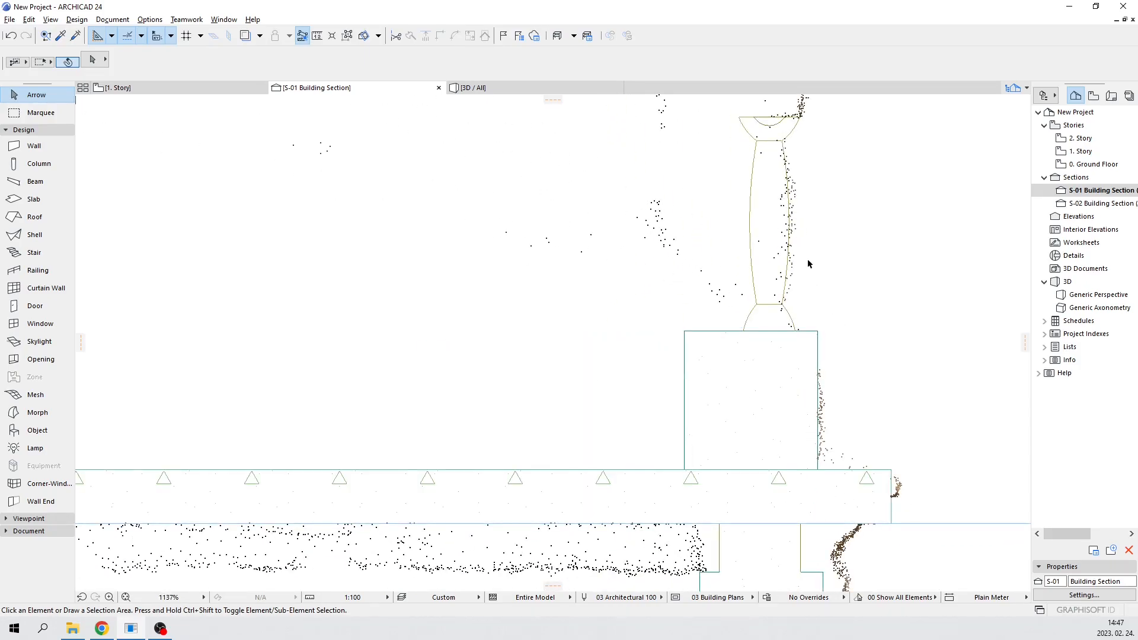
pyautogui.moveTo(820, 178); pyautogui.dragTo(699, 316, button='middle')
pyautogui.scroll(-4, 690, 286)
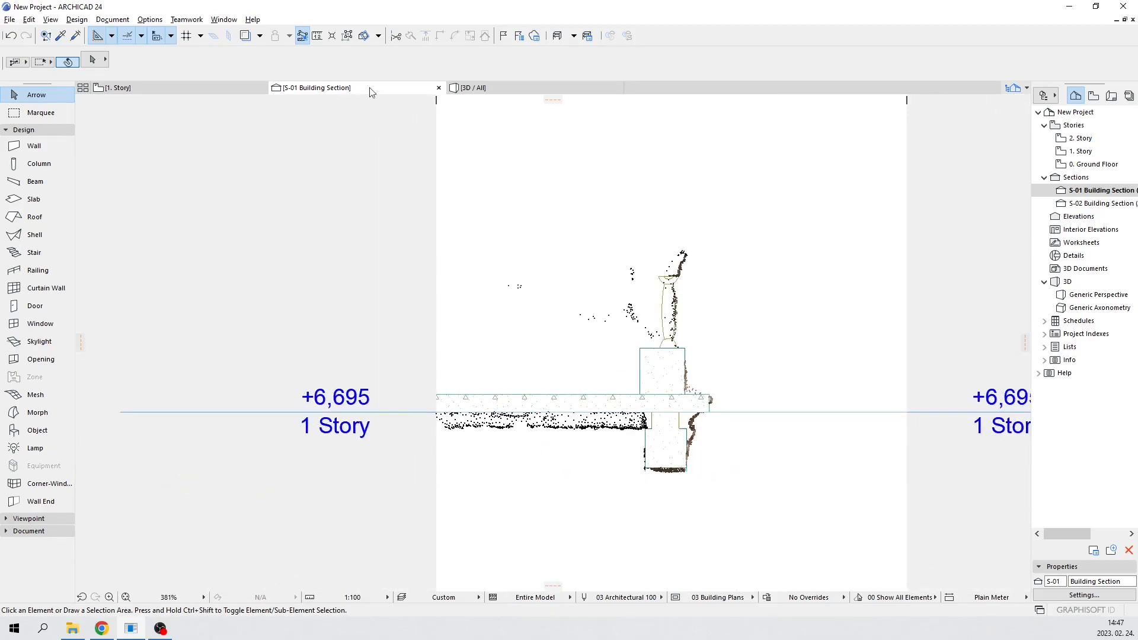
pyautogui.click(148, 89)
pyautogui.scroll(-8, 582, 227)
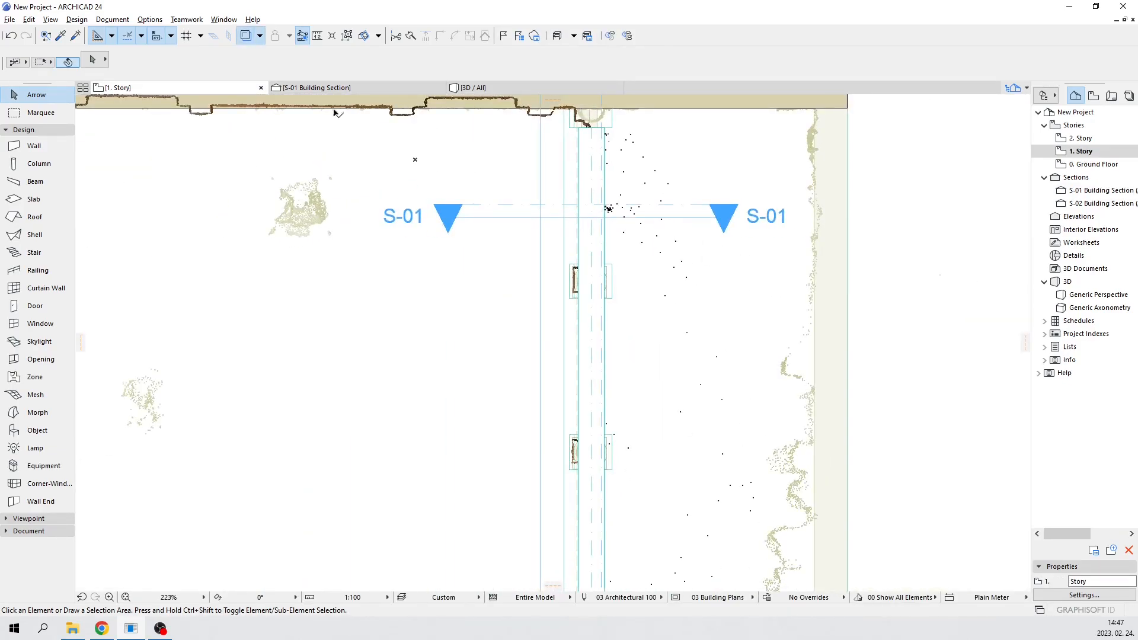
pyautogui.click(317, 88)
# Copy the base beam about 1,57 m straight up, placing the copy above the baluster
pyautogui.click(653, 368)
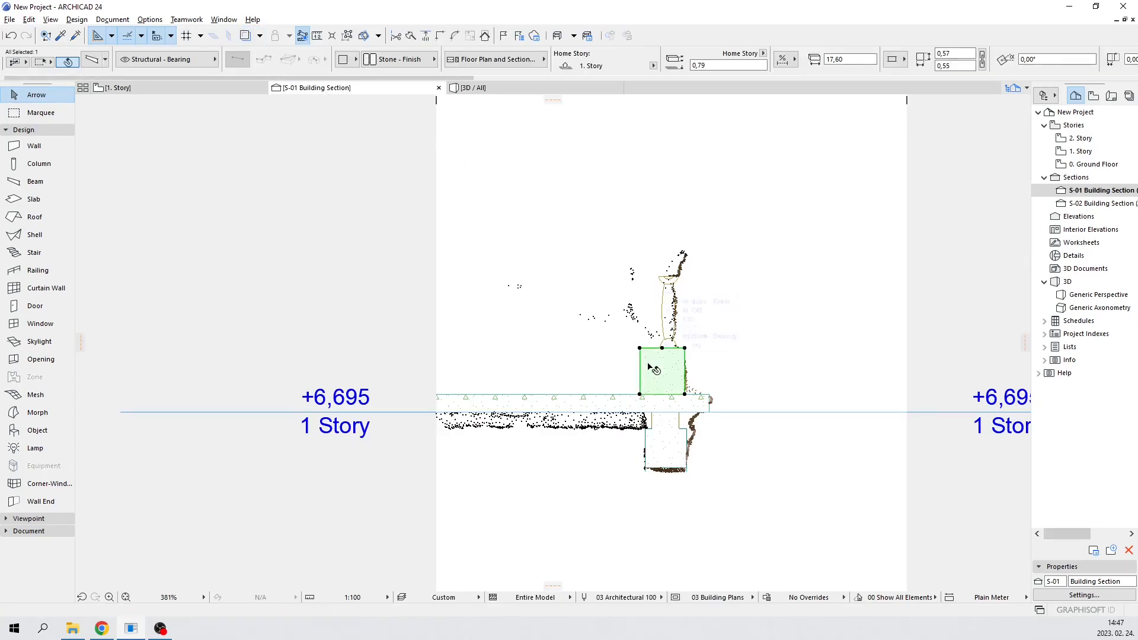
pyautogui.scroll(3, 652, 368)
pyautogui.click(653, 365)
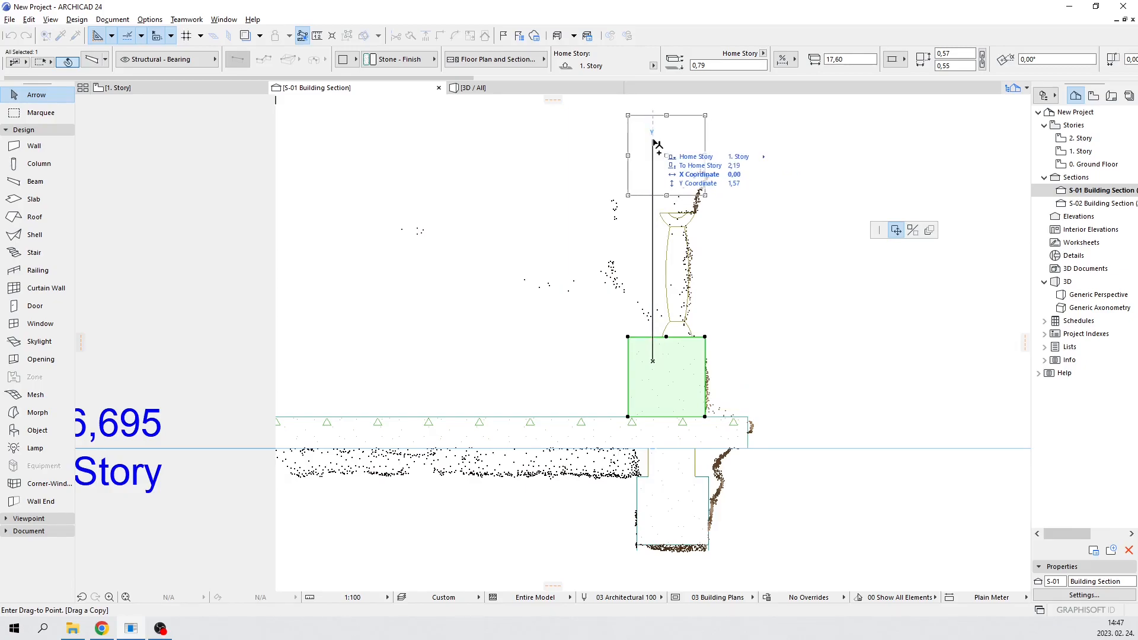
pyautogui.click(655, 142)
# Stretch the copied beam's underside down to the baluster top and lower its top edge to a total height of 0,27 m
pyautogui.scroll(3, 762, 194)
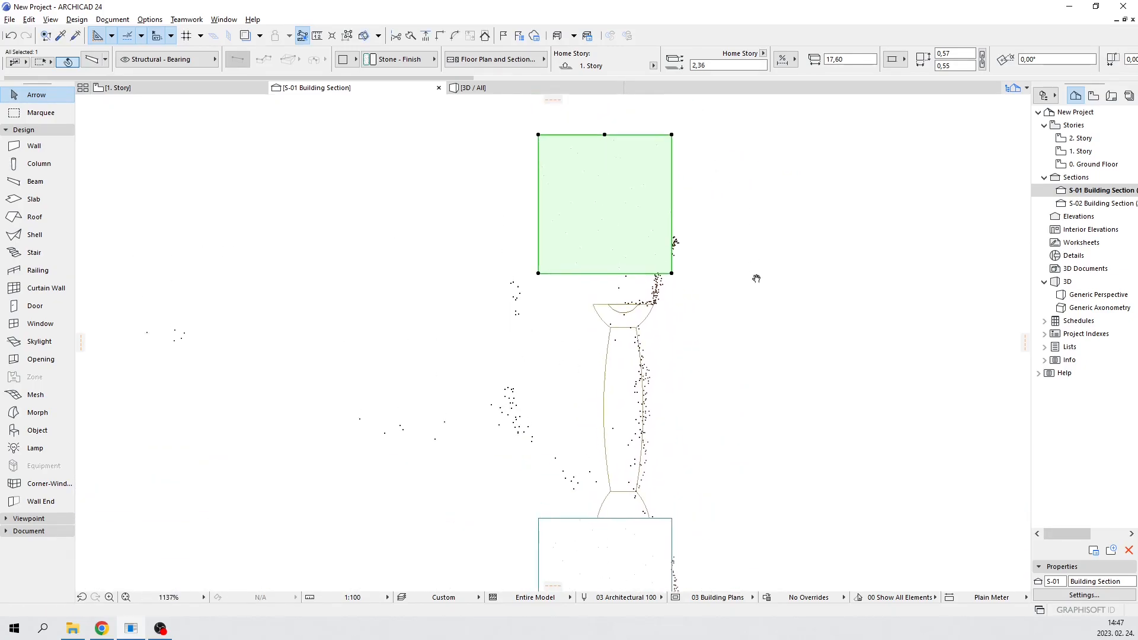
pyautogui.scroll(4, 600, 307)
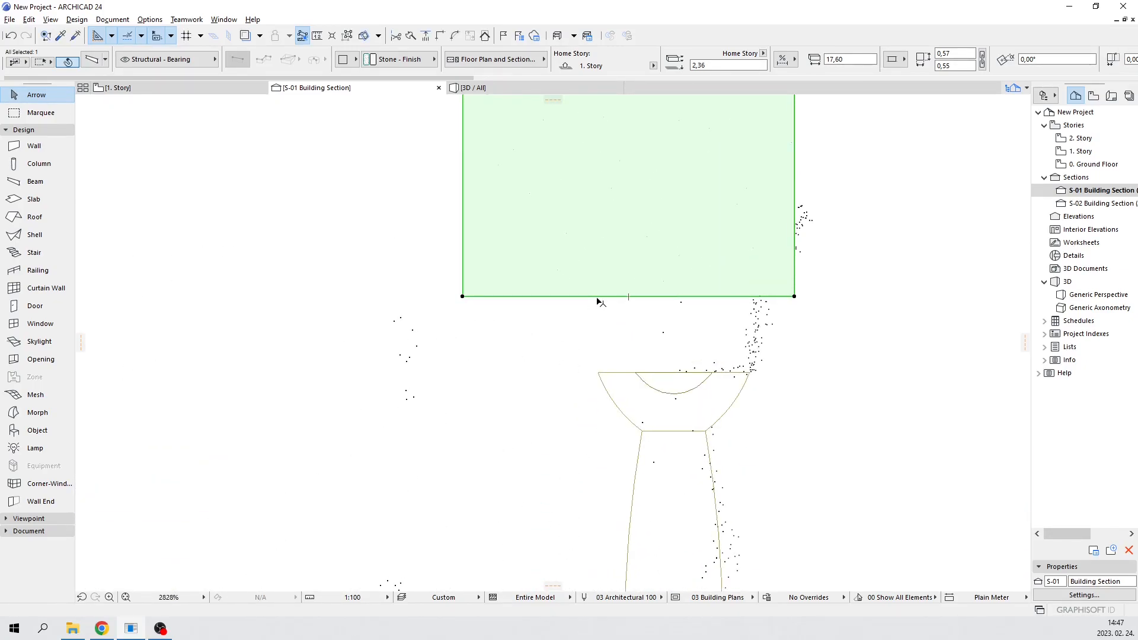
pyautogui.click(600, 297)
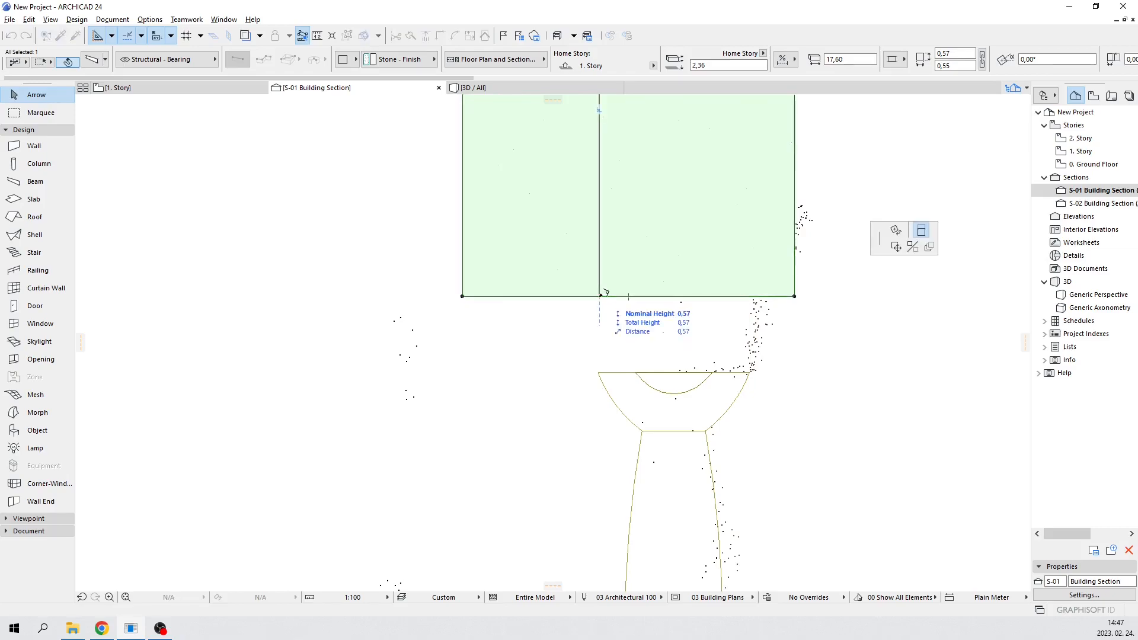
pyautogui.click(602, 367)
pyautogui.scroll(-5, 812, 279)
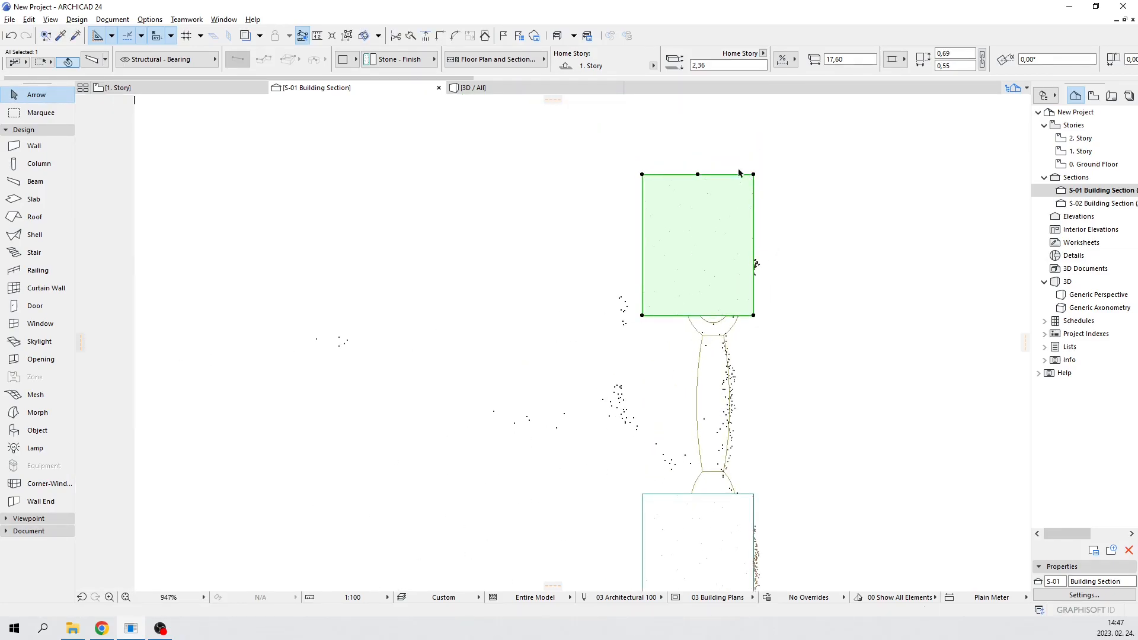
pyautogui.click(719, 178)
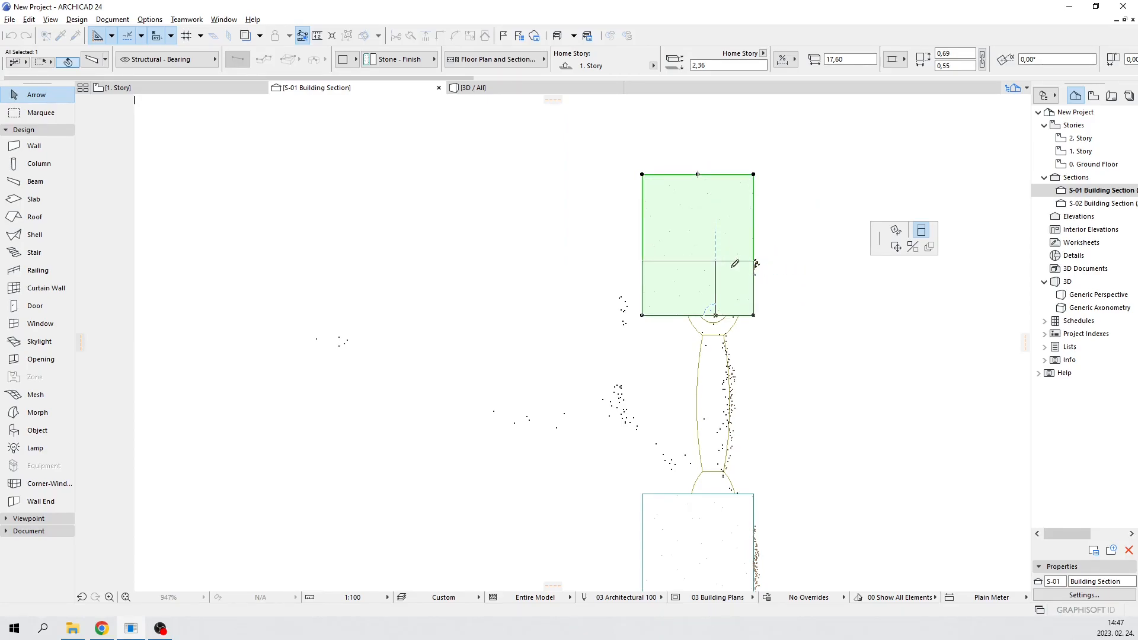
pyautogui.click(724, 260)
# Pull in the upper beam's outer side toward the point cloud, reducing its width to 0,52 m
pyautogui.scroll(2, 757, 316)
pyautogui.scroll(1, 757, 317)
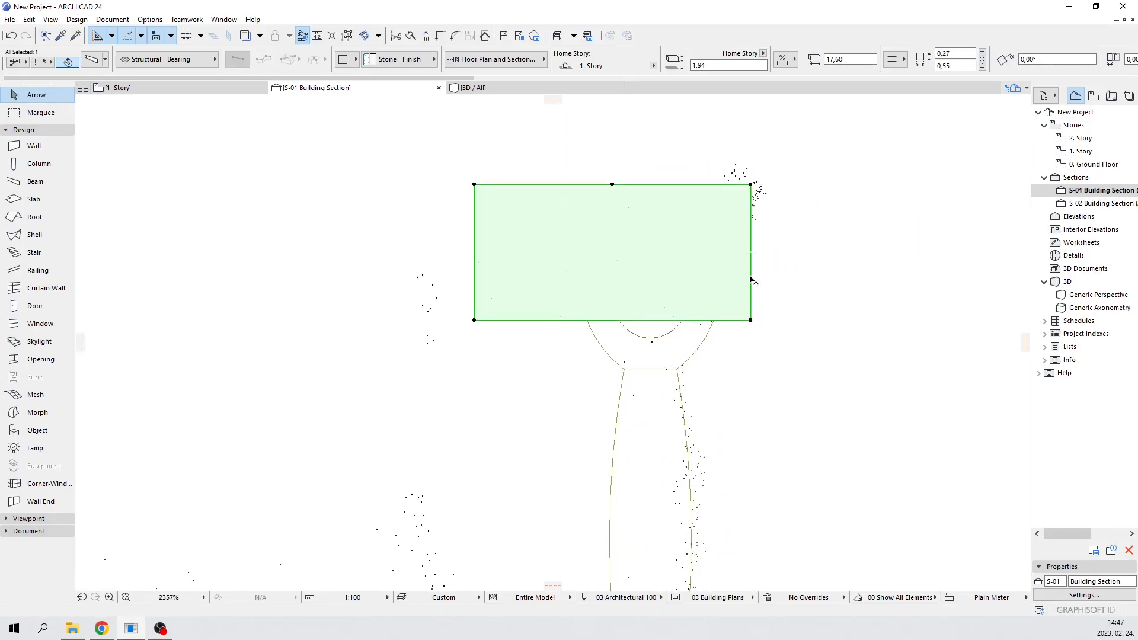
pyautogui.click(752, 280)
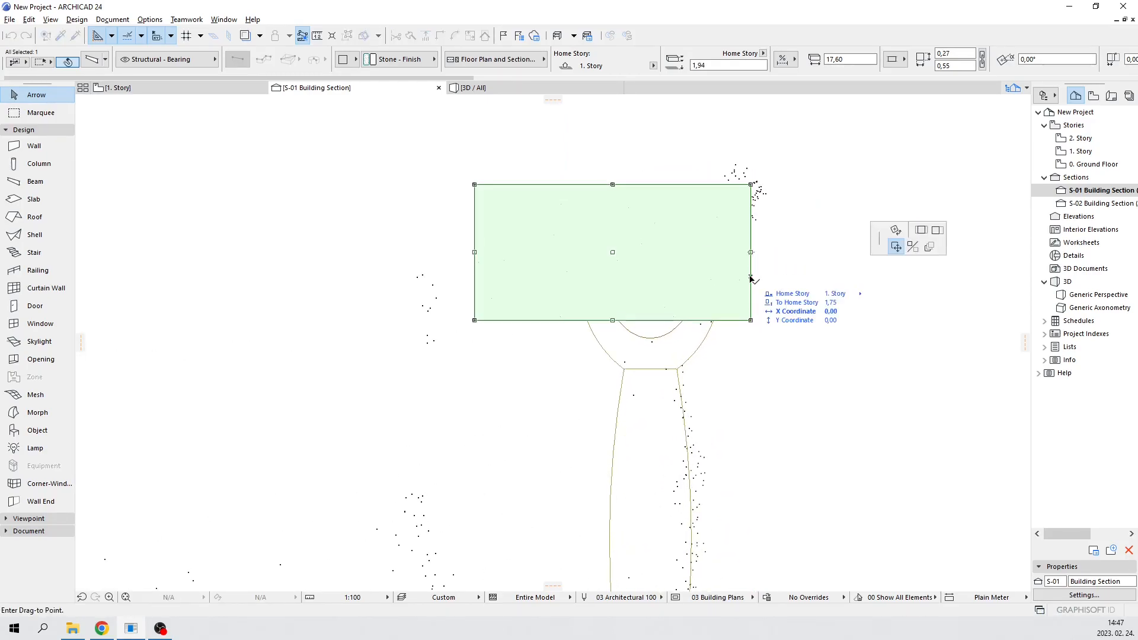
pyautogui.click(937, 230)
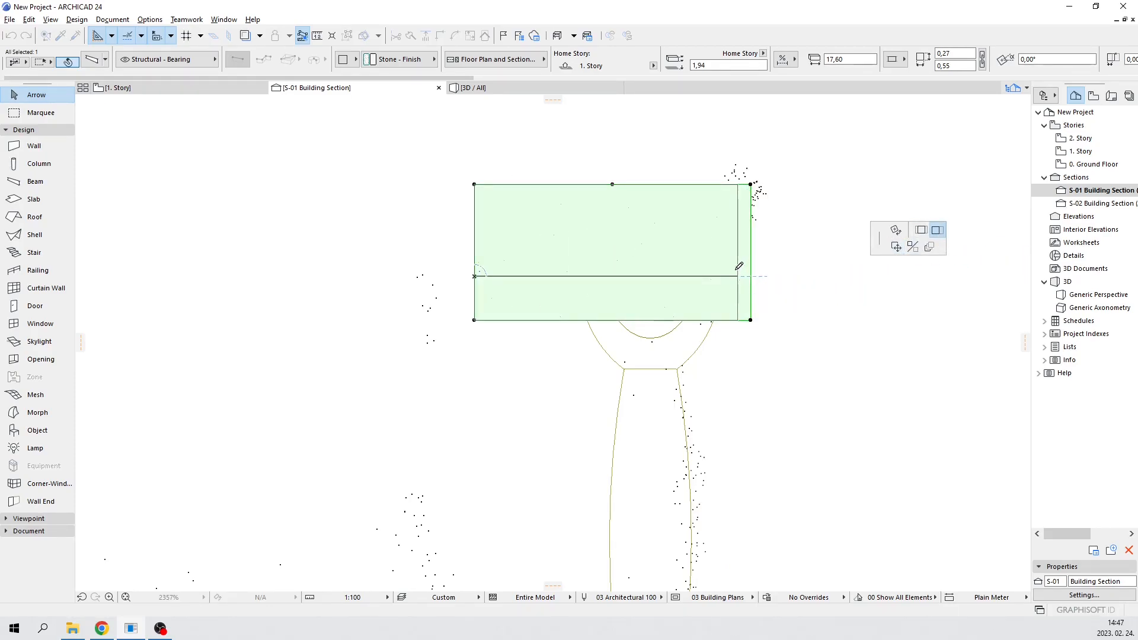
pyautogui.click(738, 194)
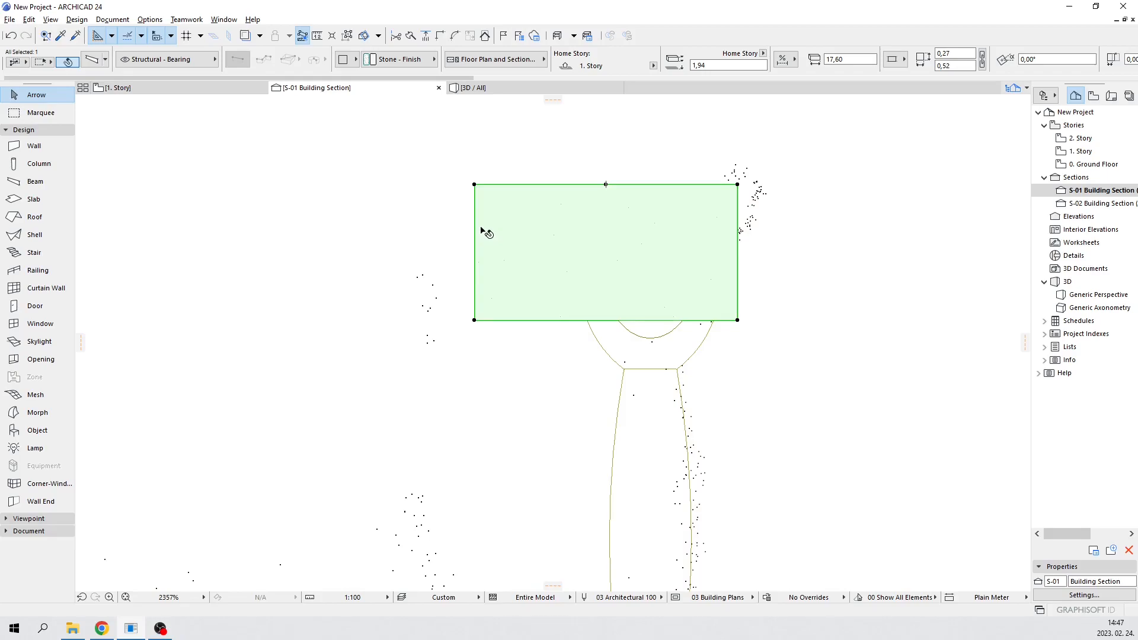
# Lower the handrail beam's top edge down to the underside of the scanned coping points, leaving the beam's underside in place
pyautogui.click(505, 185)
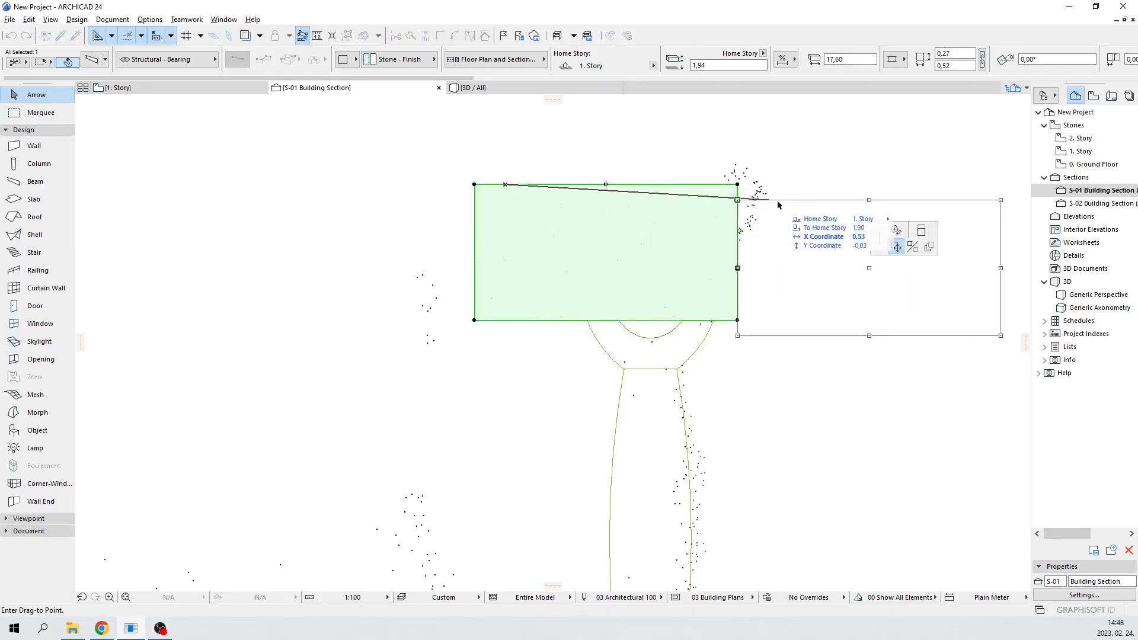
pyautogui.click(919, 232)
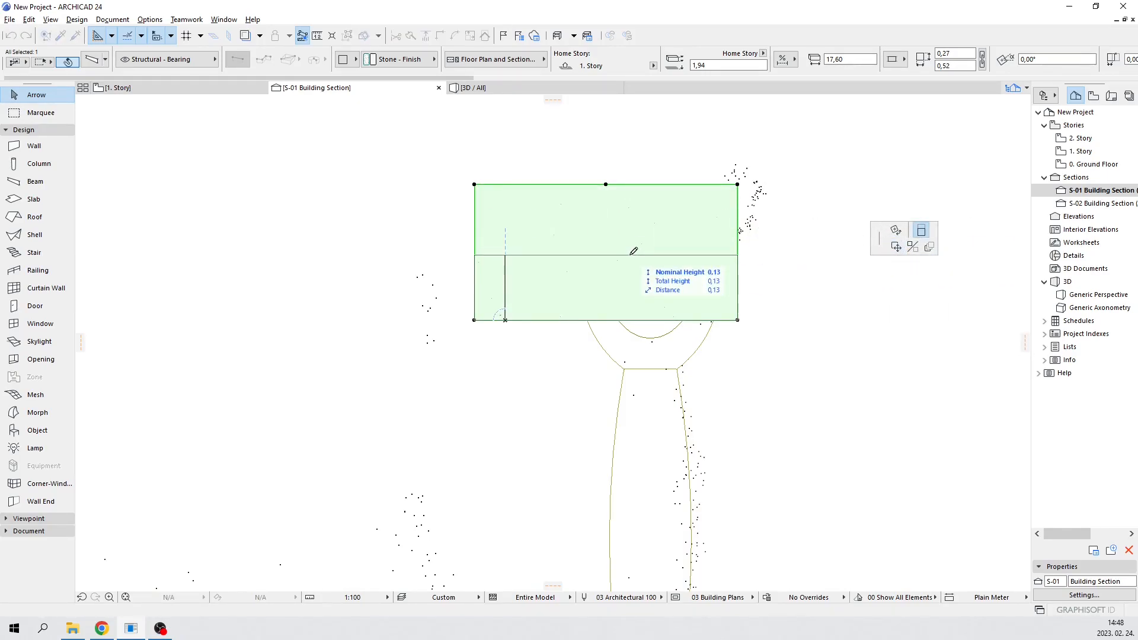
pyautogui.click(635, 239)
pyautogui.click(830, 278)
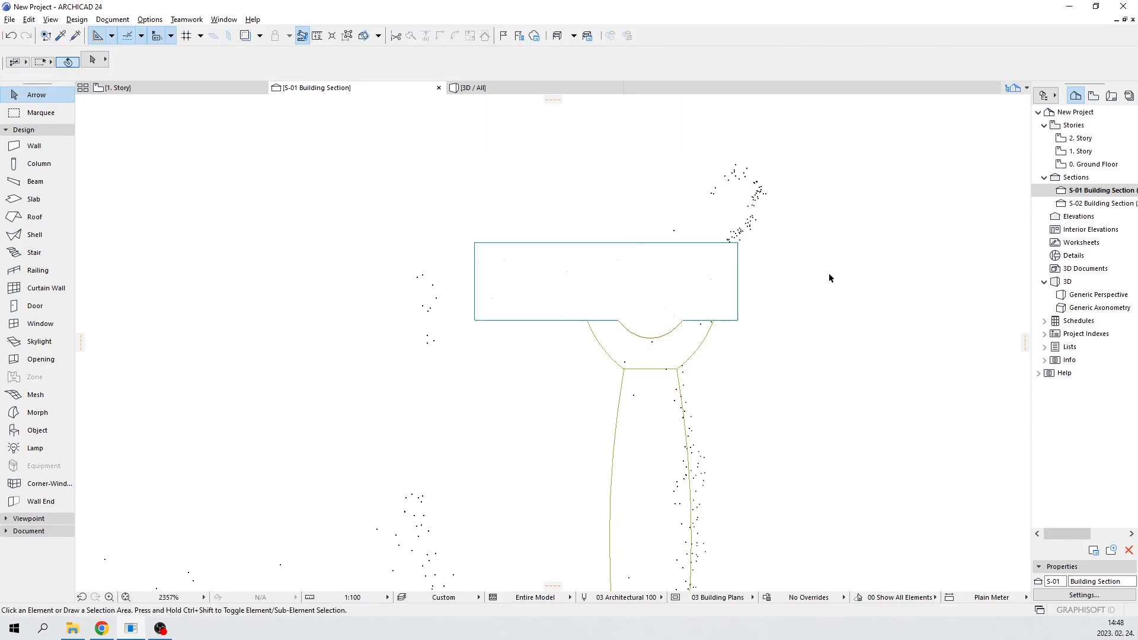
# Select all nine balusters of the end bay in the 3D view and group them
pyautogui.scroll(-4, 823, 287)
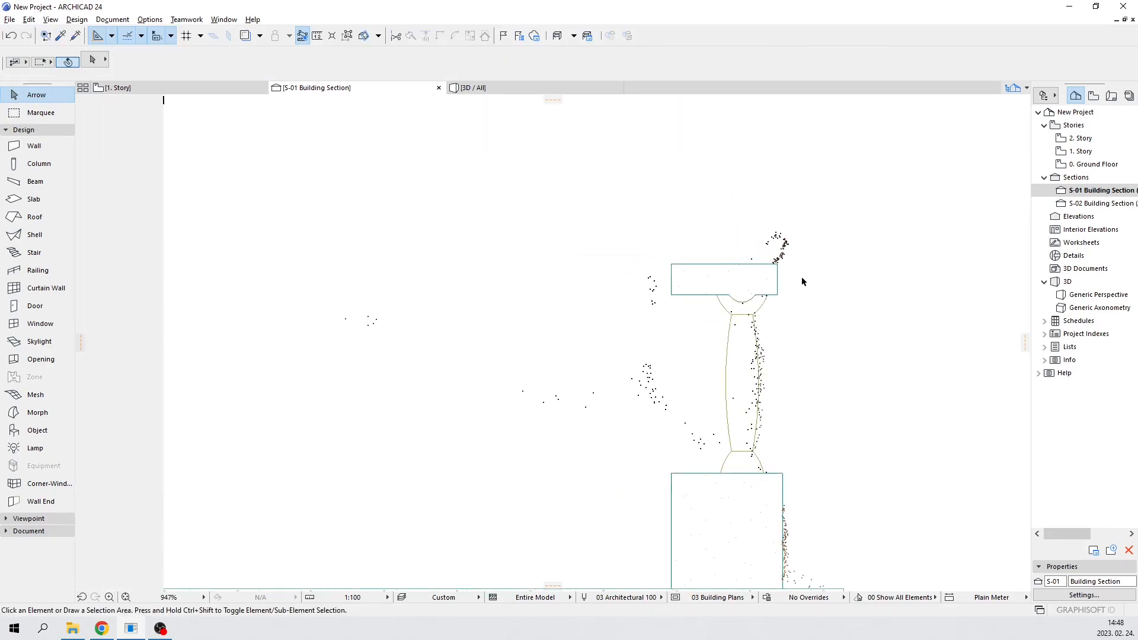
pyautogui.click(487, 91)
pyautogui.keyDown('shift'); pyautogui.moveTo(660, 270); pyautogui.dragTo(736, 299, button='middle'); pyautogui.keyUp('shift')
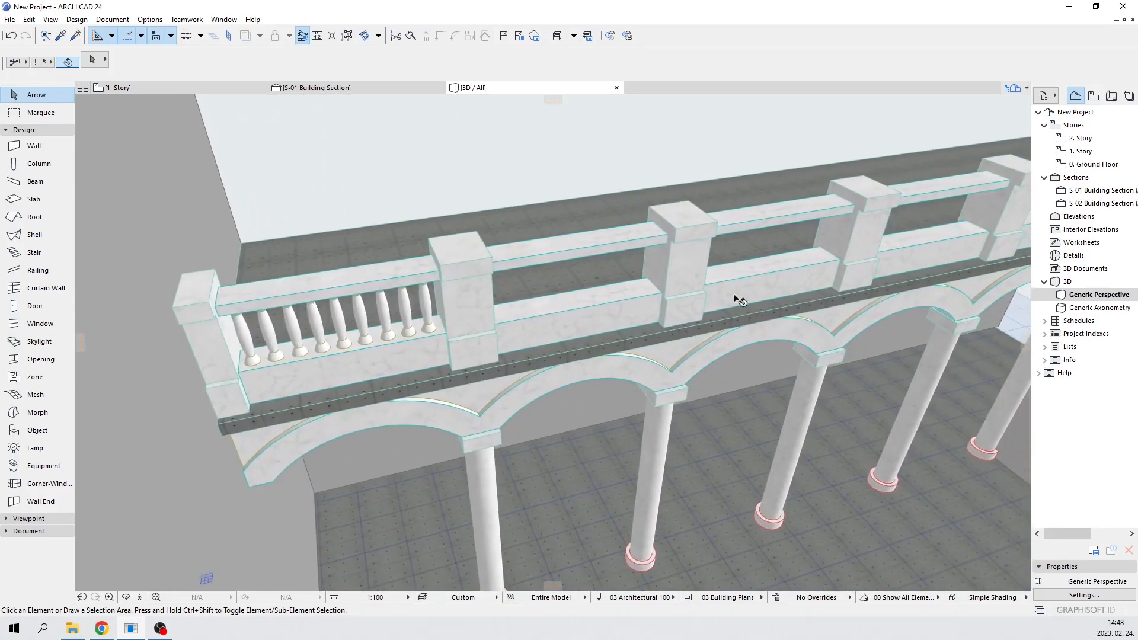
pyautogui.click(253, 346)
pyautogui.keyDown('shift'); pyautogui.click(268, 333); pyautogui.keyUp('shift')
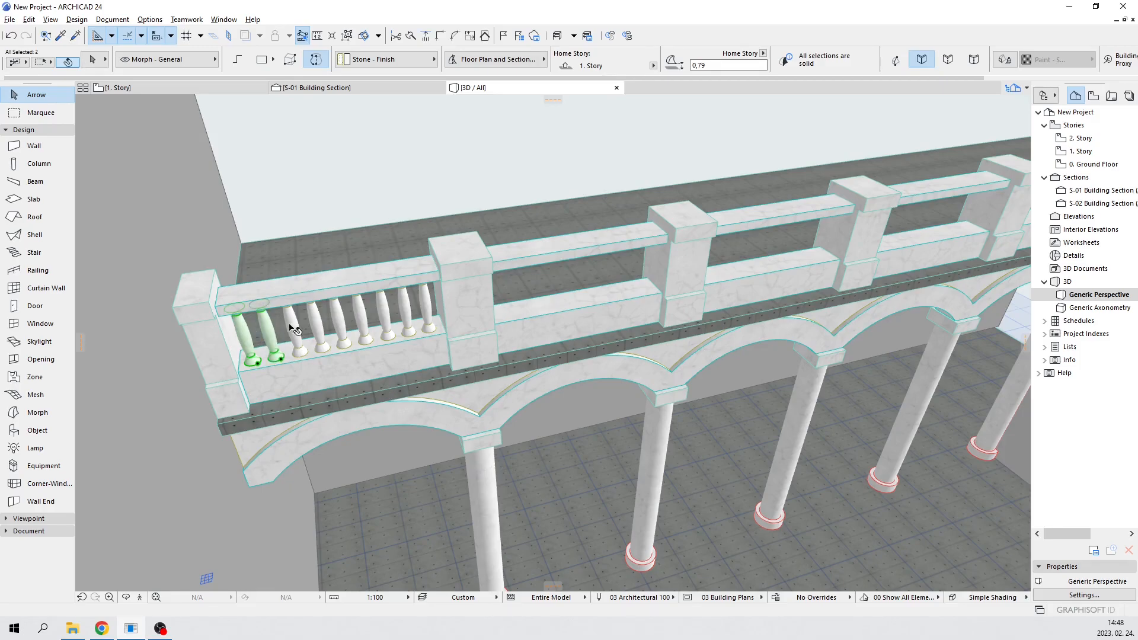
pyautogui.keyDown('shift'); pyautogui.click(320, 324); pyautogui.keyUp('shift')
pyautogui.keyDown('shift'); pyautogui.click(347, 321); pyautogui.keyUp('shift')
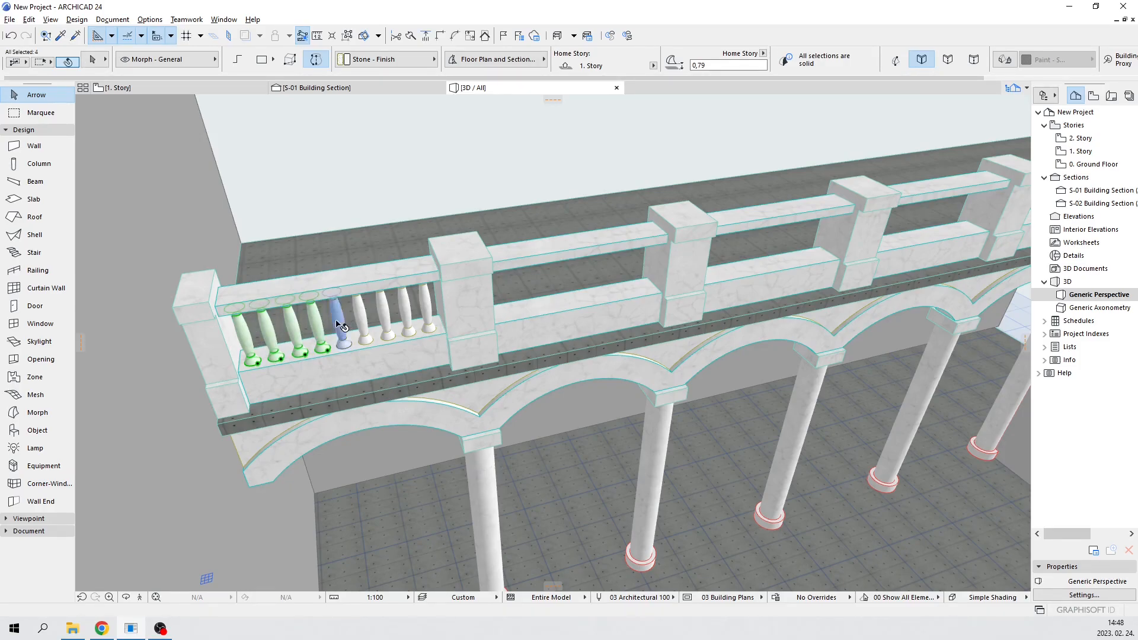
pyautogui.keyDown('shift'); pyautogui.click(383, 314); pyautogui.keyUp('shift')
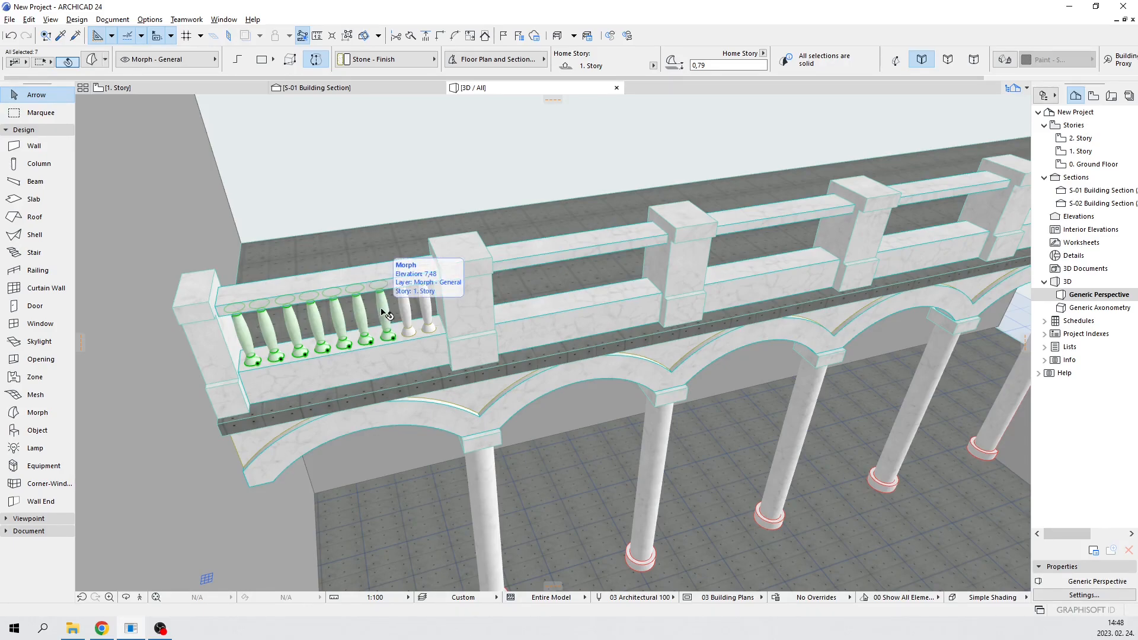
pyautogui.keyDown('shift'); pyautogui.click(426, 305); pyautogui.keyUp('shift')
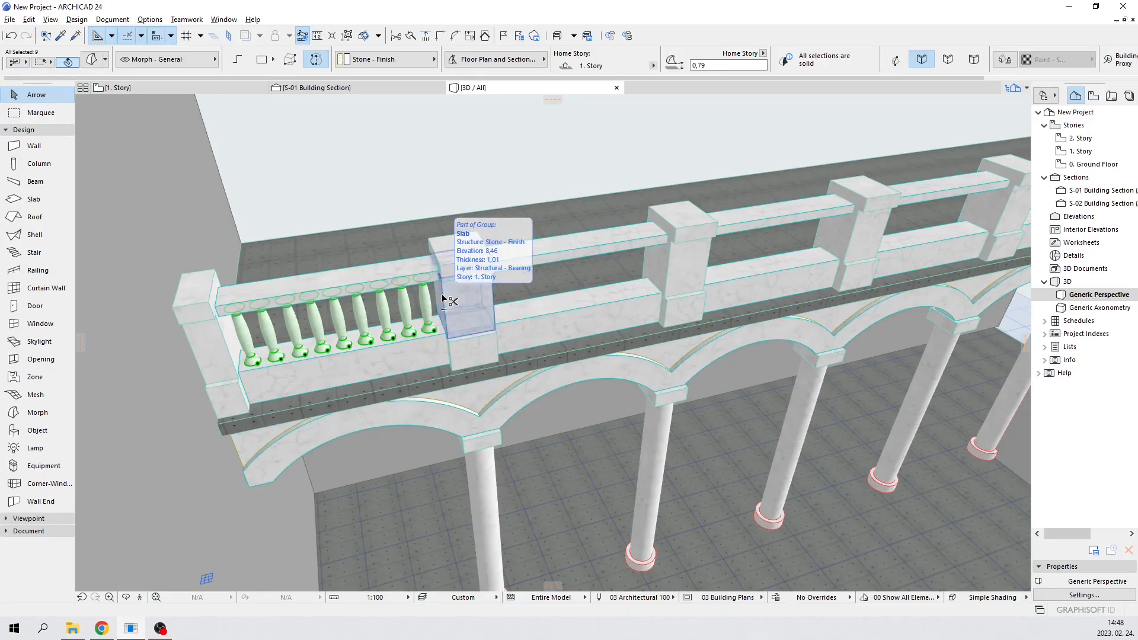
# In the S-02 building section, copy the end bay's group of balusters into the other four balustrade bays
pyautogui.doubleClick(1098, 203)
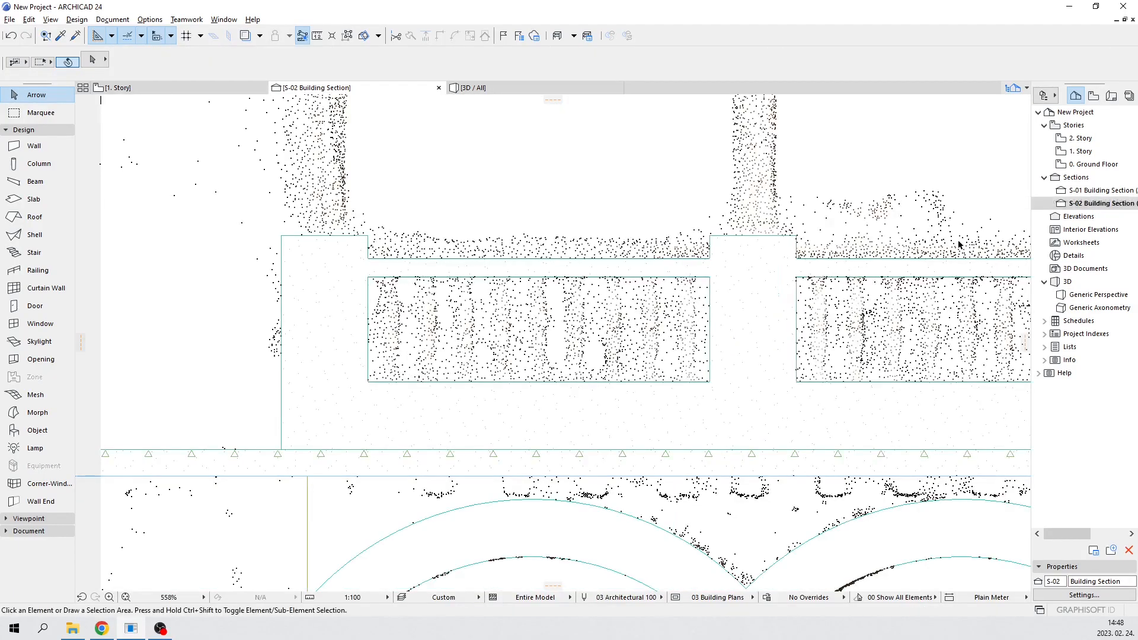
pyautogui.scroll(-6, 763, 291)
pyautogui.moveTo(921, 326); pyautogui.dragTo(583, 332, button='middle')
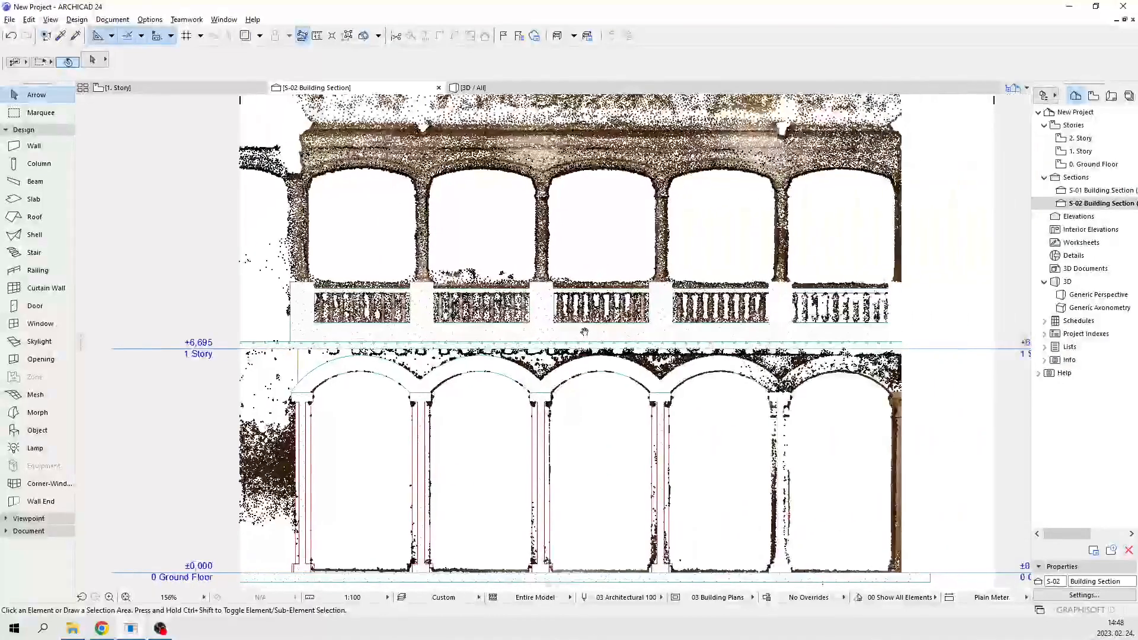
pyautogui.scroll(6, 866, 320)
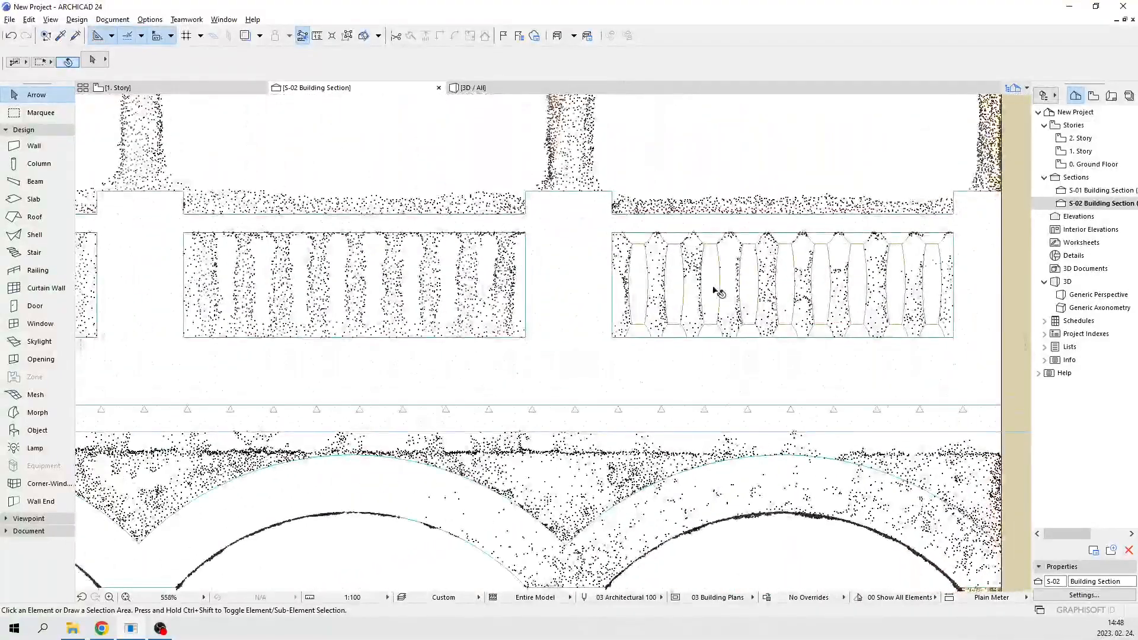
pyautogui.click(719, 293)
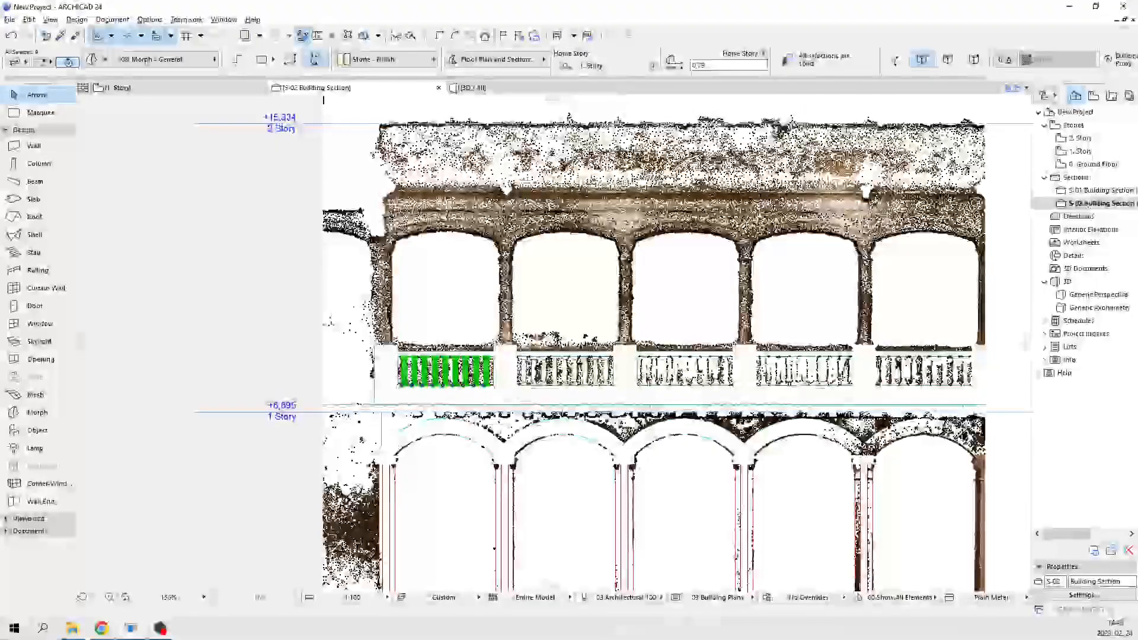
pyautogui.press('Escape')
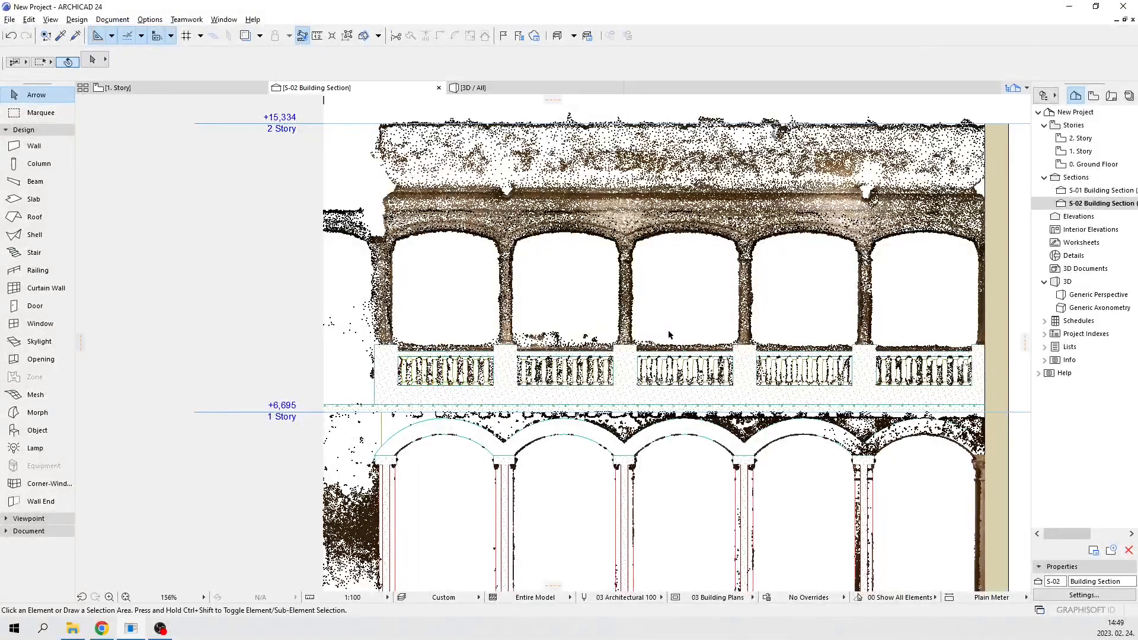
# Examine the balustrade and its baluster rows across all bays in the 3D view
pyautogui.click(502, 90)
pyautogui.scroll(-3, 567, 208)
pyautogui.moveTo(775, 258)
pyautogui.mouseDown(button='middle')
pyautogui.moveTo(459, 262)
pyautogui.moveTo(231, 465)
pyautogui.mouseUp(button='middle')
pyautogui.scroll(-3, 592, 254)
pyautogui.scroll(4, 459, 262)
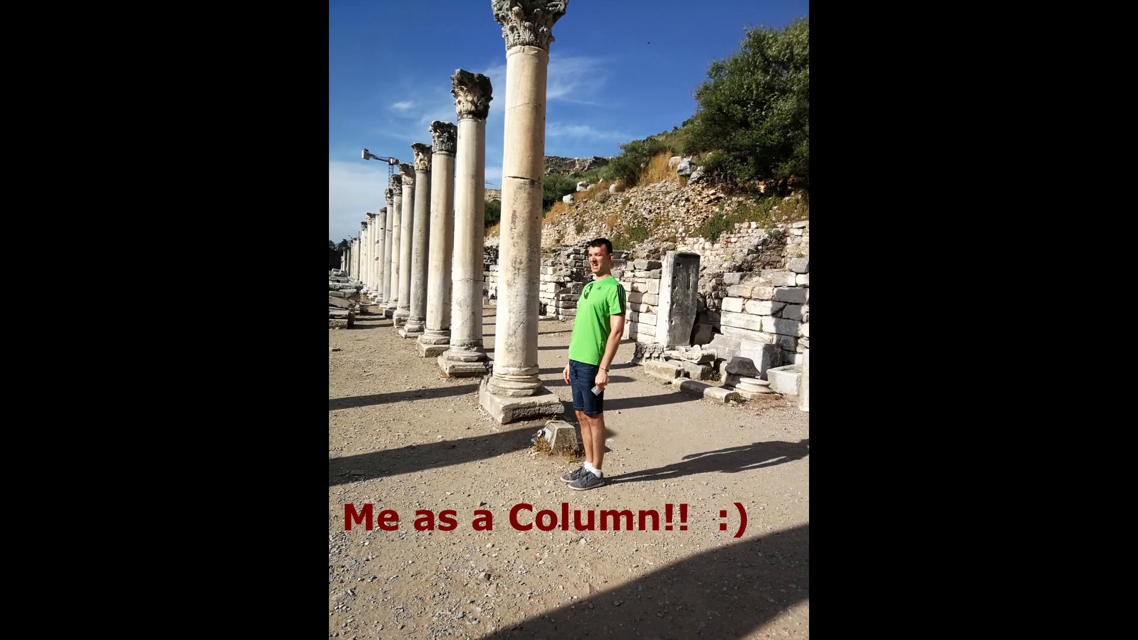